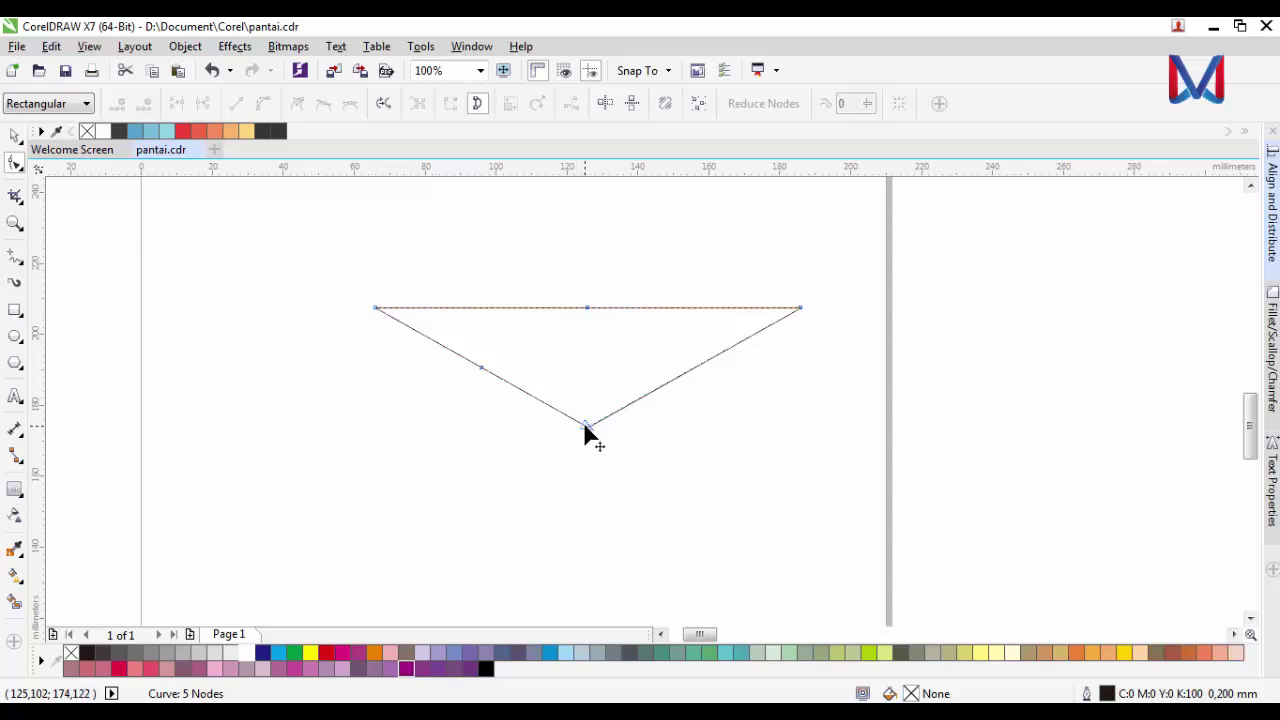
- Move the triangle's bottom corner to about X 150 mm, delete the left and top edge midpoints, and place a horizontal guideline at about Y 180 mm
left_click_drag(588, 426, 675, 401)
double_click(475, 366)
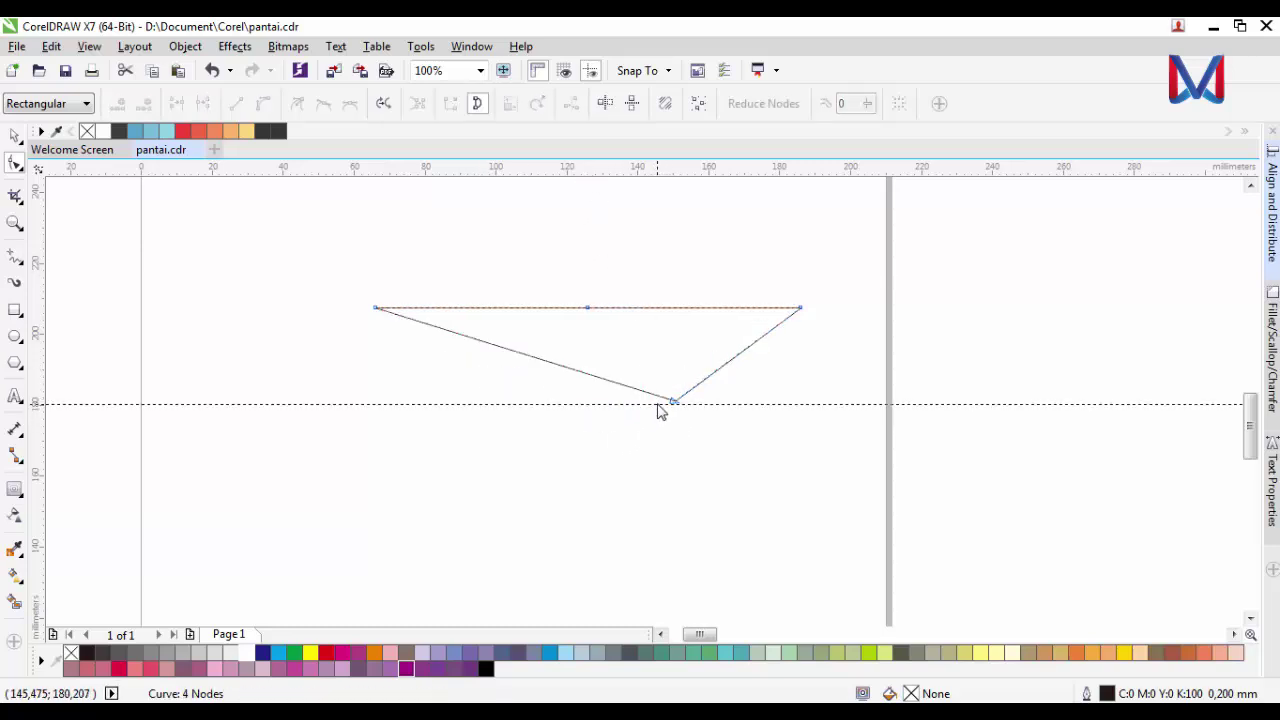
left_click(658, 405)
left_click(588, 308)
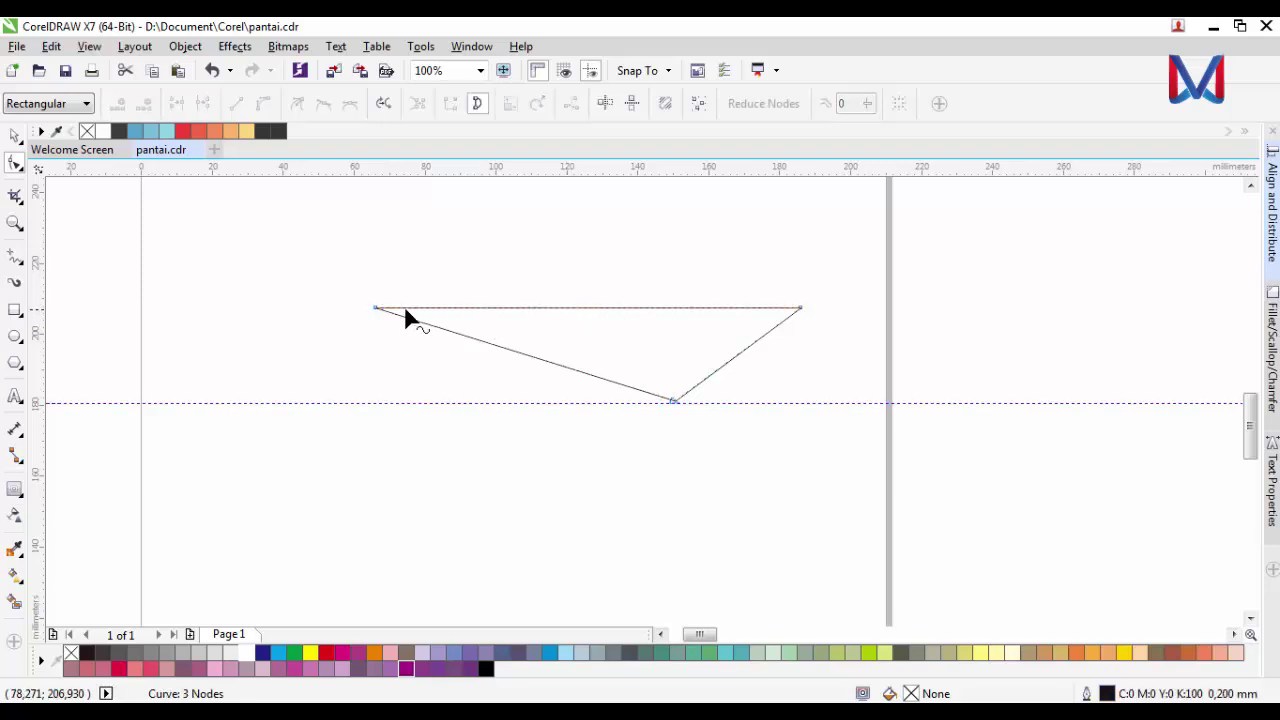
- Lower the upper-left corner onto the guideline at about X 60 mm and align the bottom corner with the guideline
left_click_drag(373, 308, 356, 405)
scroll(672, 398, "up", 3)
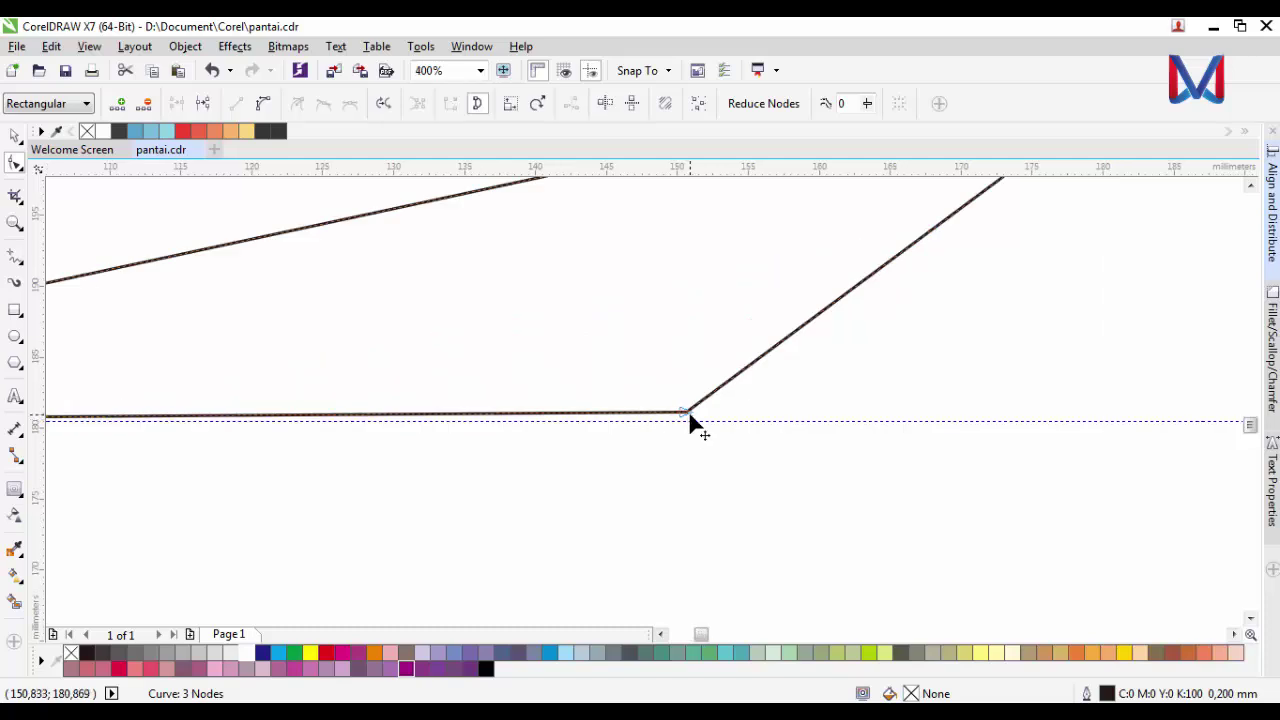
left_click_drag(689, 419, 684, 429)
scroll(684, 429, "down", 1)
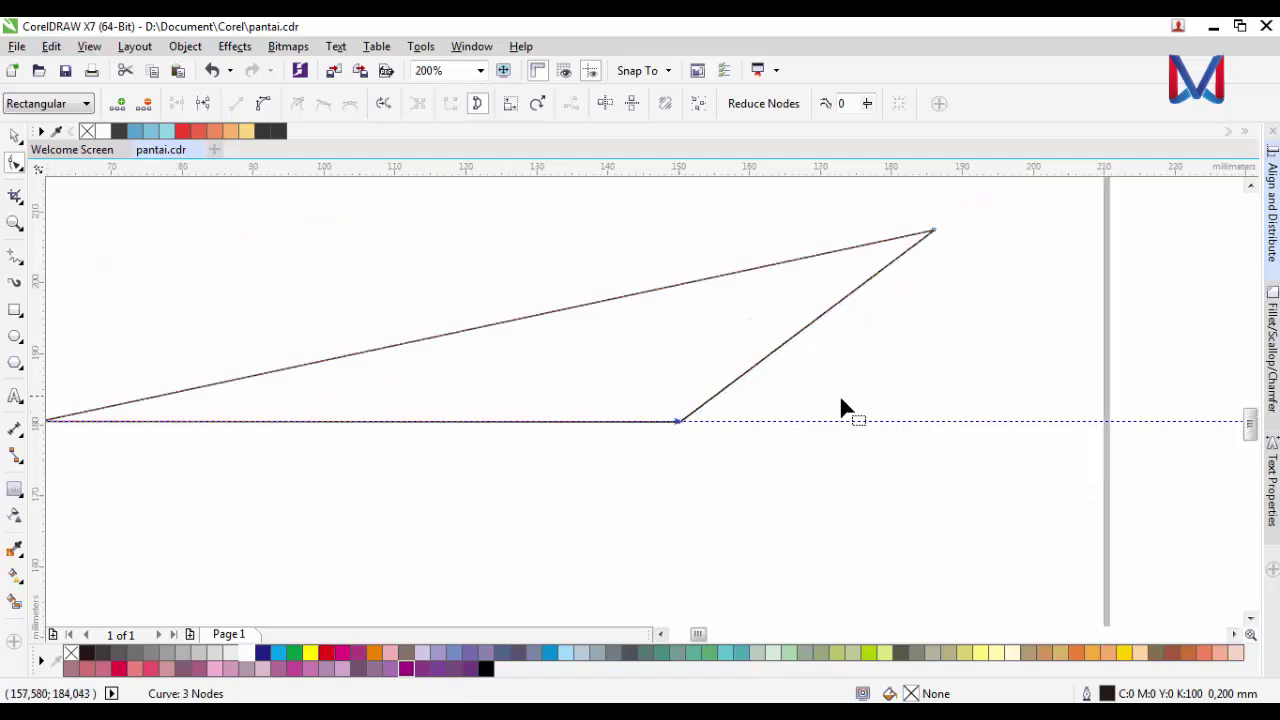
- Add a node near the left end of the hull's upper edge and raise it to form a short slanted stern
scroll(840, 408, "down", 1)
scroll(420, 415, "up", 2)
left_click(568, 383)
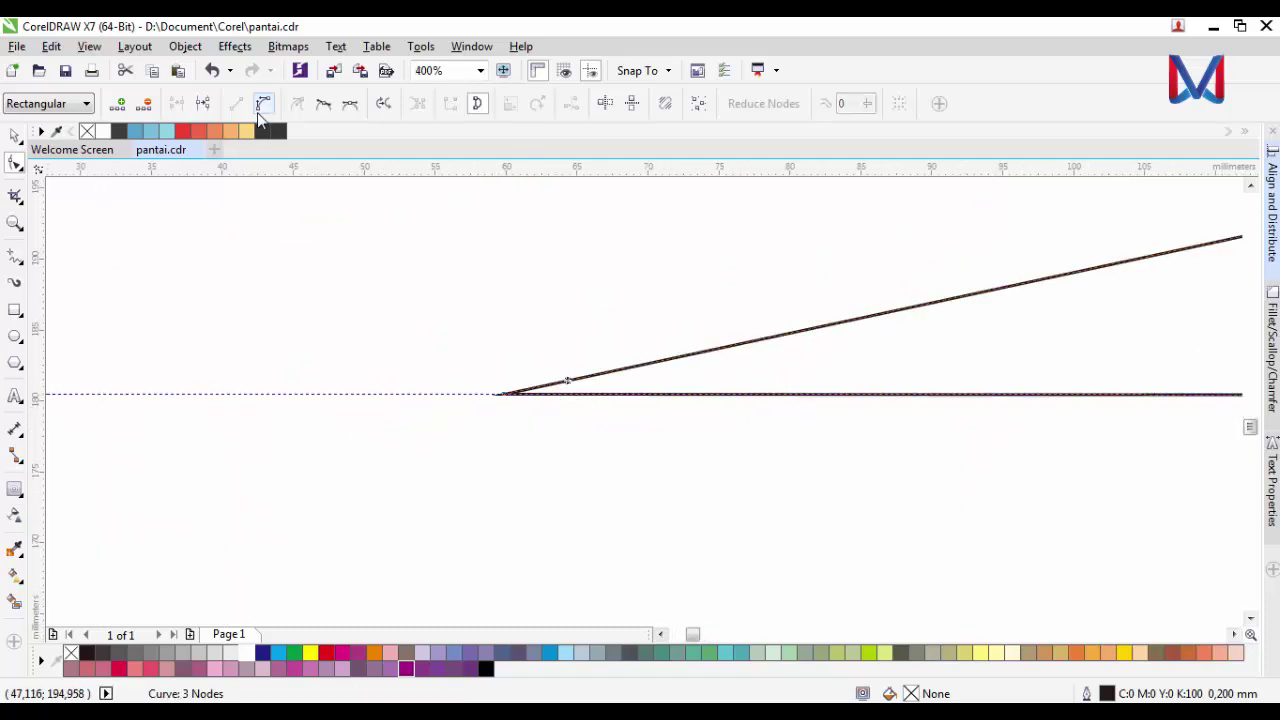
left_click(115, 100)
left_click_drag(565, 383, 560, 342)
scroll(512, 368, "down", 2)
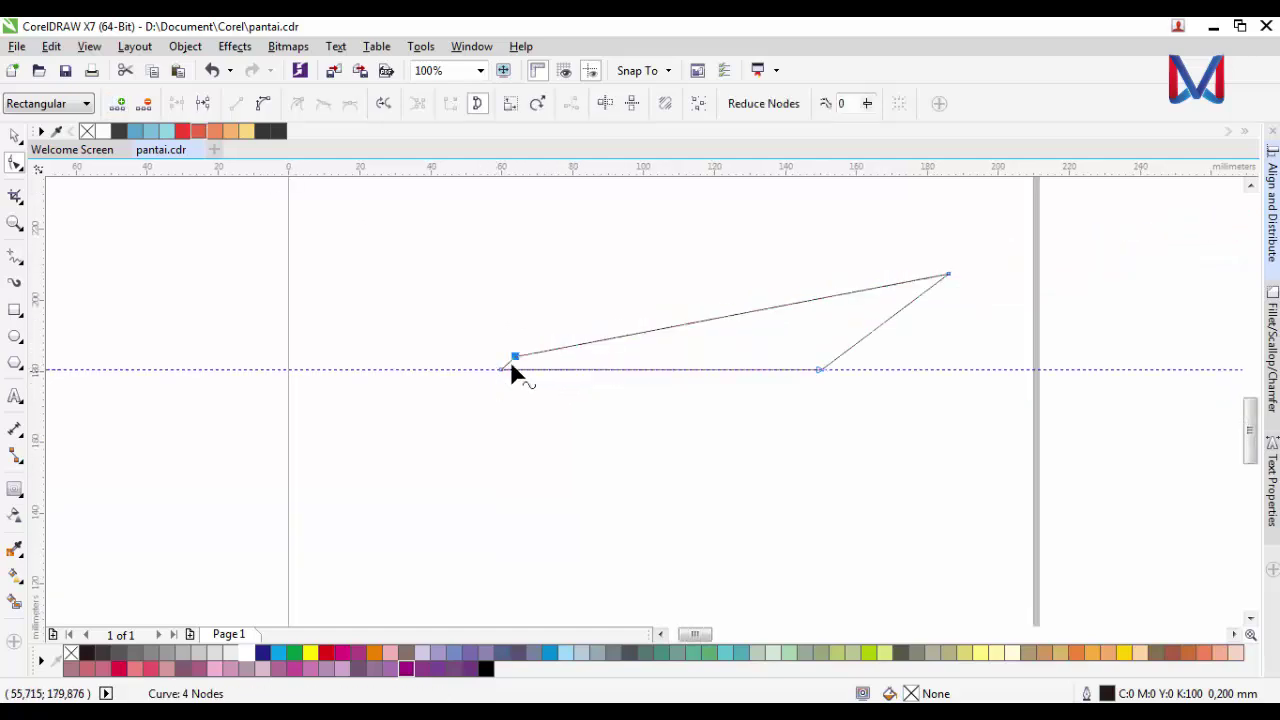
scroll(495, 365, "up", 1)
left_click_drag(480, 365, 501, 357)
scroll(490, 394, "down", 1)
scroll(832, 349, "up", 1)
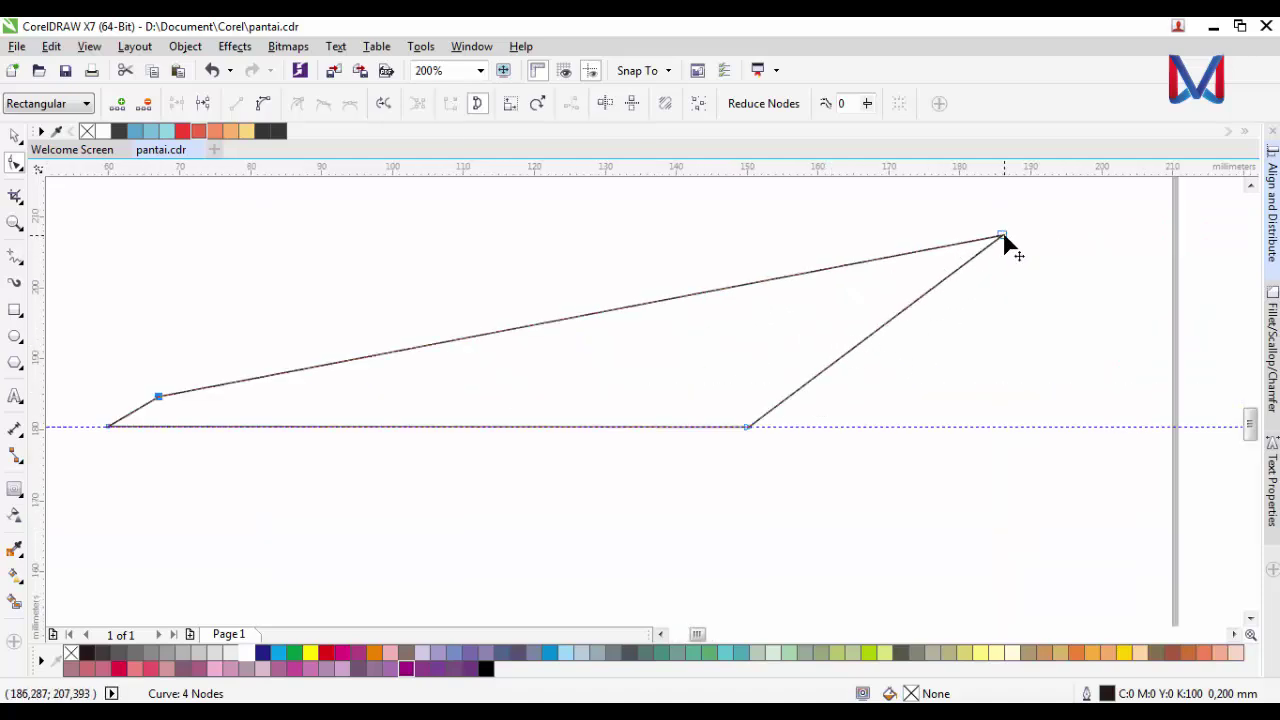
- Raise the hull's right tip slightly
left_click_drag(1002, 236, 1000, 220)
scroll(938, 306, "down", 1)
scroll(915, 326, "up", 1)
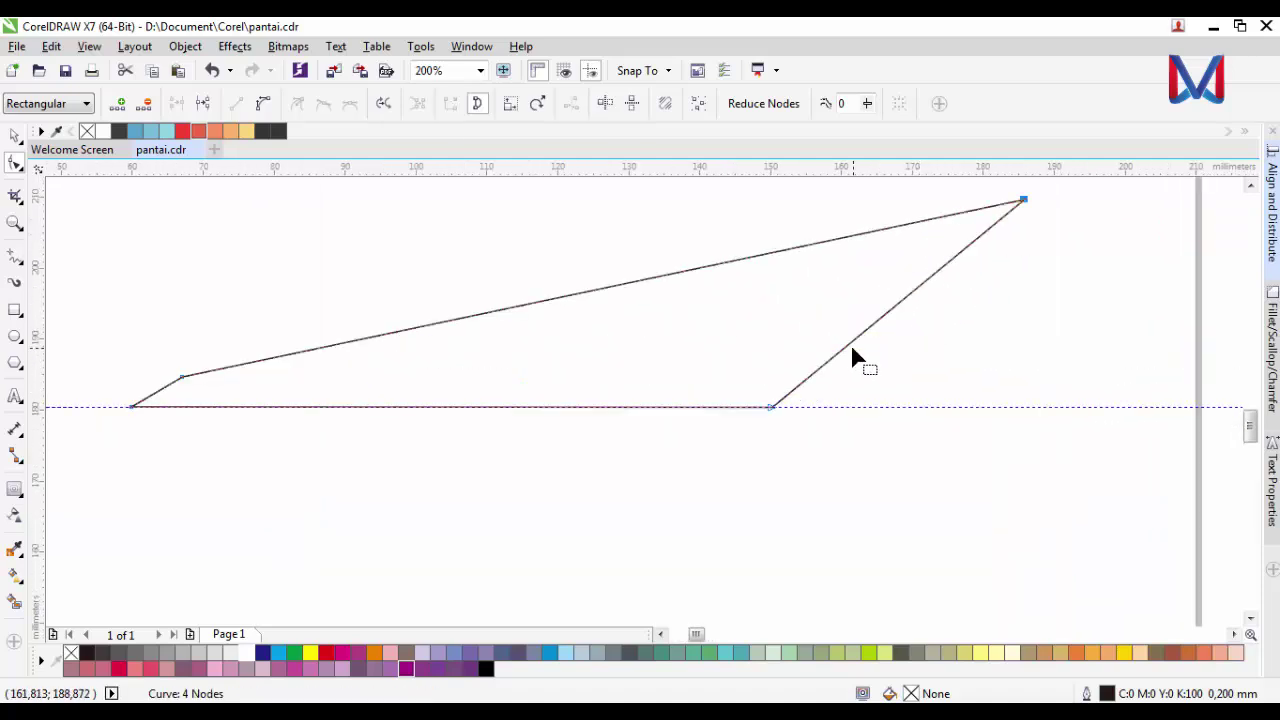
- Convert the hull's right slanted edge to a curve and bow it slightly outward
double_click(851, 340)
double_click(946, 264)
scroll(947, 338, "up", 1)
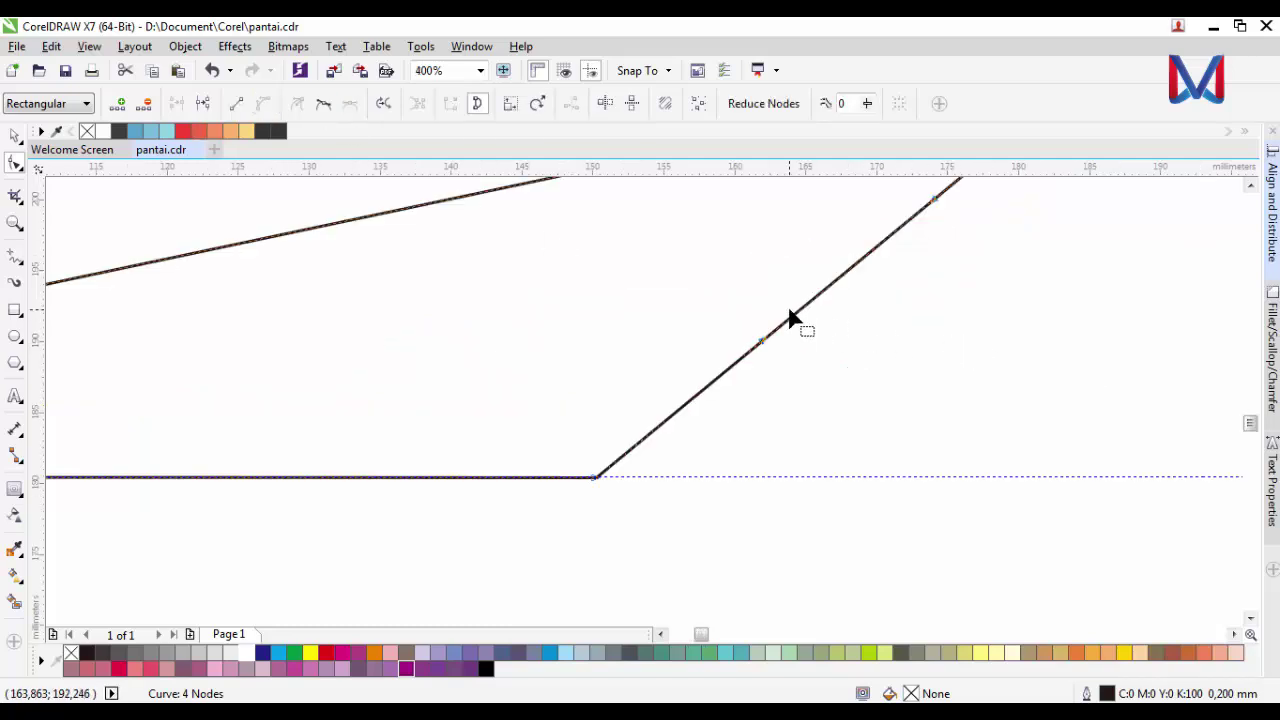
left_click_drag(795, 322, 803, 329)
scroll(802, 364, "down", 1)
scroll(672, 360, "down", 1)
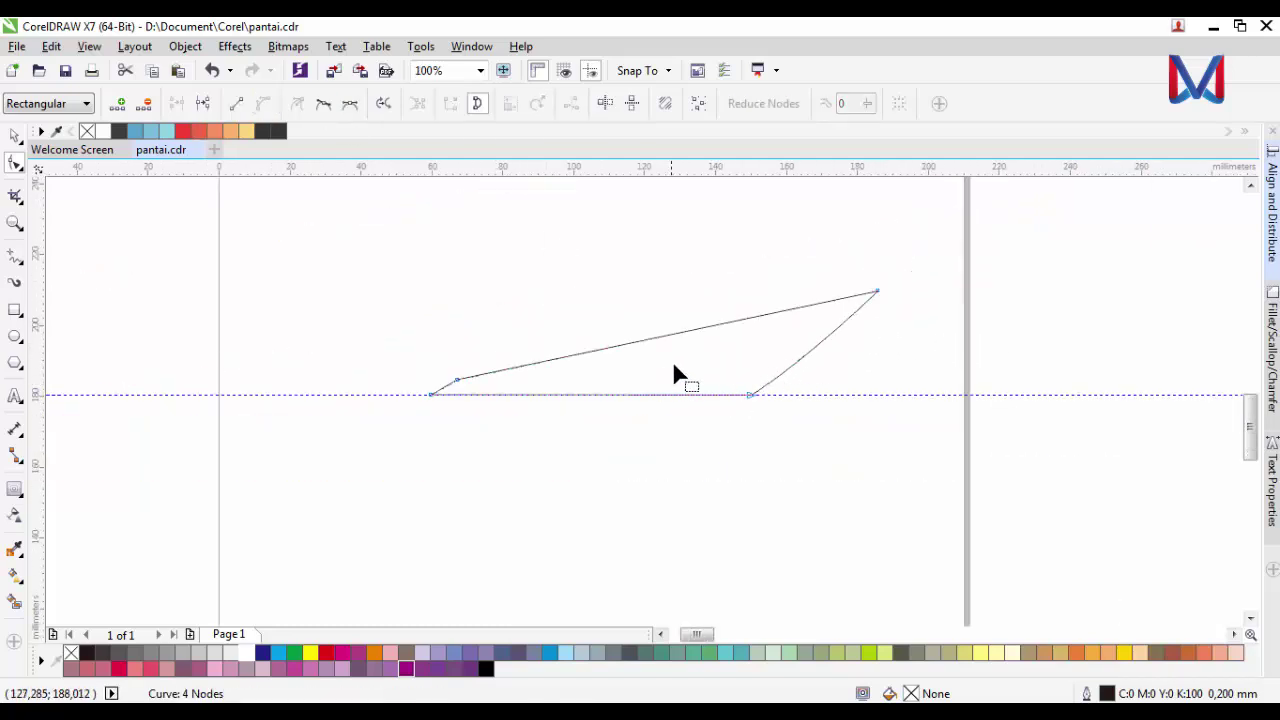
- Delete the stern node and move the hull's left corner inward along the guideline to about X 76 mm
scroll(525, 374, "down", 2)
scroll(600, 366, "up", 3)
scroll(374, 392, "down", 1)
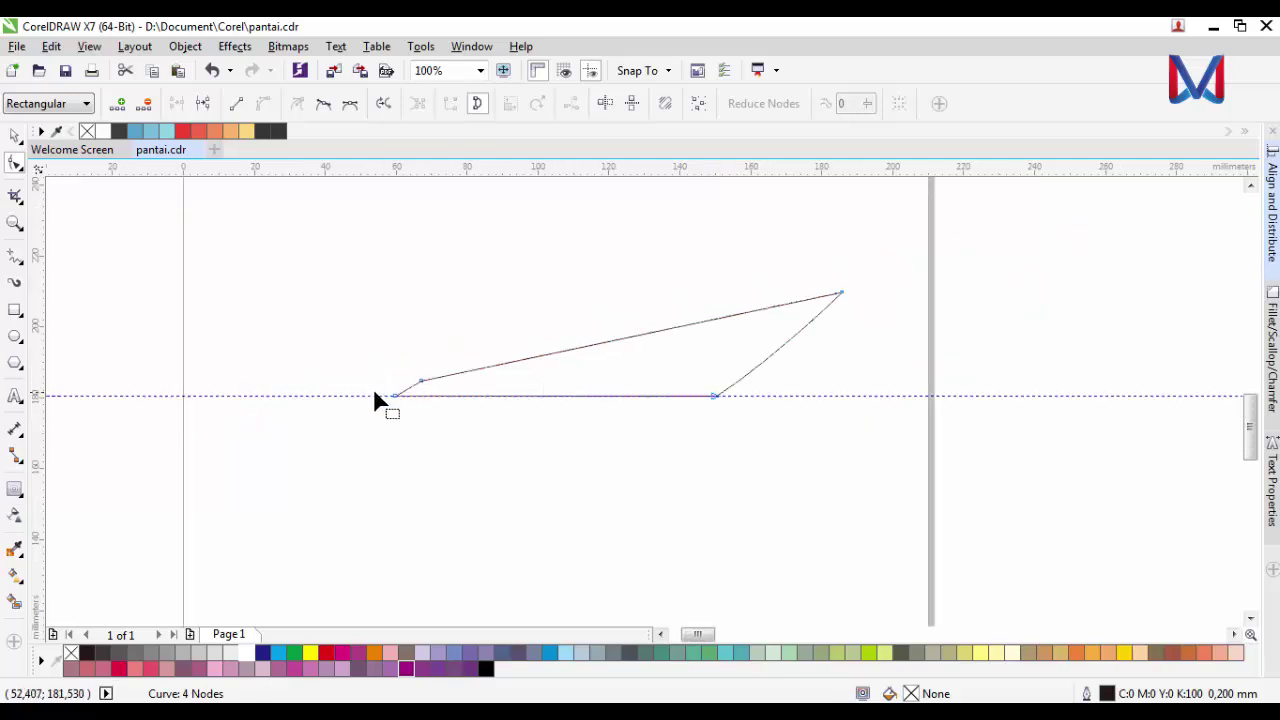
key("Delete")
left_click_drag(400, 396, 451, 397)
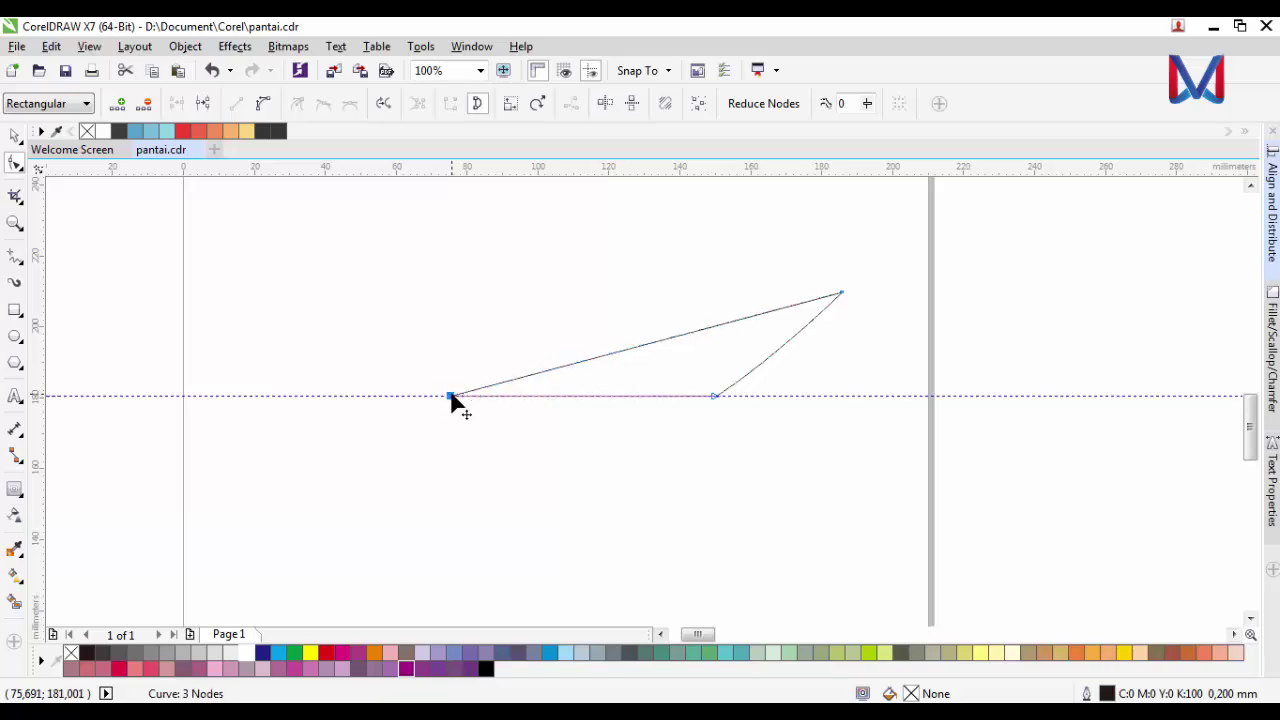
- Add a node near the left end of the upper edge, raise it slightly to form the stern, and deselect the hull
scroll(792, 336, "up", 1)
scroll(123, 457, "up", 1)
left_click(144, 454)
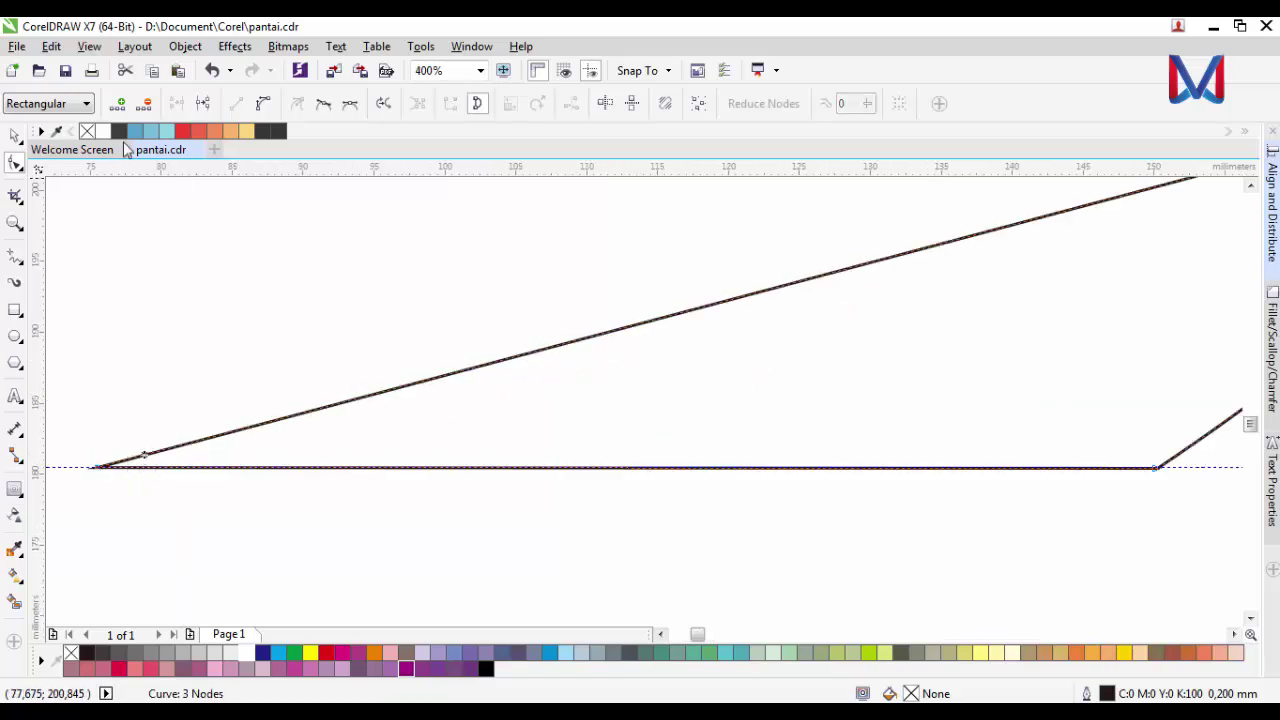
left_click(117, 103)
scroll(146, 463, "up", 1)
left_click_drag(145, 455, 129, 427)
scroll(250, 465, "down", 2)
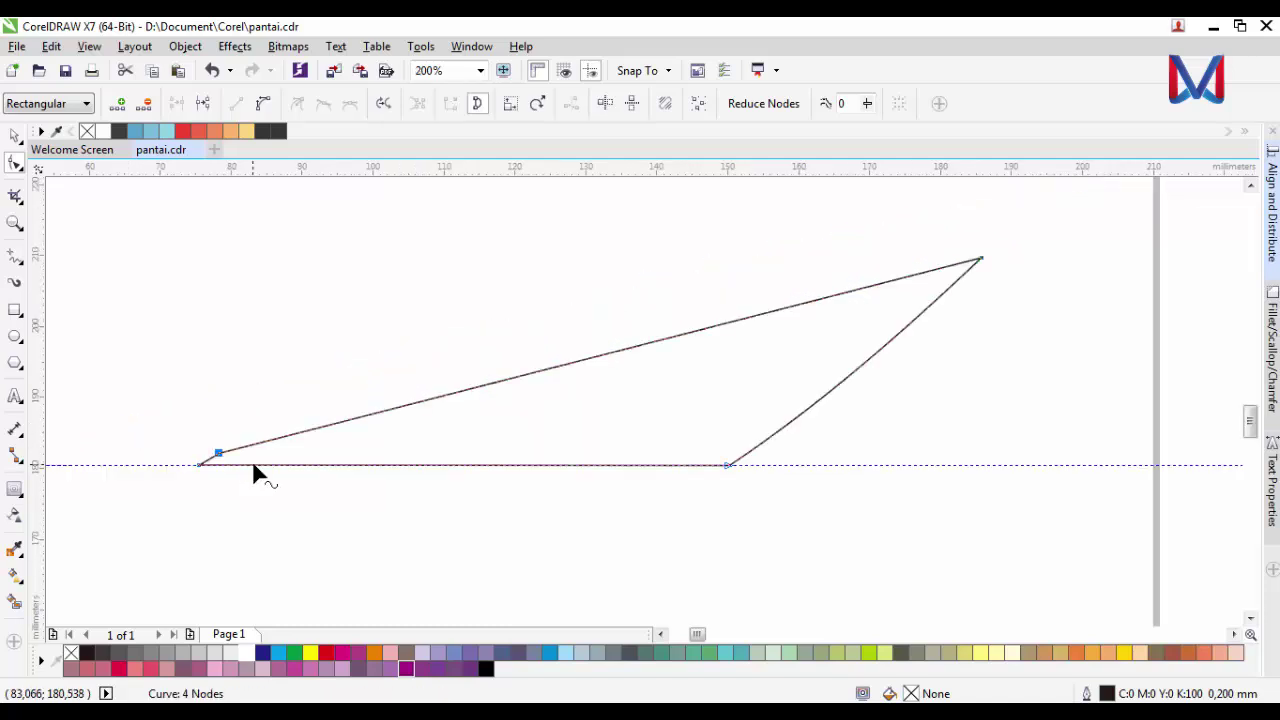
left_click(14, 136)
left_click(236, 276)
scroll(382, 394, "down", 1)
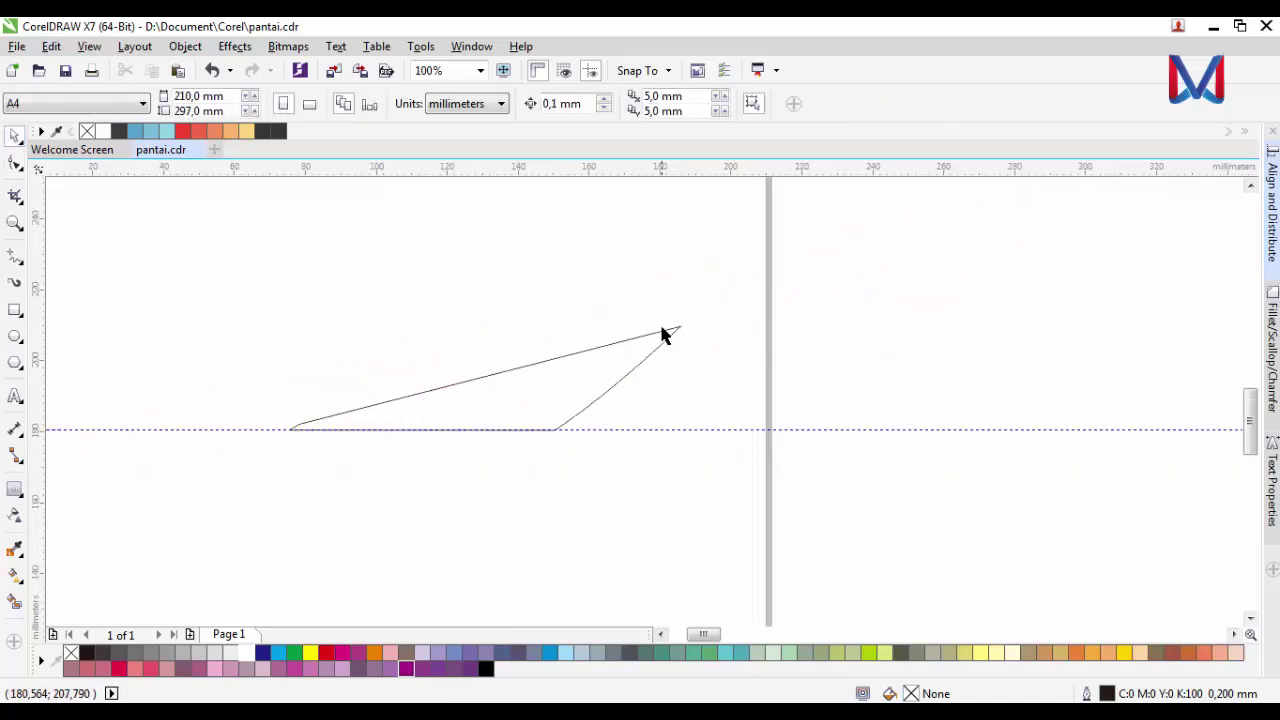
scroll(459, 393, "up", 1)
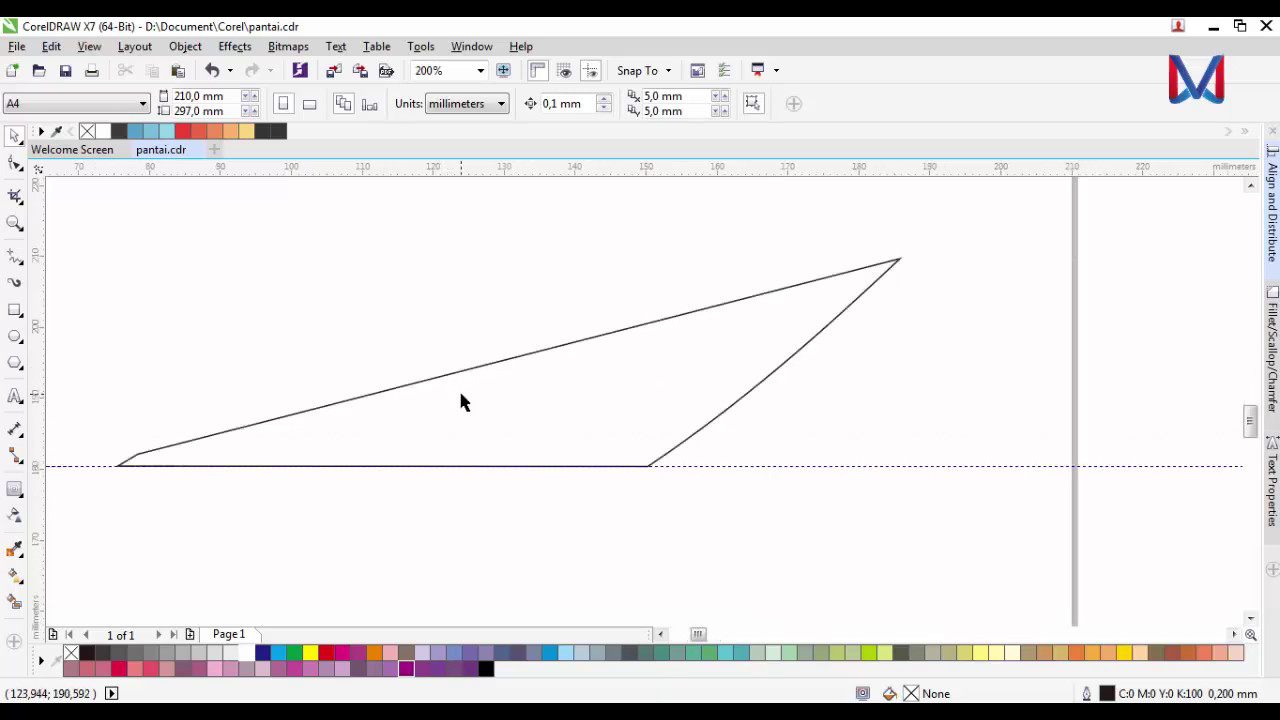
scroll(459, 393, "down", 1)
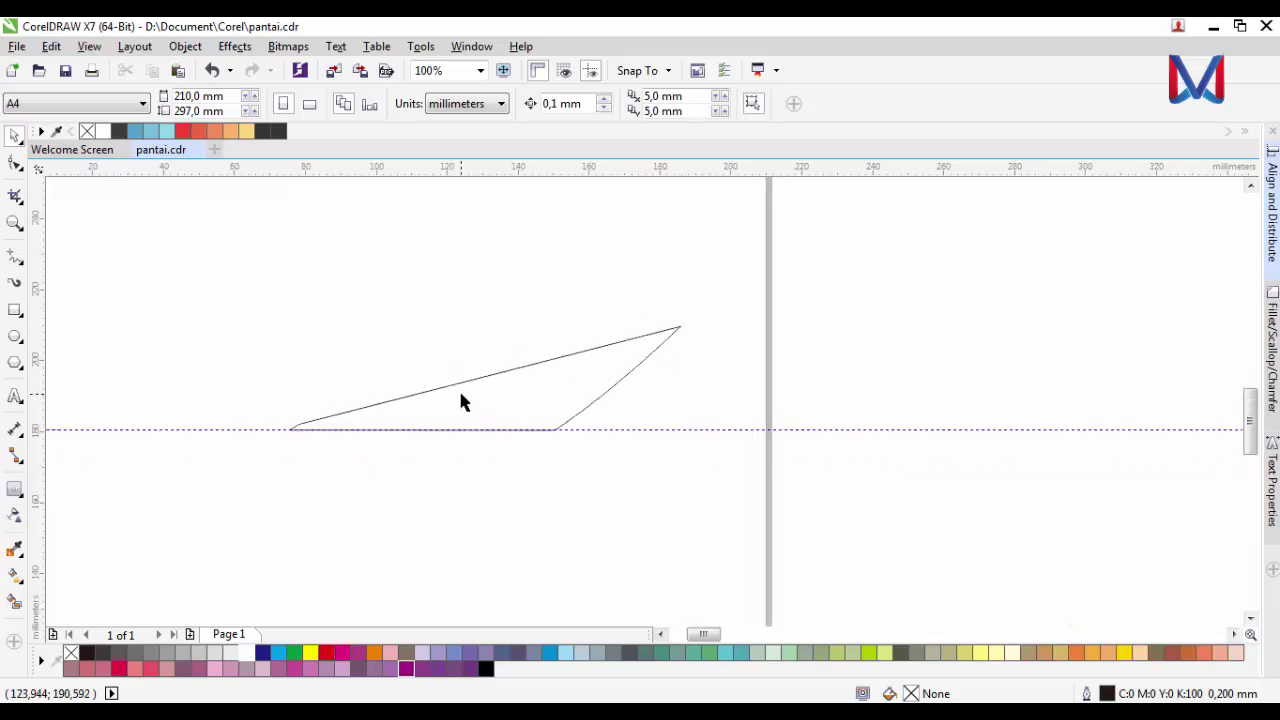
- Draw a three-sided polygon about 45 × 44 mm to the right of the page and convert it to curves
left_click(15, 362)
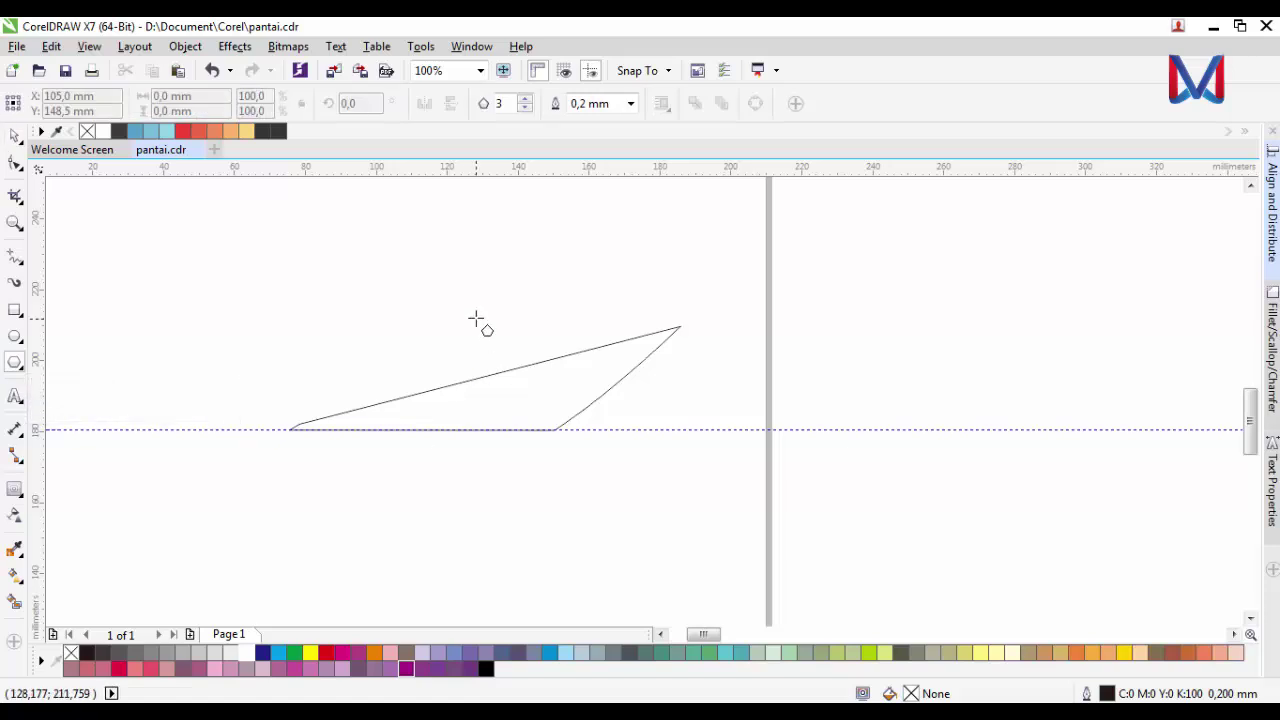
mouse_move(806, 276)
left_mouse_down()
mouse_move(863, 351)
mouse_move(994, 466)
mouse_move(988, 486)
mouse_move(1003, 458)
left_mouse_up()
right_click(884, 300)
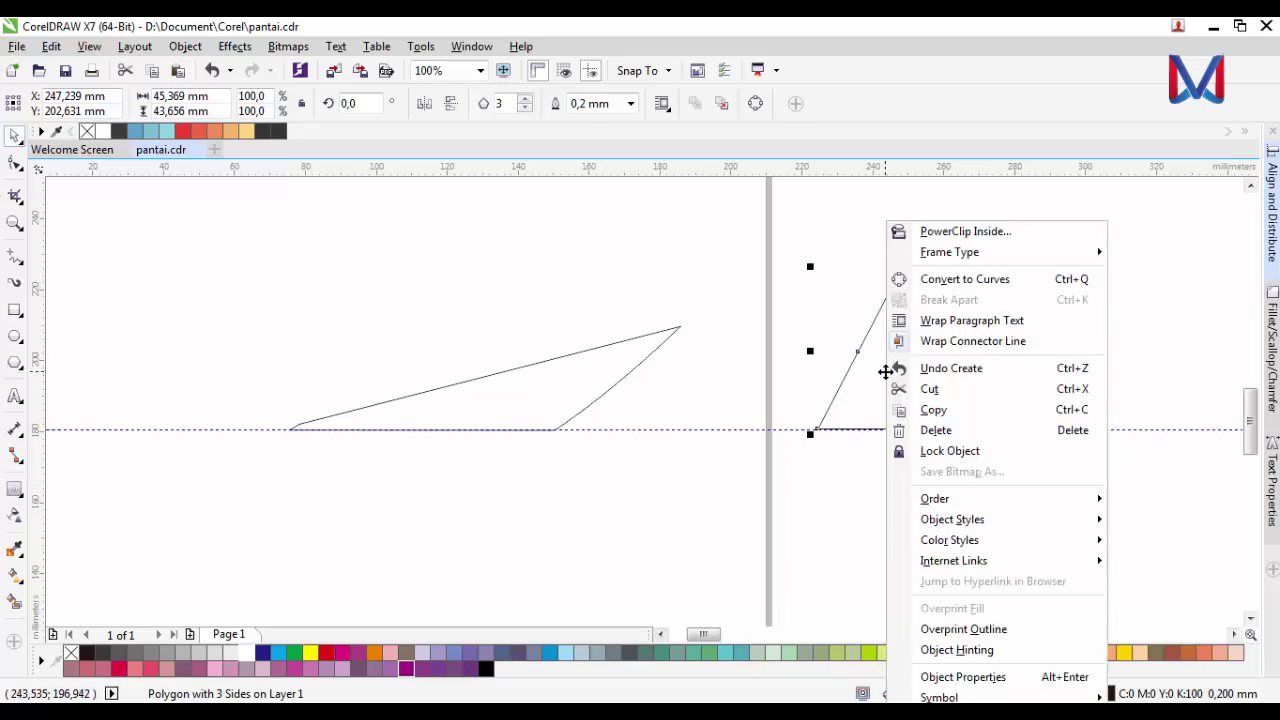
left_click(1030, 280)
scroll(983, 370, "up", 1)
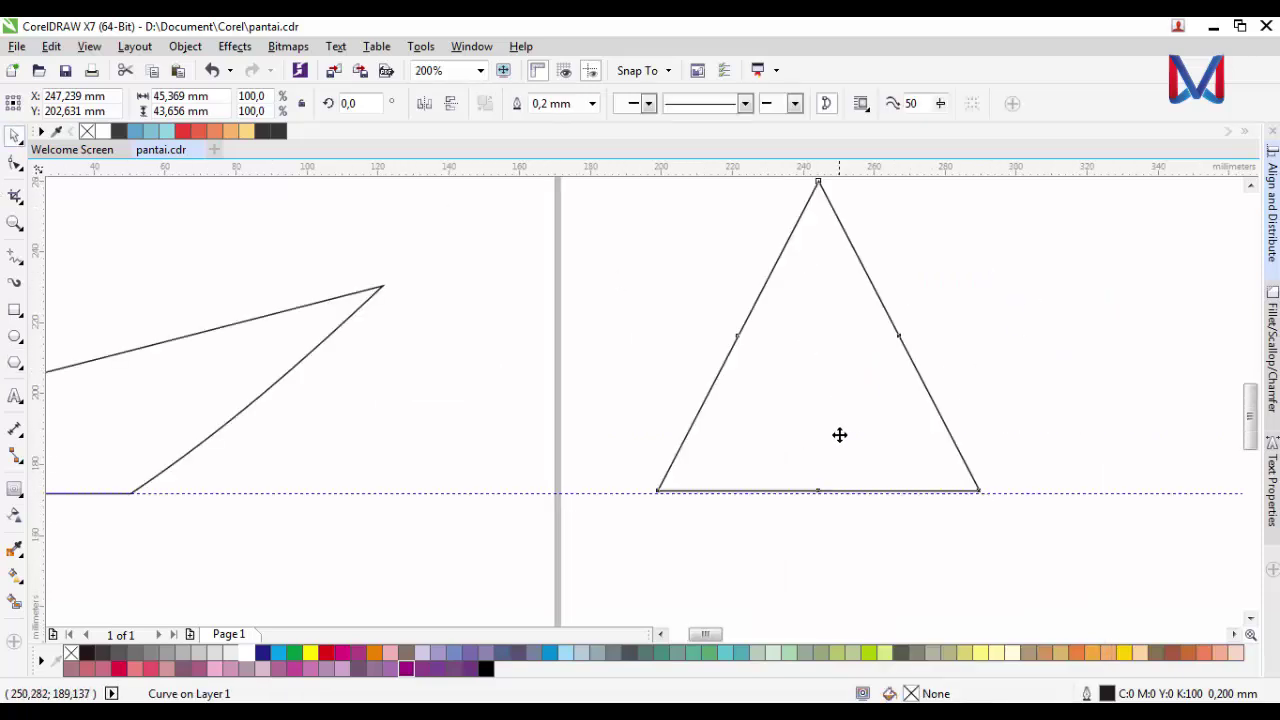
scroll(837, 434, "down", 1)
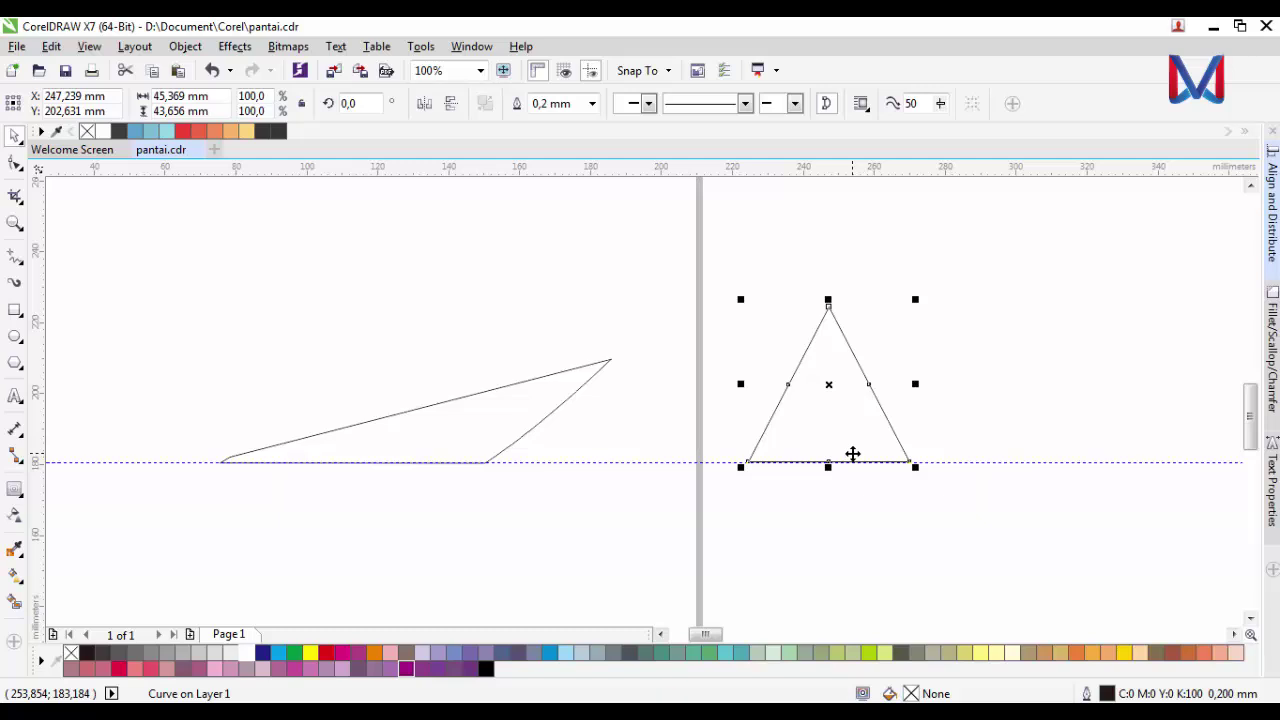
scroll(806, 440, "up", 1)
scroll(940, 475, "down", 1)
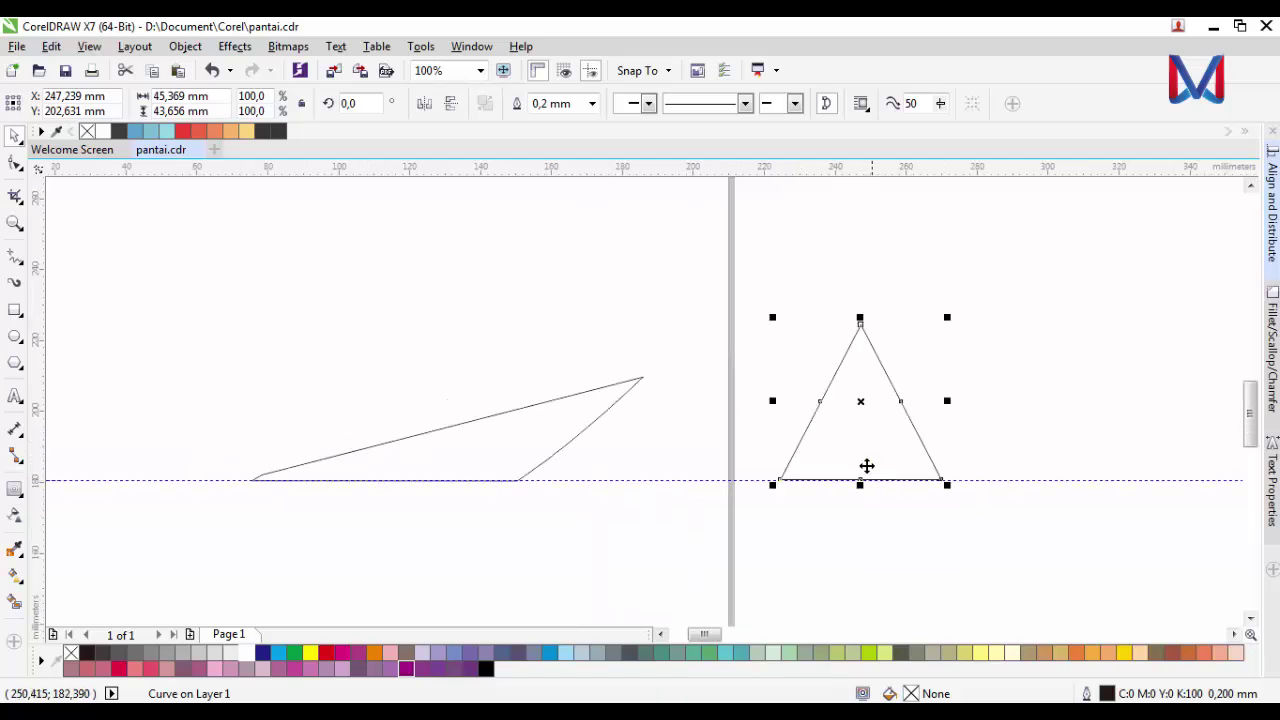
- Delete the midpoint node on the triangle's left side and try bending that side inward as a curve
left_click(15, 163)
left_click(818, 405)
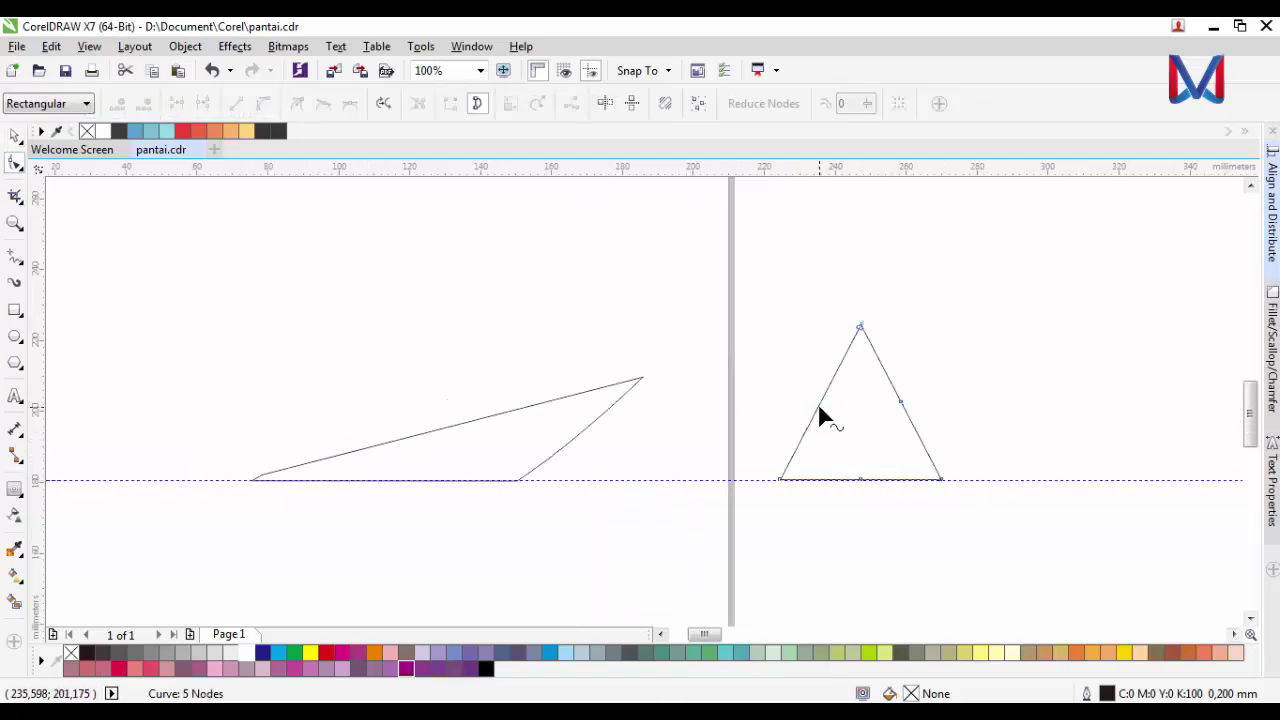
left_click(263, 103)
scroll(846, 432, "up", 1)
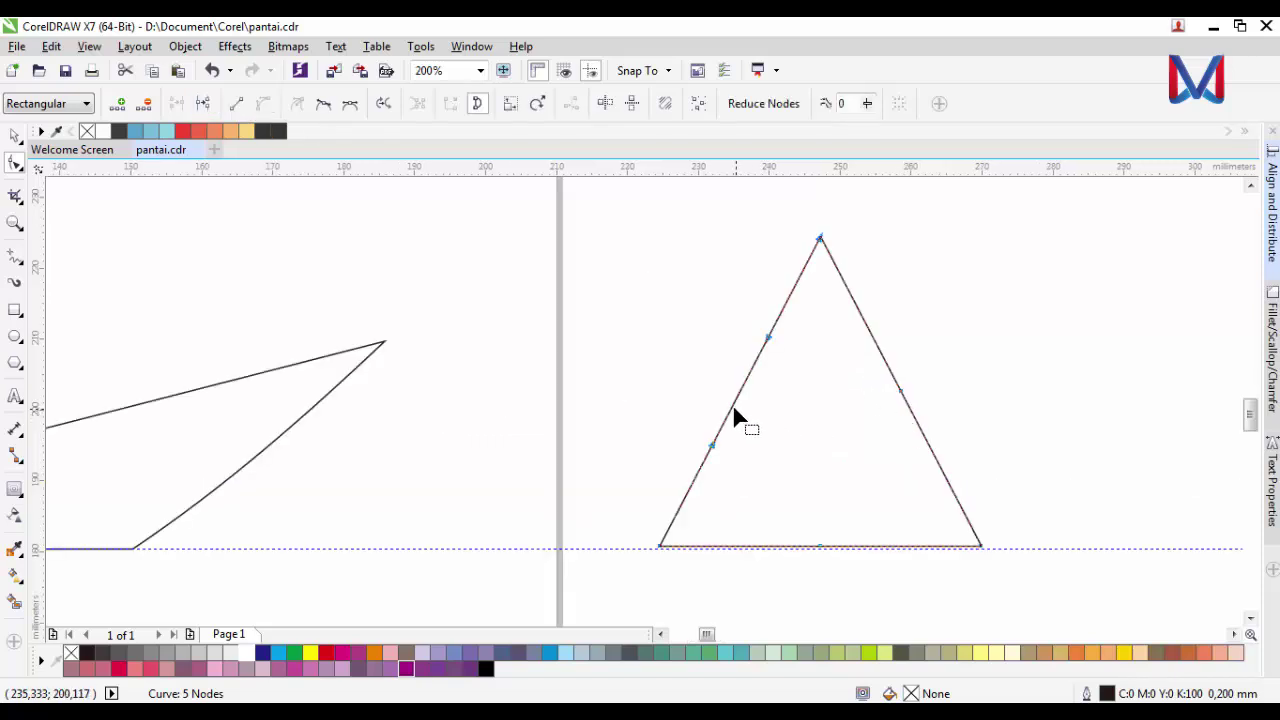
left_click_drag(735, 415, 775, 458)
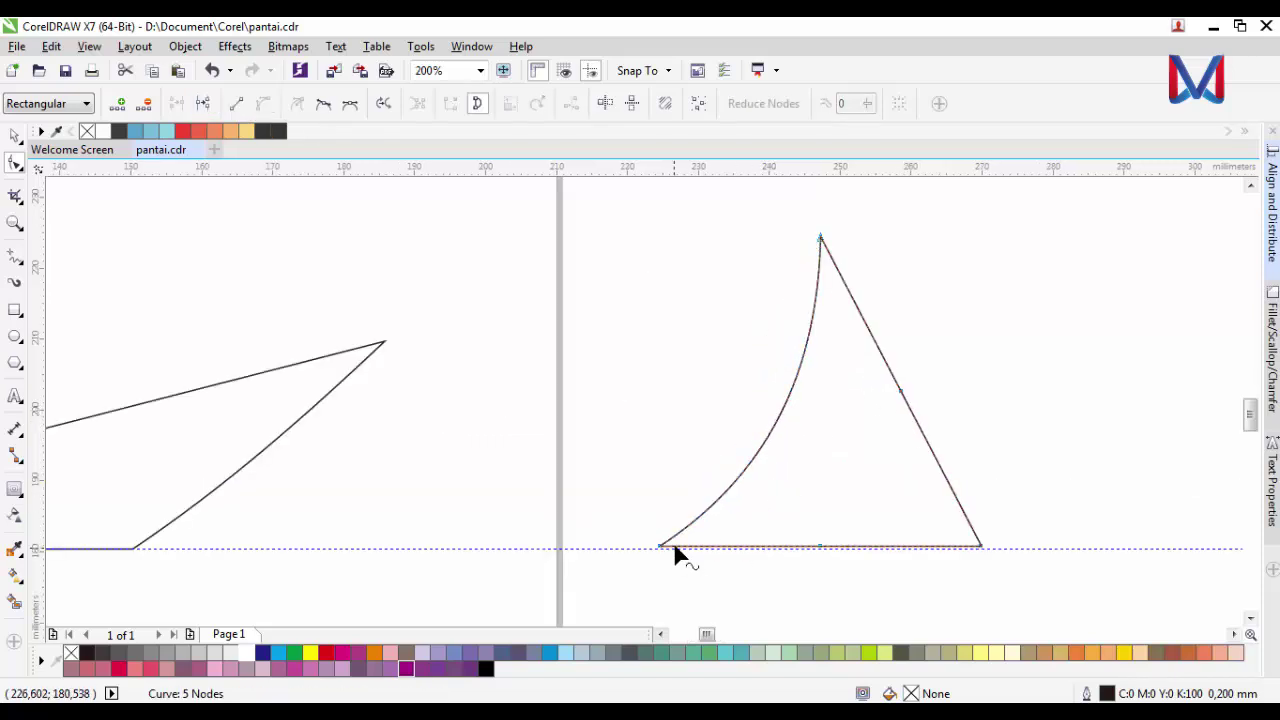
key("ctrl+z")
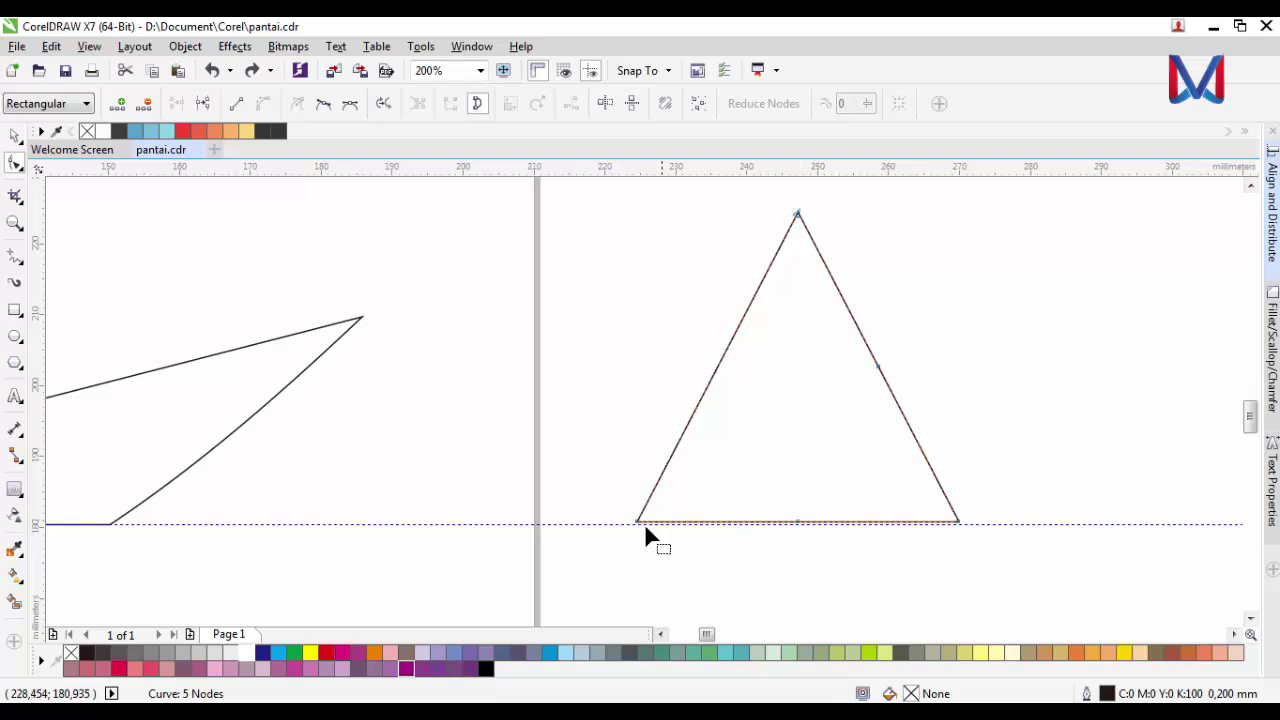
- Delete the midpoint node on the triangle's base and try shifting the lower-left corner inward
double_click(801, 521)
left_click_drag(640, 522, 681, 522)
key("ctrl+z")
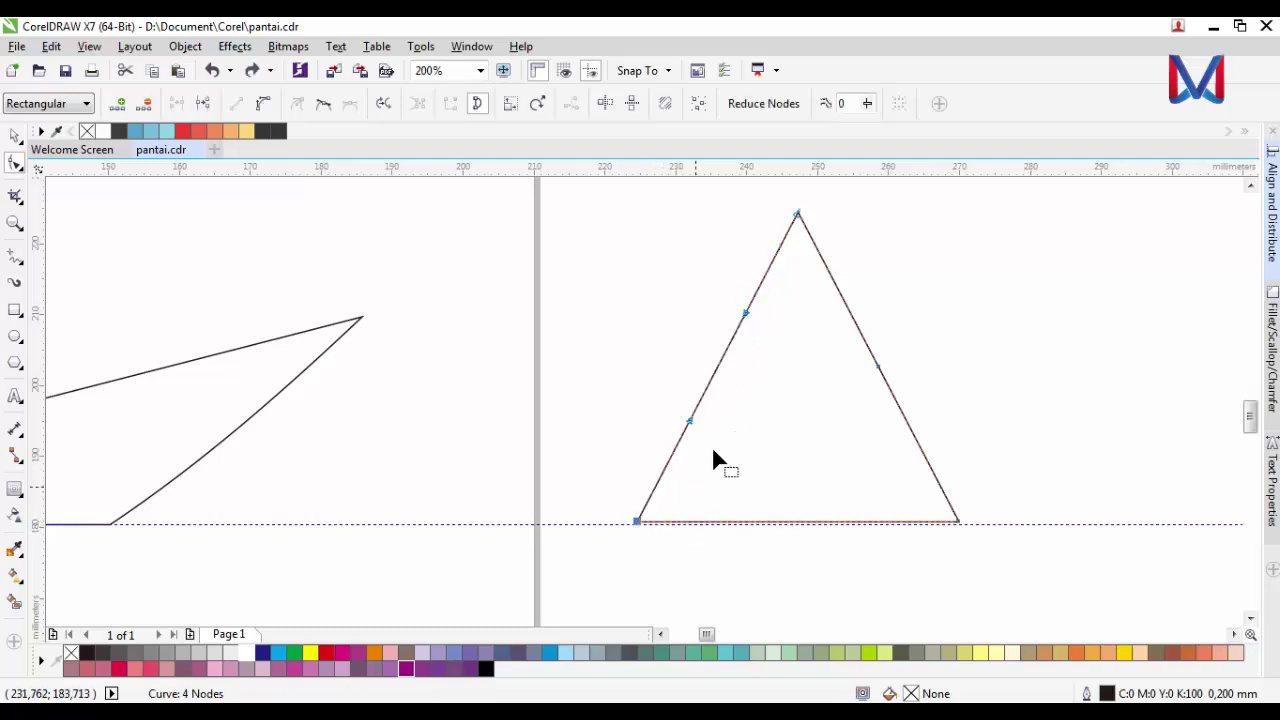
- Convert the triangle's left side back to a line and move the lower-left corner to about X 239 mm
left_click(716, 369)
left_click(236, 103)
left_click_drag(634, 524, 738, 522)
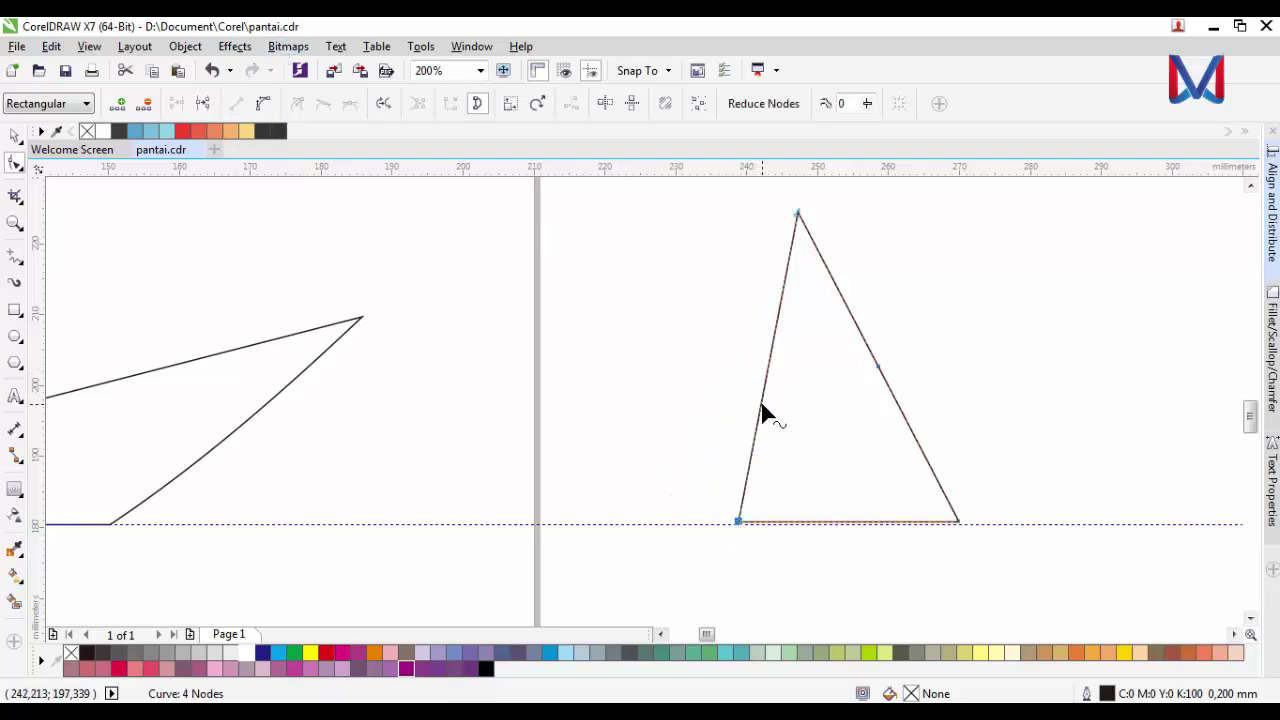
- Bend the triangle's left side inward into a concave sail edge
left_click(762, 412)
left_click_drag(765, 400, 790, 406)
scroll(840, 520, "down", 2)
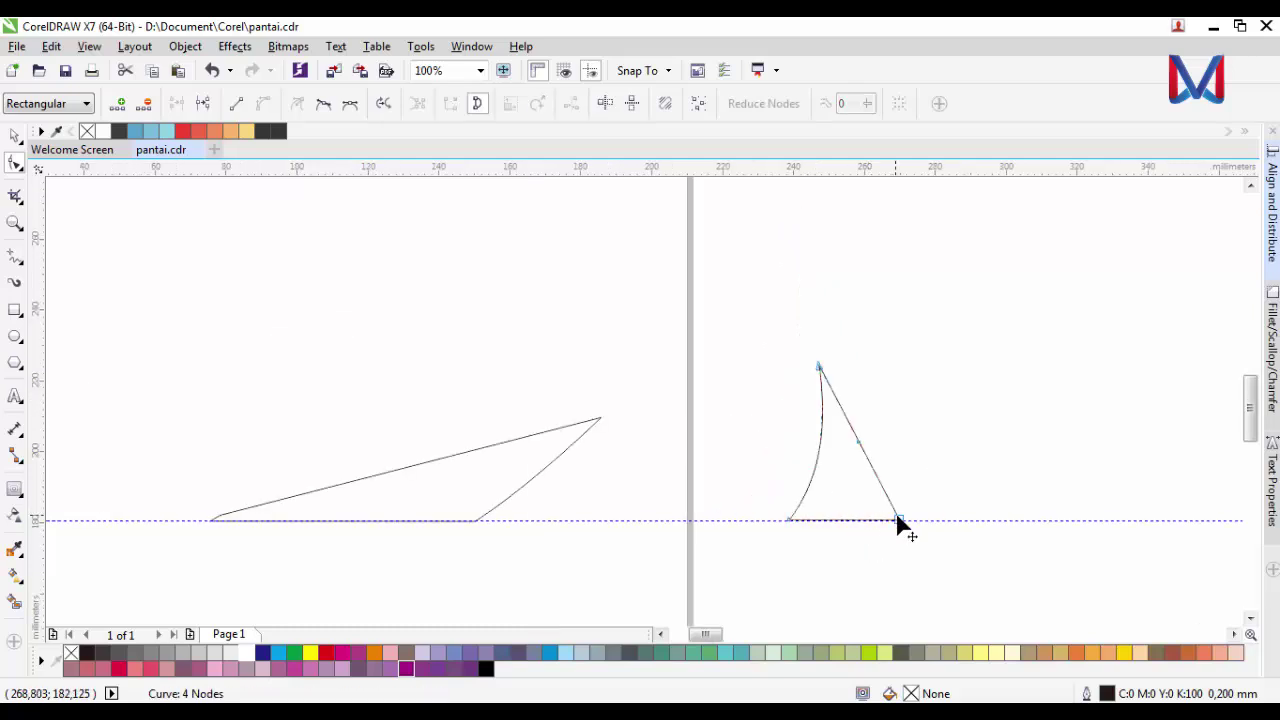
- Delete the midpoint node on the triangle's right side, convert the side to a curve and bow it outward
double_click(857, 442)
left_click(859, 443)
left_click(263, 104)
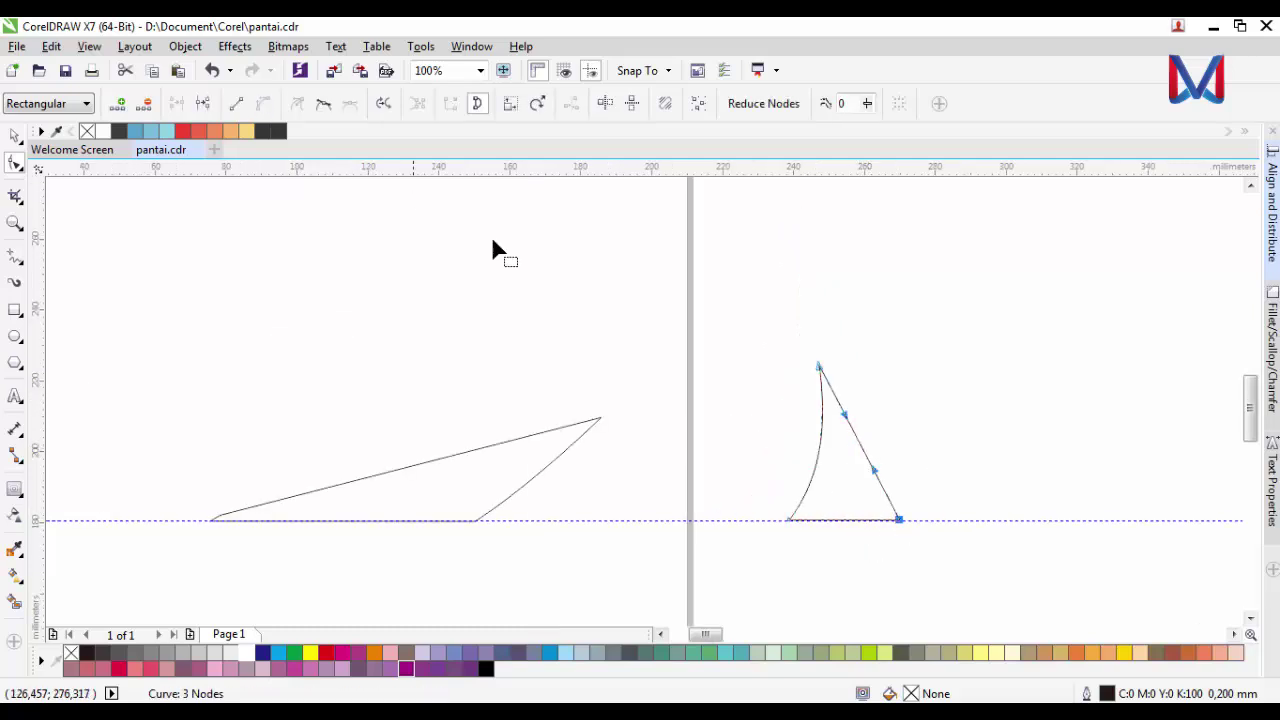
scroll(808, 439, "up", 1)
left_click_drag(914, 449, 940, 441)
scroll(806, 520, "down", 2)
- Adjust the curve of the sail's left edge slightly and deselect the shape
scroll(806, 515, "up", 2)
mouse_move(794, 500)
left_mouse_down()
mouse_move(803, 494)
mouse_move(775, 497)
left_mouse_up()
scroll(775, 496, "down", 1)
left_click(15, 136)
left_click(989, 524)
scroll(989, 524, "down", 1)
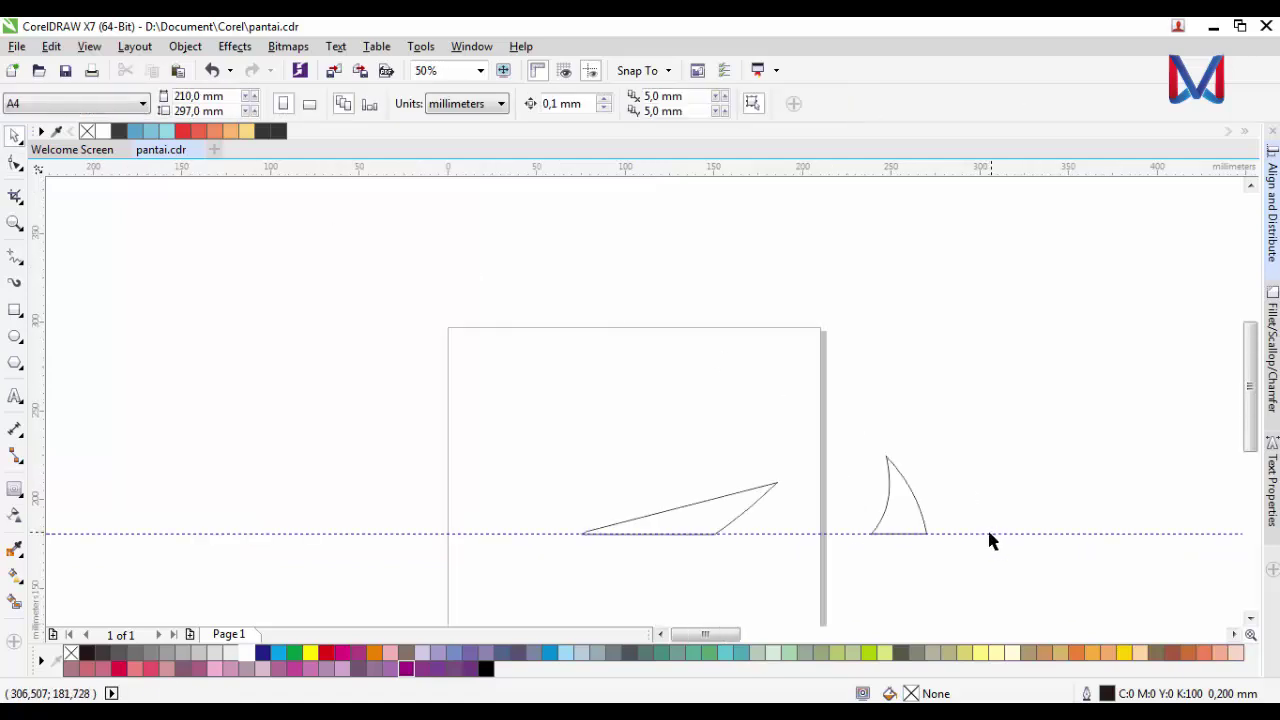
- Move the sail onto the page, above the middle of the hull
scroll(911, 534, "up", 1)
left_click(903, 509)
left_click_drag(900, 503, 464, 431)
left_click(472, 431)
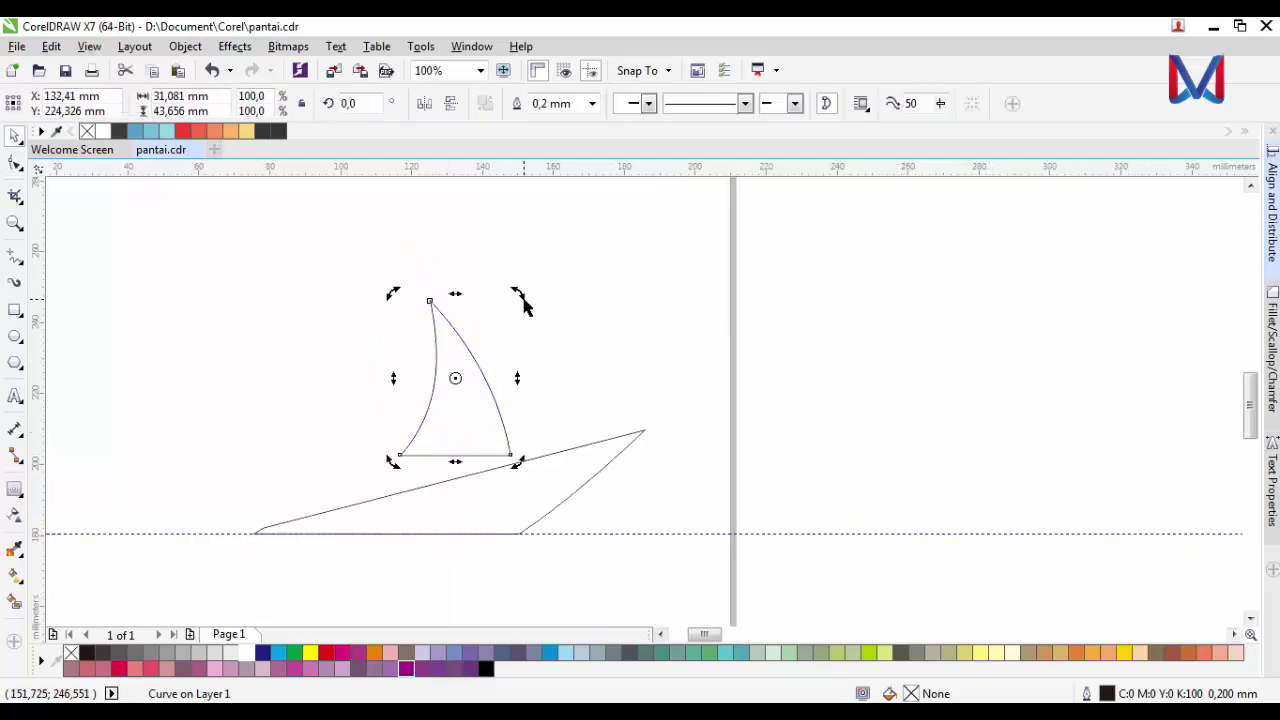
- Enlarge the sail to about 121.5% and rotate it counterclockwise by about 9.7°
left_click(480, 375)
left_click_drag(518, 290, 515, 256)
left_click(475, 406)
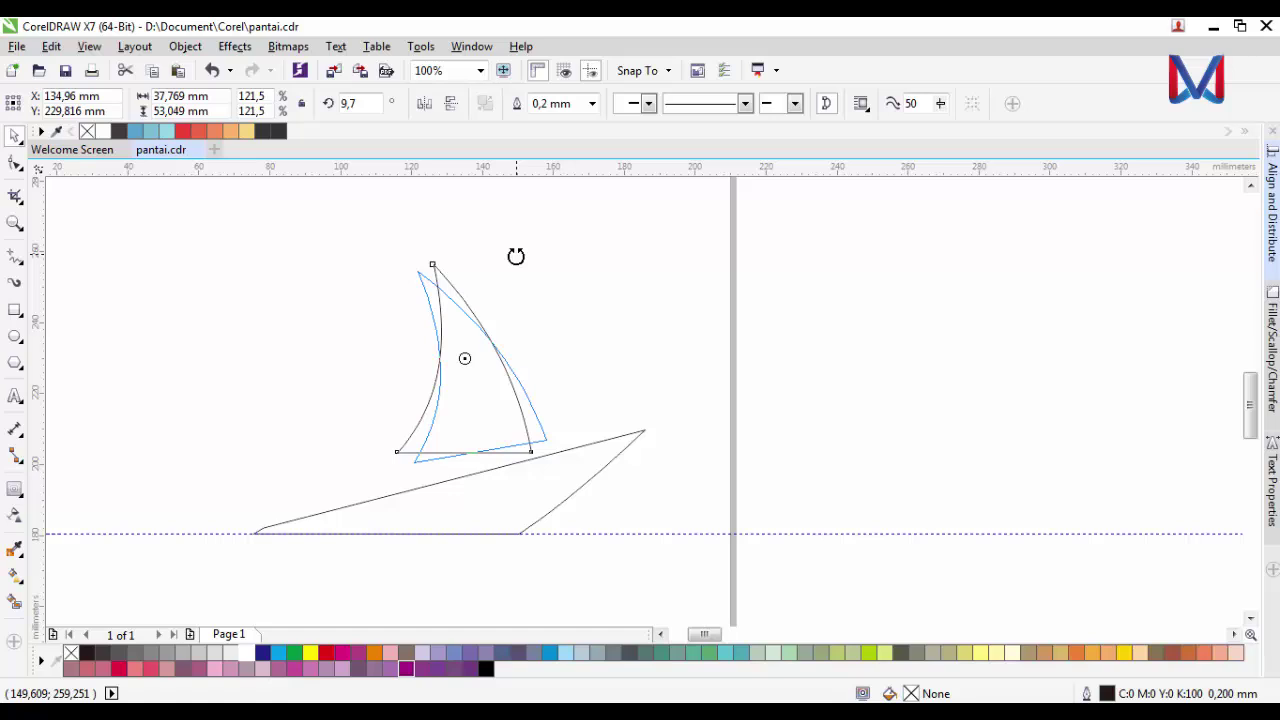
- Rotate the sail slightly further so its base runs parallel to the hull's upper edge, and deselect it
scroll(474, 421, "up", 2)
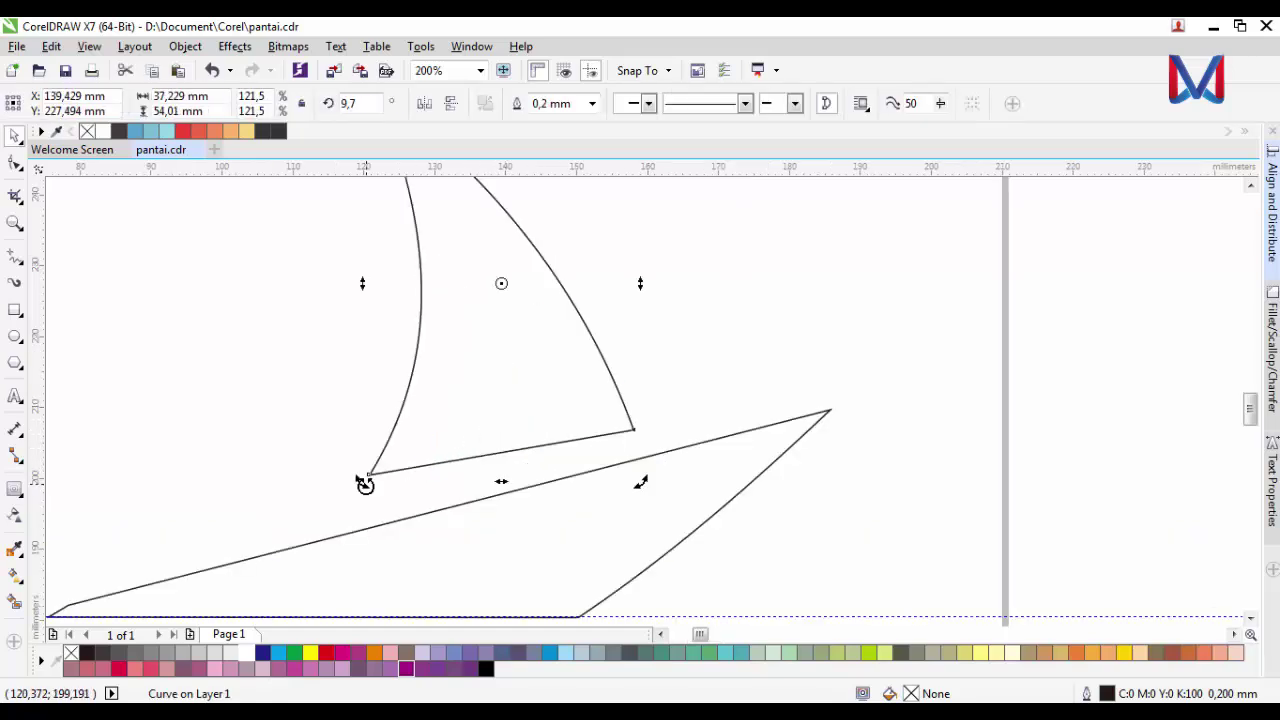
left_click_drag(364, 484, 380, 494)
left_click(683, 491)
scroll(665, 485, "down", 2)
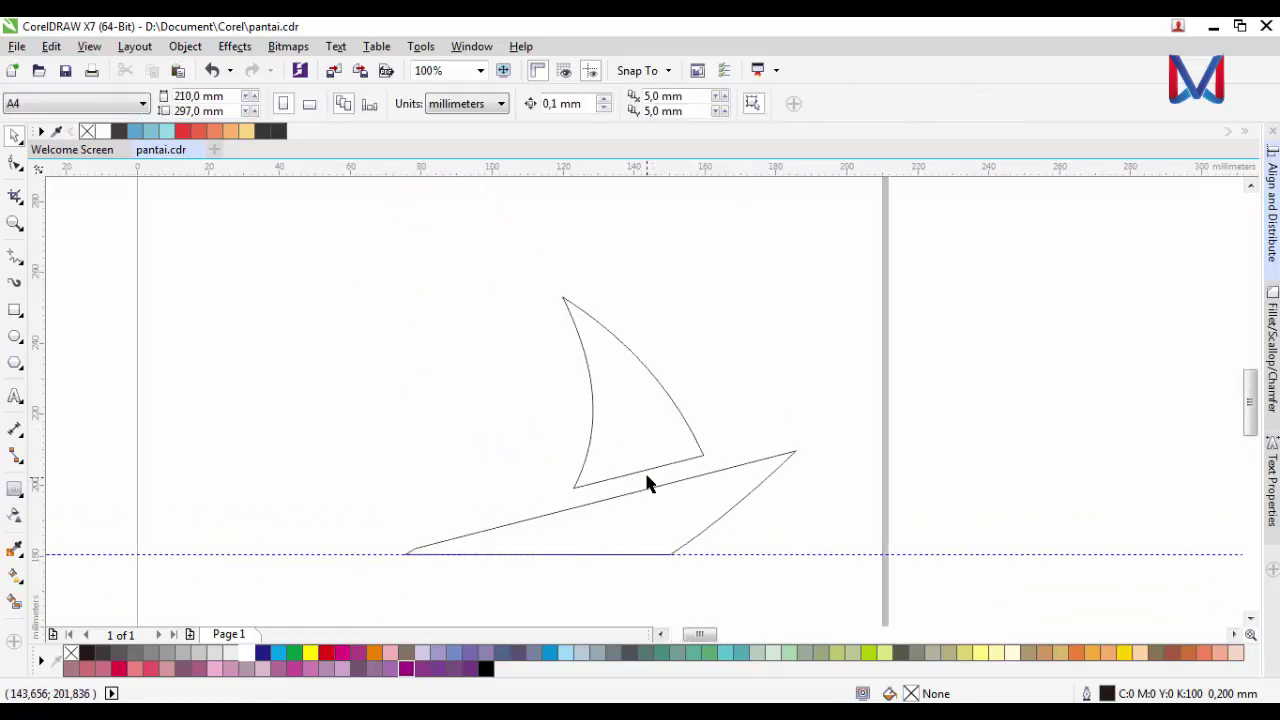
- Move the sail slightly to the left and down along the hull's upper edge, and deselect it
scroll(632, 462, "up", 2)
left_click(634, 449)
left_click_drag(634, 449, 624, 452)
scroll(623, 451, "down", 2)
left_click(683, 520)
scroll(669, 463, "up", 2)
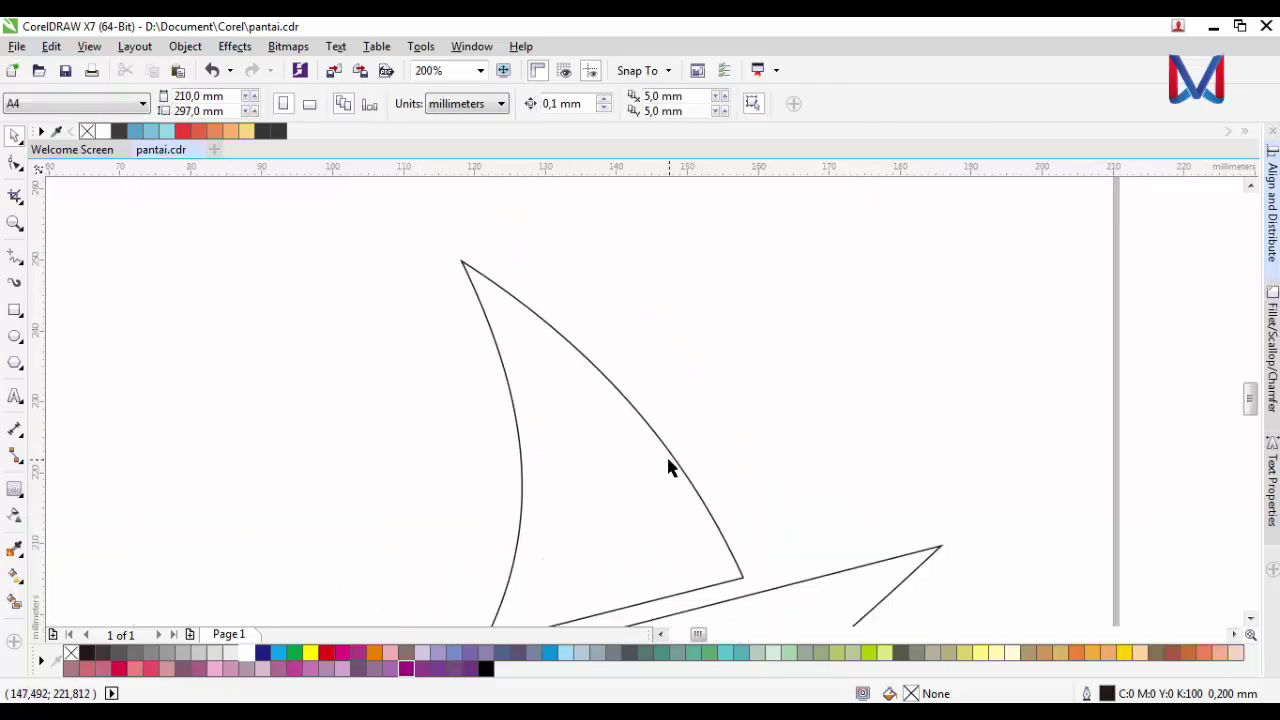
- Bow the sail's long right edge slightly further outward by reshaping its curve
left_click(648, 460)
left_click(15, 163)
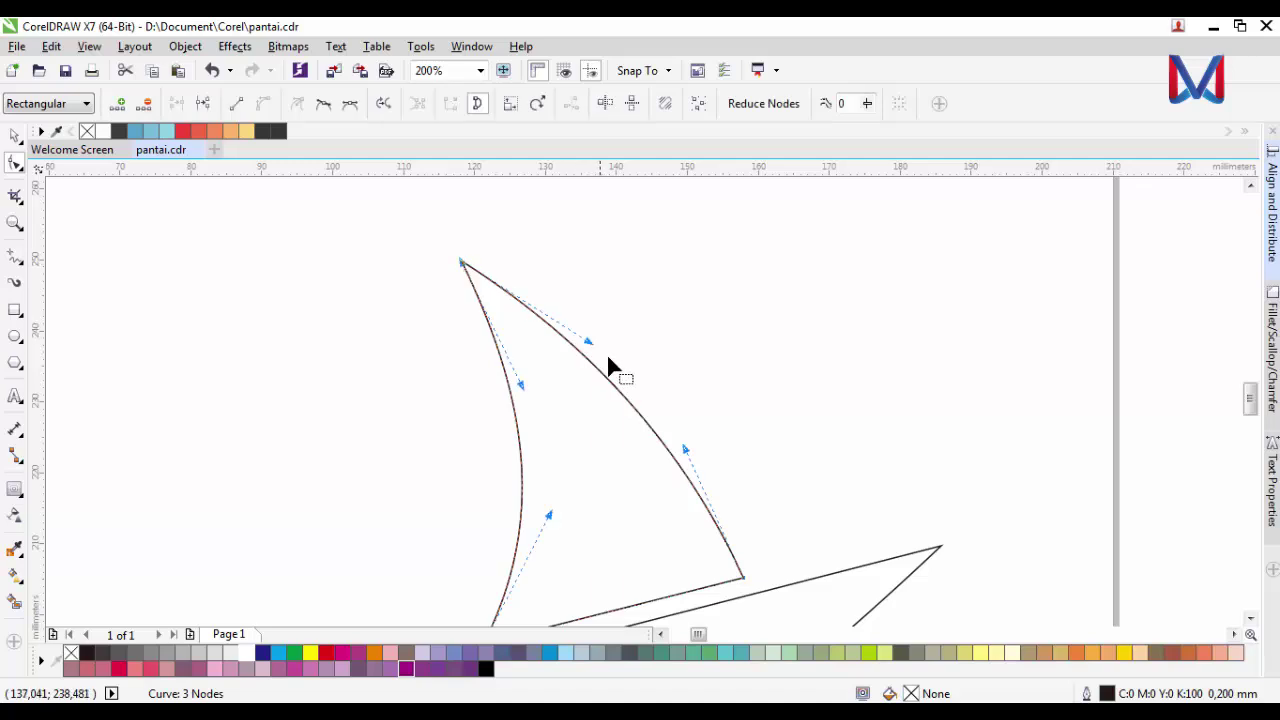
left_click_drag(645, 425, 646, 417)
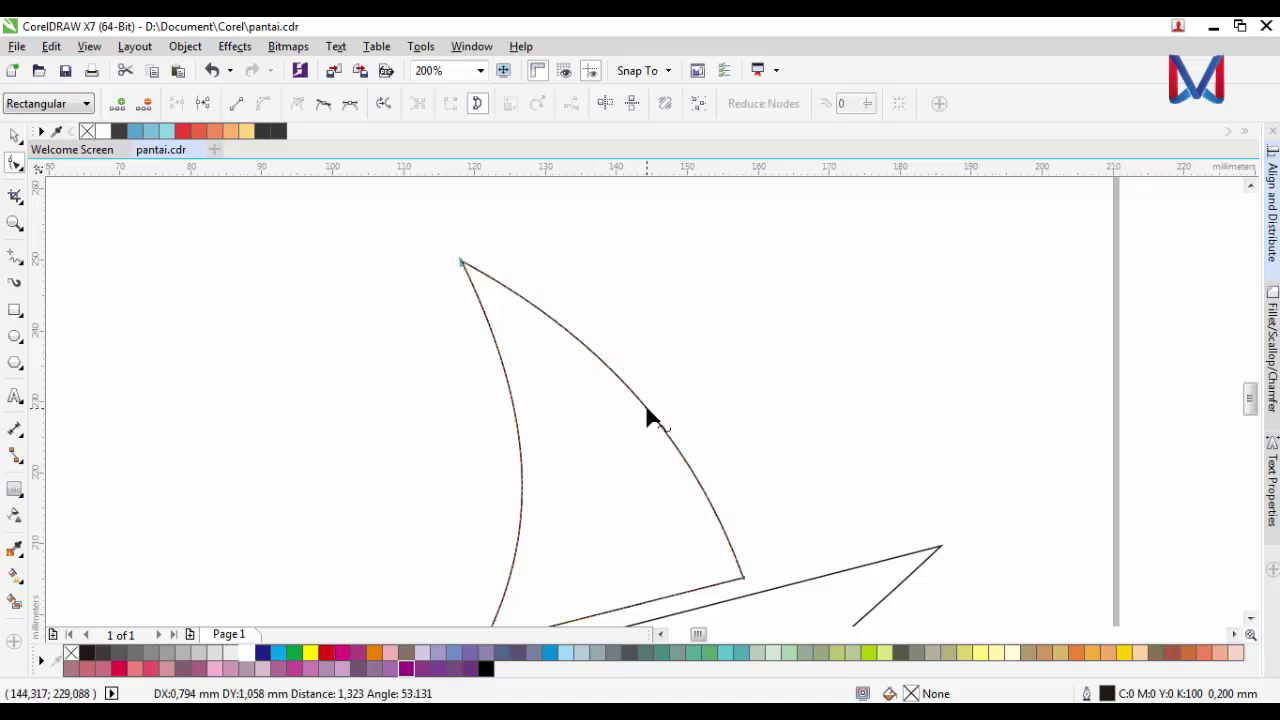
scroll(628, 432, "down", 2)
scroll(622, 420, "down", 2)
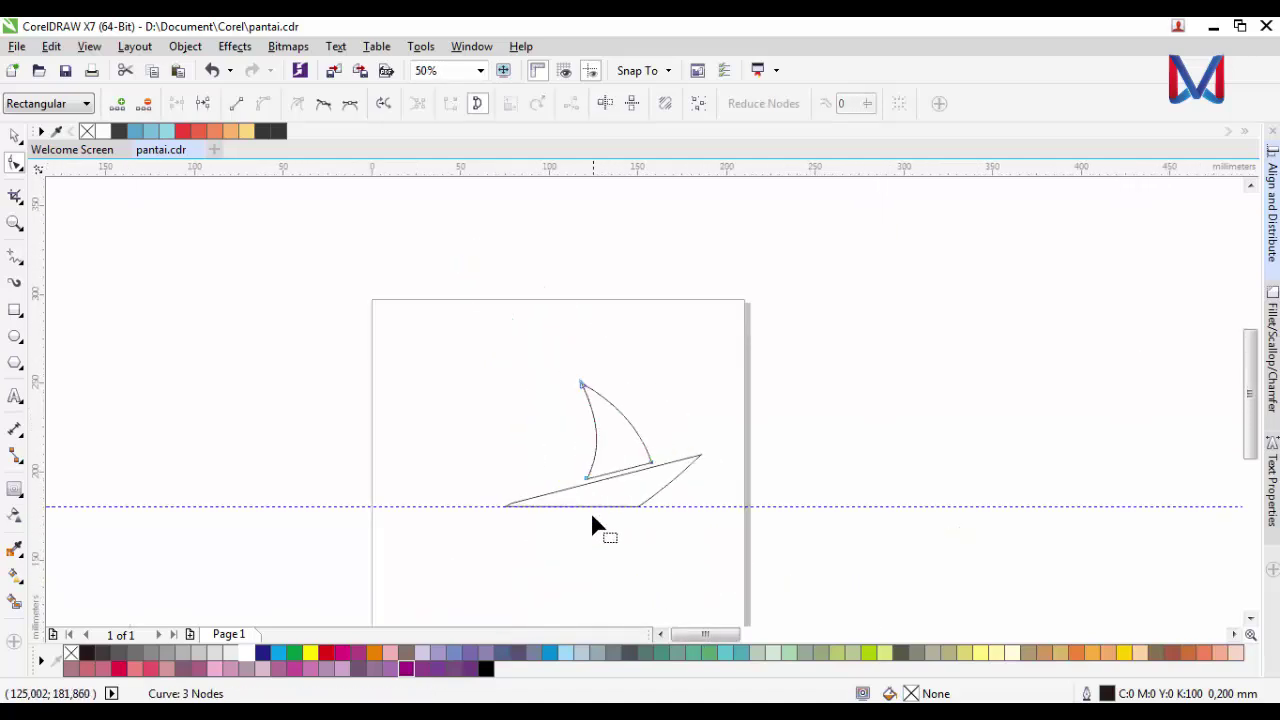
scroll(590, 511, "up", 2)
scroll(627, 420, "down", 2)
scroll(590, 390, "up", 2)
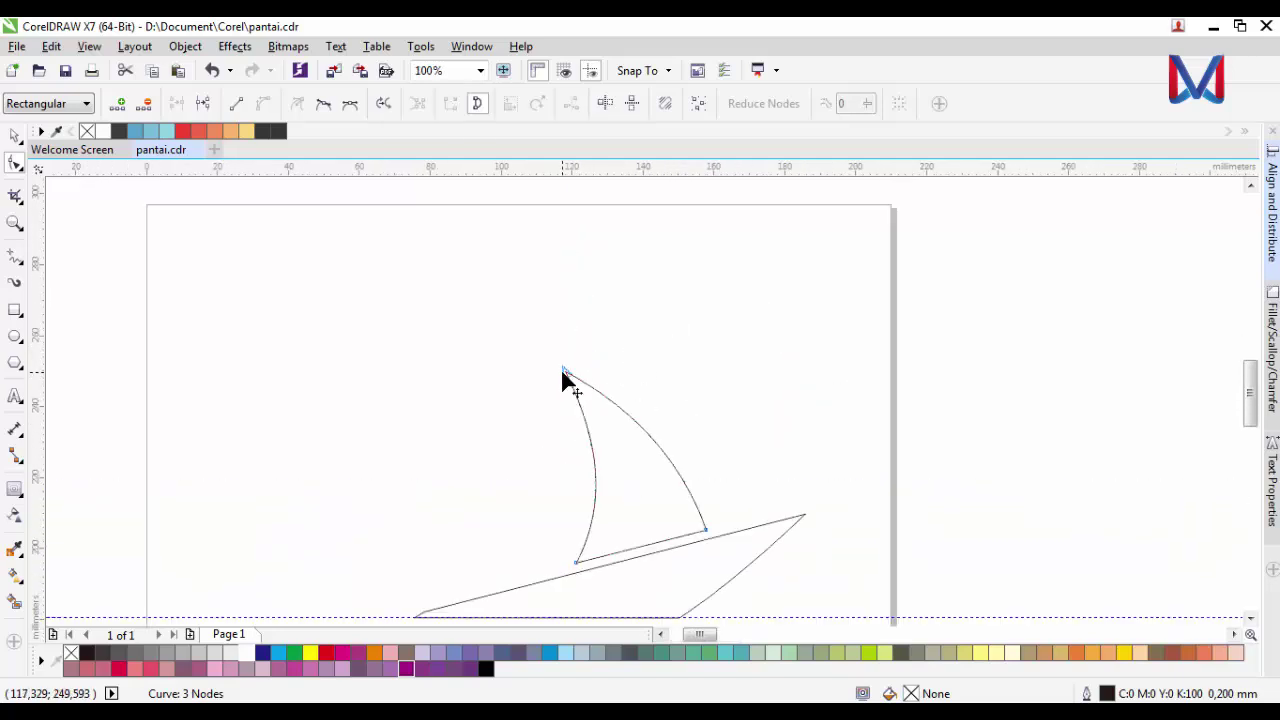
- Fine-tune the sail's curved outline with a very small adjustment and deselect the sail
left_click(706, 522)
scroll(706, 522, "up", 2)
left_click_drag(616, 376, 620, 376)
scroll(620, 376, "down", 2)
scroll(596, 414, "up", 1)
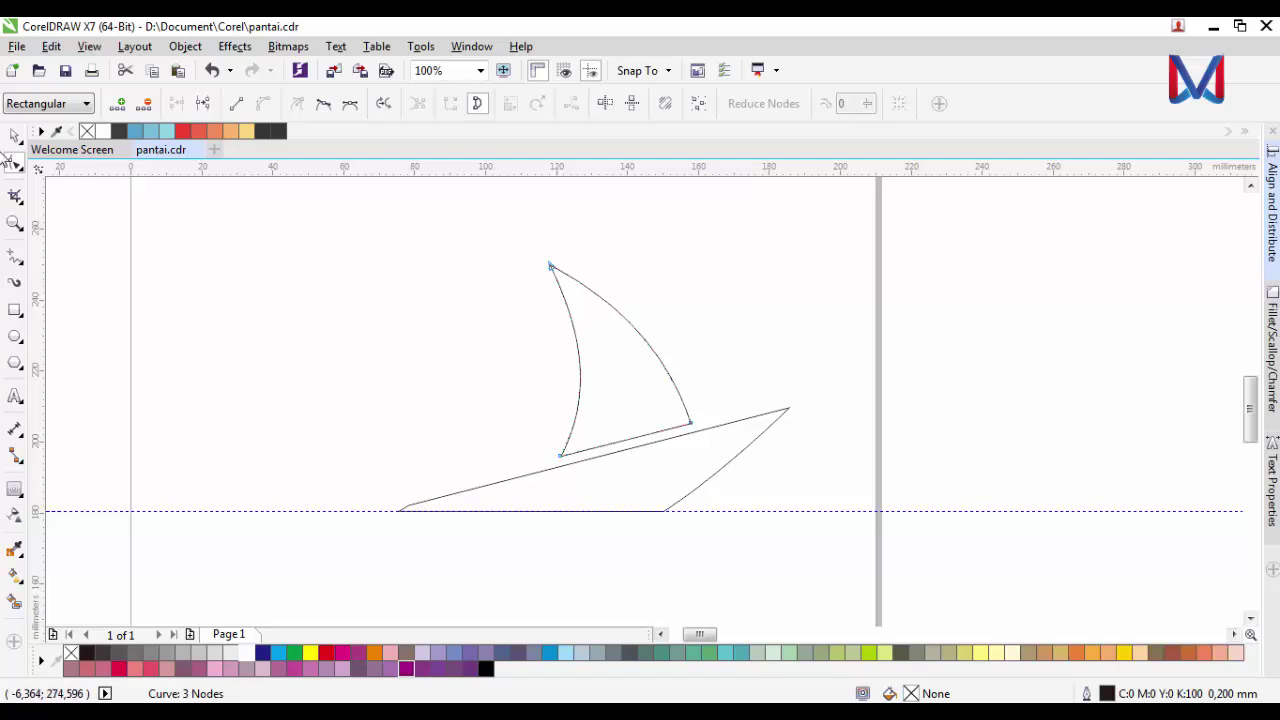
left_click(14, 136)
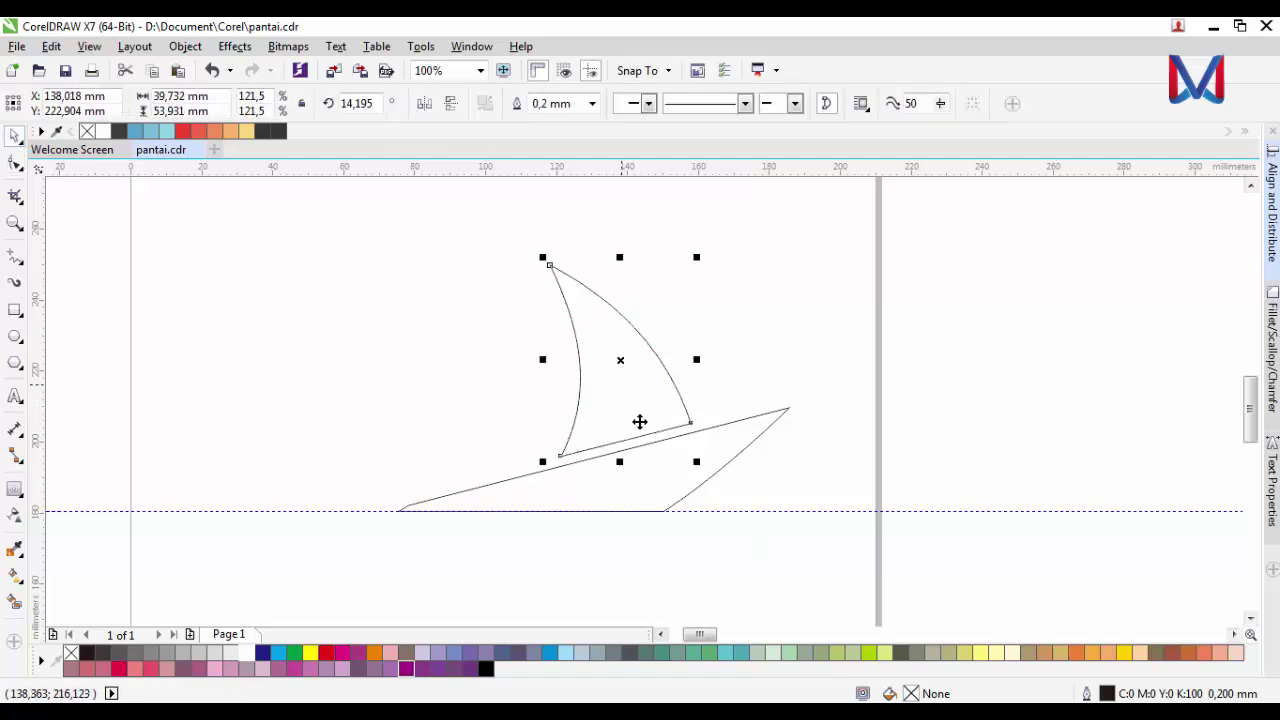
scroll(672, 487, "up", 2)
scroll(682, 513, "down", 1)
left_click(704, 515)
scroll(618, 516, "down", 2)
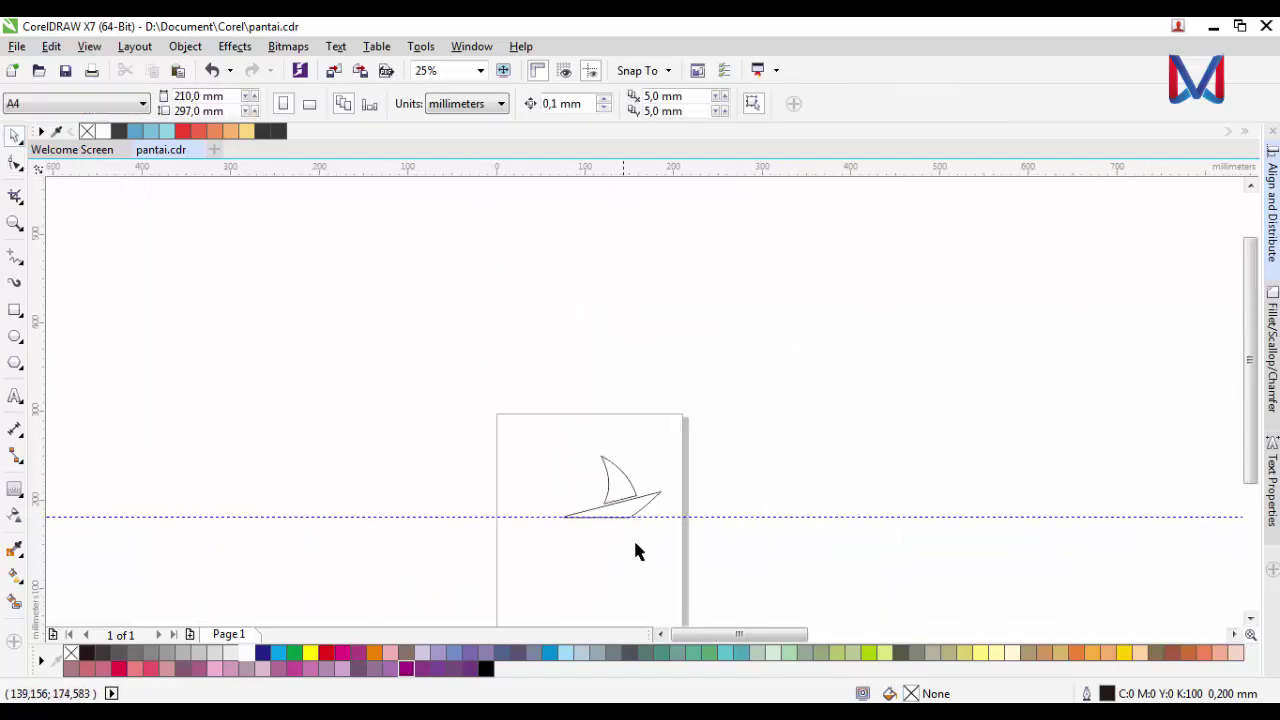
- Place a copy of the sail about 8.5 mm to the left and 2 mm lower, overlapping the original
scroll(634, 538, "up", 2)
left_click(618, 450)
scroll(633, 446, "up", 2)
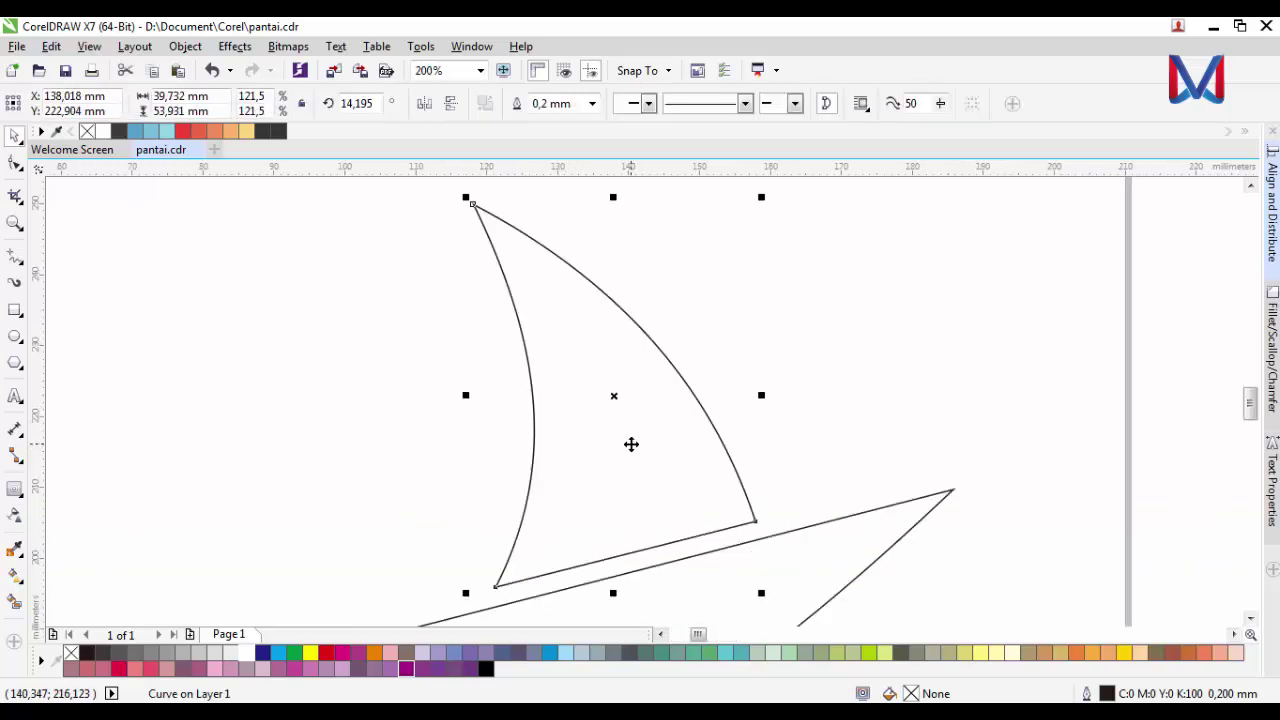
left_click_drag(631, 443, 571, 458)
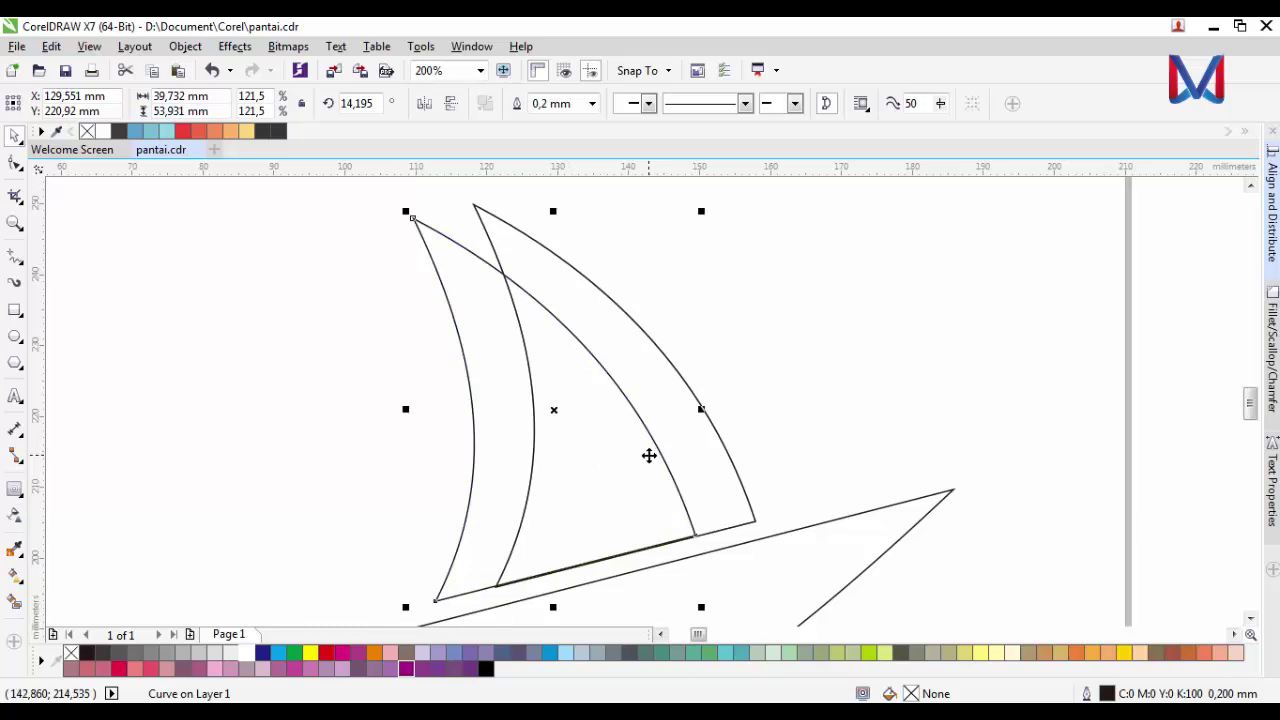
- Trim the overlap with the original sail off the copy, leaving a narrow curved strip on the left
scroll(685, 428, "down", 1)
left_click_drag(434, 290, 759, 529)
left_click(543, 106)
left_click(679, 223)
left_click(627, 449)
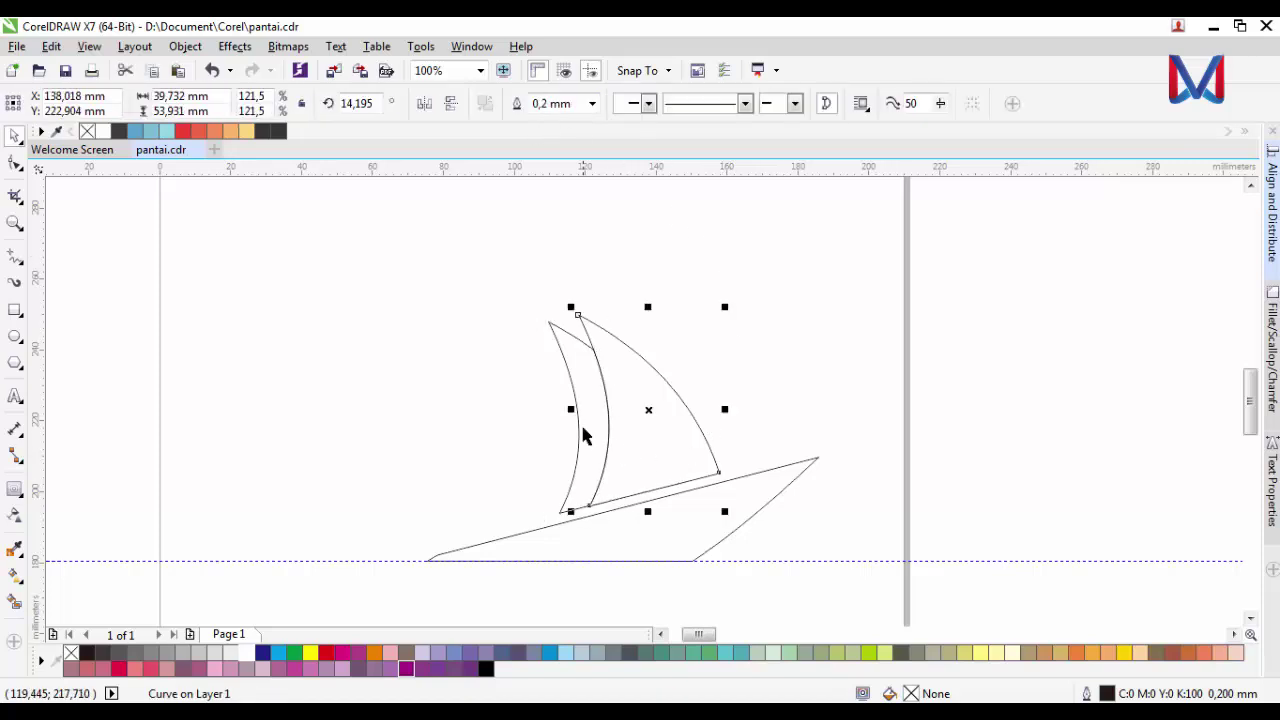
- Nudge the trimmed strip 1.5 mm left to open a gap beside the main sail, and deselect it
left_click(585, 435)
scroll(585, 435, "up", 1)
key("Left")
key("Left")
key("Left")
key("Left")
key("Left")
key("Left")
key("Left")
key("Left")
key("Left")
key("Left")
key("Left")
key("Left")
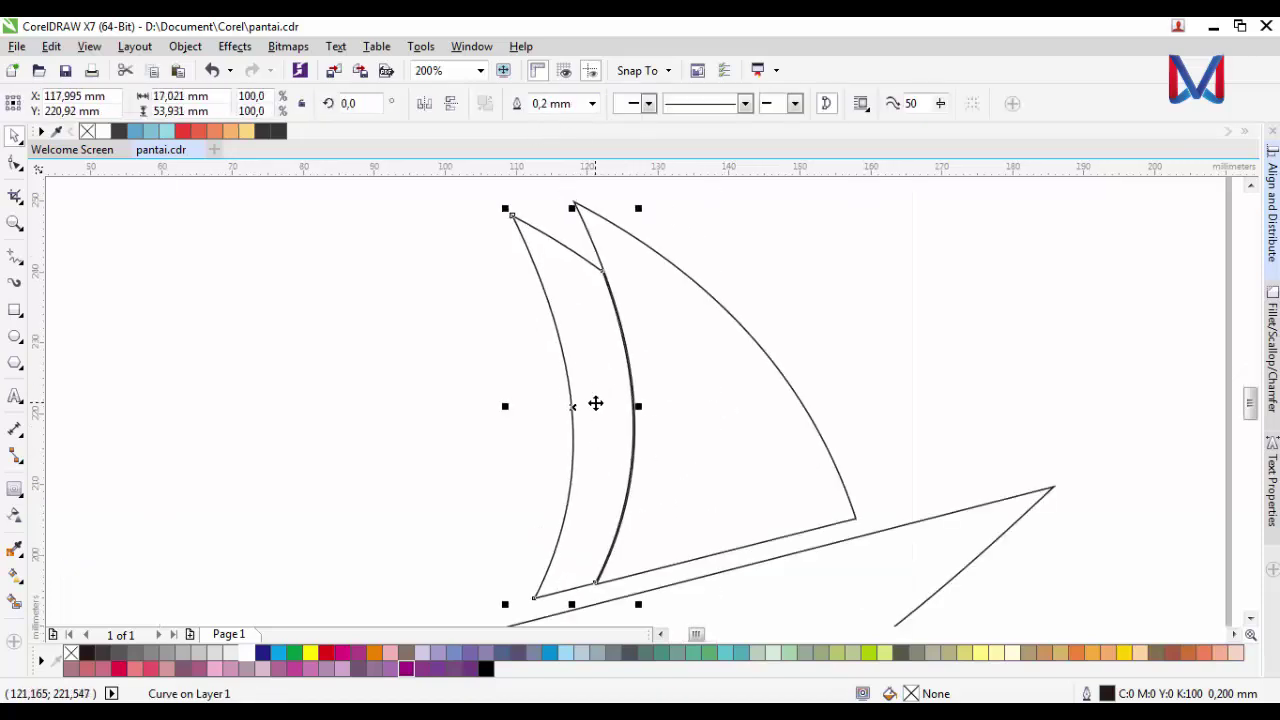
key("Left")
key("Left")
key("Left")
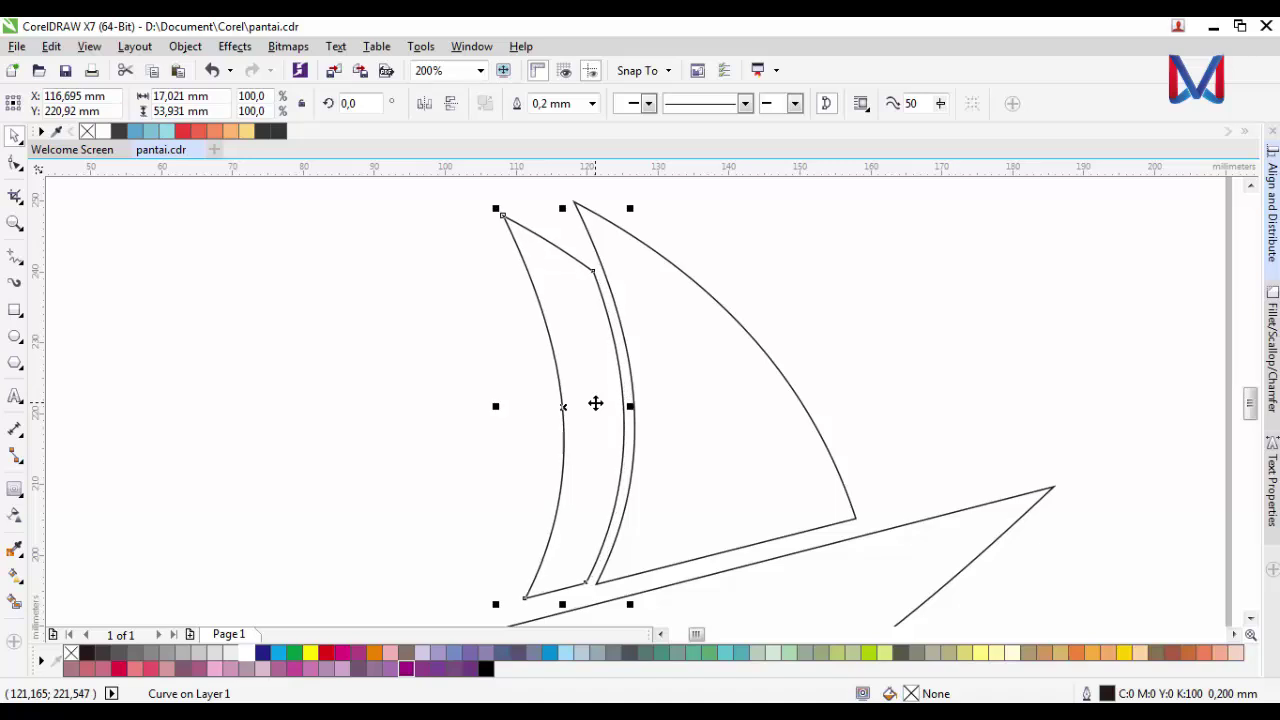
scroll(595, 403, "down", 2)
left_click(783, 369)
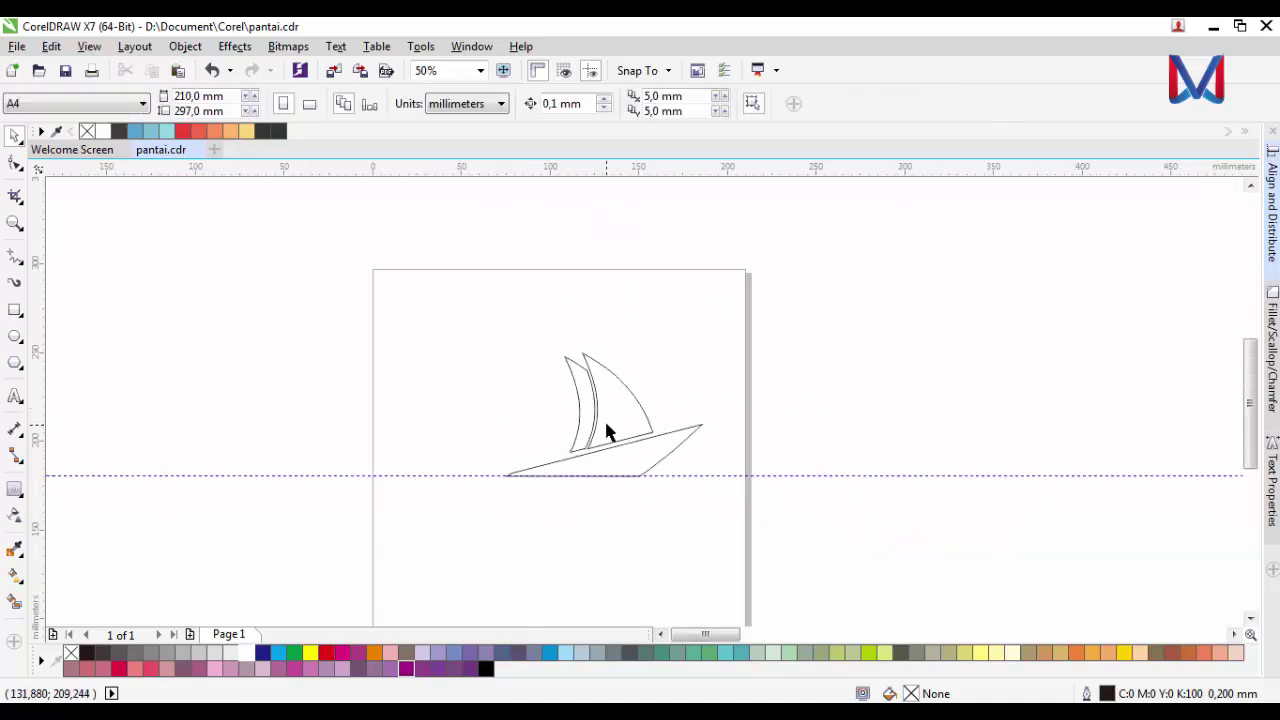
- Nudge the narrow sail strip another 0.4 mm left and start editing its nodes
scroll(604, 418, "up", 2)
left_click(573, 430)
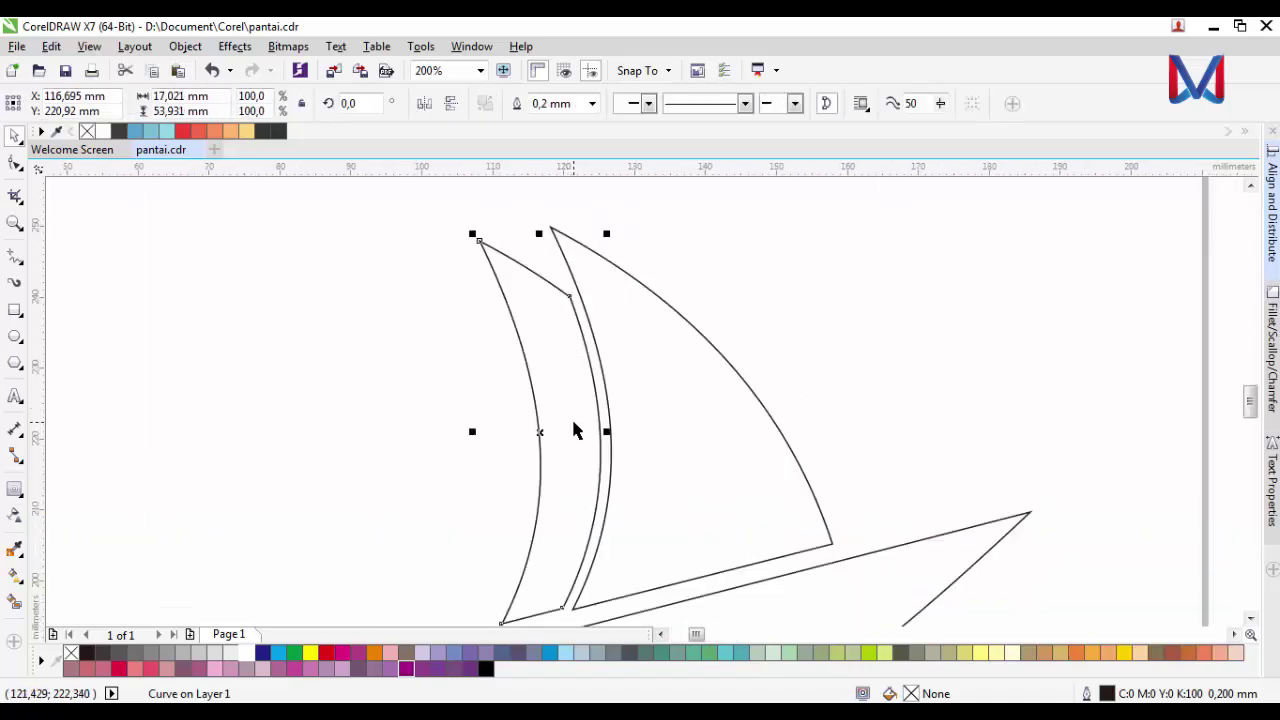
key("Left")
key("Left")
key("Left")
key("Left")
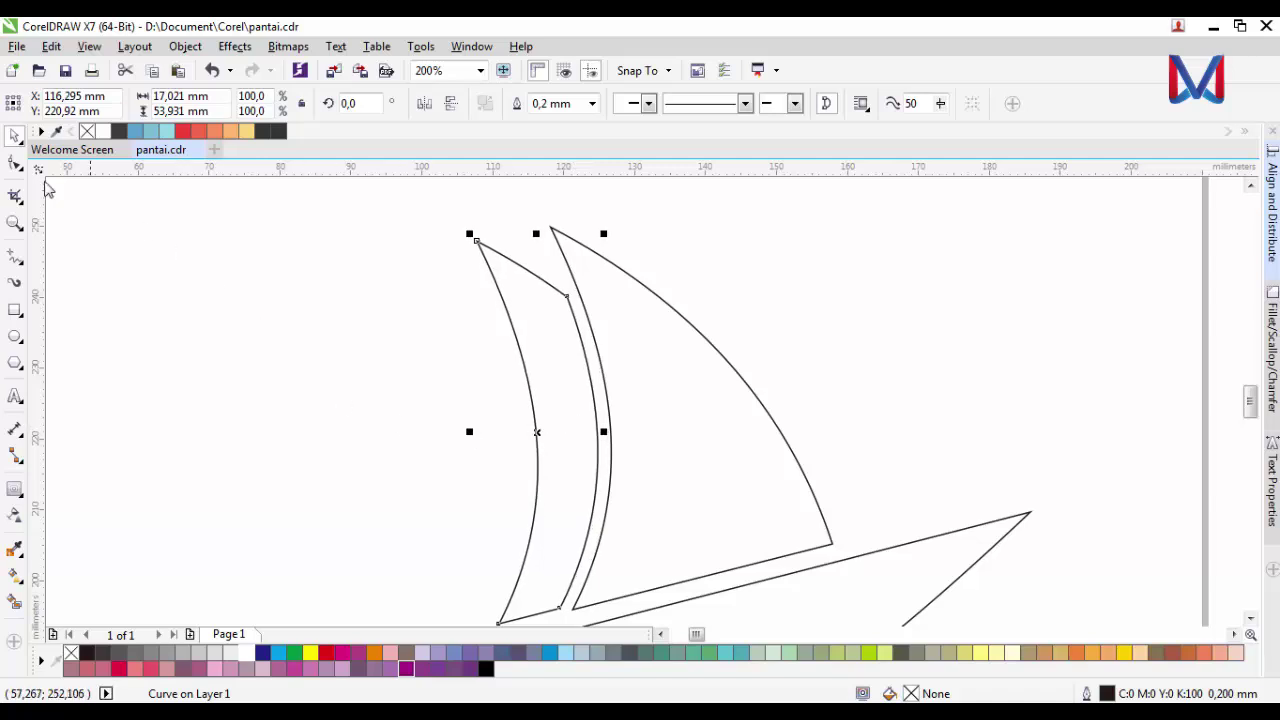
left_click(15, 167)
scroll(529, 231, "down", 1)
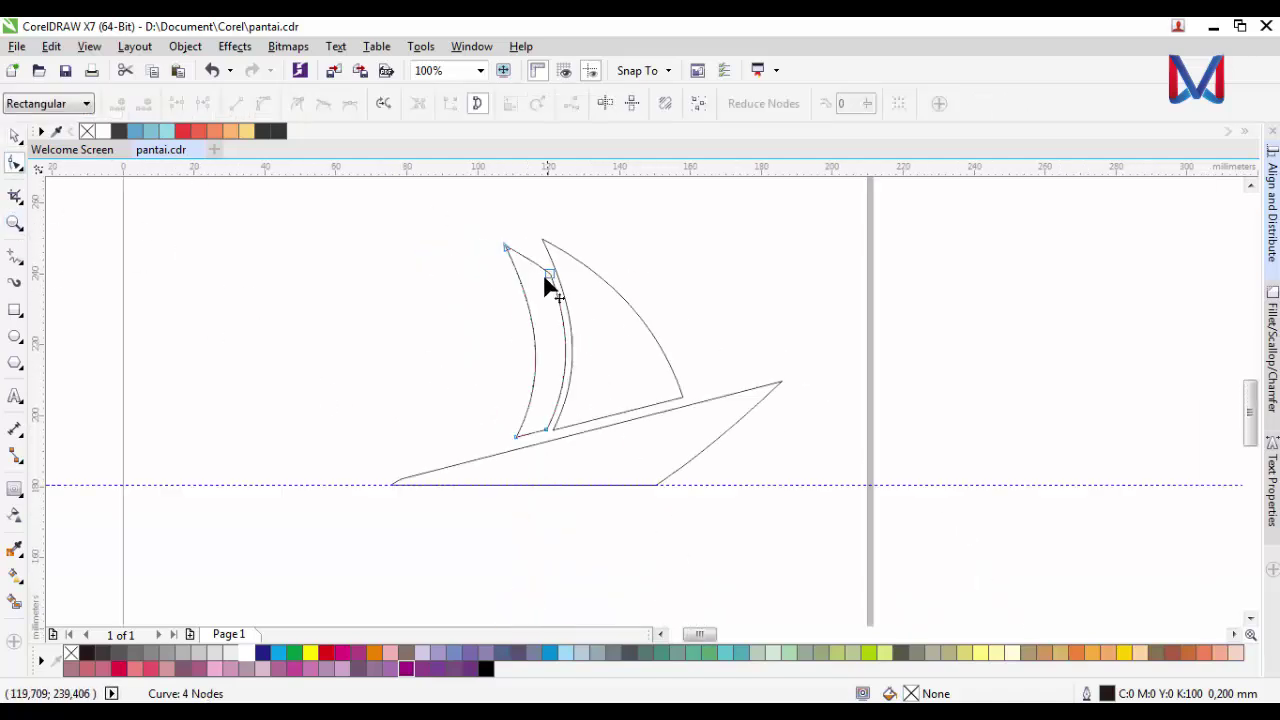
scroll(500, 230, "up", 1)
left_click_drag(571, 294, 572, 305)
scroll(556, 276, "up", 1)
scroll(552, 410, "down", 1)
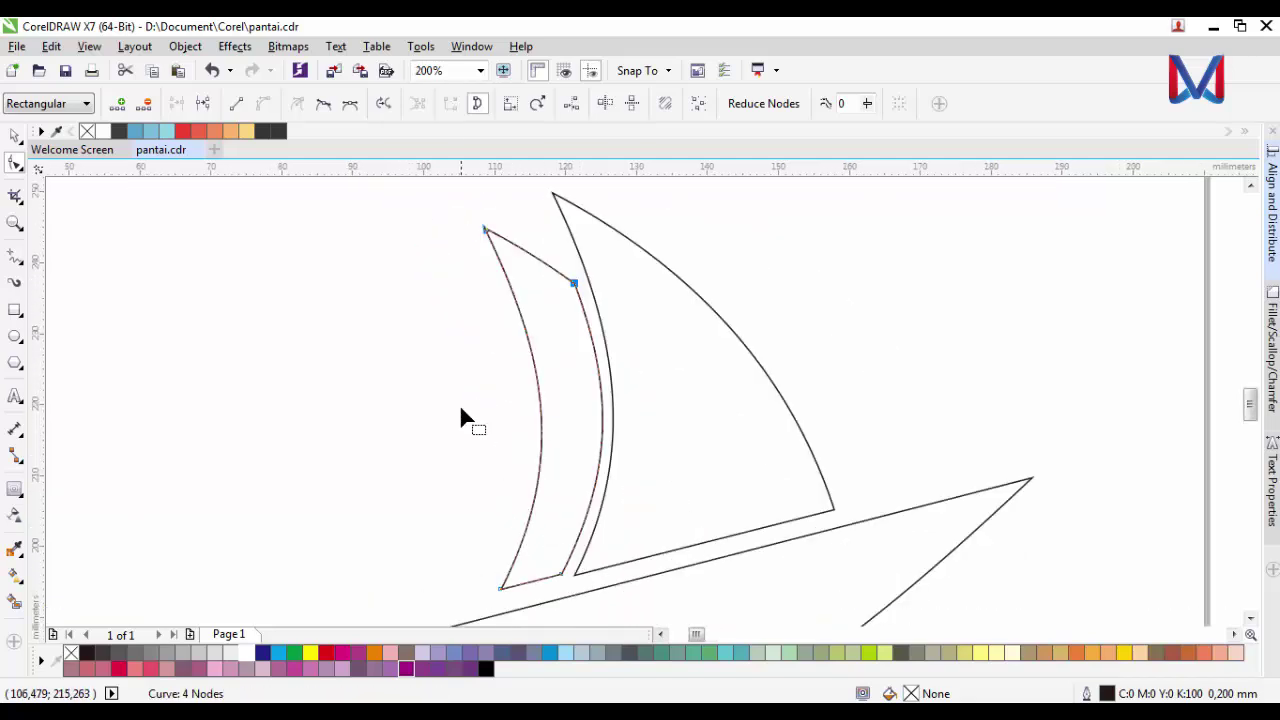
key("ctrl+z")
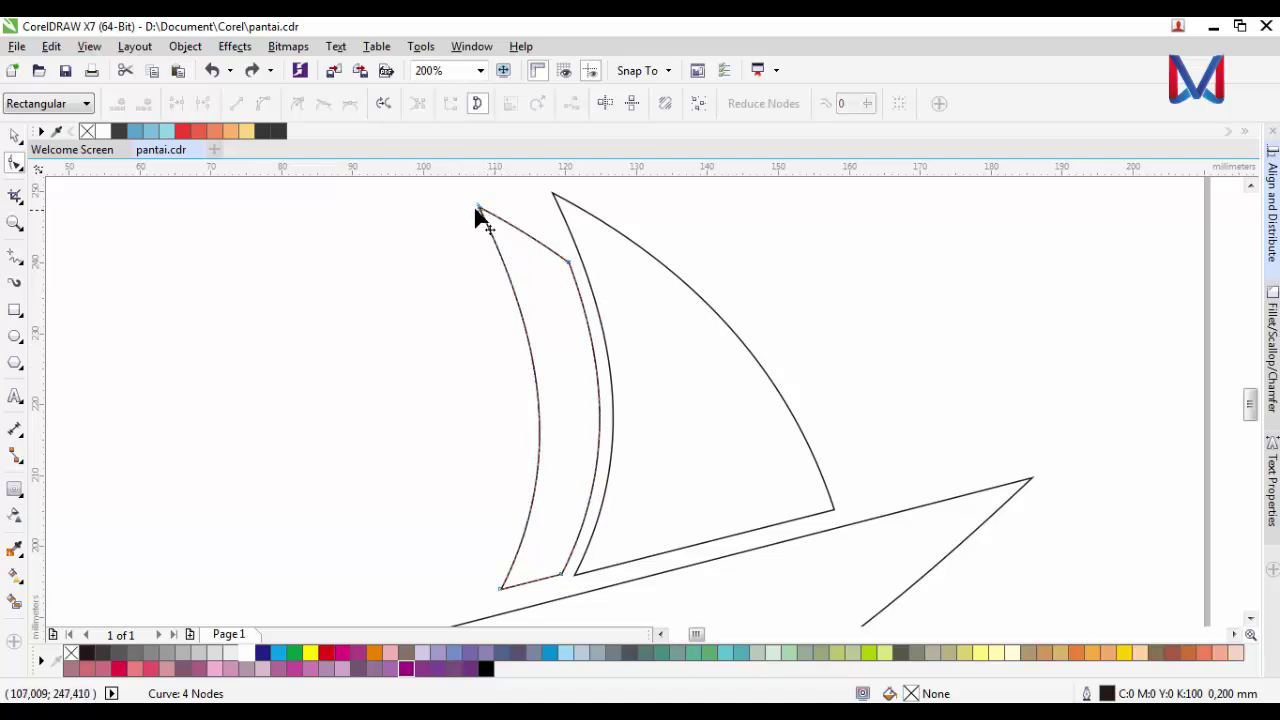
- Lower the strip's upper left corner node by about 3 mm and convert its top edge to a straight line
left_click_drag(480, 210, 485, 231)
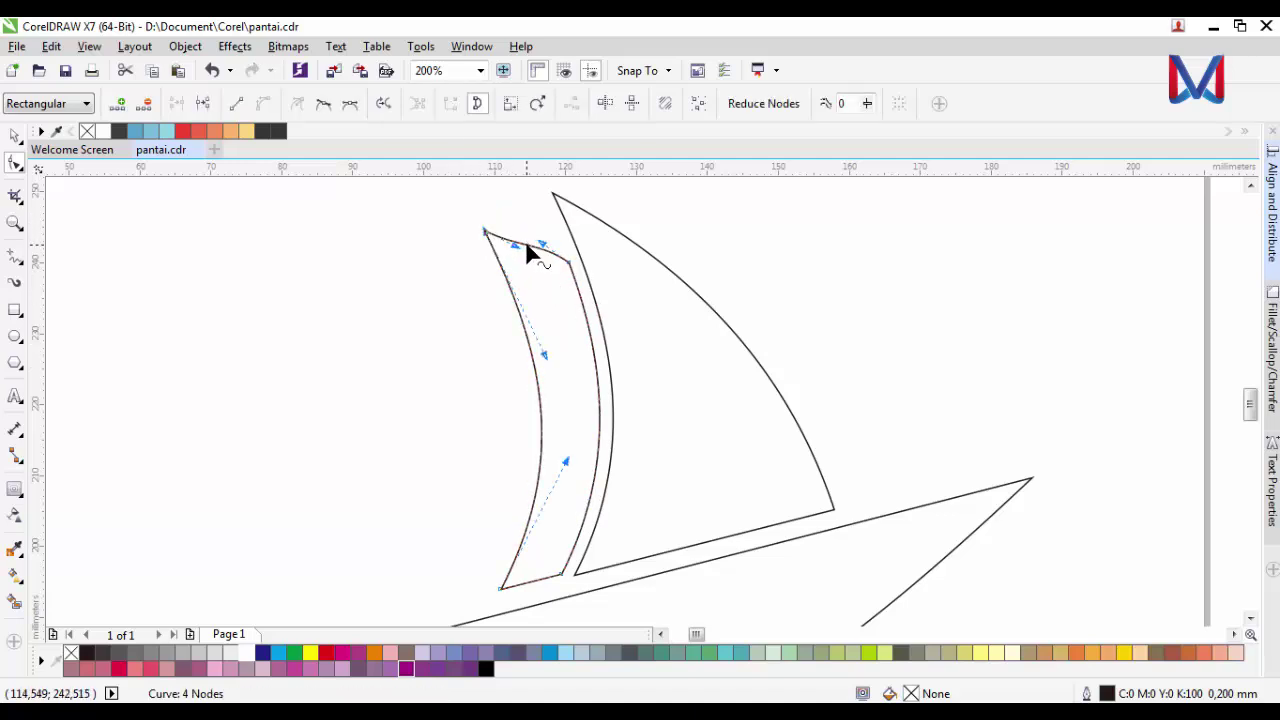
left_click(526, 246)
left_click(236, 103)
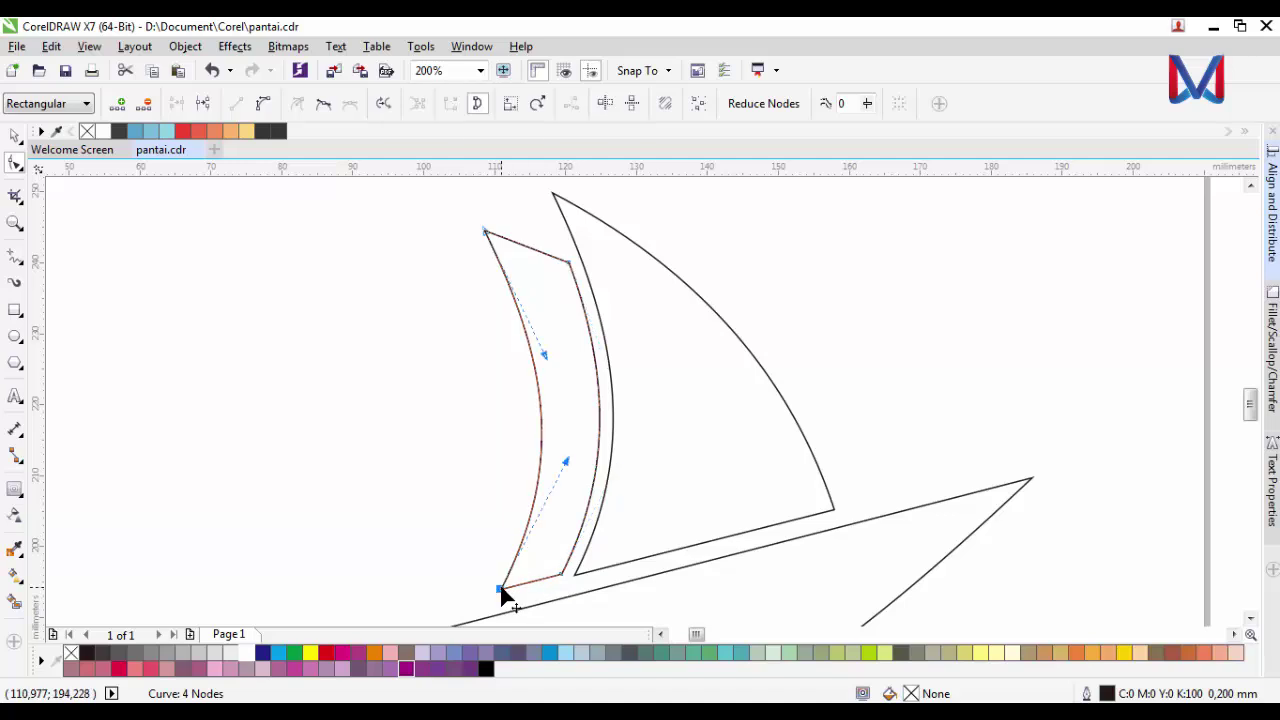
- Flatten the curve of the strip's left edge slightly, fine-tune its upper left corner, and deselect the strip
left_click_drag(567, 464, 556, 455)
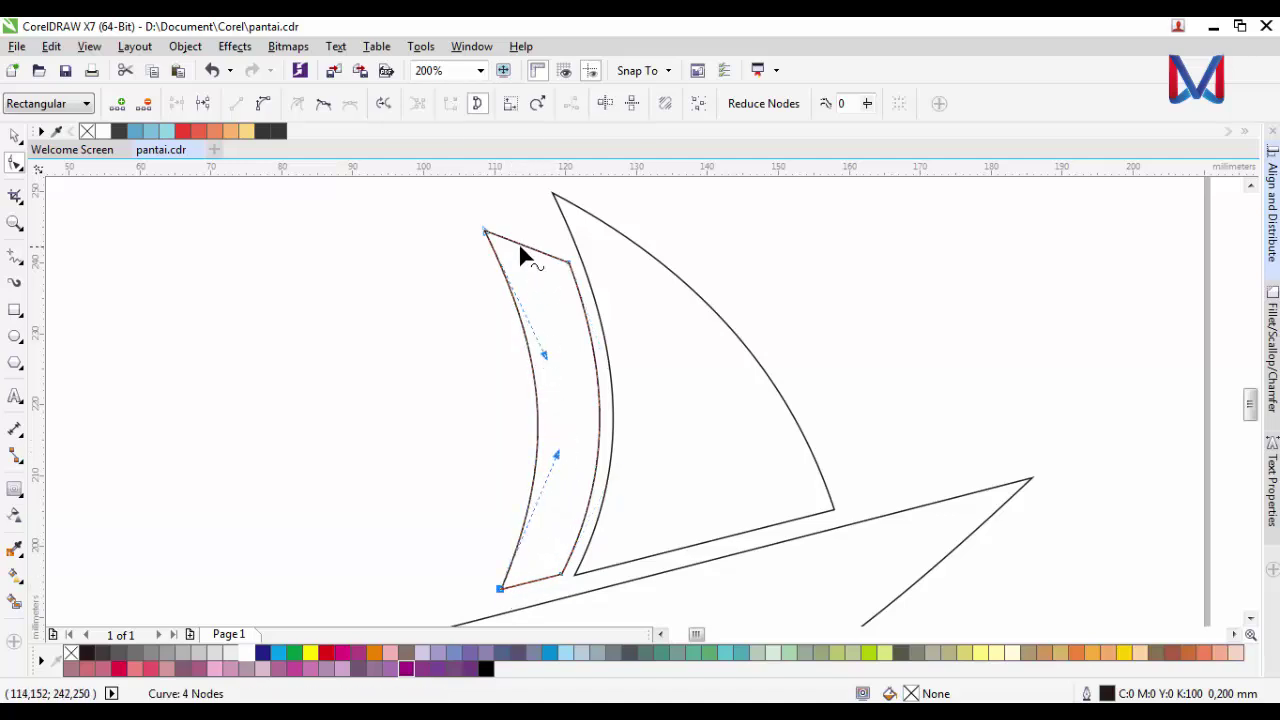
scroll(518, 242, "up", 1)
left_click_drag(457, 220, 455, 224)
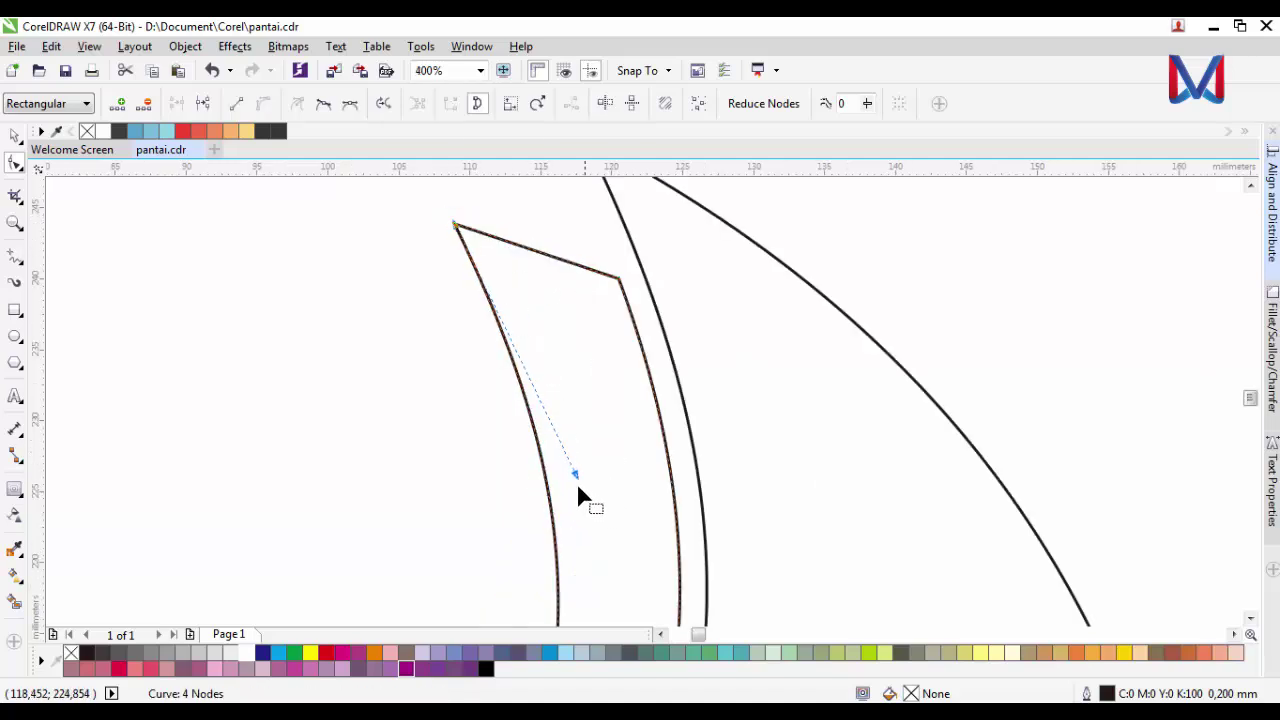
left_click_drag(576, 476, 565, 477)
scroll(540, 420, "down", 2)
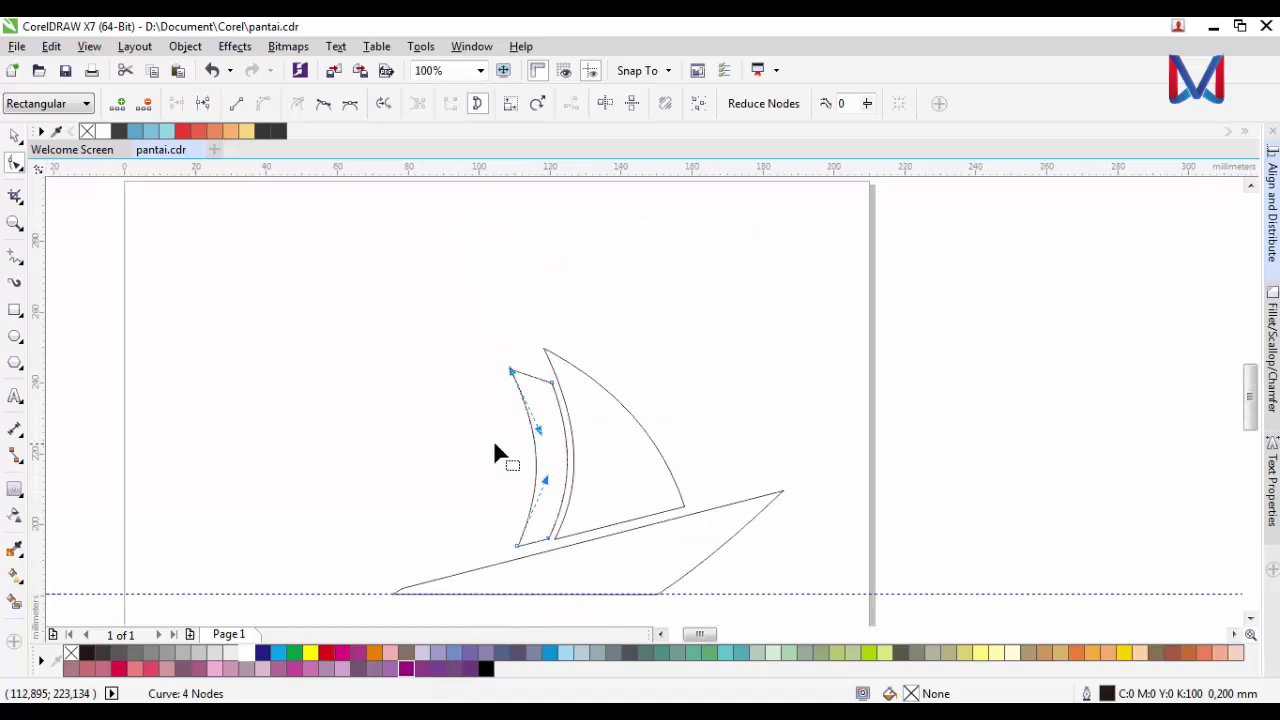
left_click(14, 136)
left_click(466, 383)
scroll(465, 382, "down", 2)
scroll(491, 402, "up", 2)
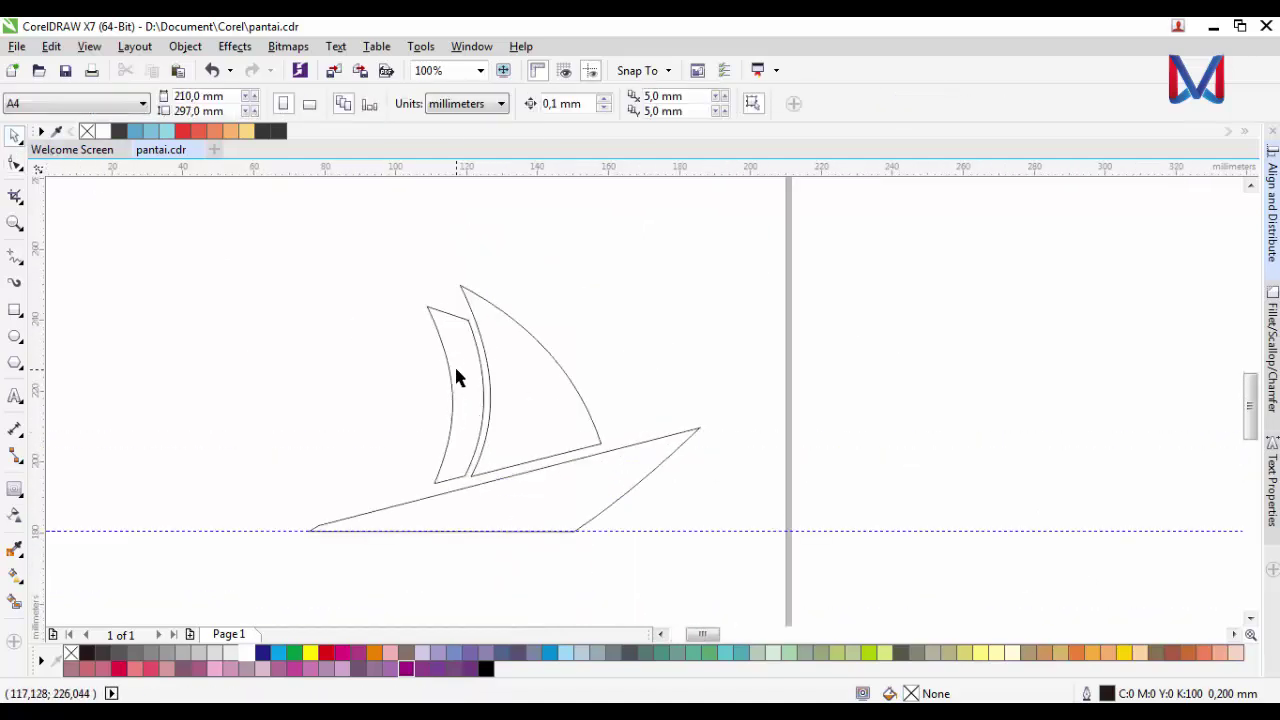
left_click(554, 393)
scroll(554, 393, "down", 1)
left_click(737, 403)
scroll(519, 403, "up", 1)
scroll(515, 403, "down", 1)
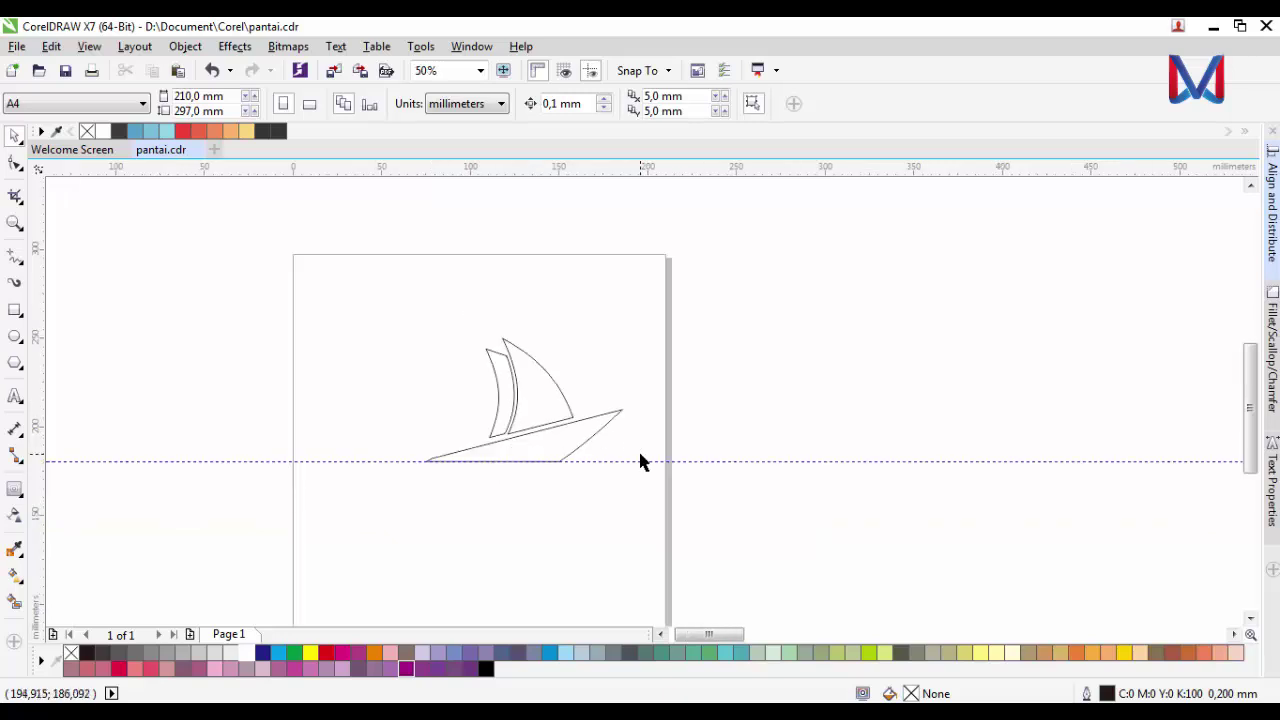
- Raise the upper corner node at the hull's left end by about 2 mm
scroll(543, 456, "up", 1)
scroll(530, 451, "up", 1)
left_click(521, 431)
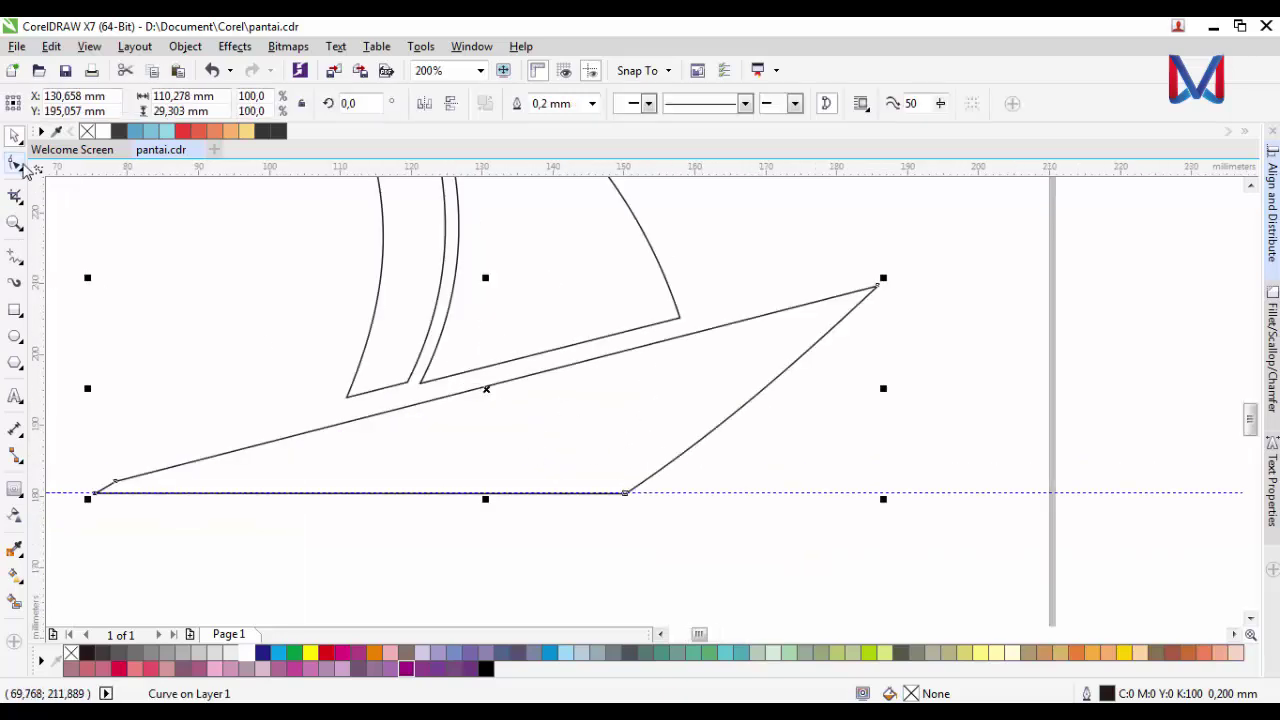
left_click(16, 164)
left_click(114, 481)
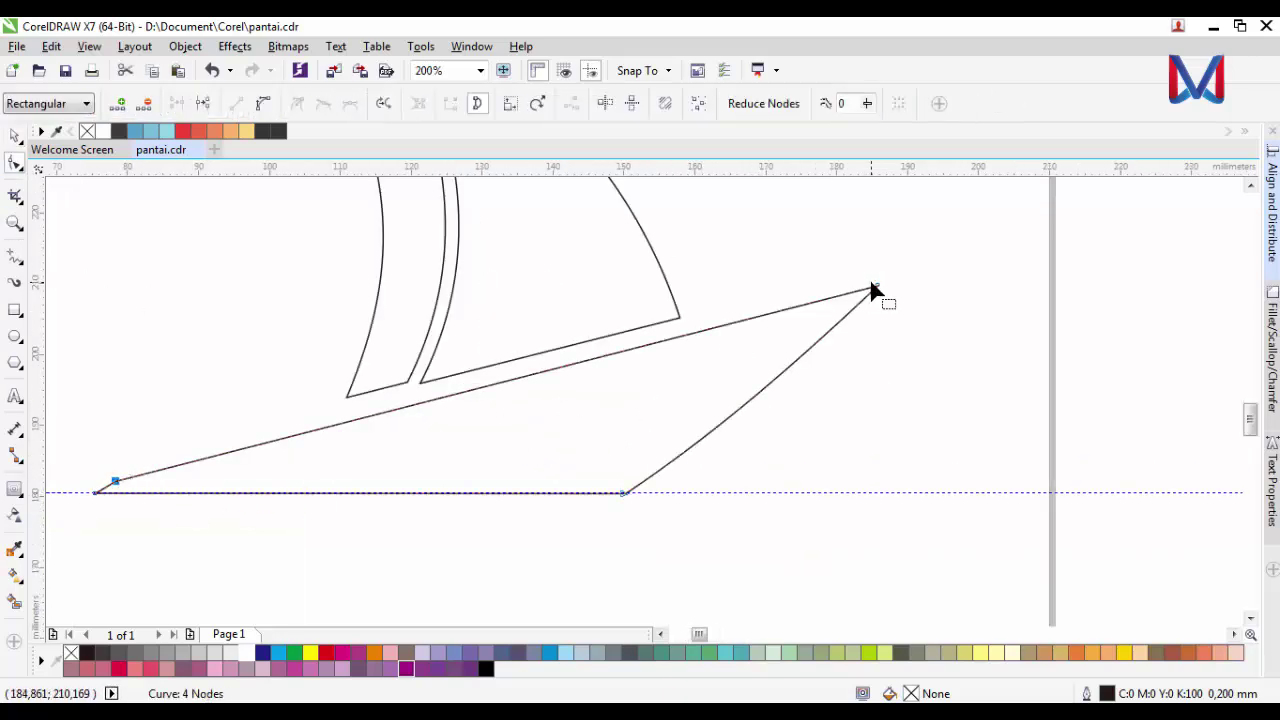
left_click_drag(118, 483, 120, 468)
- Raise the hull's right tip by about 4 mm and bow its slanted front edge outward
scroll(161, 499, "down", 1)
scroll(735, 390, "up", 1)
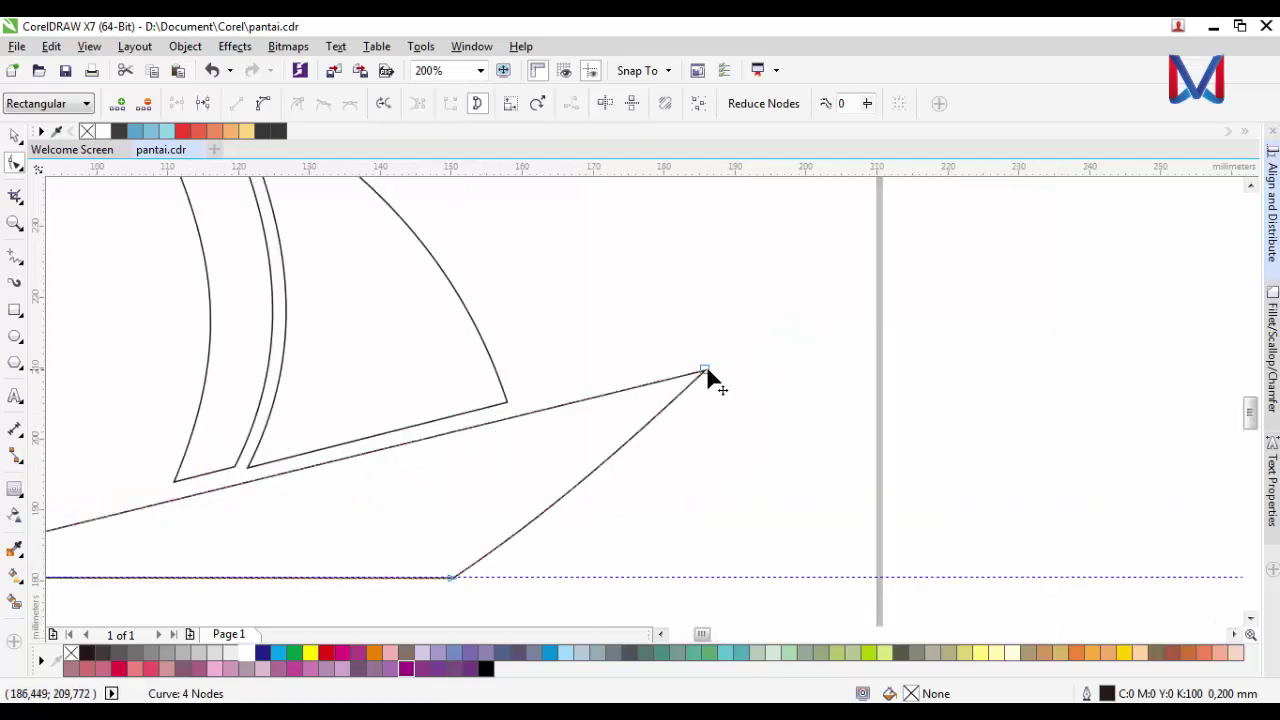
left_click_drag(706, 369, 716, 341)
scroll(806, 415, "down", 1)
scroll(720, 418, "up", 1)
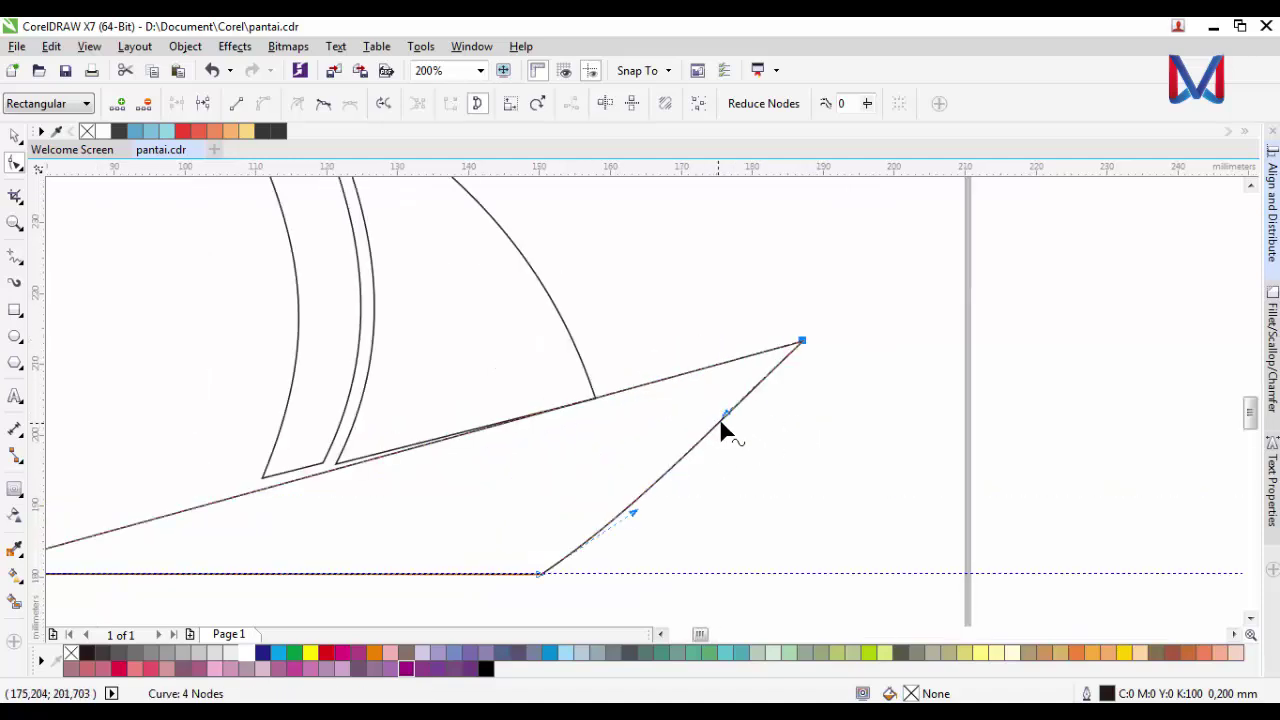
left_click_drag(729, 423, 731, 437)
scroll(779, 472, "down", 1)
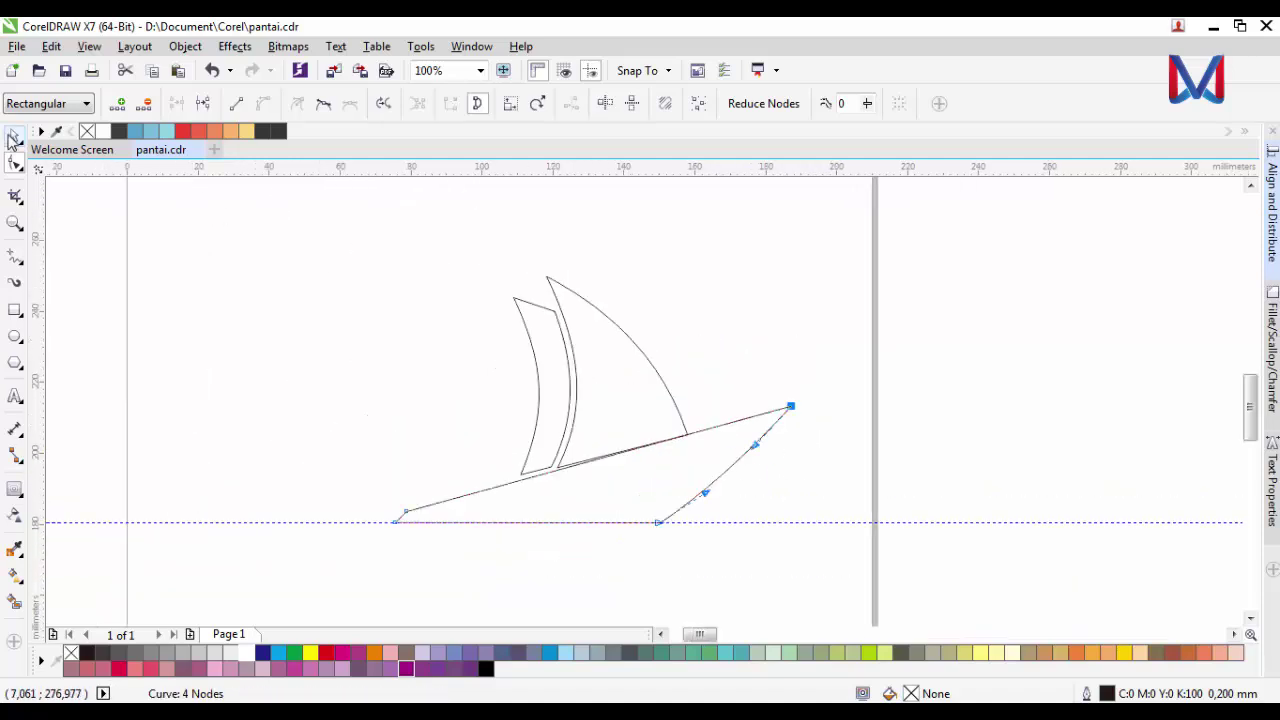
- Select both sails and move them up about 1 mm, clear of the hull
left_click(14, 136)
left_click(486, 285)
left_click_drag(701, 481, 702, 478)
scroll(645, 445, "up", 1)
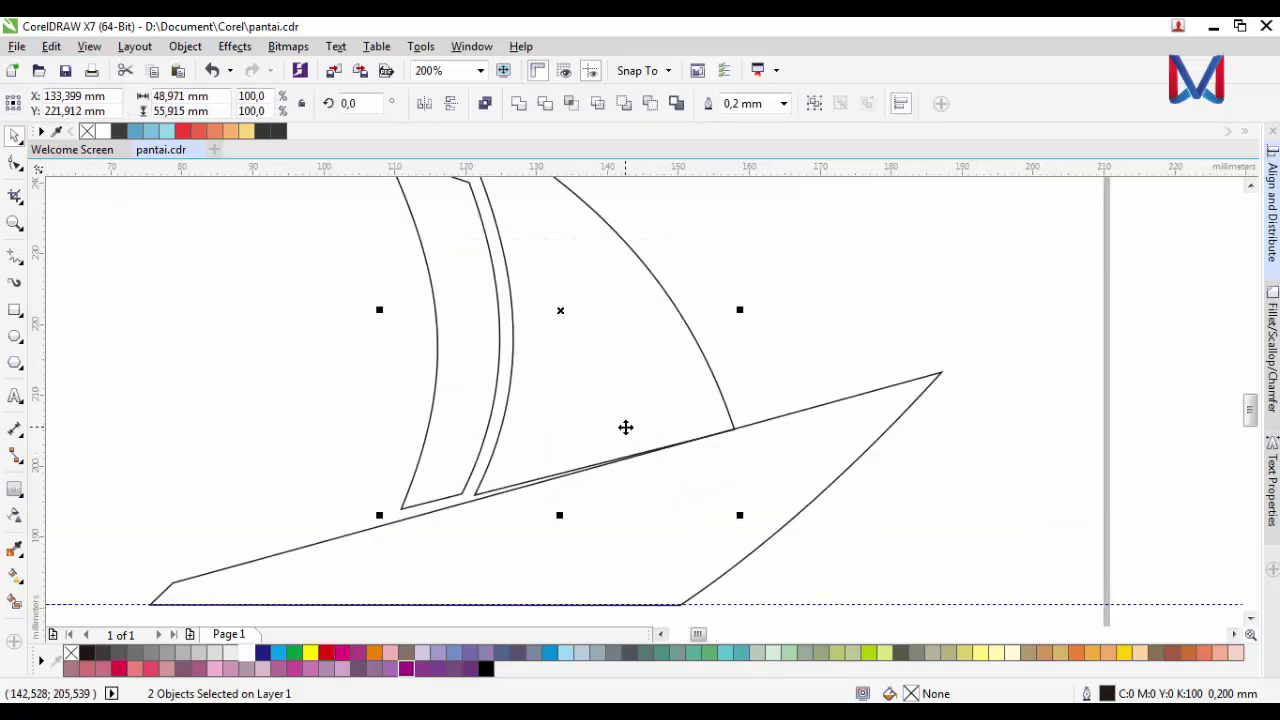
left_click_drag(624, 425, 623, 419)
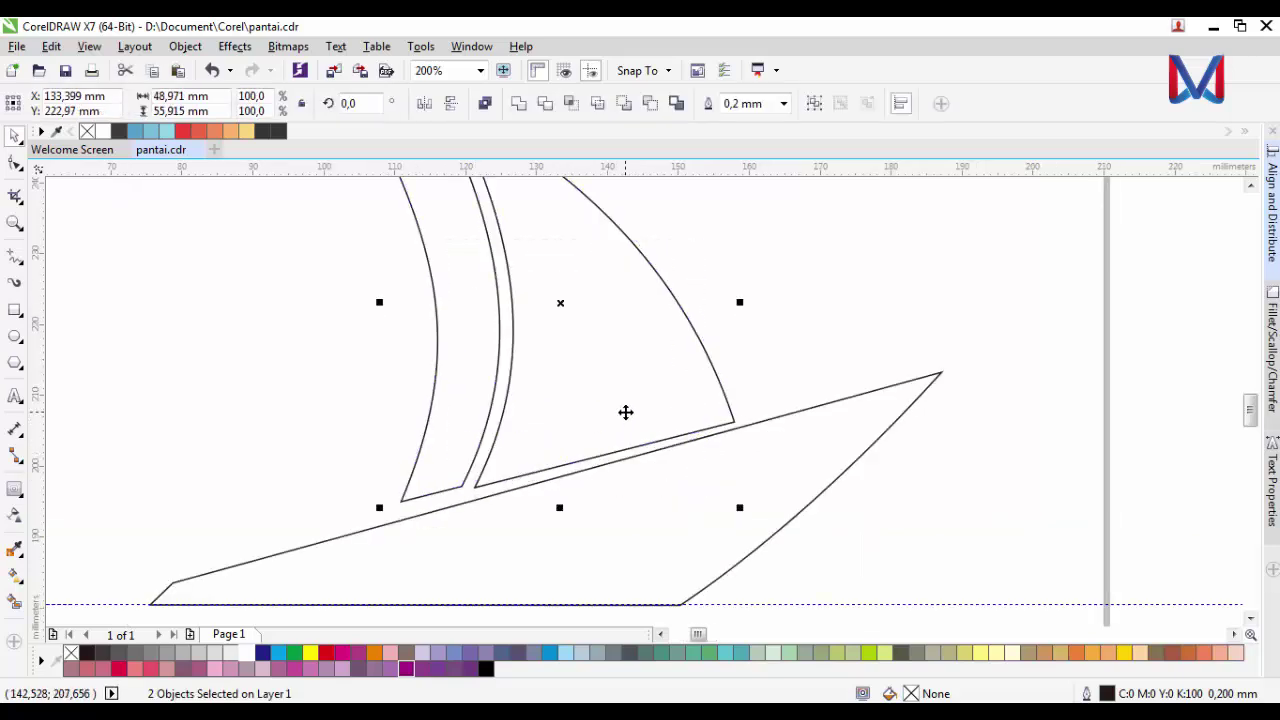
- Rotate both sails counterclockwise by about 1.9° to follow the hull's upper edge, and move them up about 0.9 mm
left_click(625, 412)
left_click_drag(746, 520, 750, 508)
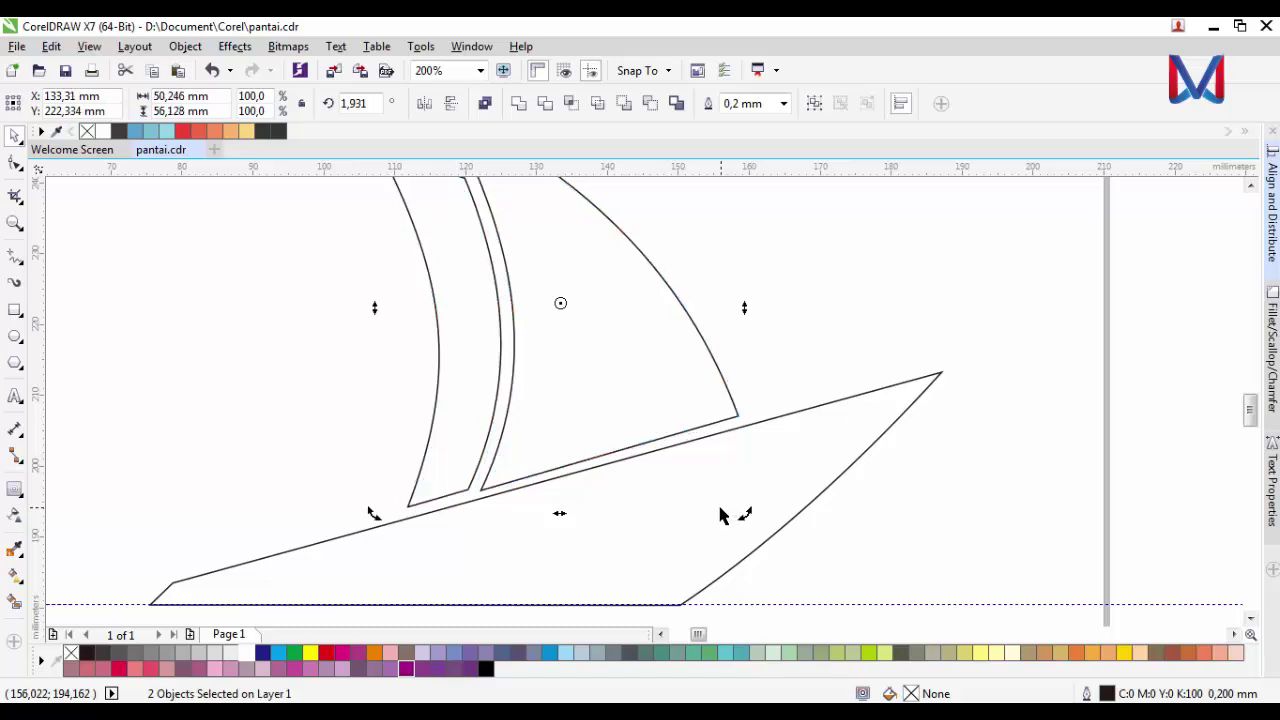
scroll(720, 508, "down", 1)
scroll(672, 460, "up", 1)
left_click_drag(642, 460, 640, 453)
scroll(615, 486, "down", 1)
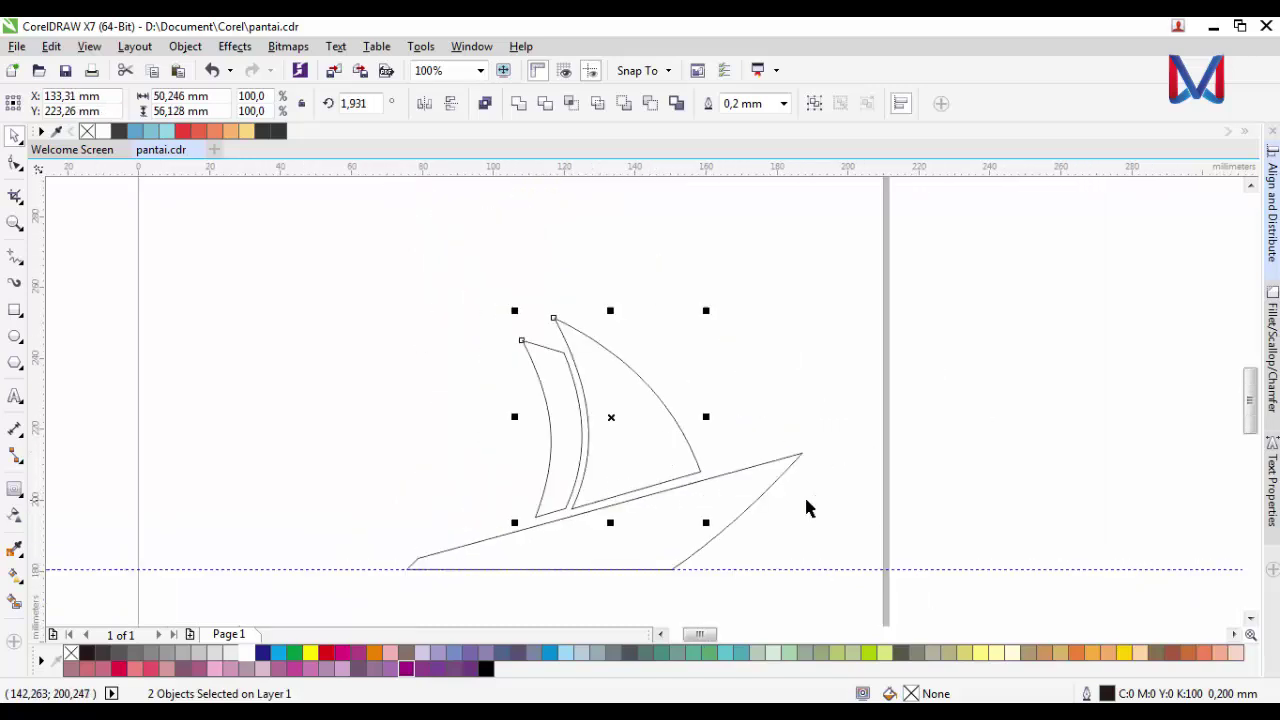
- Examine the sailboat's overall shape and the gap between the sails and the hull
left_click(808, 508)
scroll(680, 528, "down", 2)
scroll(680, 531, "up", 3)
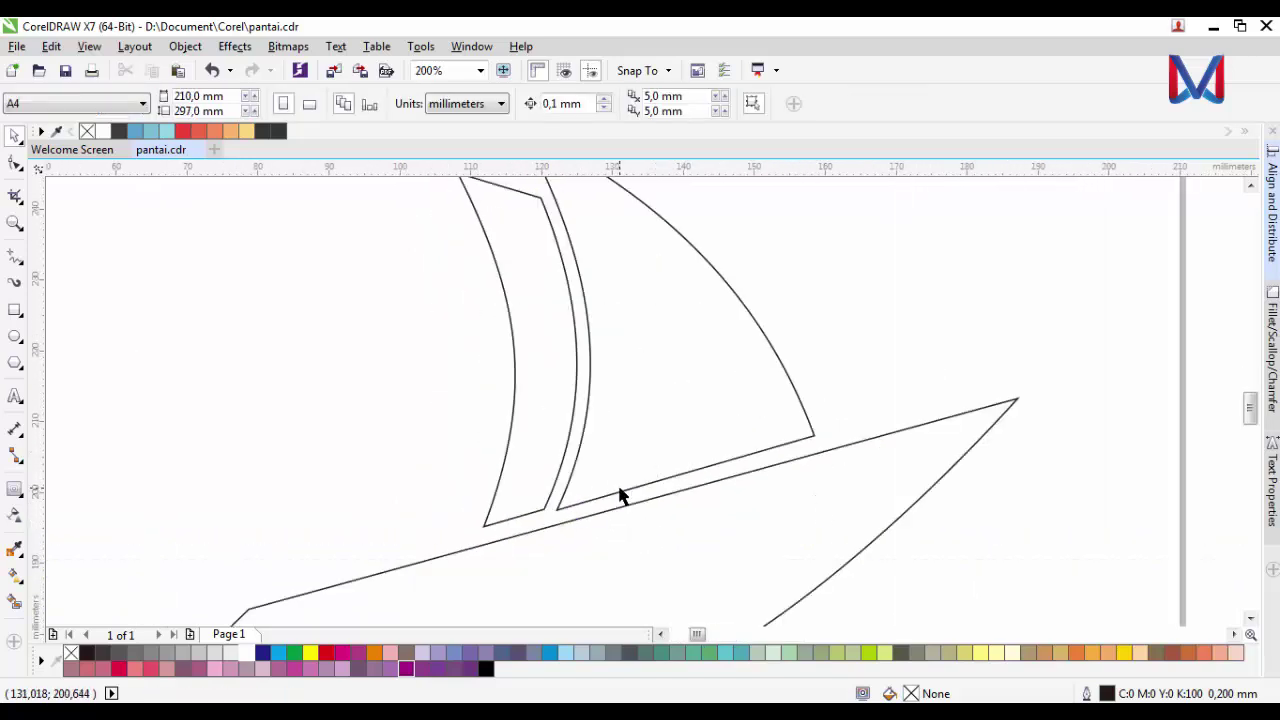
scroll(610, 472, "down", 2)
scroll(554, 512, "down", 1)
scroll(584, 484, "up", 1)
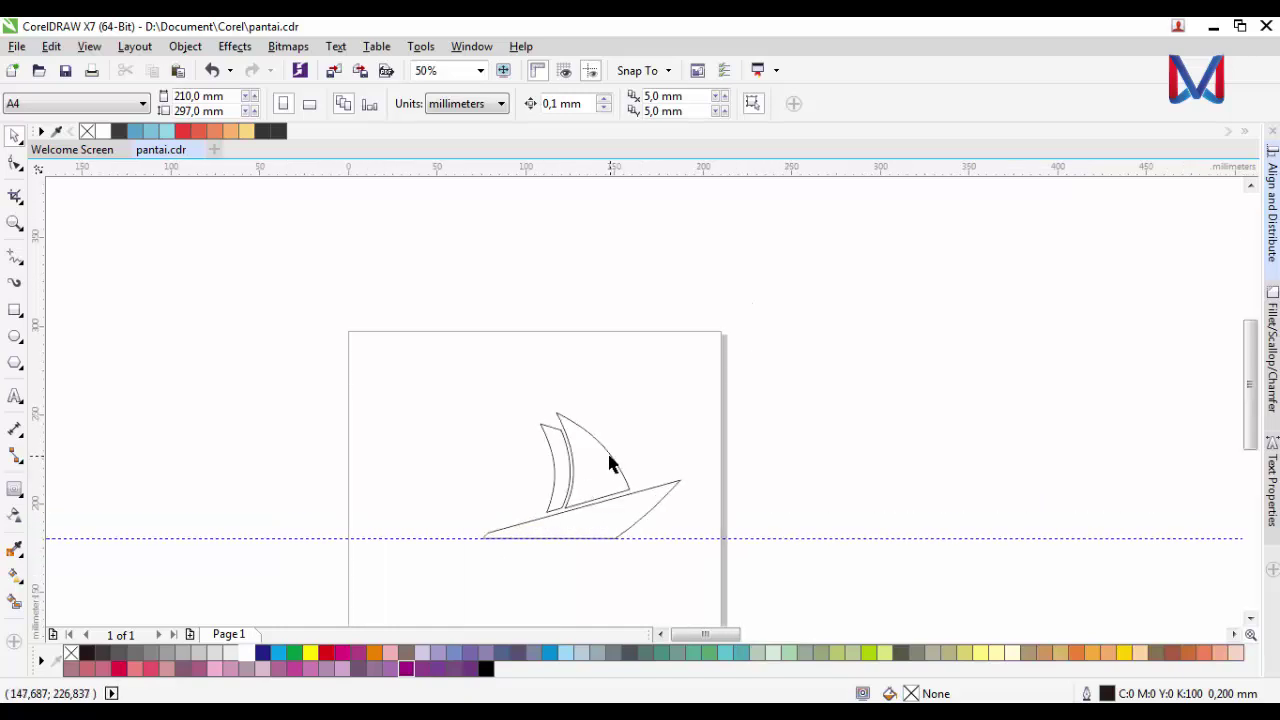
scroll(607, 462, "down", 1)
scroll(577, 514, "up", 2)
left_click(497, 520)
scroll(733, 585, "down", 2)
left_click(733, 585)
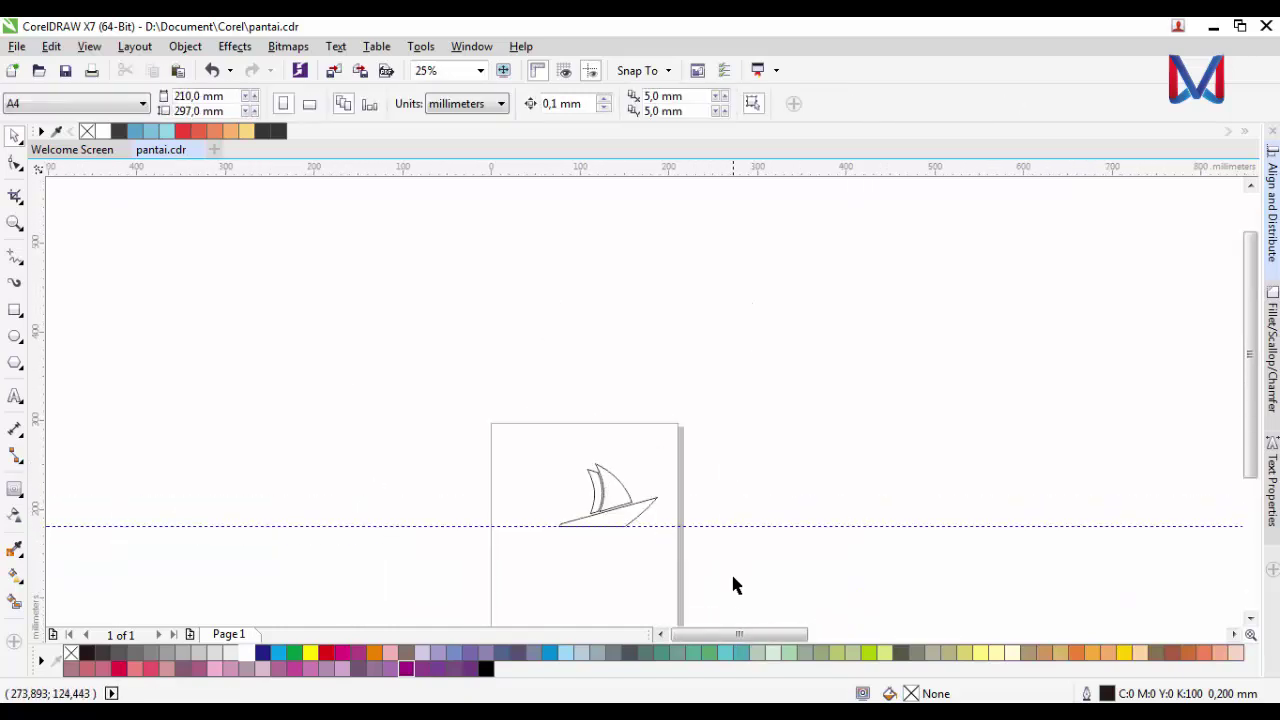
left_click_drag(705, 583, 497, 432)
scroll(614, 552, "up", 1)
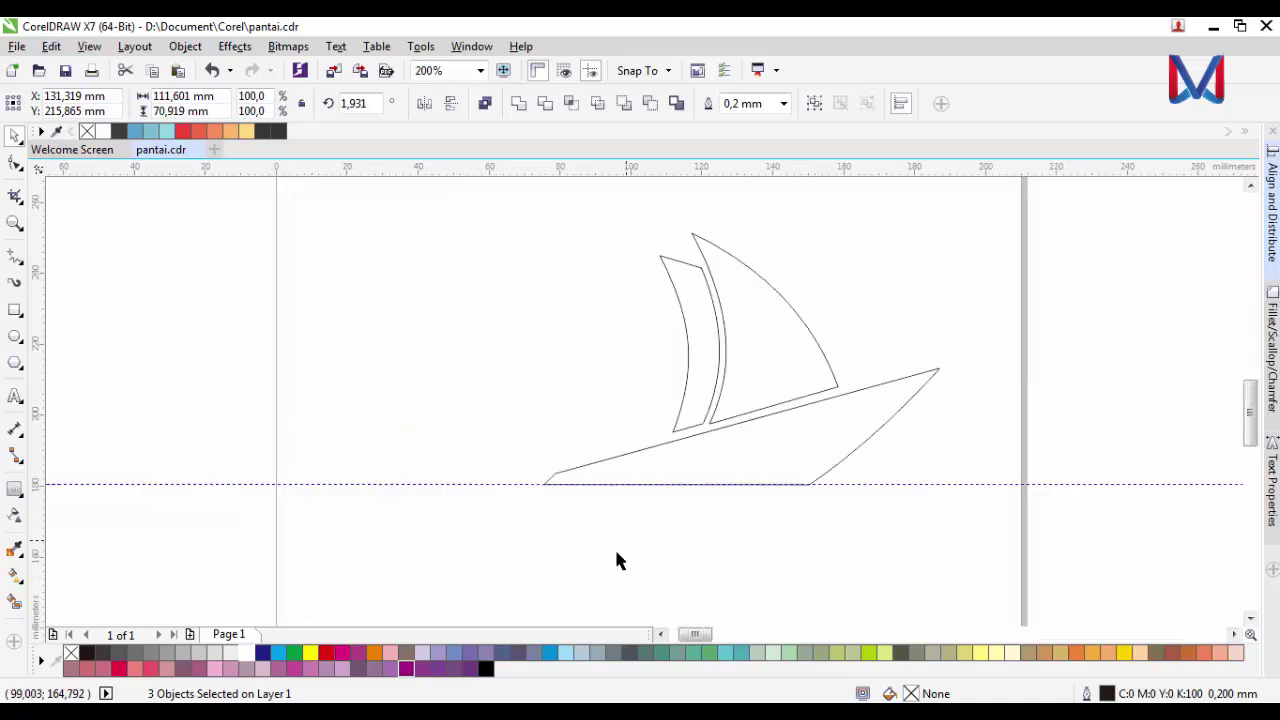
- Move the two nodes at the hull's left end inward, shortening the hull by about 6 mm, with the upper node on the top edge
left_click(594, 527)
left_click(573, 471)
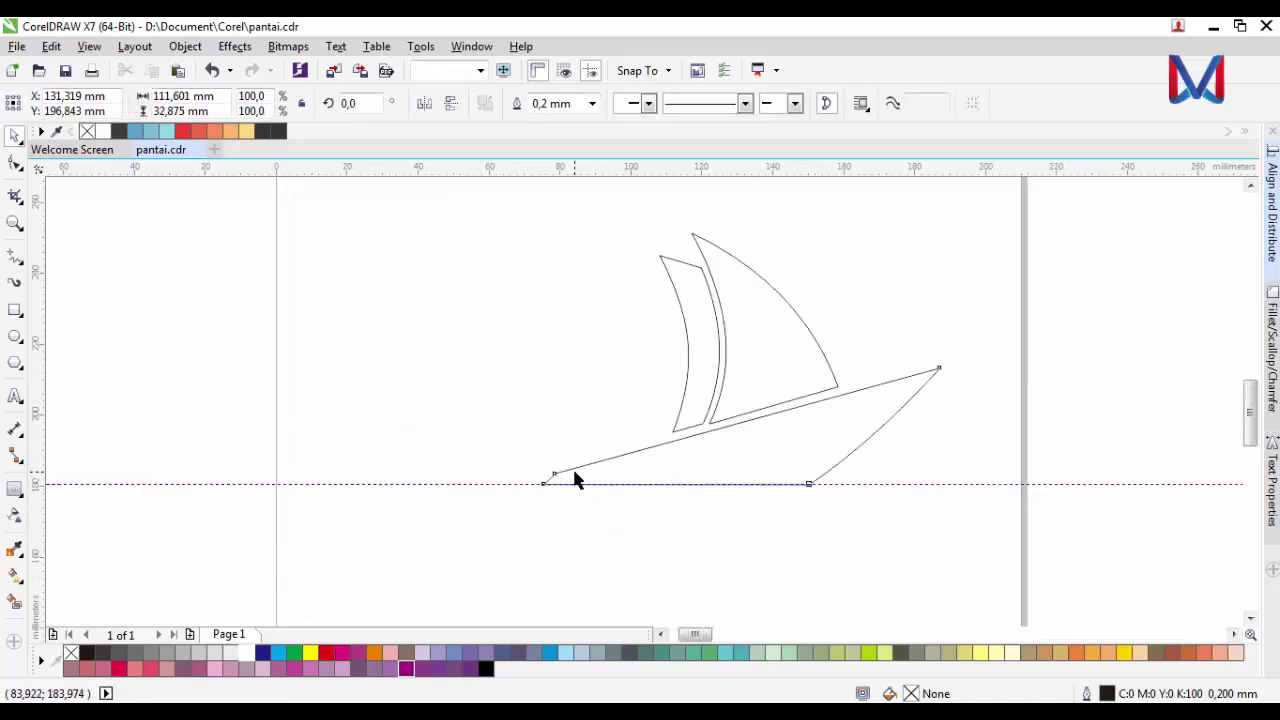
left_click(14, 163)
scroll(525, 475, "up", 1)
left_click_drag(523, 449, 631, 518)
left_click_drag(584, 469, 624, 457)
scroll(598, 491, "down", 1)
scroll(628, 482, "up", 1)
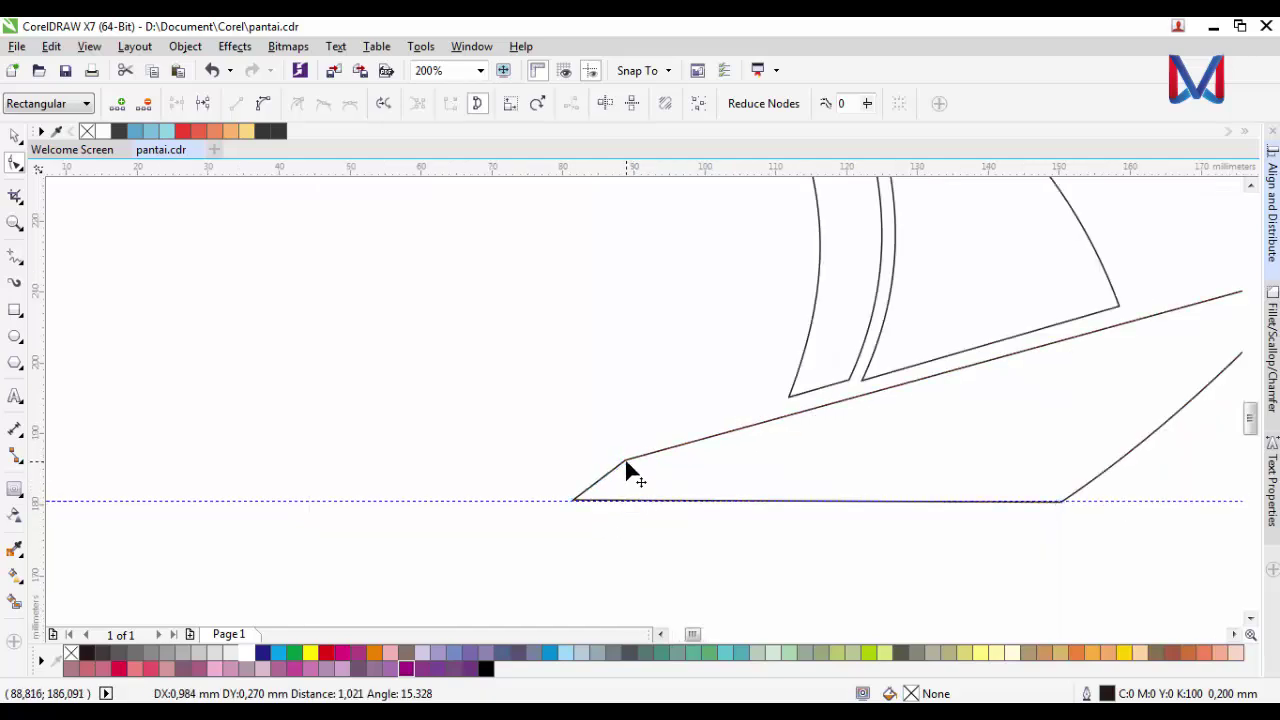
scroll(618, 480, "down", 2)
- Group the hull and both sails, fill the group with dark grey #343434 and remove its outline
left_click(15, 136)
left_click(460, 490)
scroll(460, 490, "down", 1)
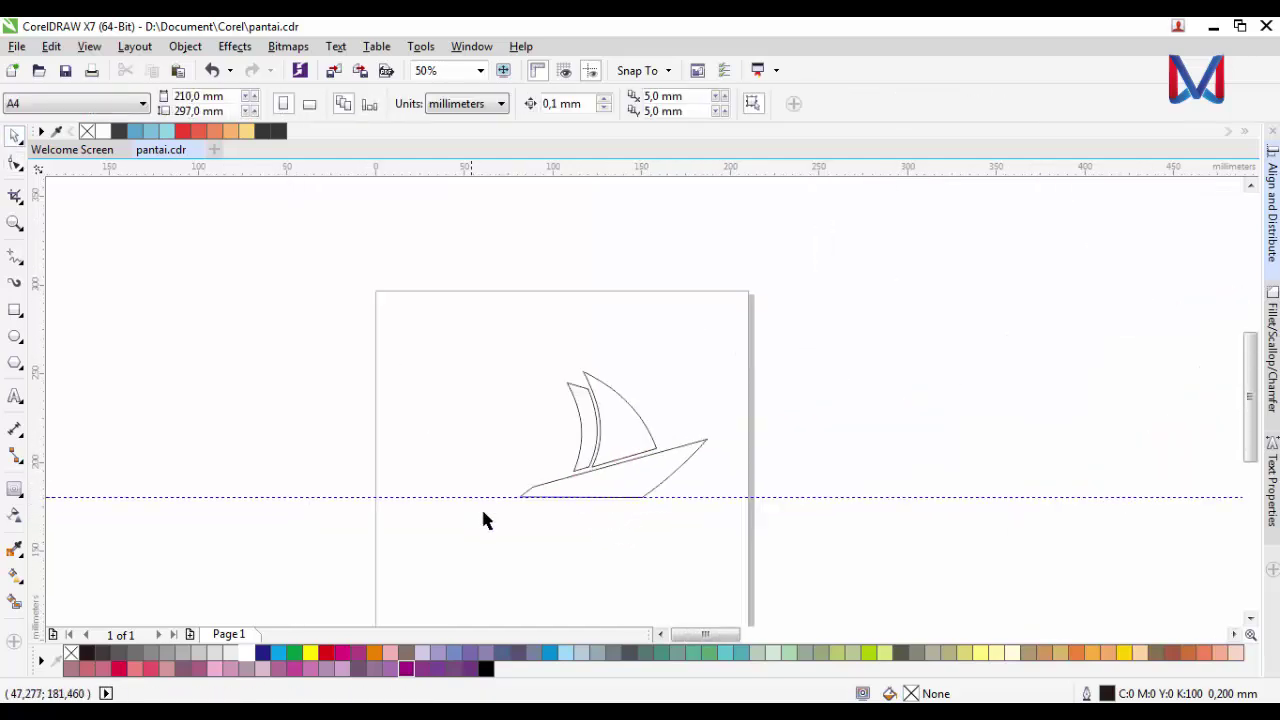
left_click_drag(605, 463, 632, 527)
scroll(674, 428, "up", 1)
scroll(795, 578, "down", 1)
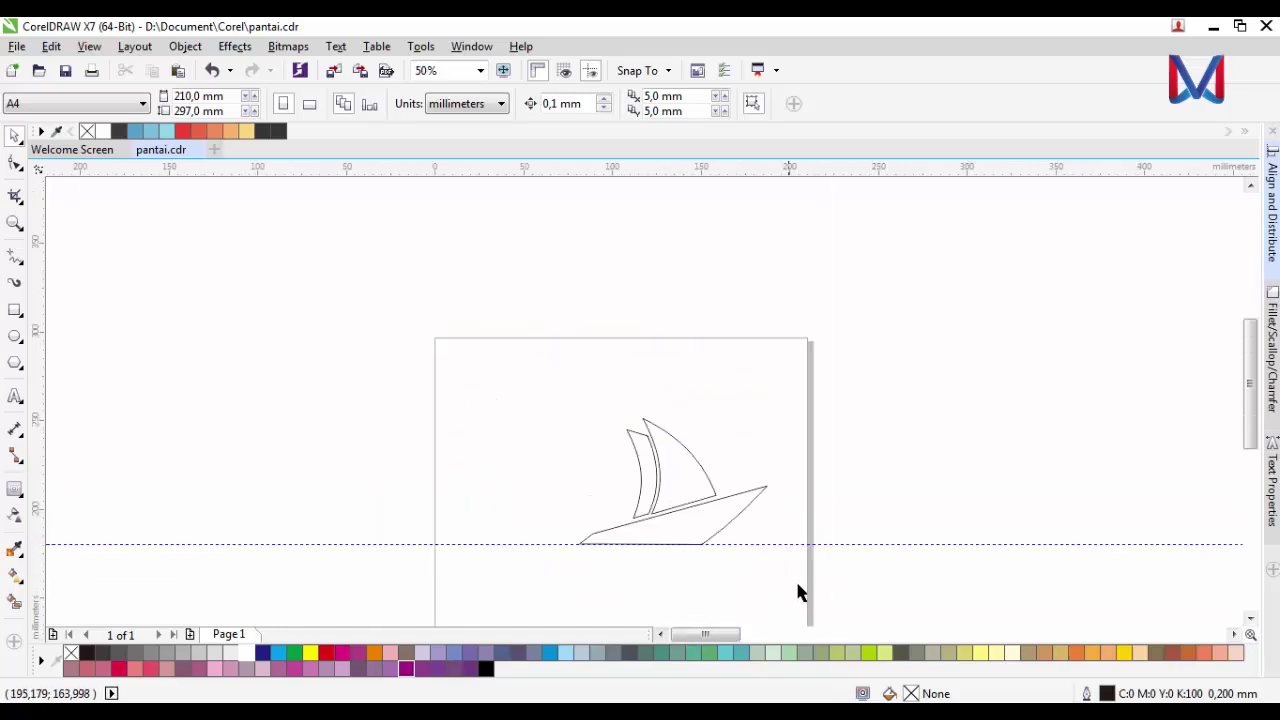
left_click_drag(800, 586, 474, 377)
key("ctrl+g")
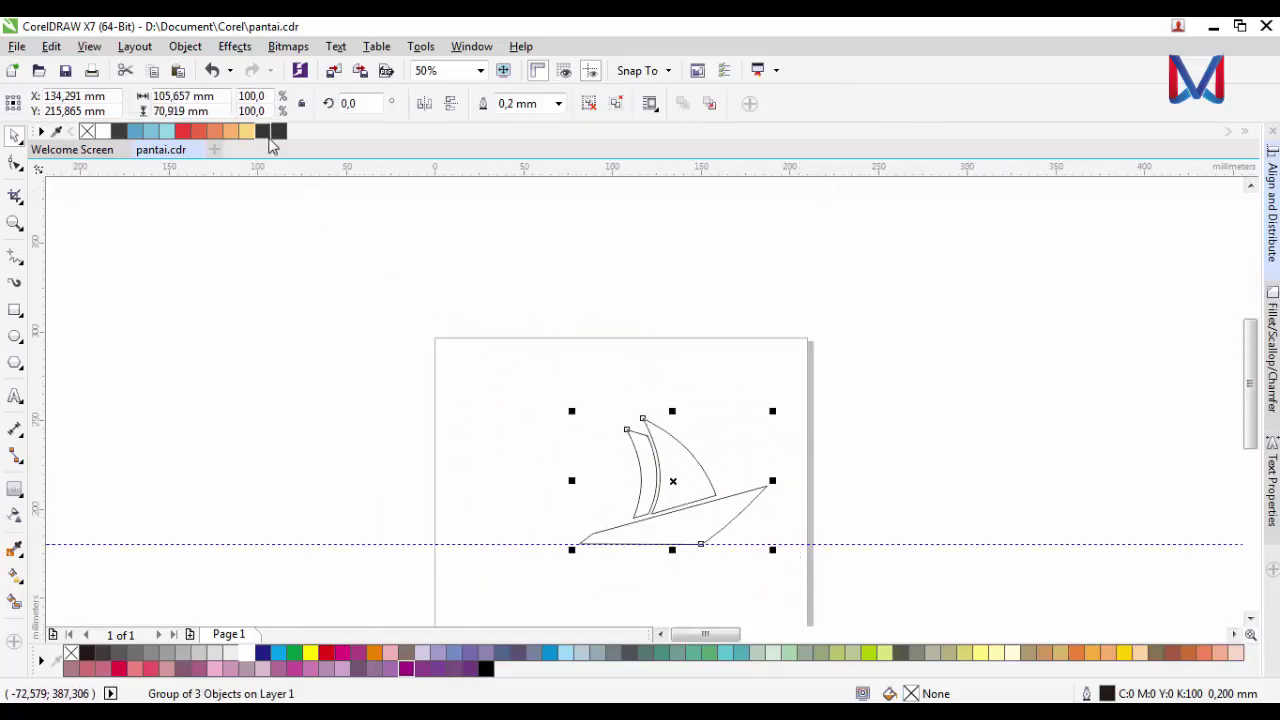
left_click_drag(269, 141, 640, 430)
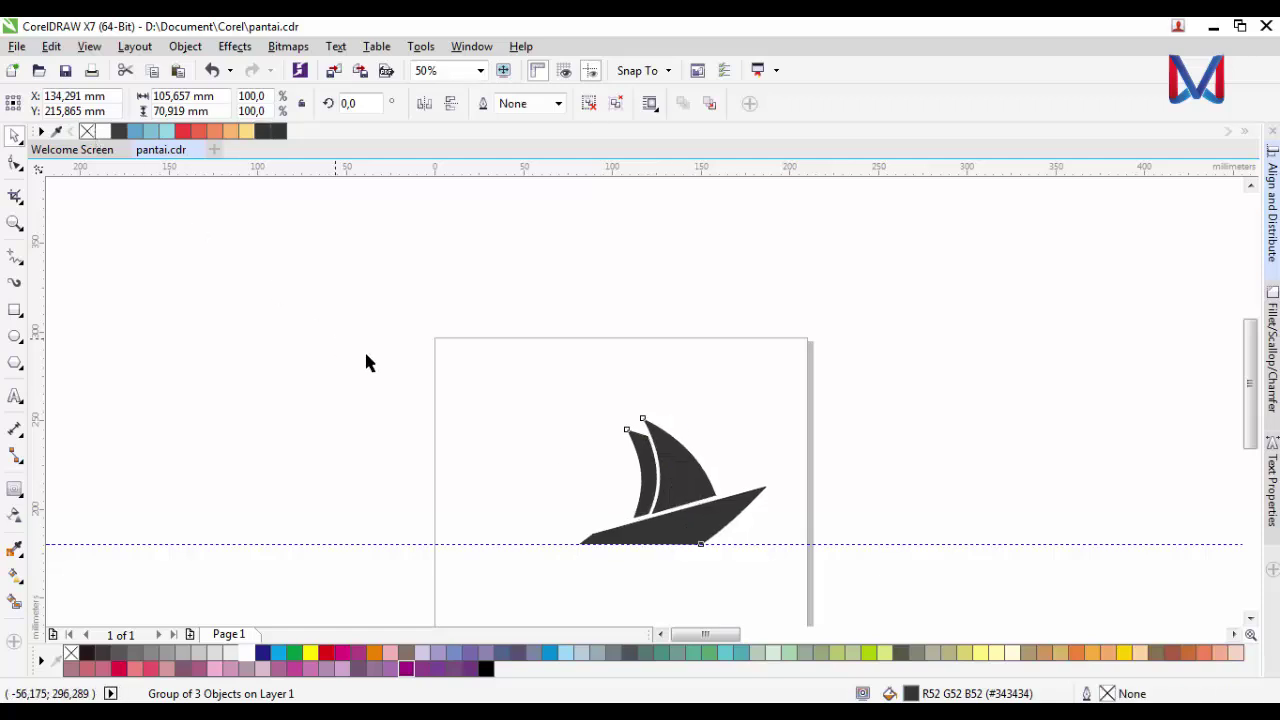
- Move the sailboat group across the page's left edge, to about X -24 mm, Y 265 mm
left_click_drag(672, 538, 454, 451)
left_click(403, 447)
left_click(537, 473)
left_click(459, 446)
left_click(461, 450)
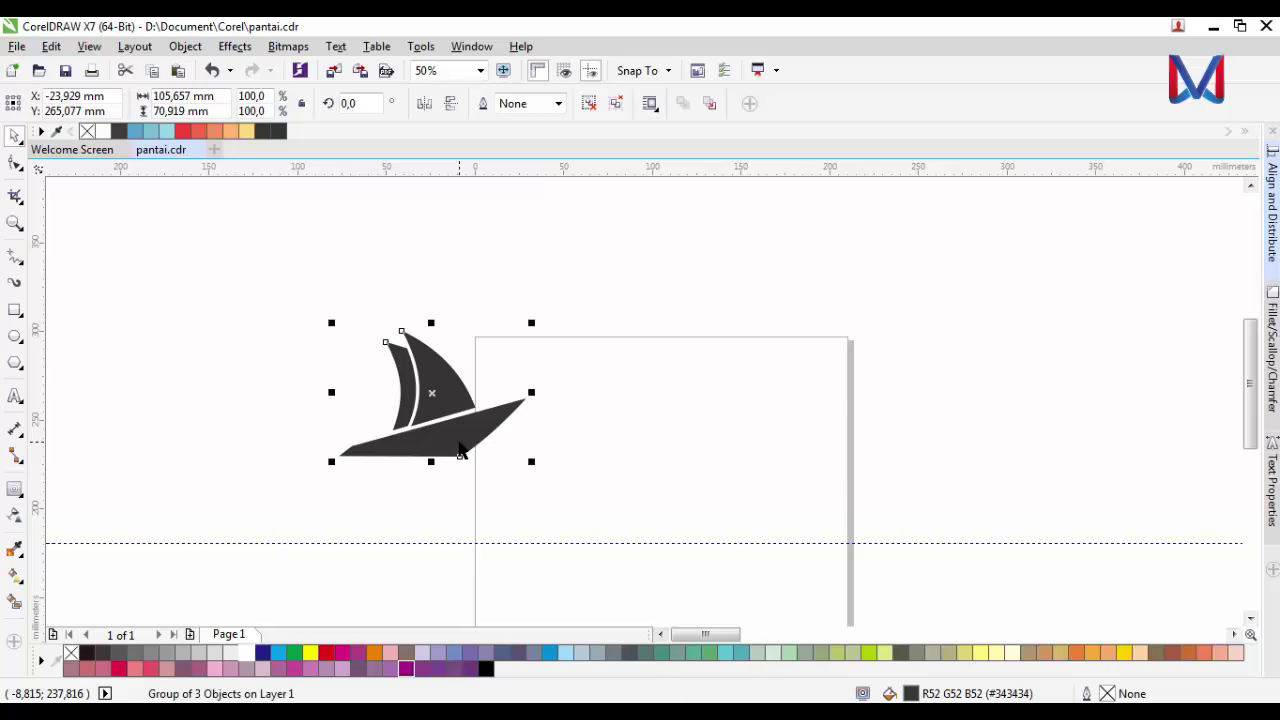
- Draw a circle about 91 mm in diameter on the page, beside the sailboat, and select it
left_click(17, 340)
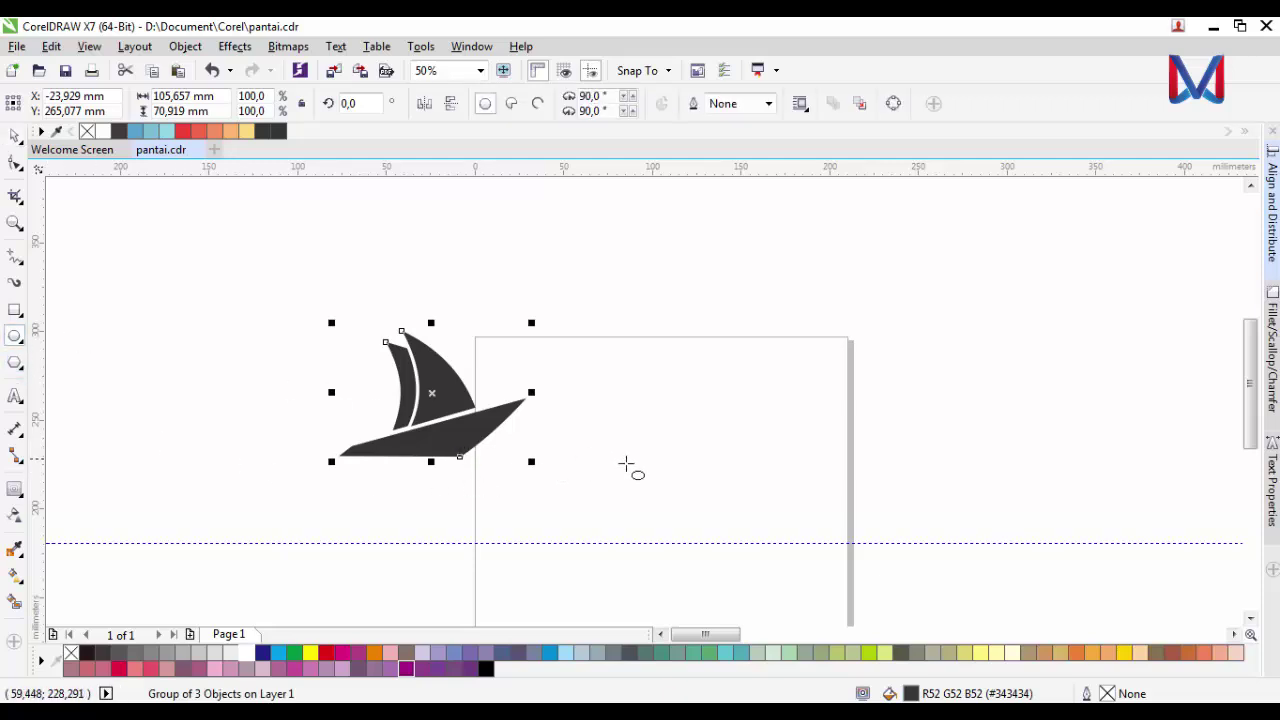
left_click_drag(644, 434, 806, 600)
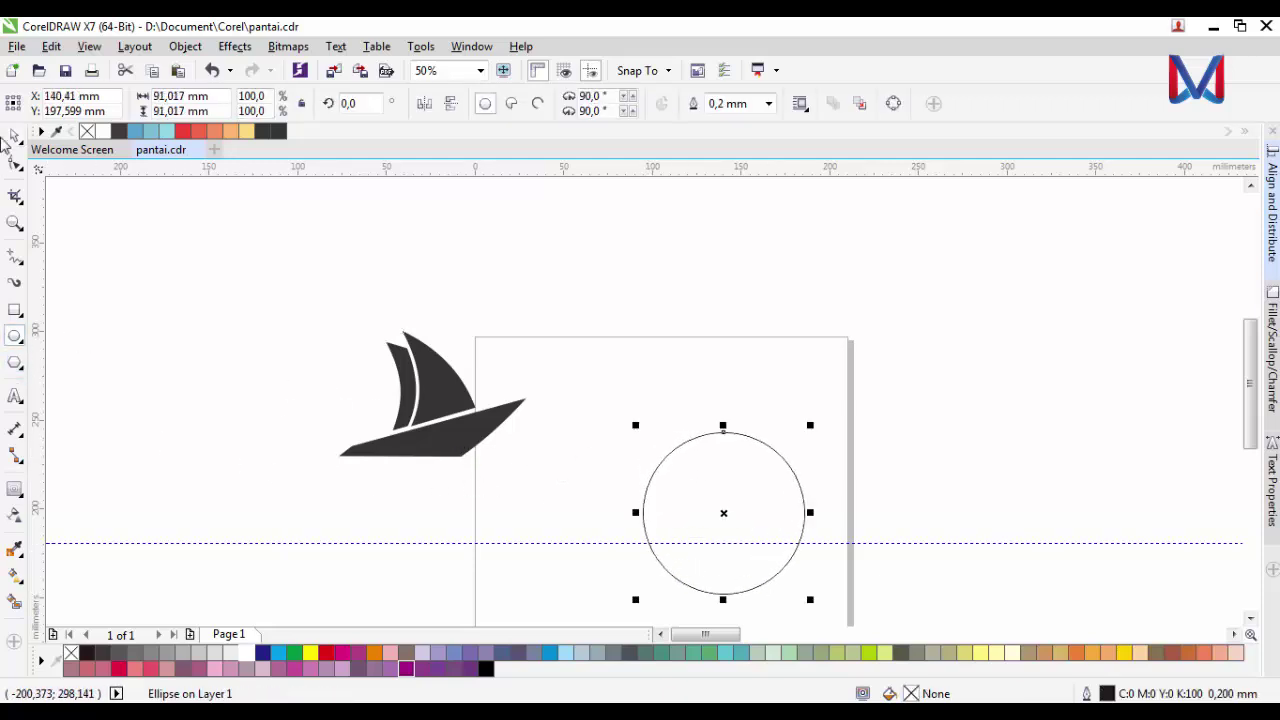
left_click(16, 134)
left_click(694, 506)
left_click(721, 513)
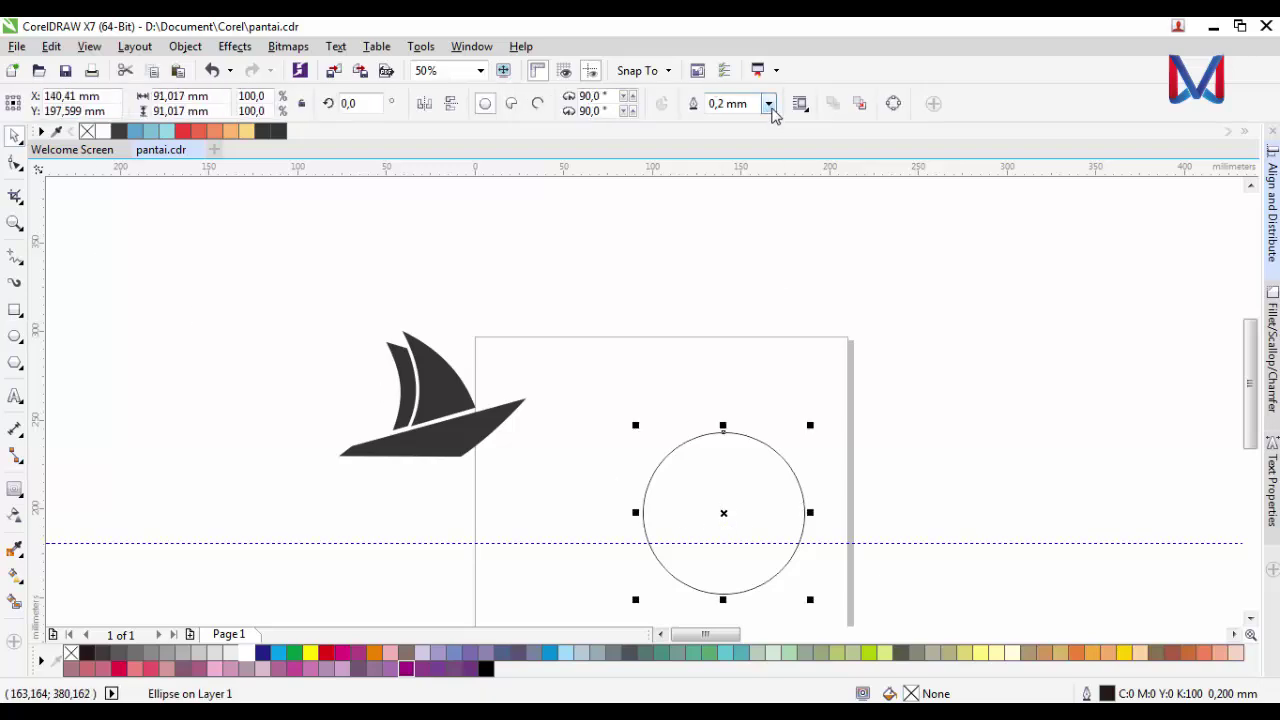
- Set the circle's outline width to 5.0 mm and centre the circle on the page
left_click(770, 106)
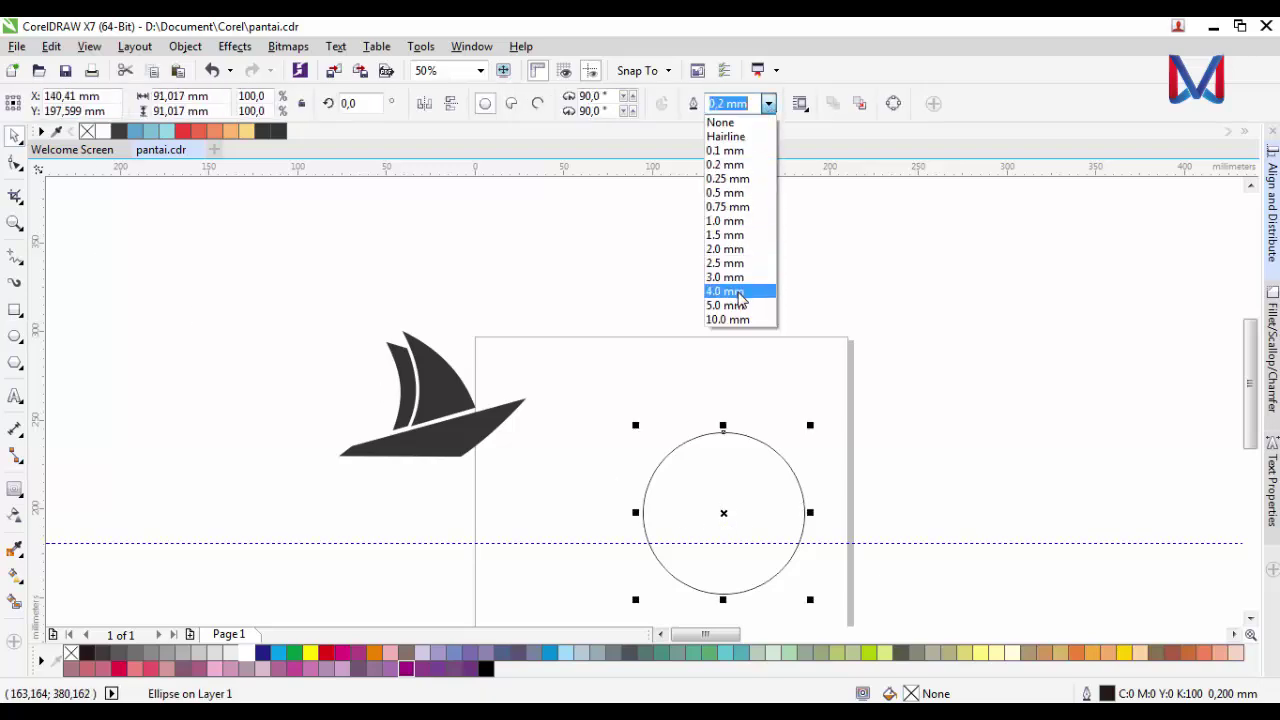
left_click(740, 305)
scroll(665, 415, "down", 1)
left_click(660, 477)
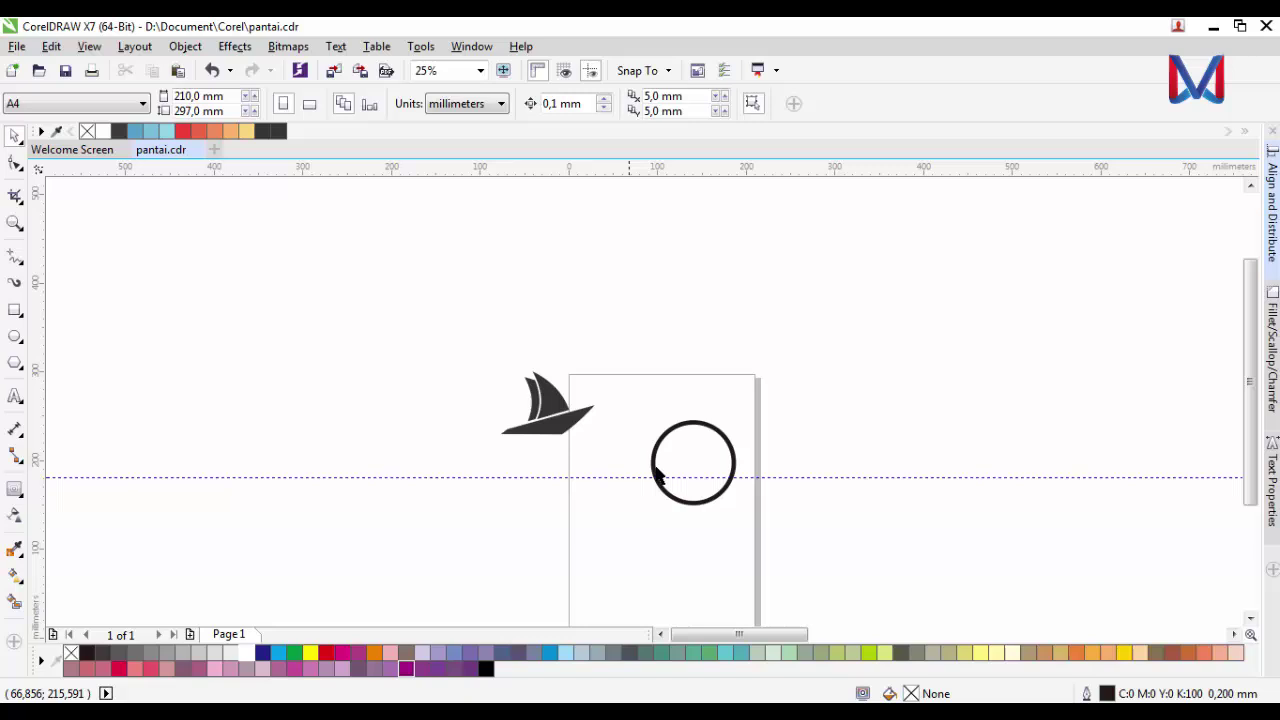
left_click(716, 498)
scroll(716, 491, "up", 2)
key("p")
scroll(779, 446, "down", 1)
- Scale the sailboat group down proportionally about its centre to 77.7%
left_click(462, 328)
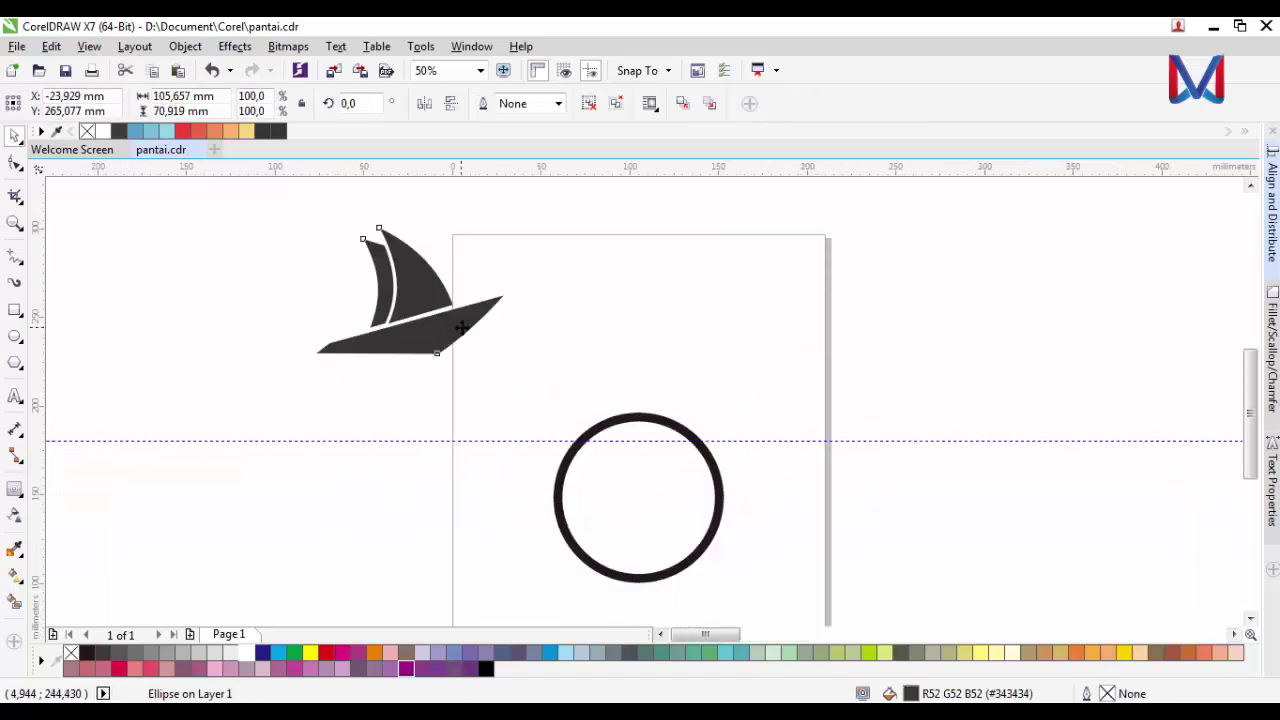
left_click_drag(510, 221, 488, 235)
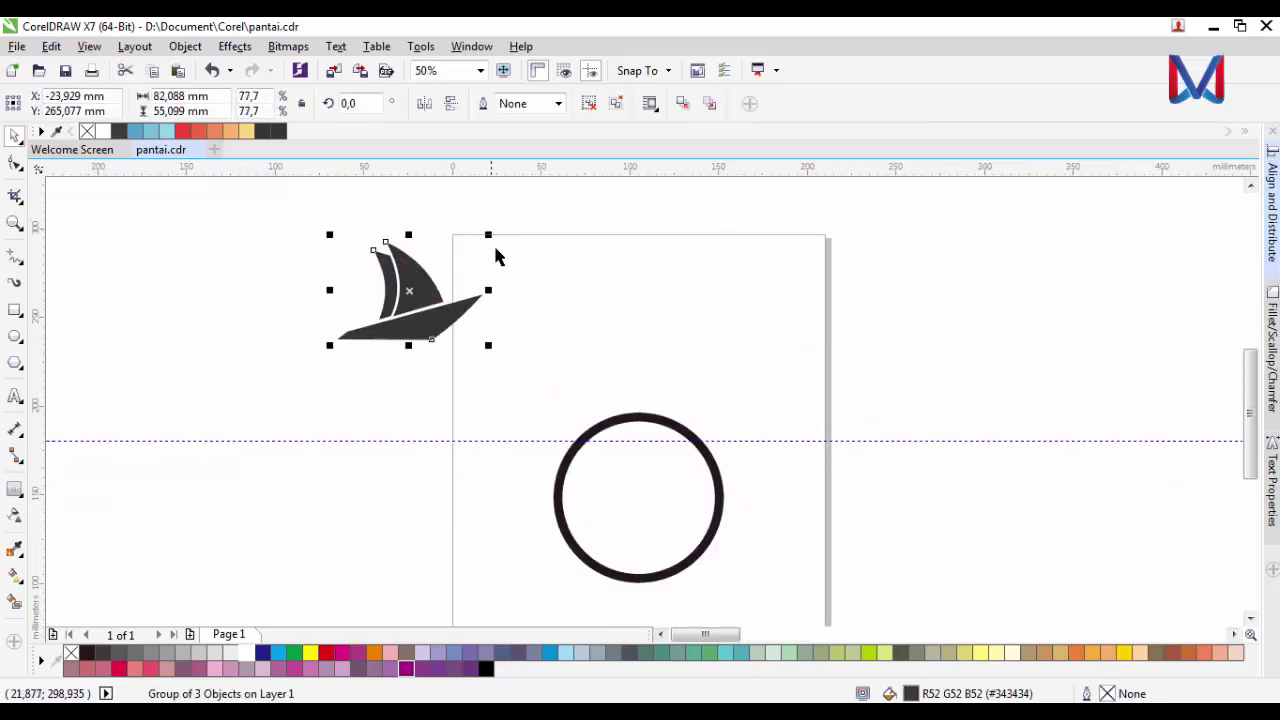
- Convert the circle's 5 mm outline to an object and select the resulting ring
left_click(645, 428)
left_click(185, 46)
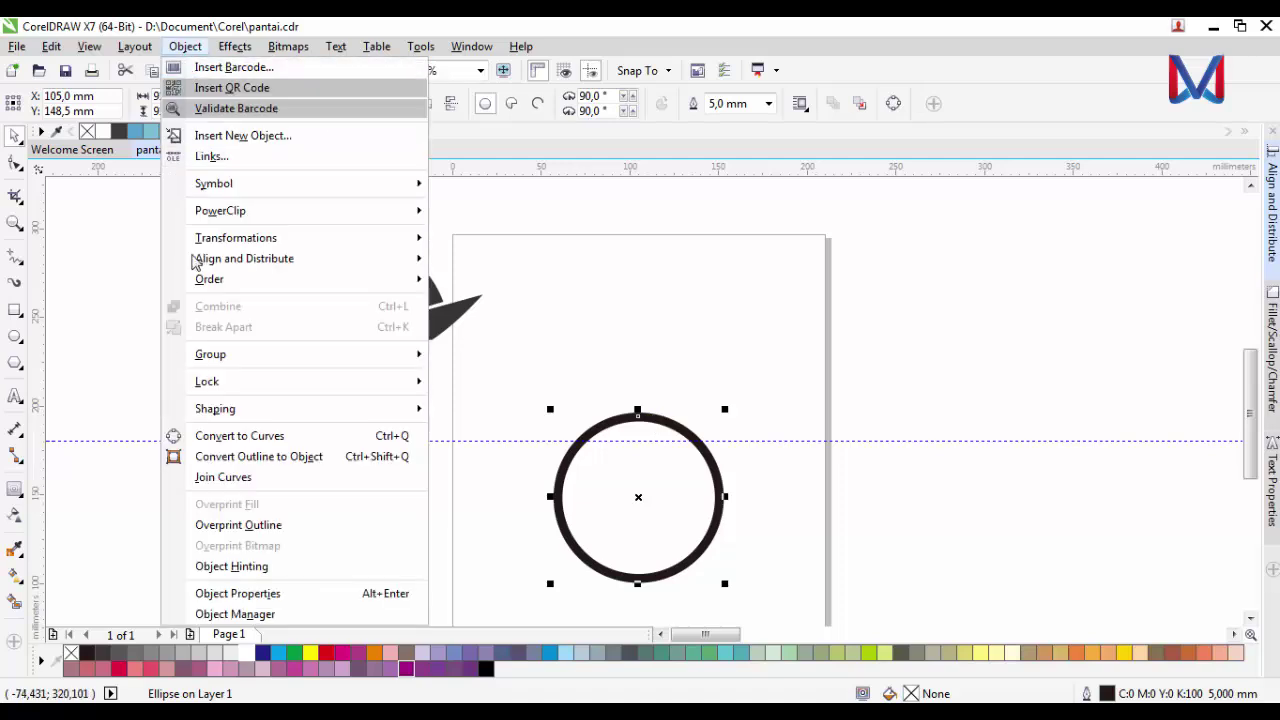
left_click(250, 455)
left_click(752, 466)
left_click(716, 516)
scroll(716, 516, "up", 2)
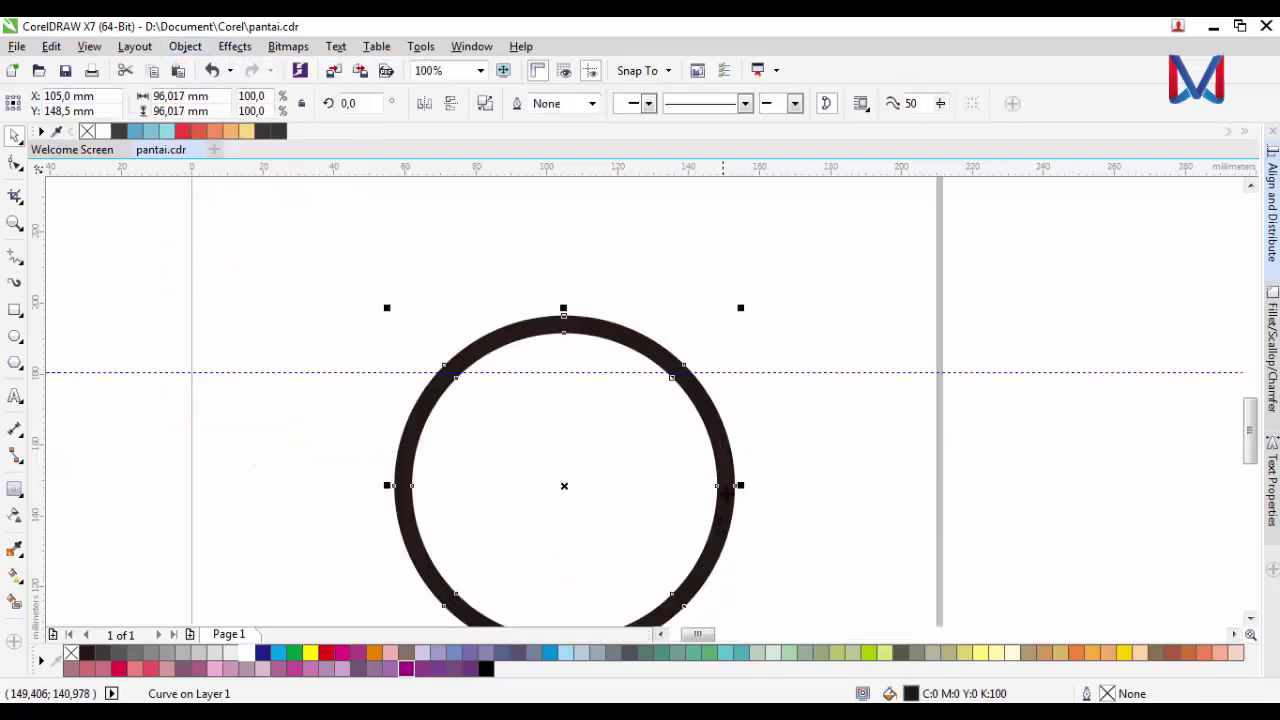
scroll(660, 400, "down", 2)
- Scale the sailboat down to 38% and move it to the page's right edge, at about X 209 mm, Y 207 mm
left_click(452, 289)
left_click_drag(494, 222, 838, 400)
left_click(764, 518)
scroll(705, 545, "down", 2)
scroll(705, 545, "up", 4)
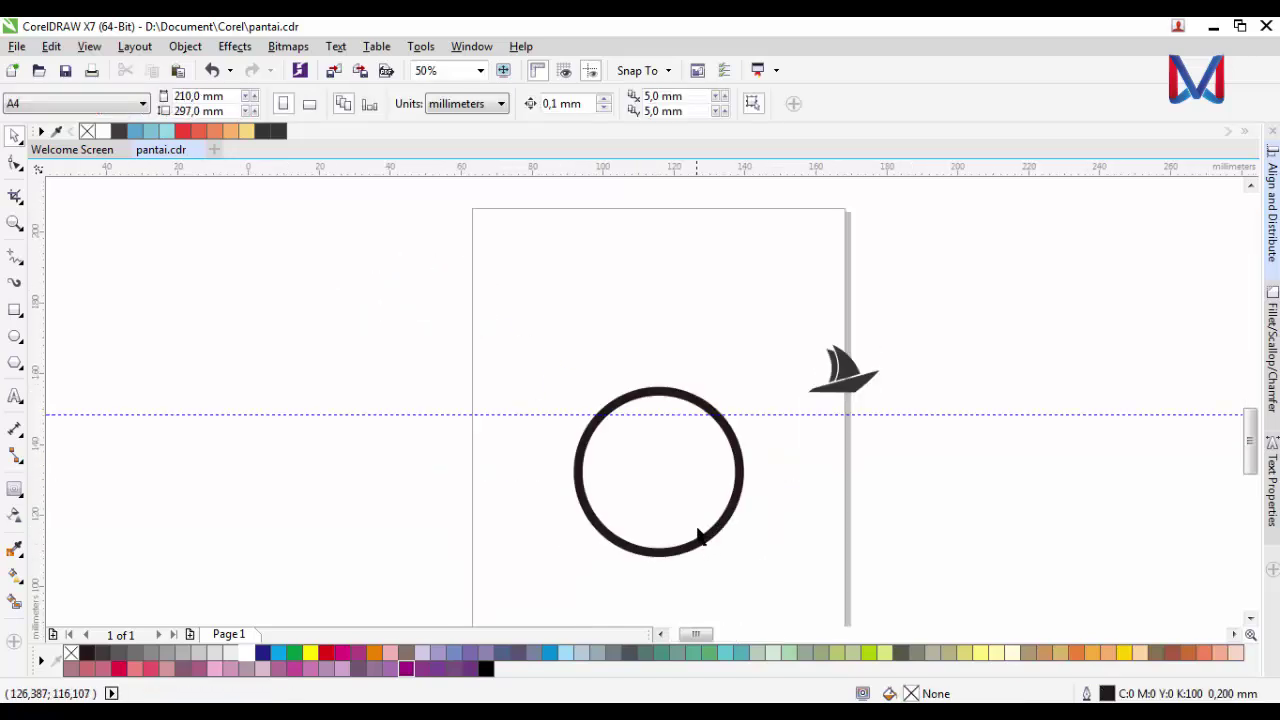
- Draw a horizontal line about 104 mm long just below the ring's centre and shift it about 7 mm left to cross both sides
left_click(14, 258)
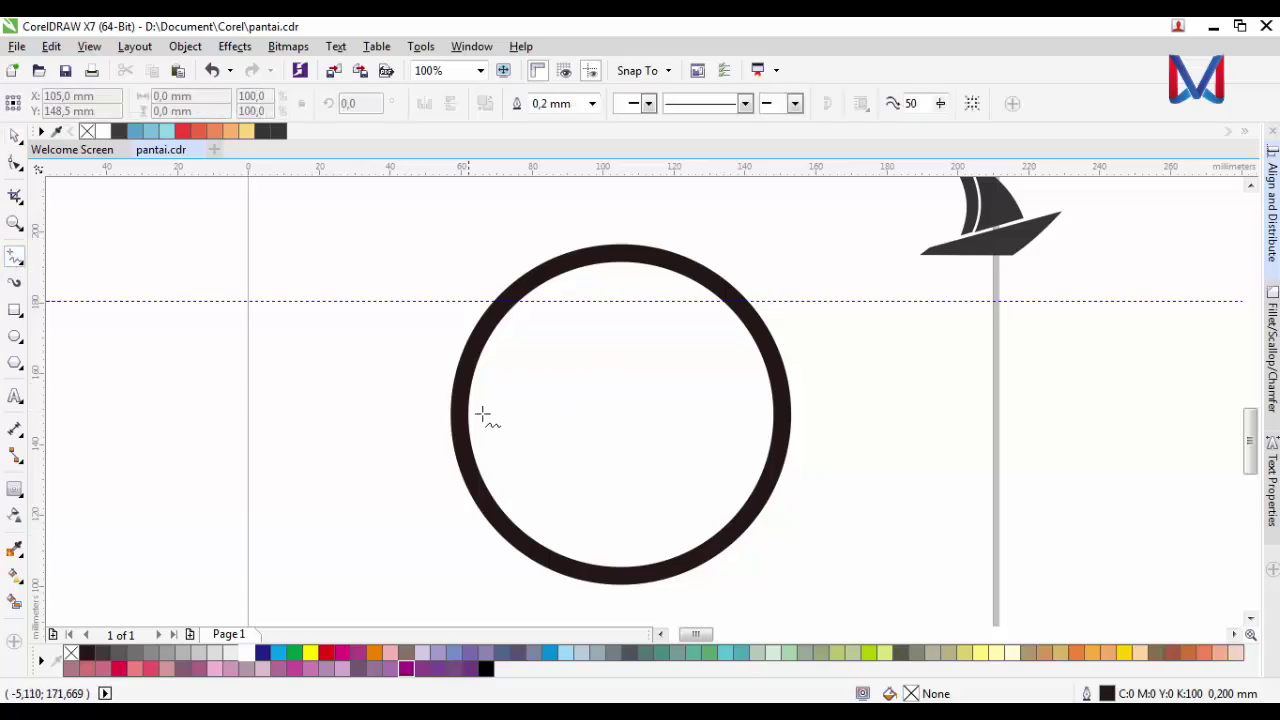
left_click(468, 429)
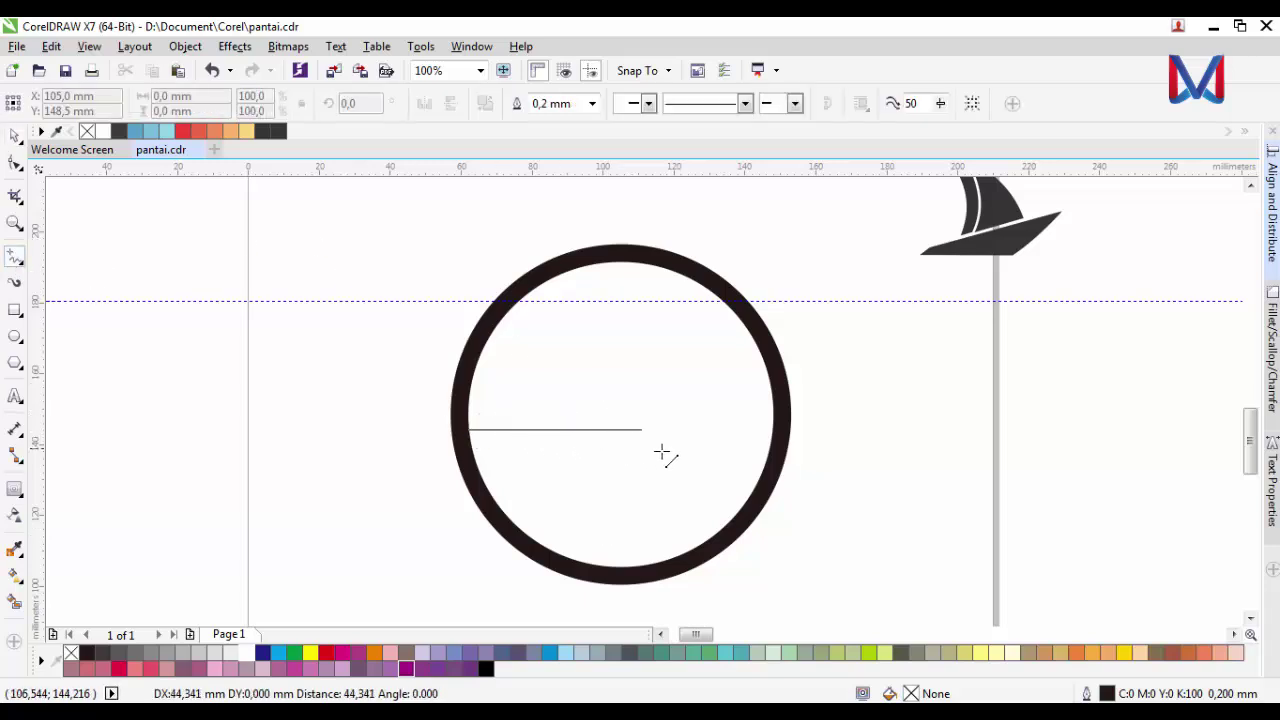
left_click(838, 430)
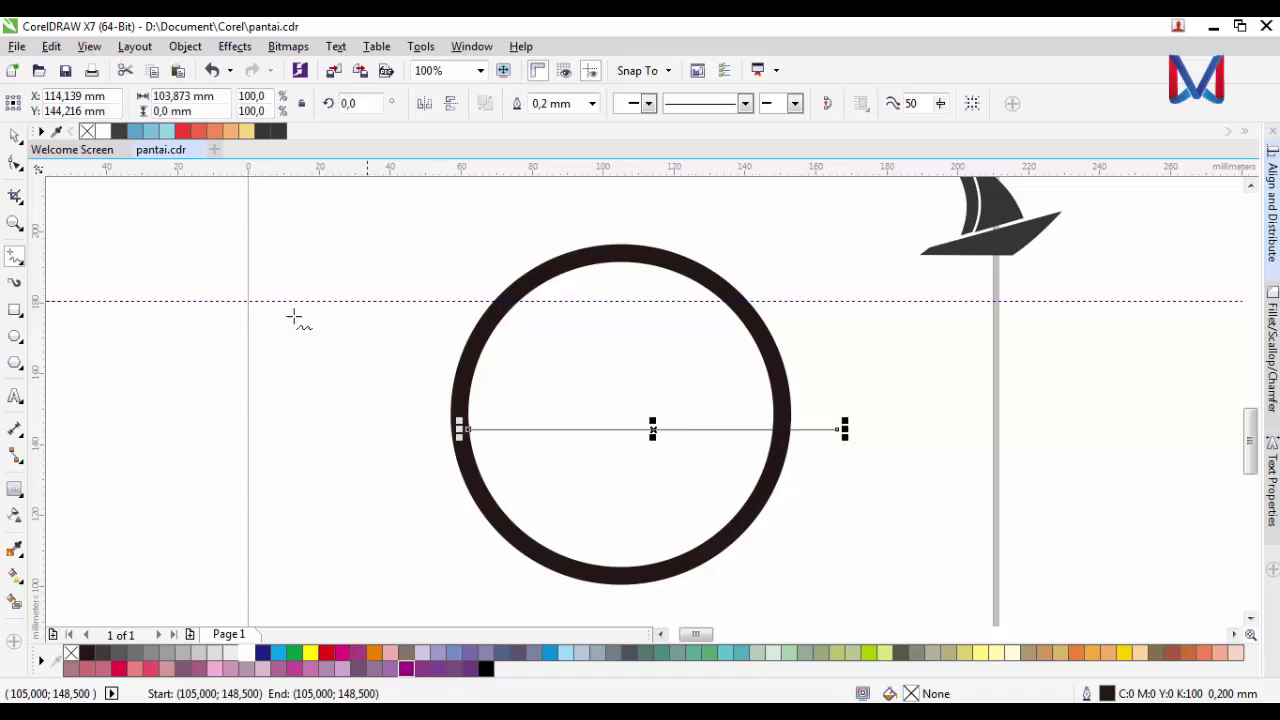
left_click(15, 136)
left_click_drag(655, 429, 632, 429)
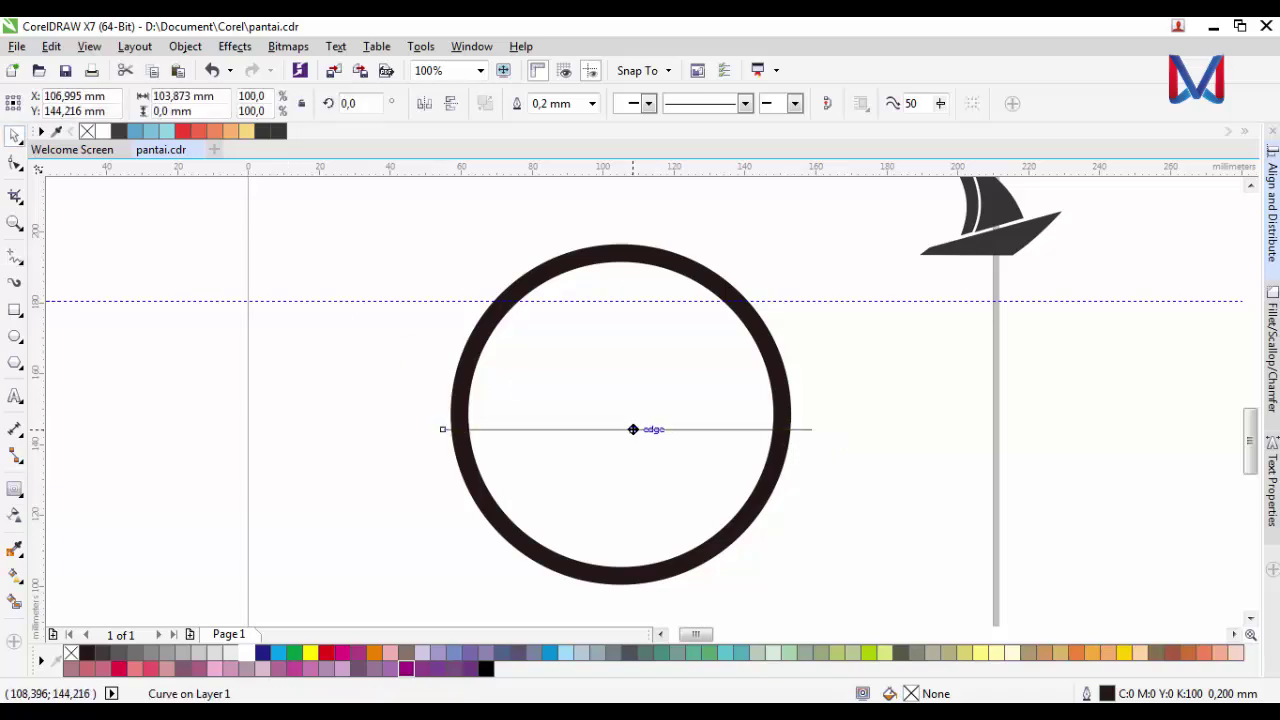
left_click(786, 517)
scroll(786, 517, "down", 1)
scroll(554, 515, "up", 1)
- Nudge the horizontal line down by 2.2 mm
left_click(552, 374)
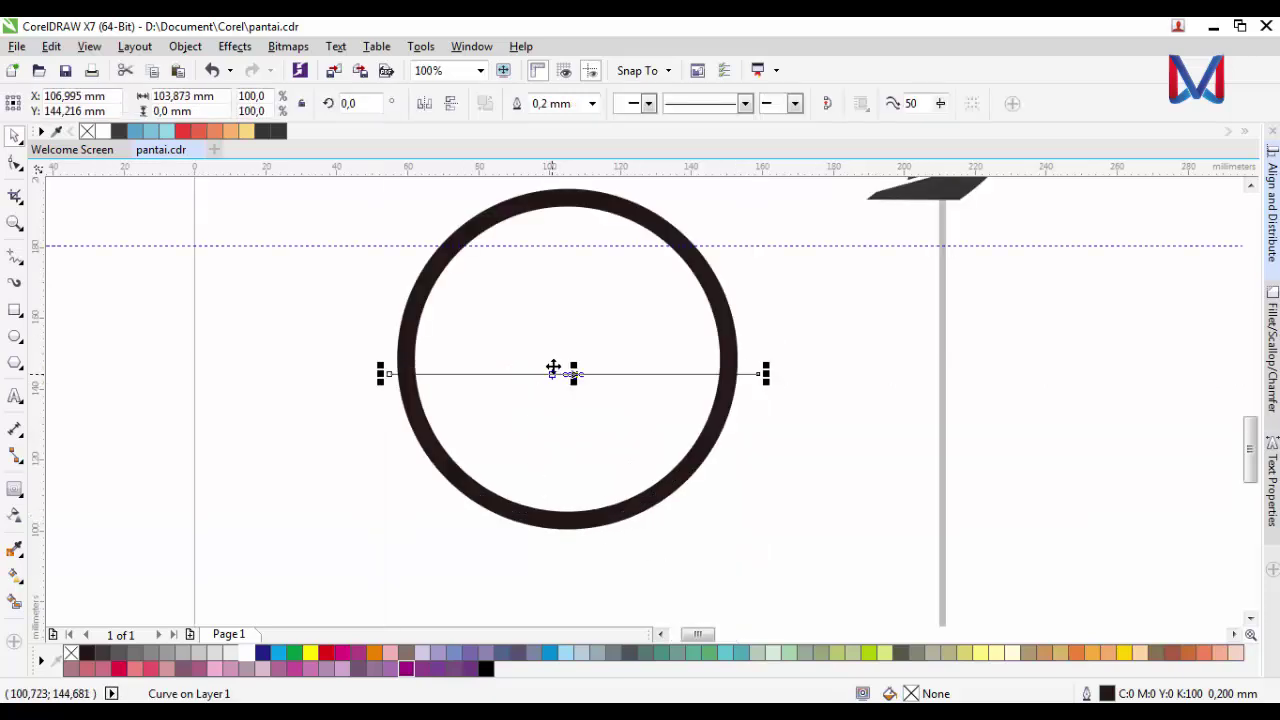
key("Down")
key("Down")
key("Down")
key("Down")
key("Down")
key("Down")
key("Down")
key("Down")
key("Down")
key("Down")
key("Down")
key("Down")
key("Down")
key("Down")
key("Down")
key("Down")
key("Down")
key("Down")
key("Down")
key("Down")
key("Down")
key("Down")
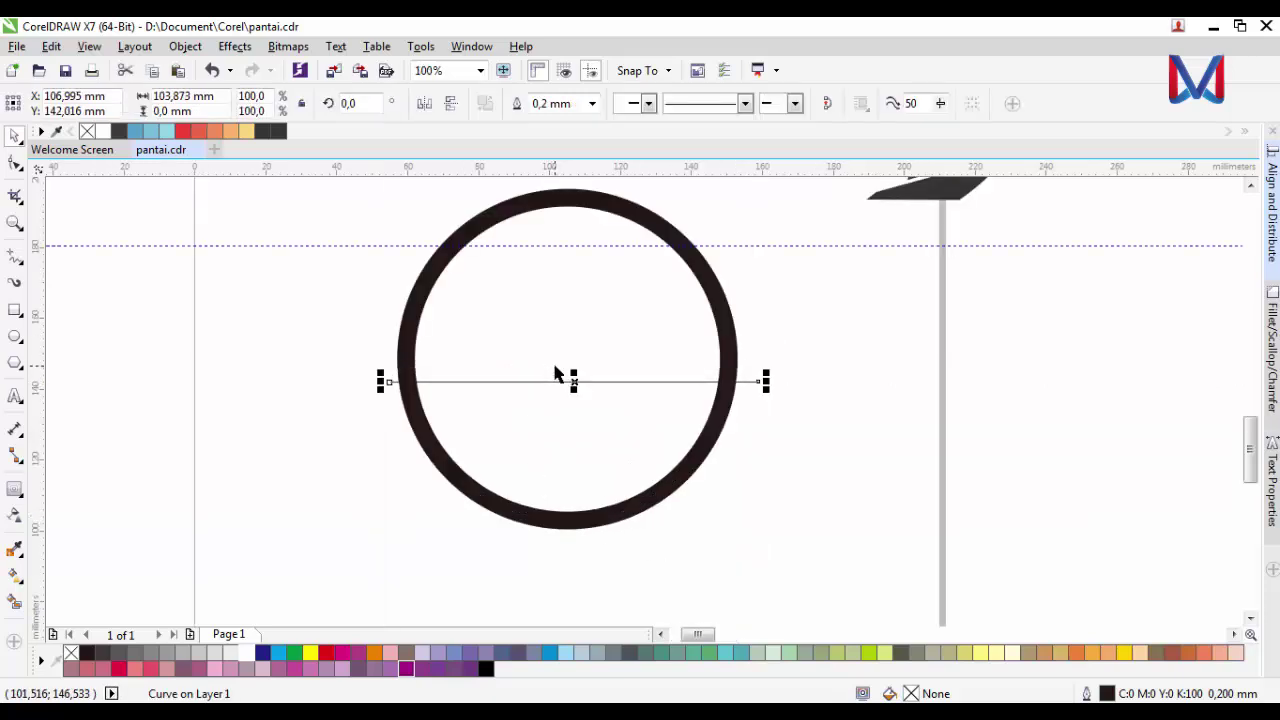
scroll(522, 436, "down", 3)
left_click(703, 517)
scroll(680, 399, "up", 3)
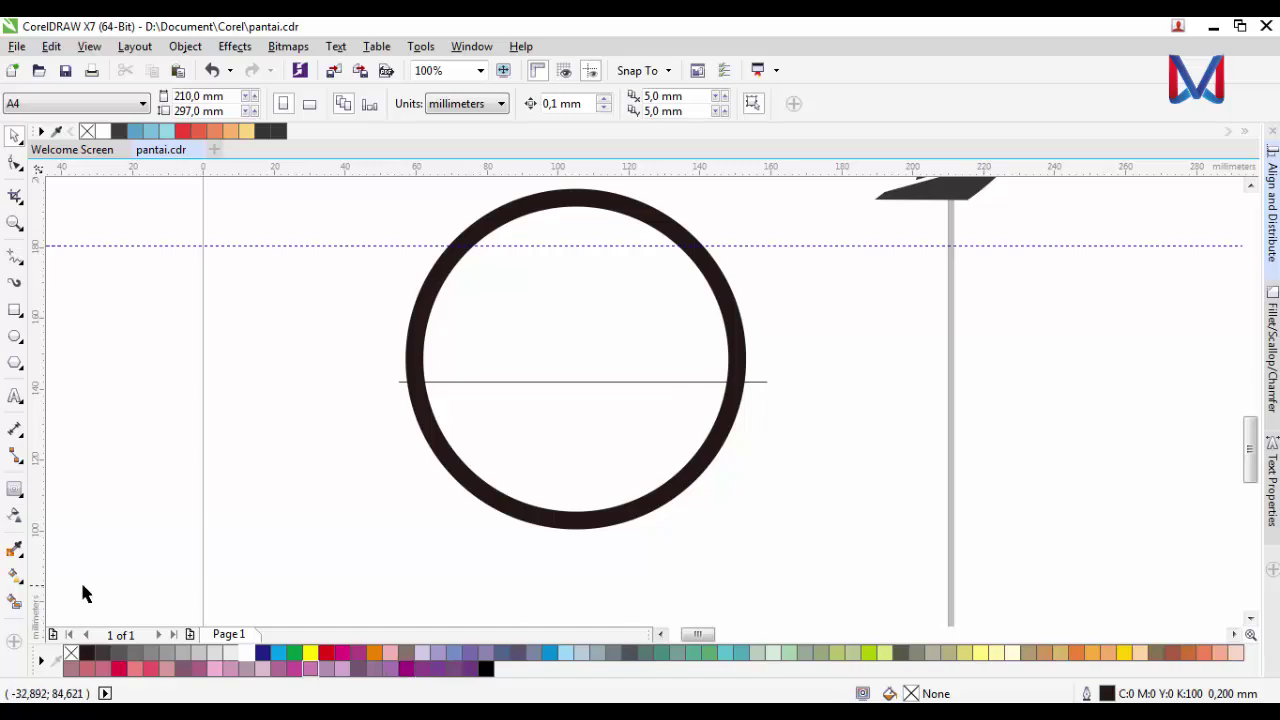
- Smart Fill the areas inside the ring below and above the line with dark grey #333333 and no outline
left_click(15, 601)
left_click(566, 440)
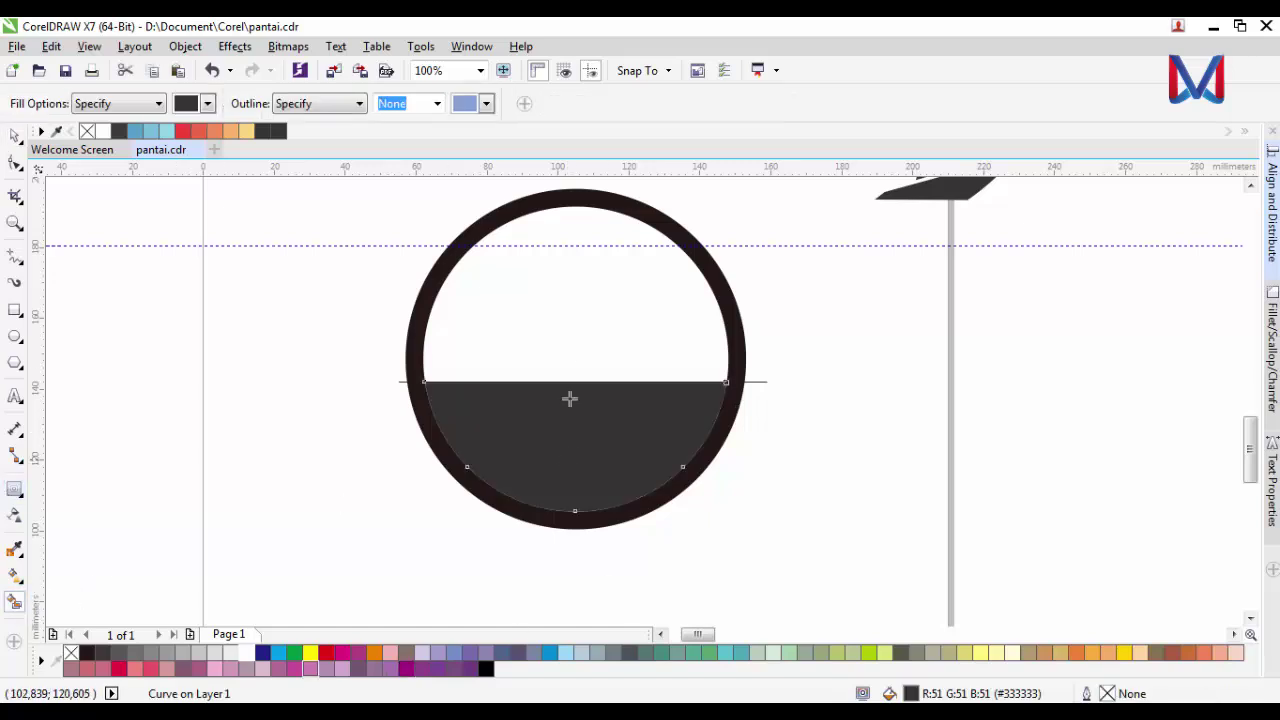
left_click(570, 292)
- Select the horizontal dividing line across the ring and delete it
left_click(14, 137)
left_click(752, 412)
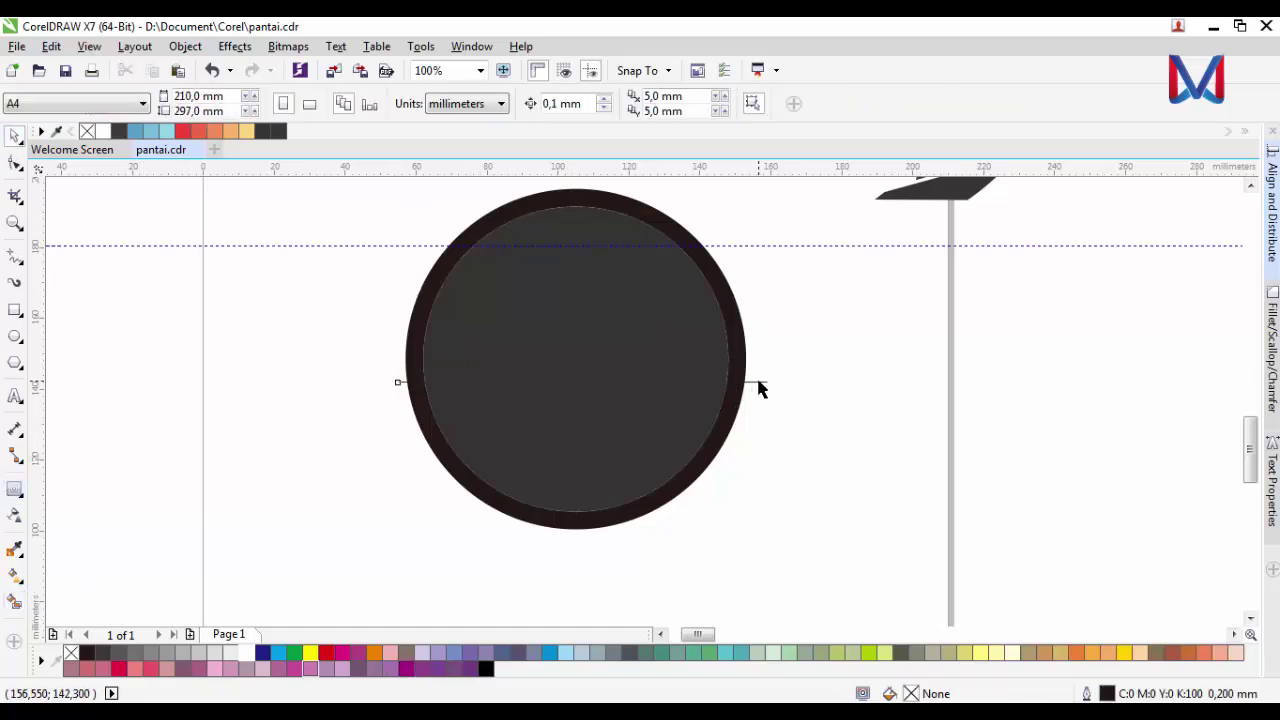
left_click(757, 384)
left_click(749, 394)
- Fill the upper area inside the ring with red and the lower area with blue
left_click(580, 330)
left_click(184, 133)
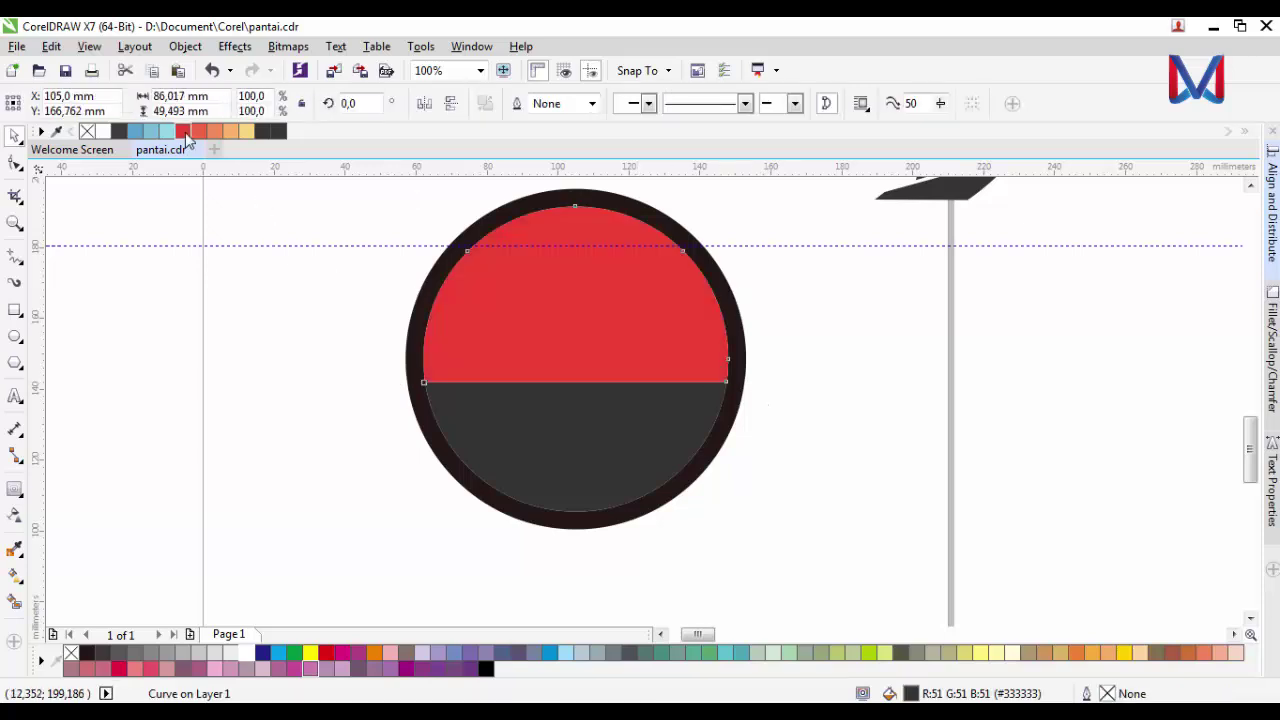
left_click(483, 455)
left_click(135, 131)
left_click(753, 527)
- Centre the sailboat group on the page and bring it in front of the coloured circle areas
scroll(792, 453, "down", 1)
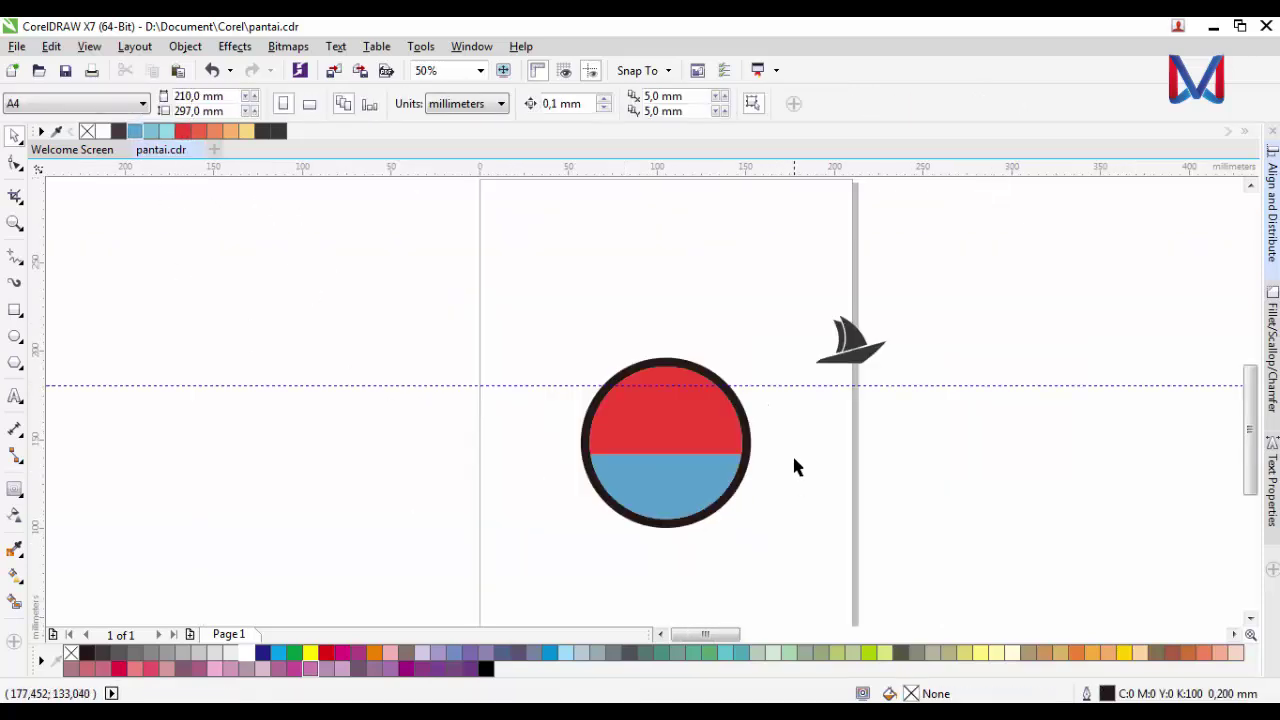
scroll(792, 377, "up", 1)
scroll(792, 377, "down", 1)
left_click(848, 345)
scroll(835, 358, "up", 1)
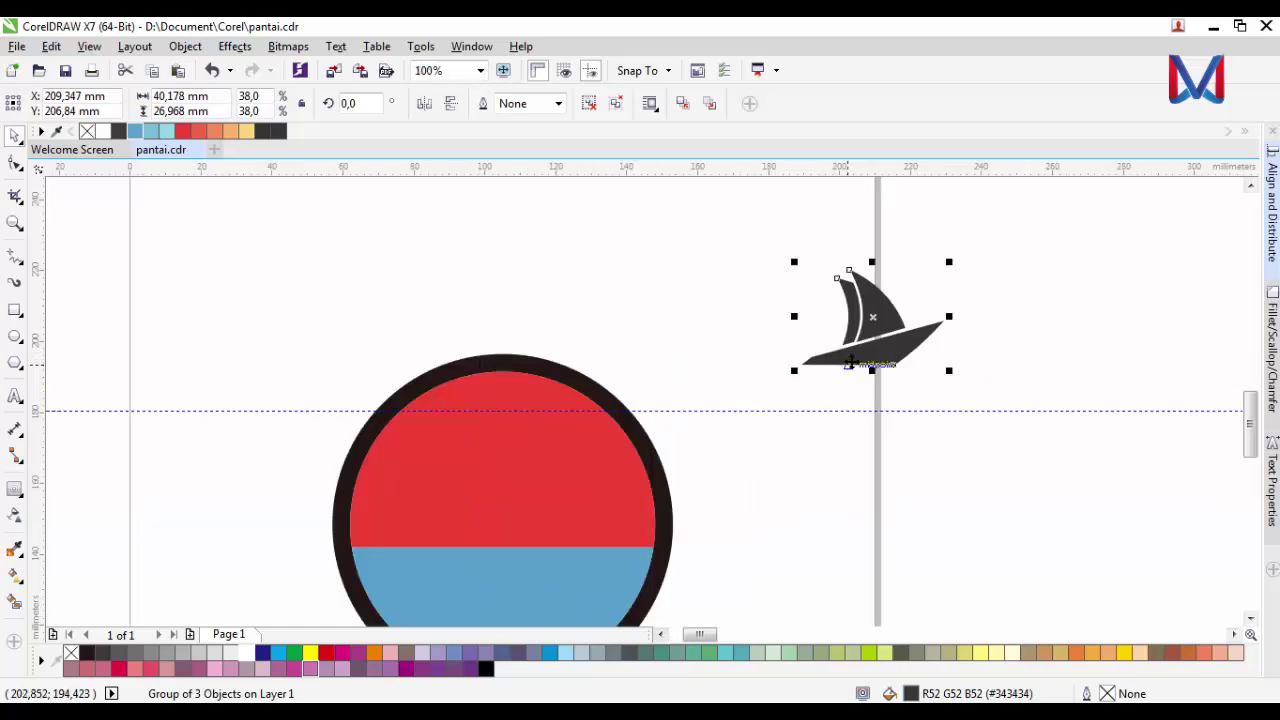
key("p")
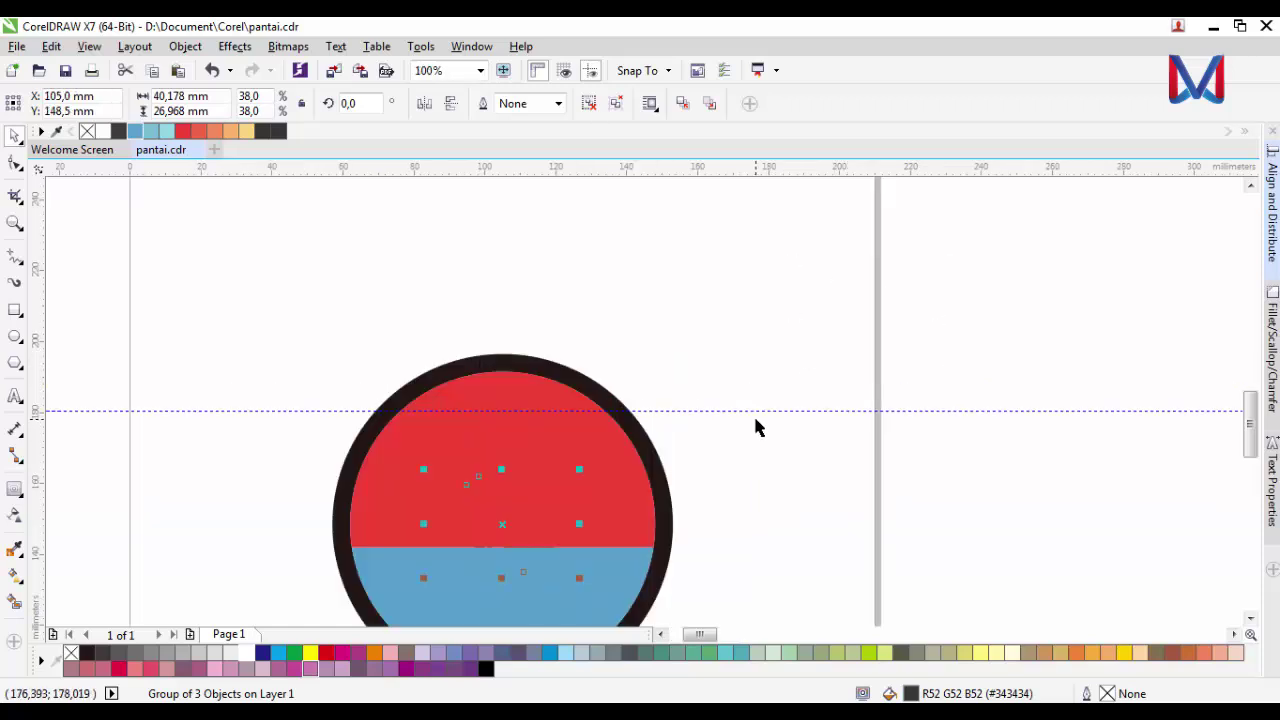
key("shift+Page_Up")
scroll(537, 568, "up", 1)
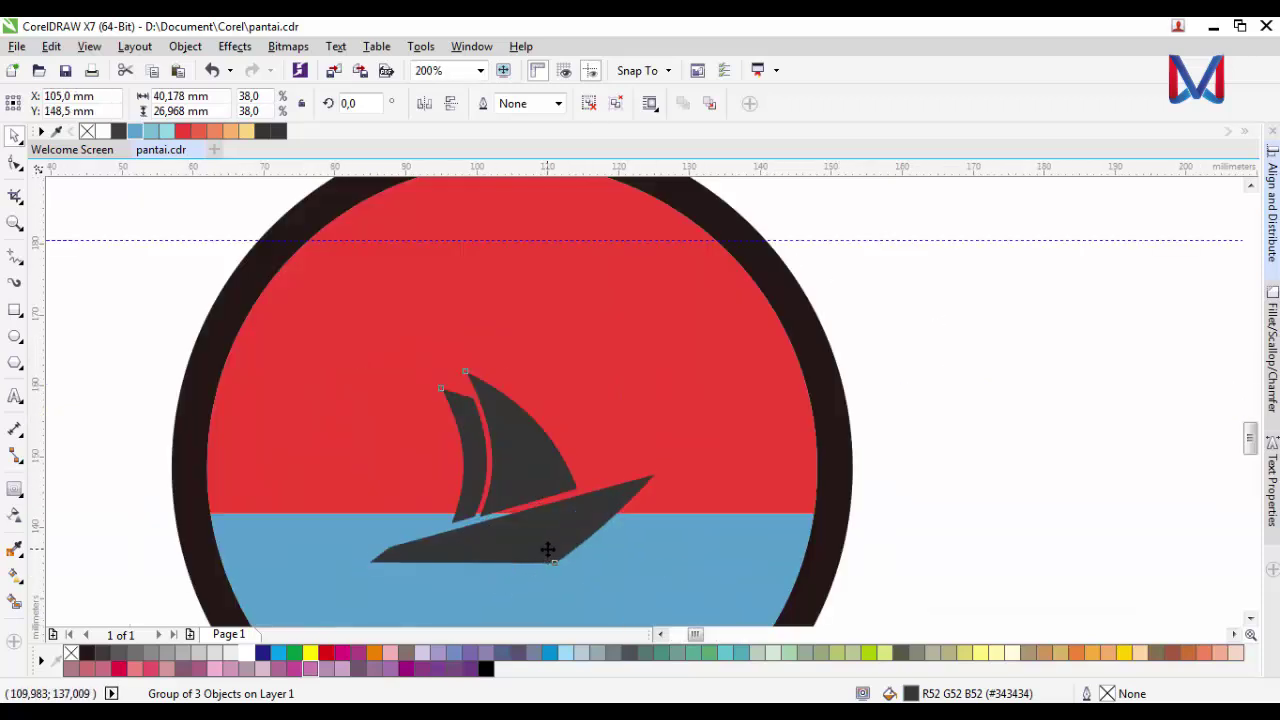
- Move the sailboat group up so its hull sits at the boundary between the red sky and blue sea
left_click_drag(548, 549, 543, 503)
scroll(543, 503, "down", 1)
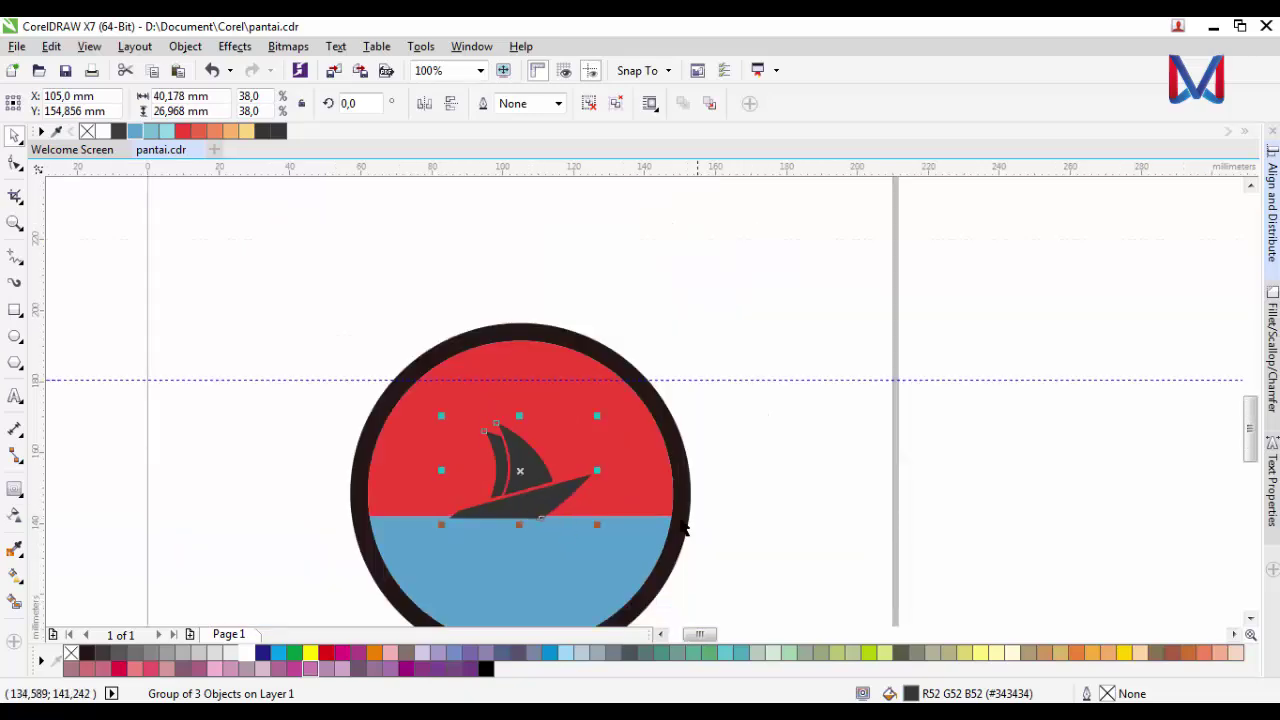
key("Escape")
scroll(530, 500, "up", 1)
left_click(530, 500)
scroll(530, 500, "down", 1)
left_click(757, 491)
scroll(543, 490, "down", 1)
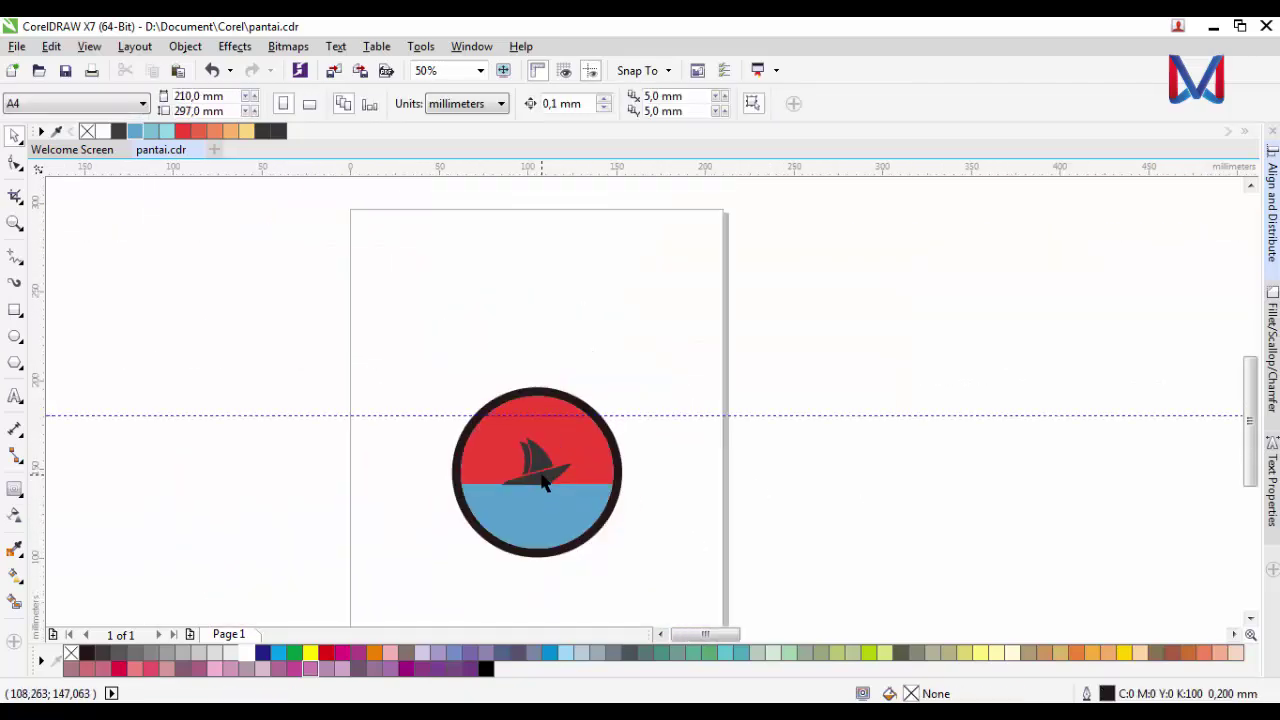
- Ungroup the sailboat into its separate hull and sail shapes
scroll(543, 486, "up", 1)
scroll(555, 487, "up", 1)
left_click(560, 487)
scroll(561, 484, "up", 2)
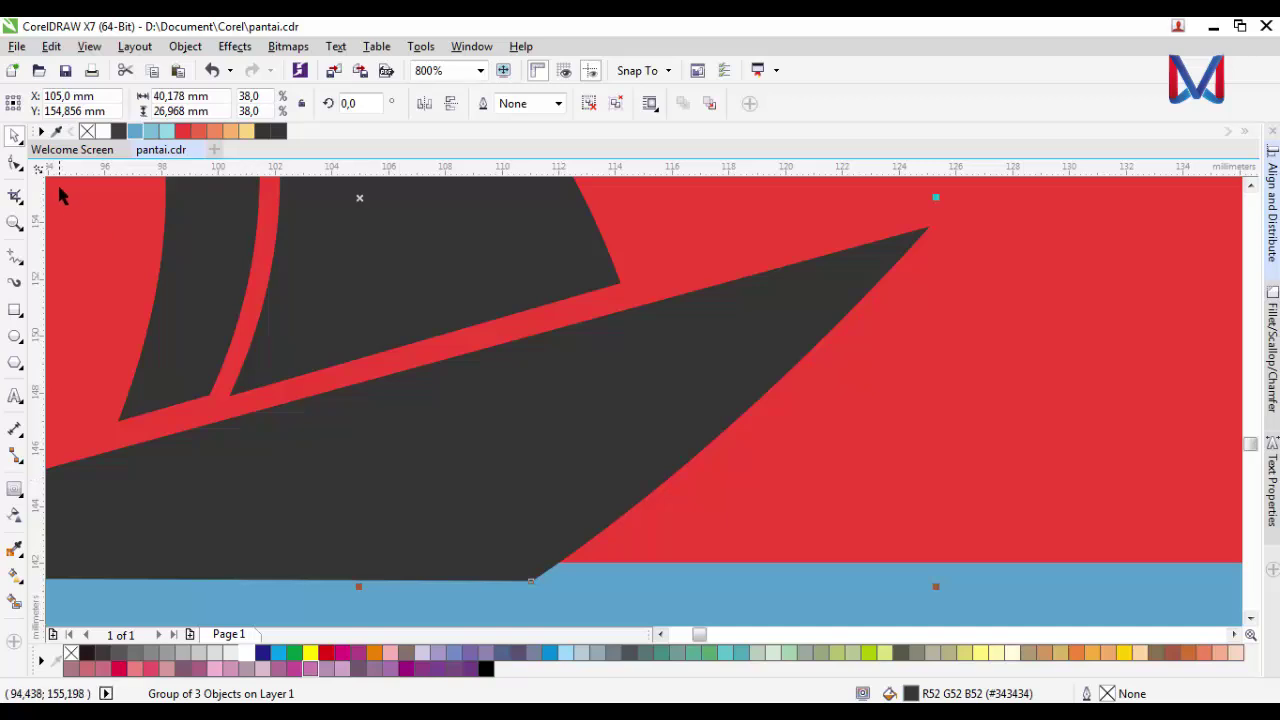
key("F10")
left_click(10, 133)
left_click(503, 398)
scroll(503, 398, "down", 1)
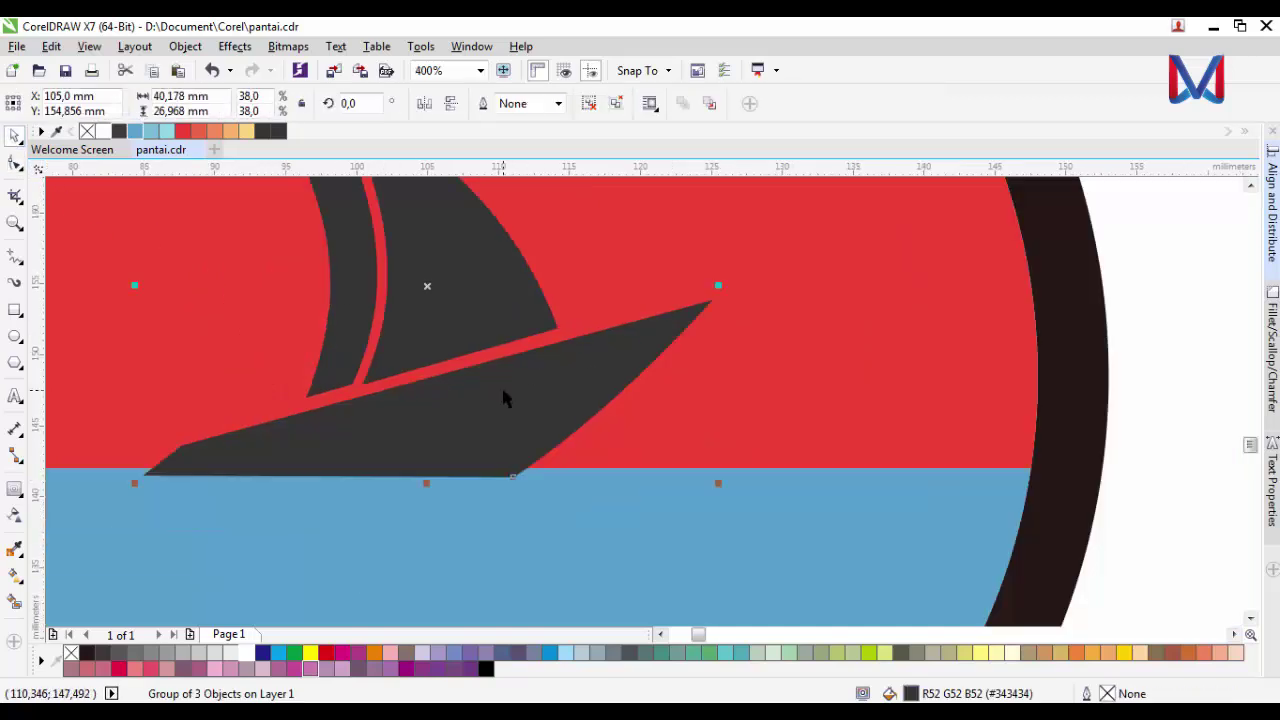
left_click(596, 106)
scroll(619, 322, "down", 1)
left_click(863, 398)
- Lower the hull's bow tip node and convert the curved bow edge to a straight line
scroll(652, 389, "up", 1)
left_click(524, 380)
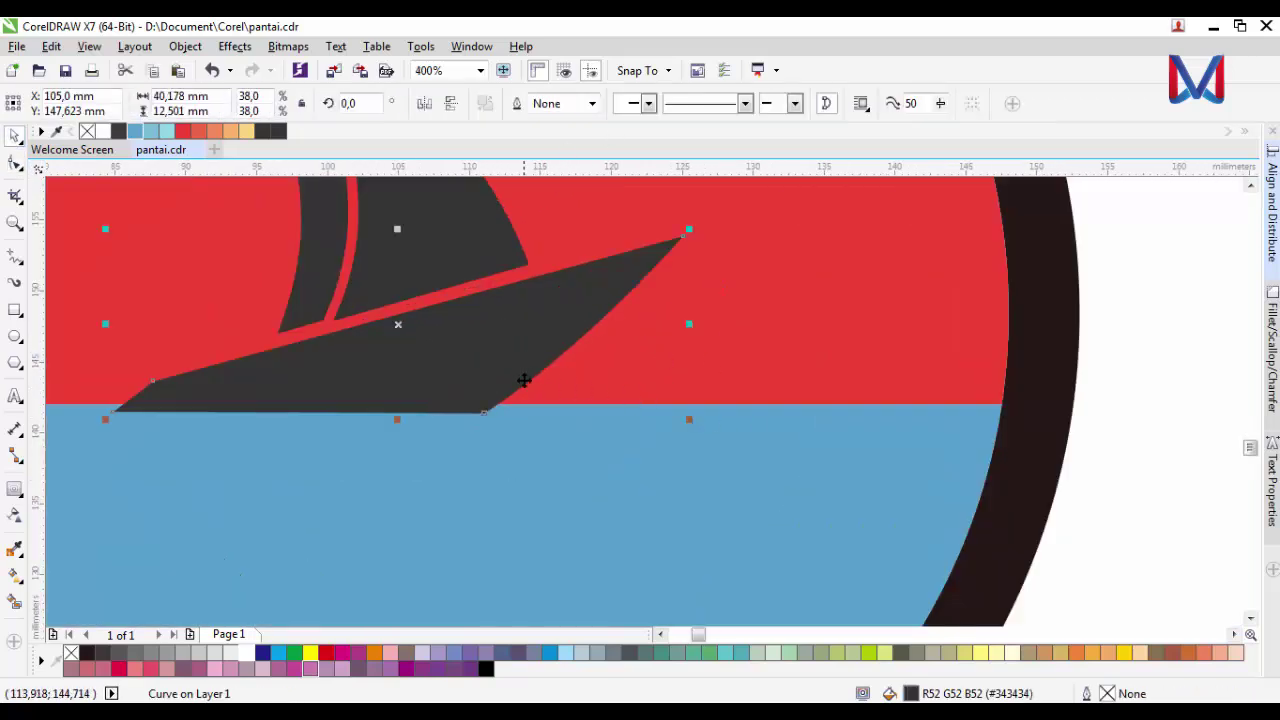
left_click(14, 166)
left_click_drag(683, 241, 666, 266)
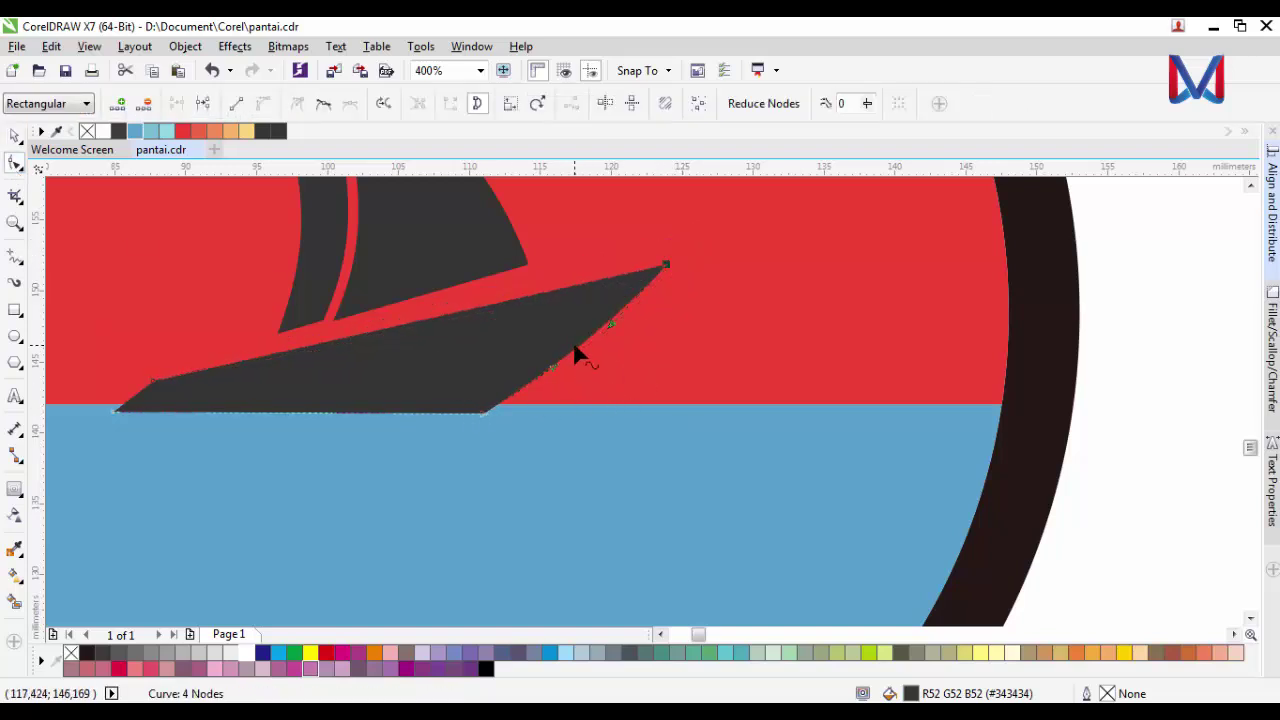
left_click(573, 362)
left_click(238, 105)
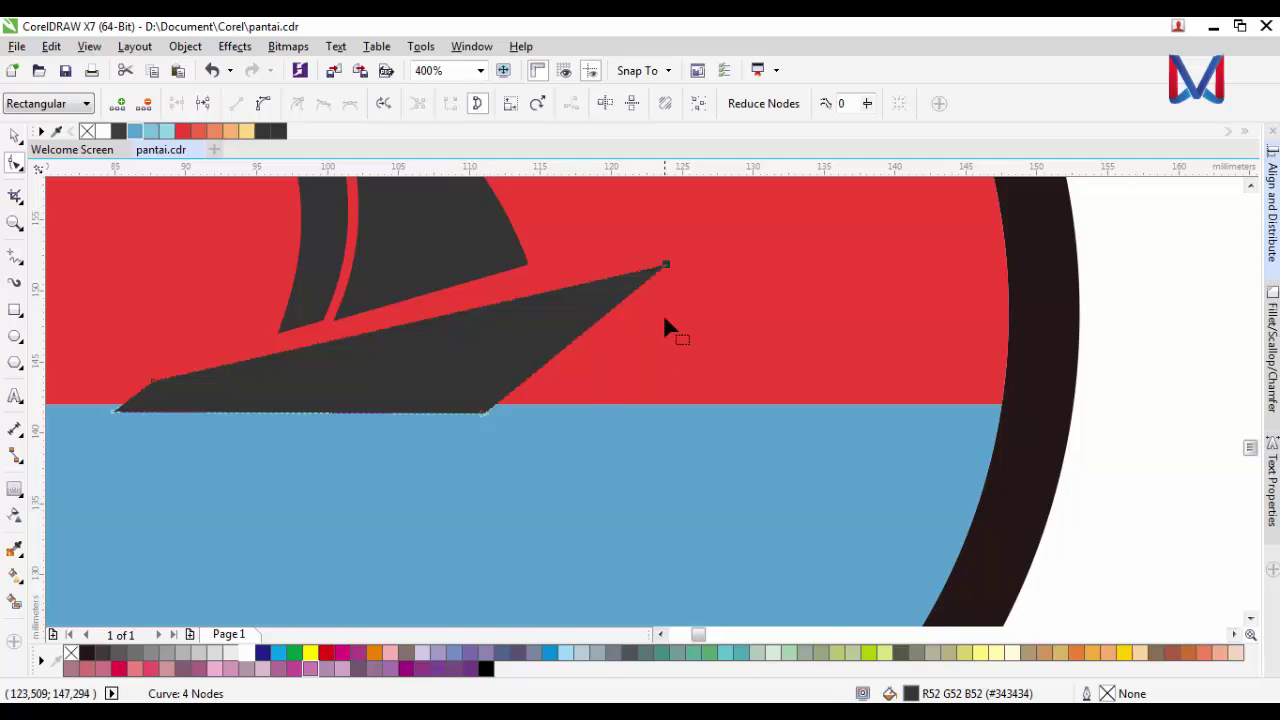
- Shorten the hull's bow tip slightly and move its two bottom corner nodes up onto the waterline
left_click_drag(666, 267, 650, 272)
left_click_drag(486, 411, 508, 404)
scroll(555, 436, "down", 1)
scroll(439, 424, "up", 1)
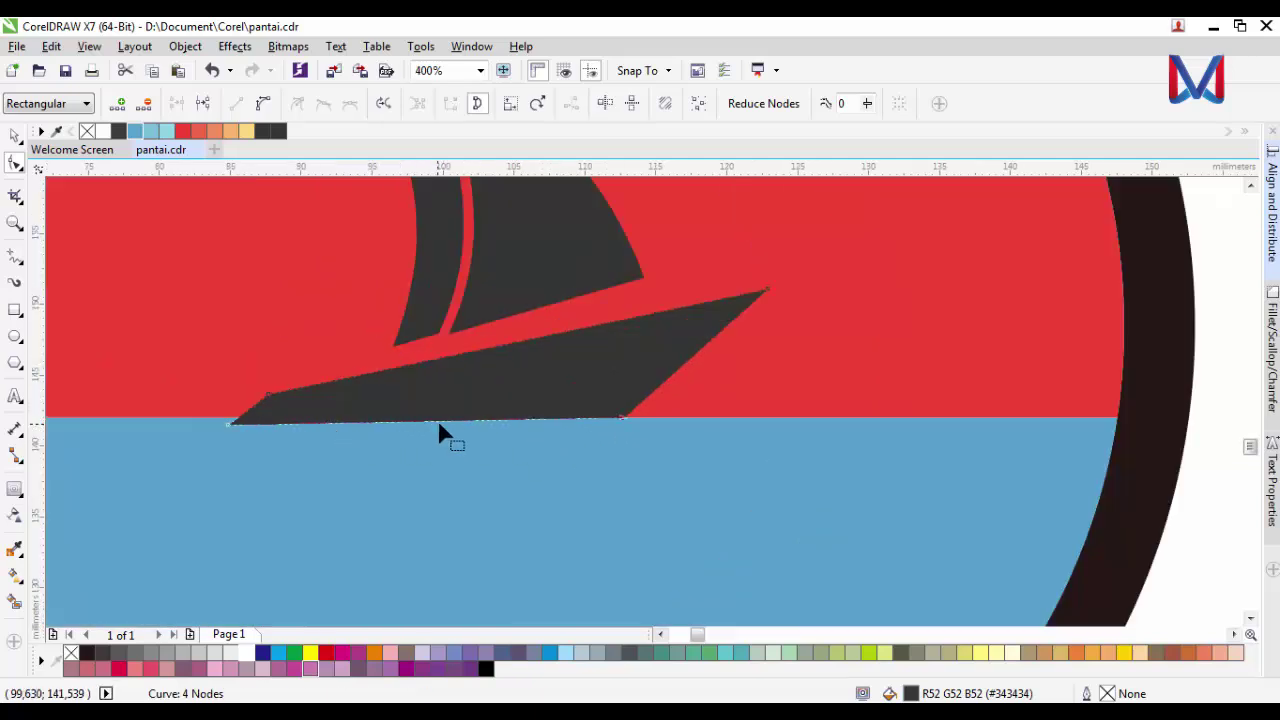
left_click_drag(232, 426, 286, 400)
scroll(586, 434, "down", 1)
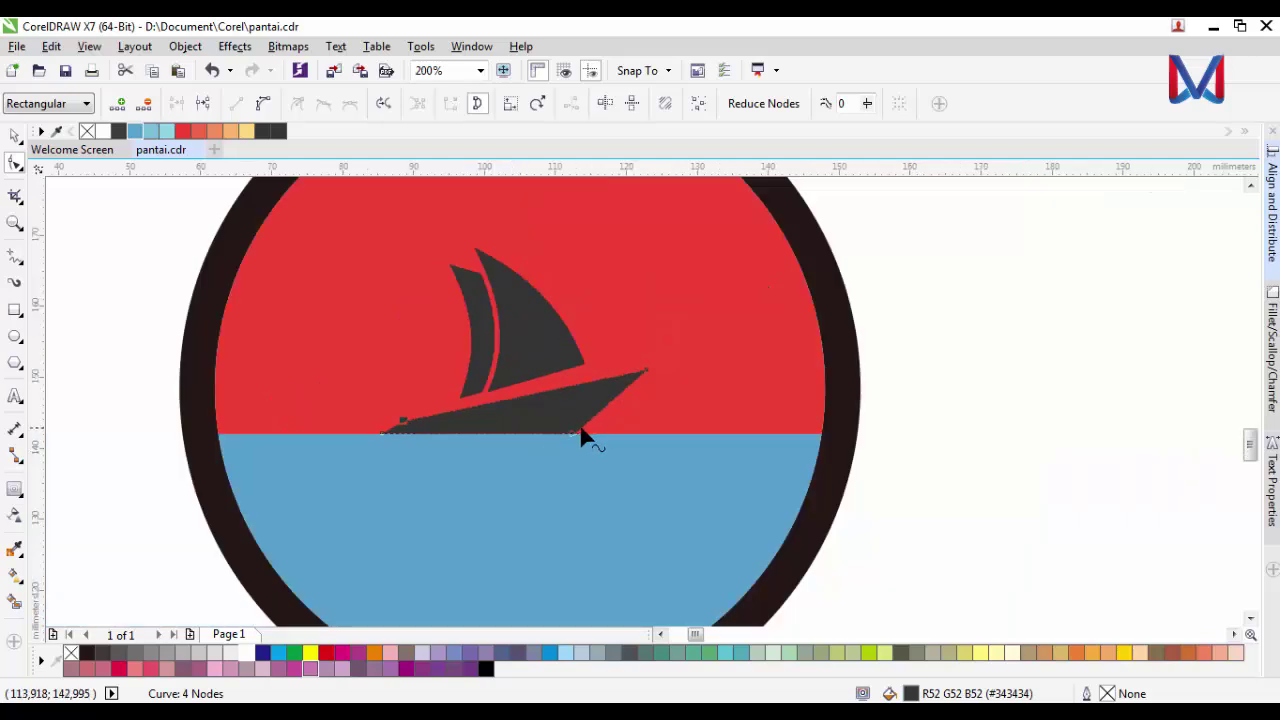
scroll(575, 466, "up", 3)
left_click_drag(570, 464, 591, 466)
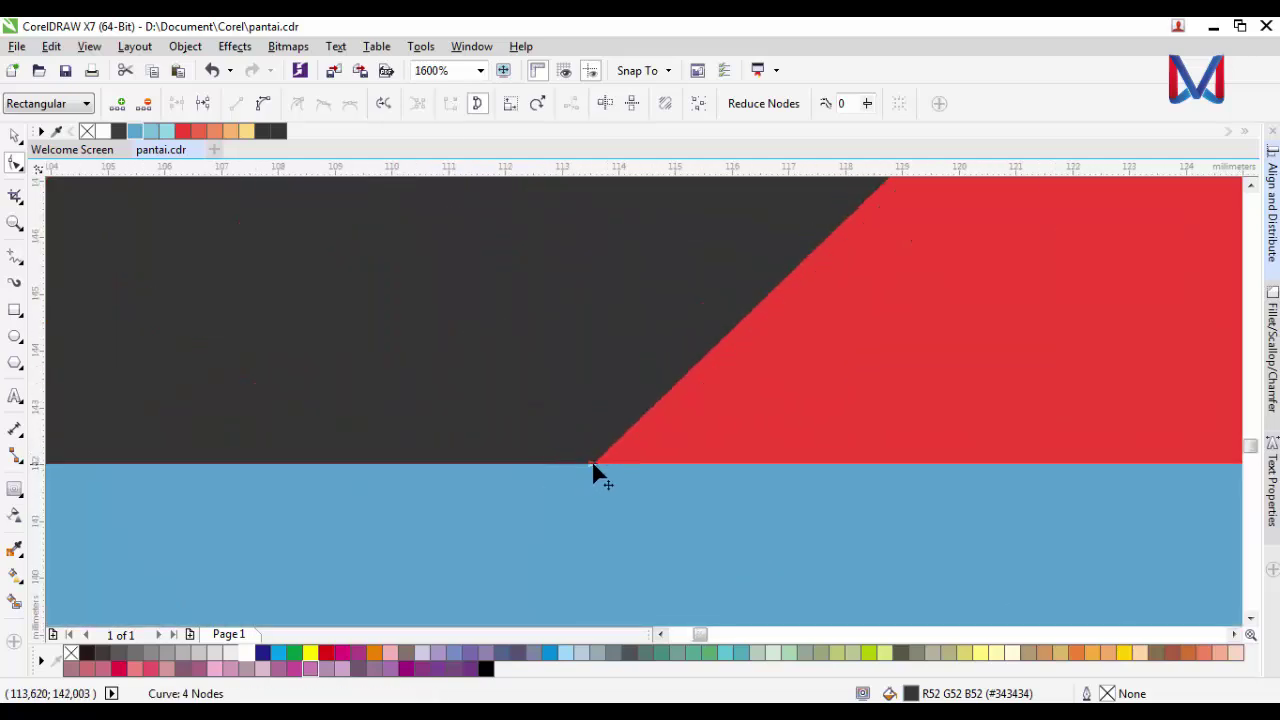
scroll(700, 475, "down", 3)
scroll(686, 477, "down", 1)
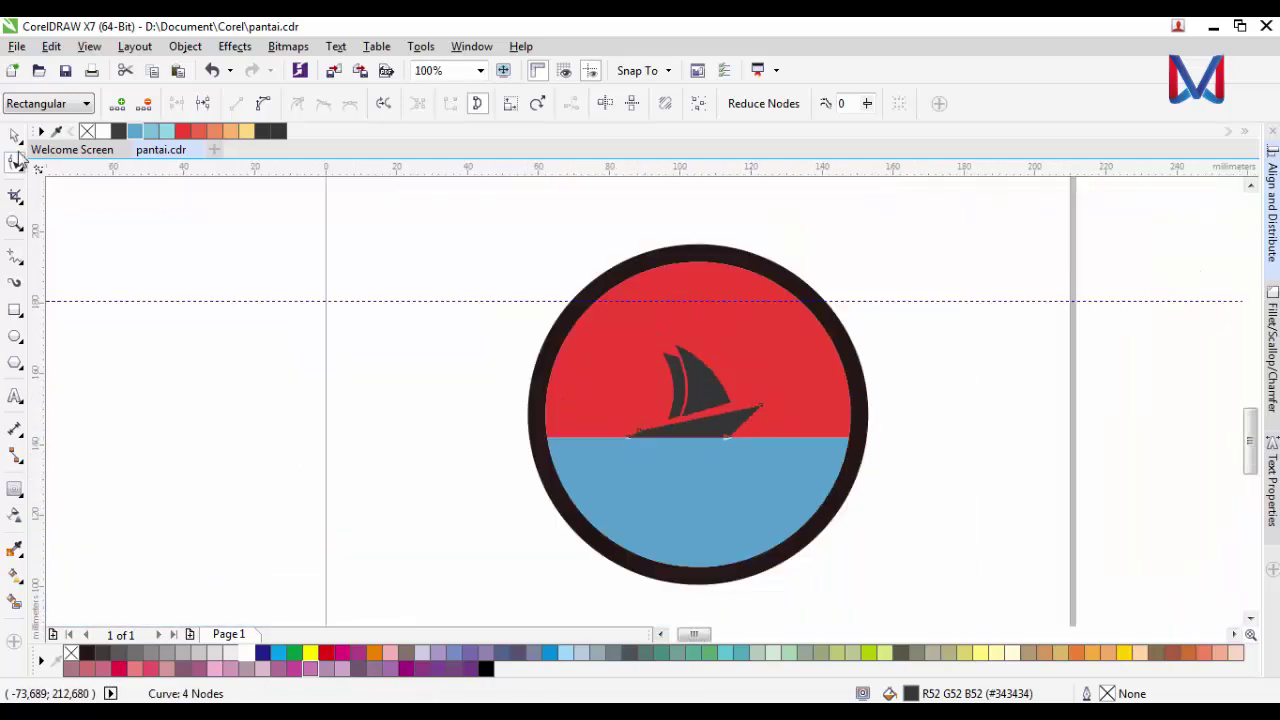
left_click(15, 137)
left_click(259, 351)
- Rotate both sails about 3° clockwise so their lower edges follow the hull's sloping top edge
scroll(723, 408, "up", 1)
left_click(723, 410)
scroll(720, 414, "up", 1)
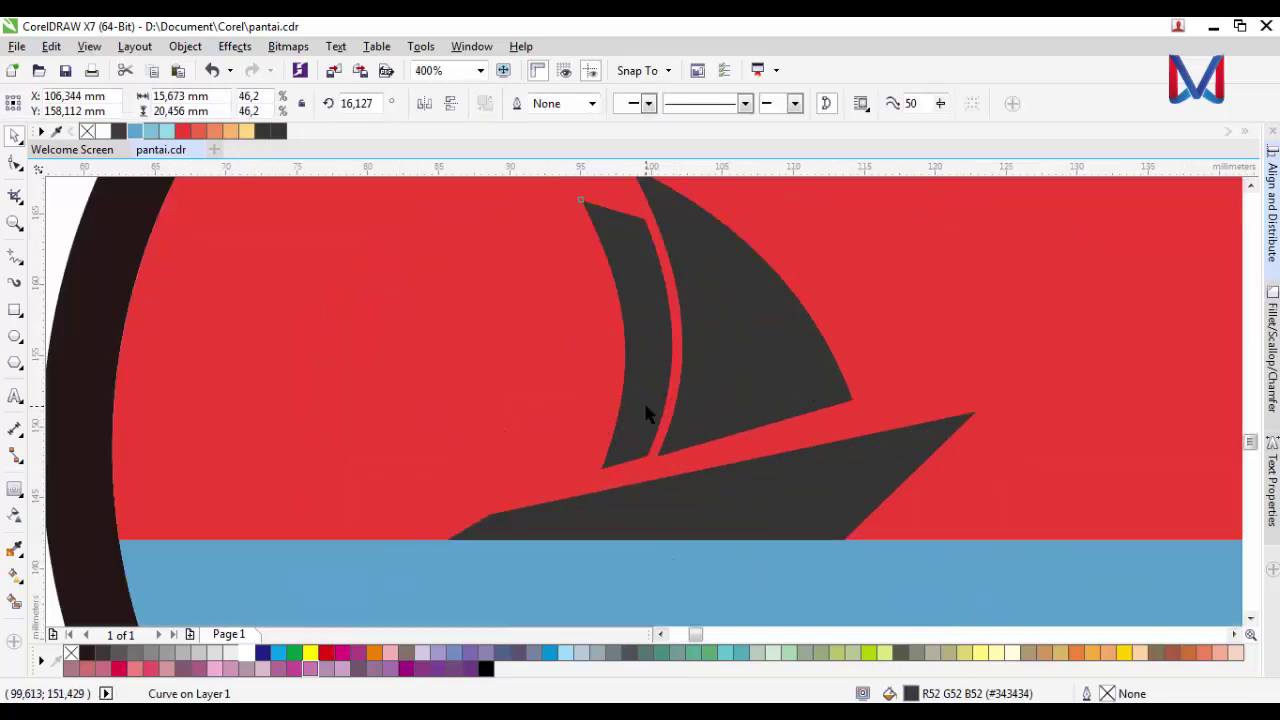
left_click(714, 403, "shift")
scroll(739, 424, "up", 1)
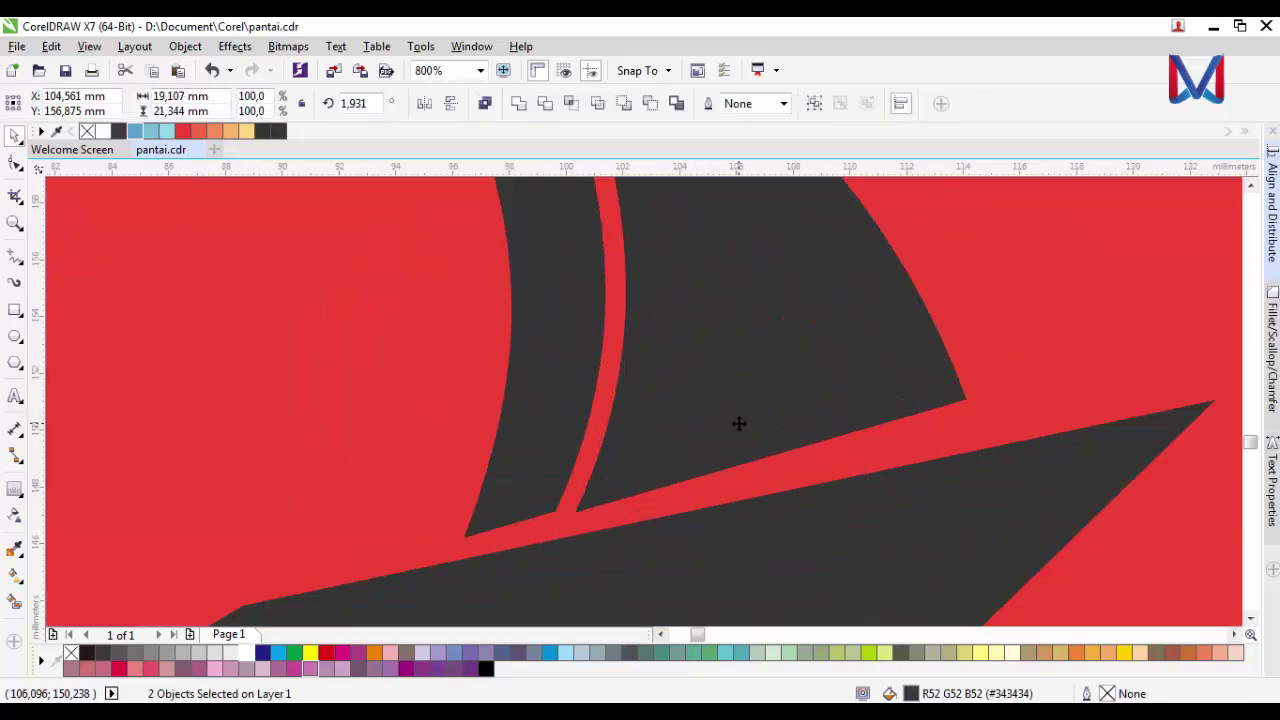
left_click_drag(973, 548, 964, 563)
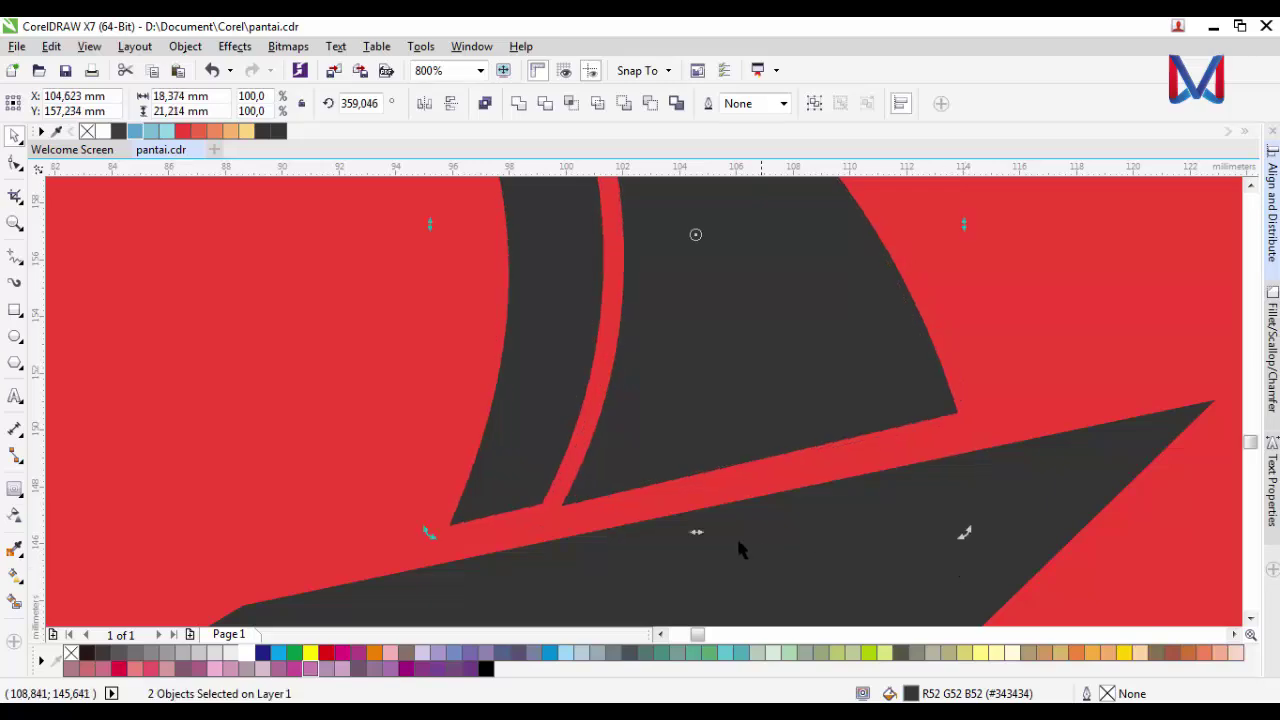
scroll(698, 529, "down", 2)
left_click(1060, 398)
- Move both sails down to narrow the gap above the hull
left_click(720, 486)
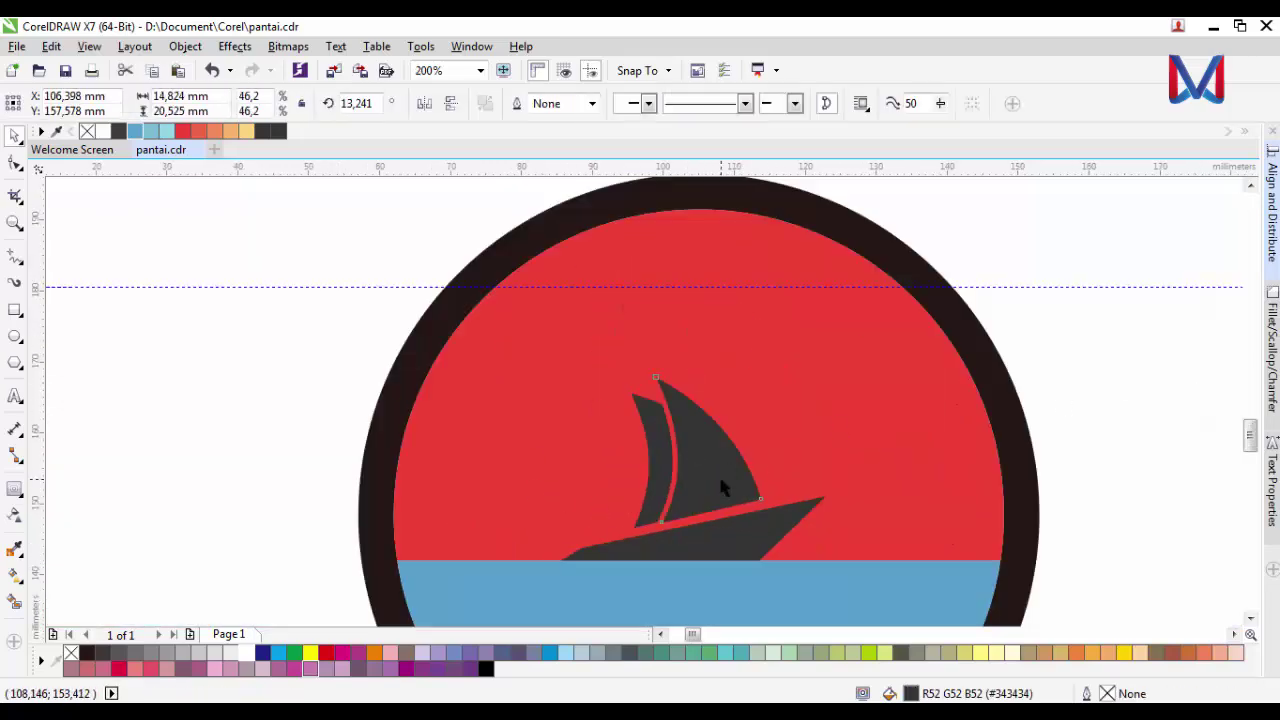
left_click(655, 477, "shift")
scroll(700, 517, "up", 2)
left_click_drag(681, 436, 715, 510)
scroll(593, 457, "down", 3)
- Enlarge the whole sailboat to about 44.8 mm wide and move it so the hull rests on the waterline
left_click(808, 467)
scroll(703, 497, "up", 1)
left_click_drag(690, 468, 710, 488)
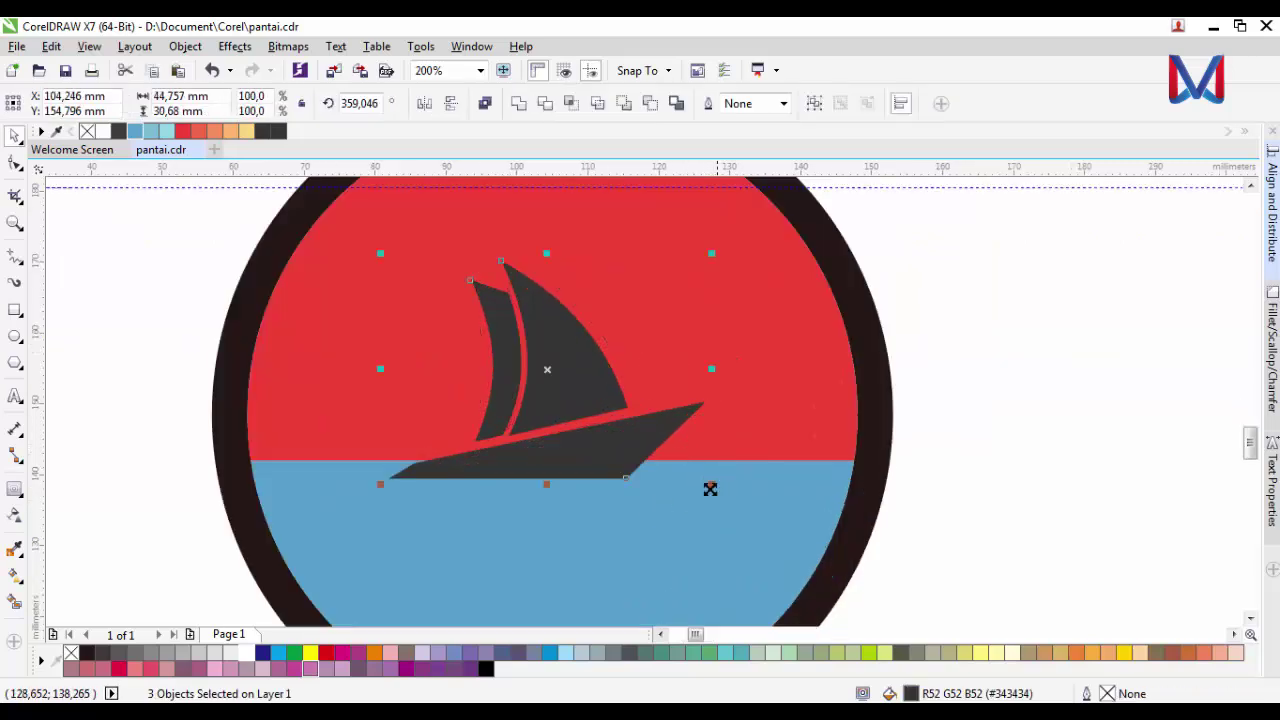
left_click_drag(595, 449, 608, 429)
scroll(610, 480, "down", 1)
scroll(571, 403, "down", 1)
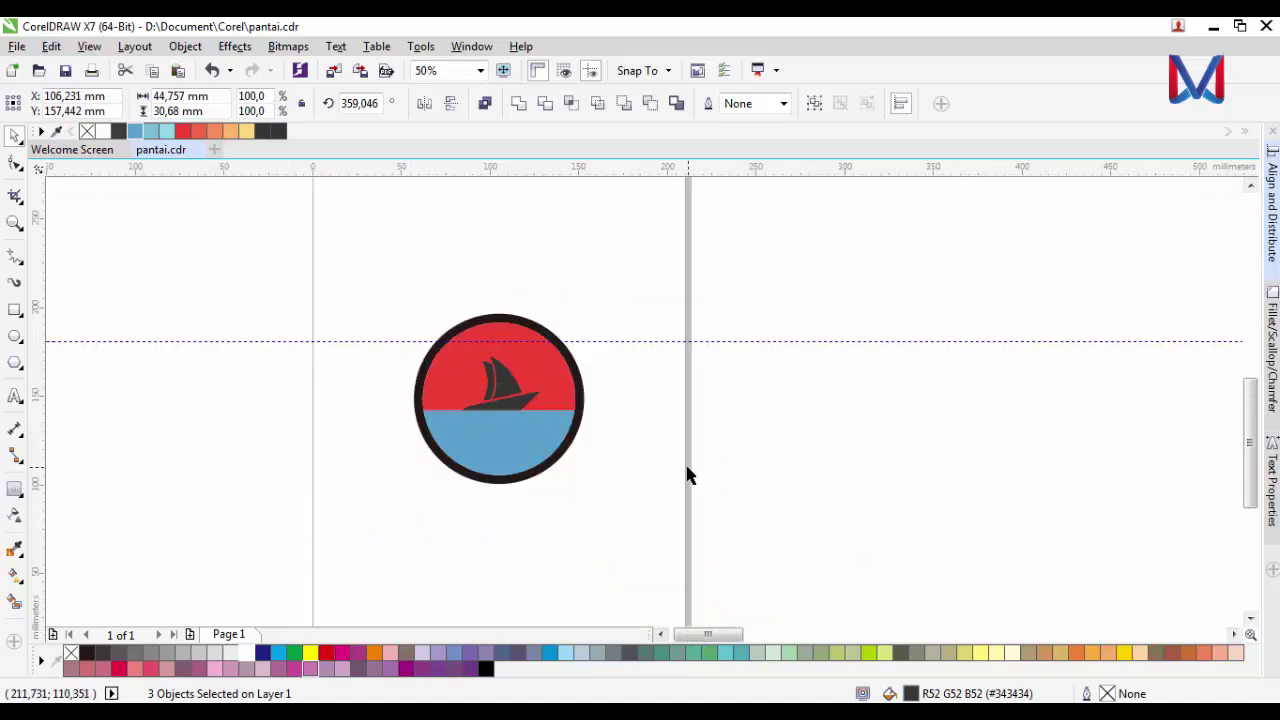
left_click(686, 471)
scroll(509, 443, "up", 2)
scroll(729, 437, "down", 2)
scroll(562, 403, "up", 2)
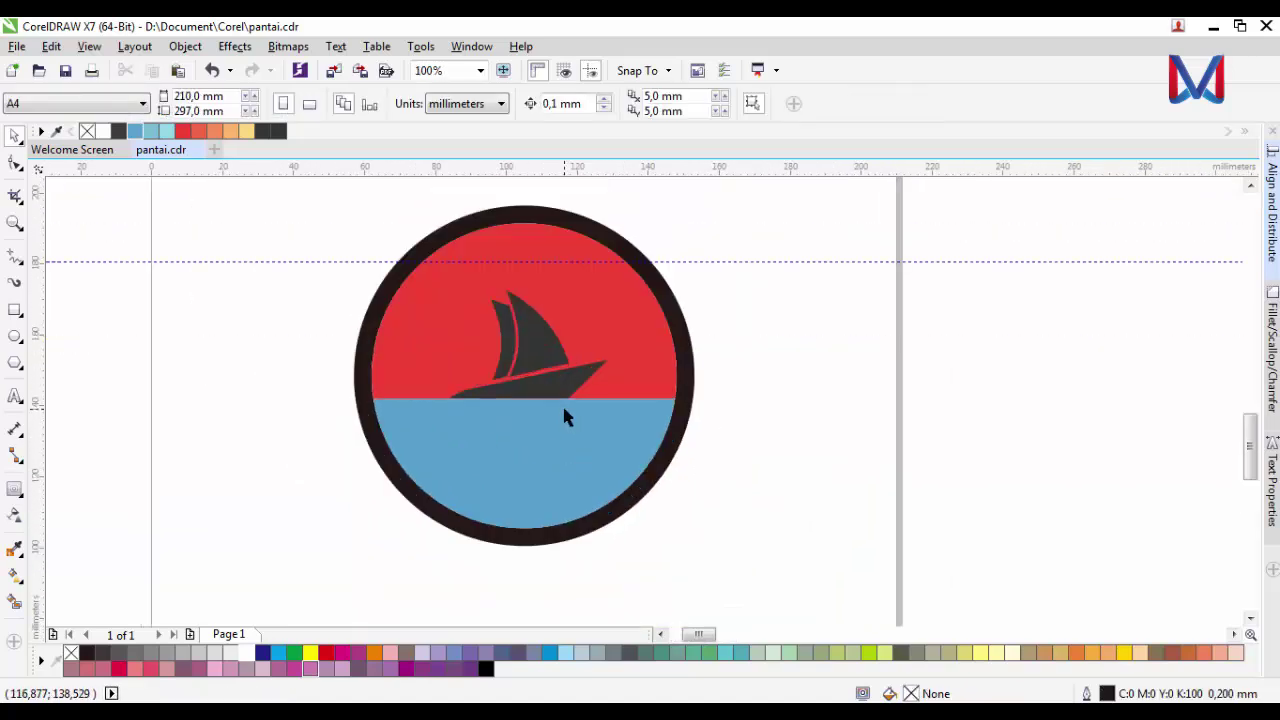
- Extend the bottom edge of the red sky shape below the waterline, behind the blue sea
left_click(525, 455)
scroll(634, 444, "down", 1)
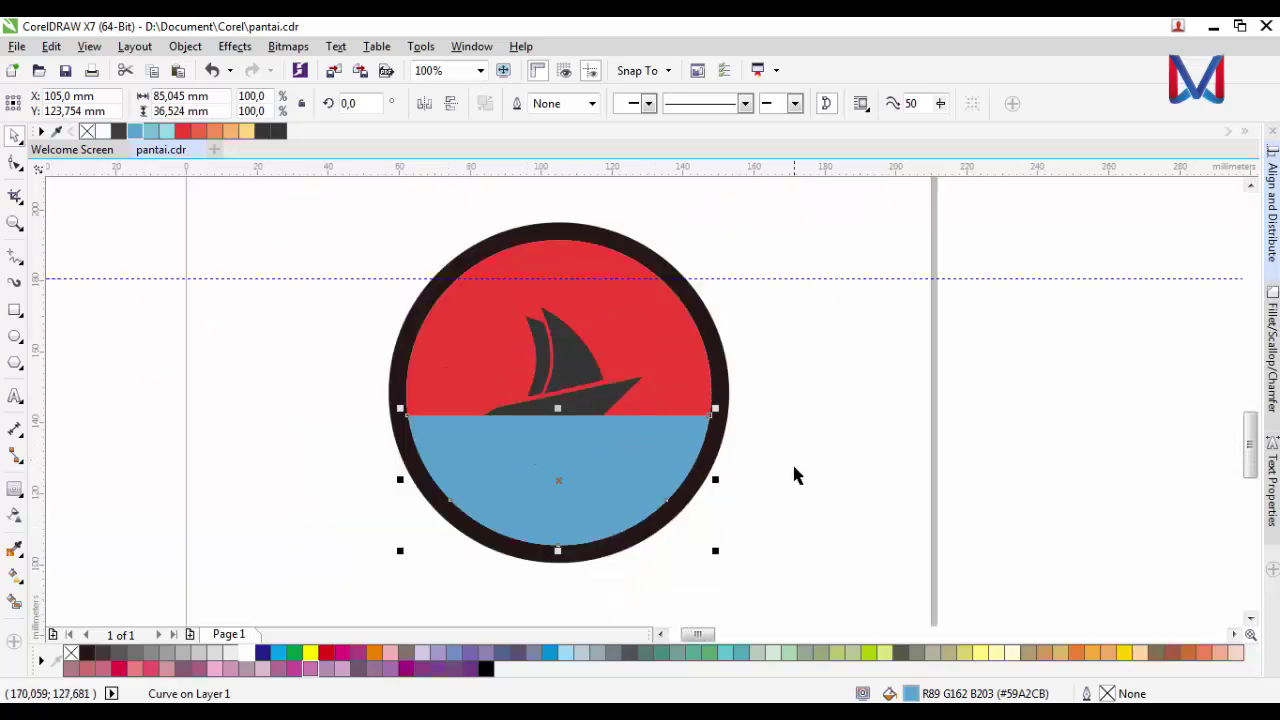
left_click(792, 465)
left_click(449, 410)
scroll(448, 413, "up", 1)
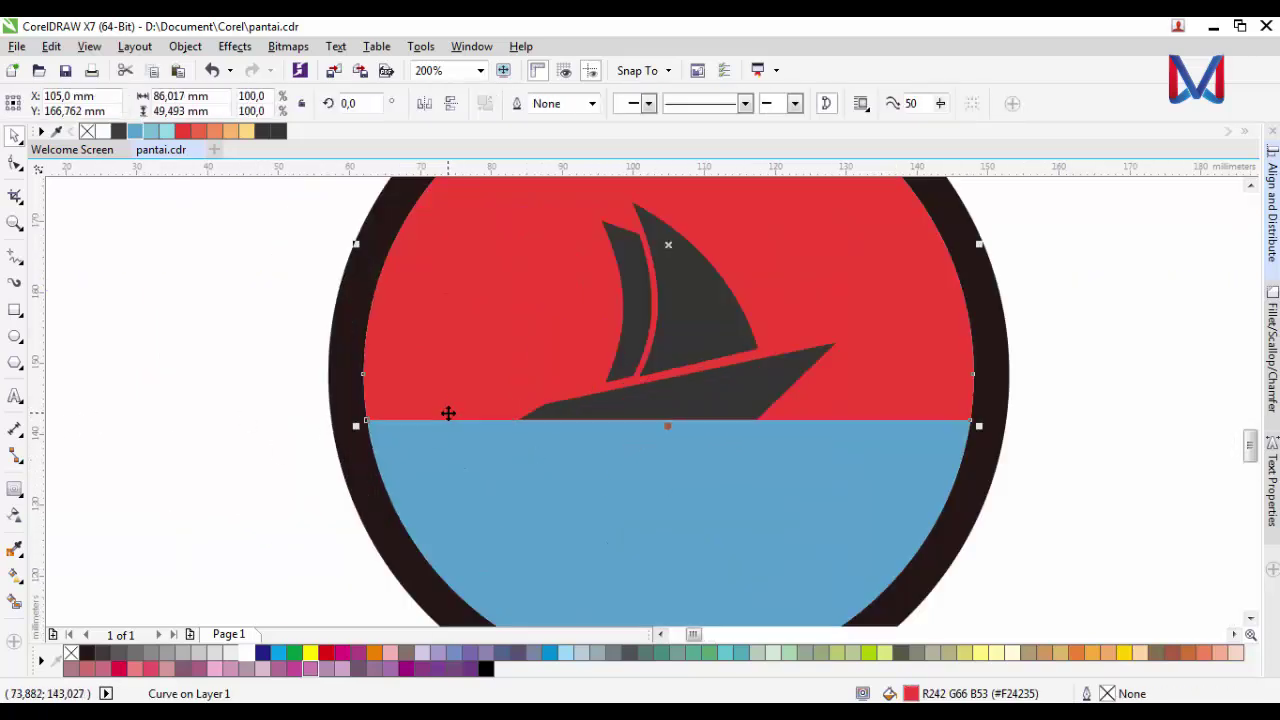
left_click(16, 164)
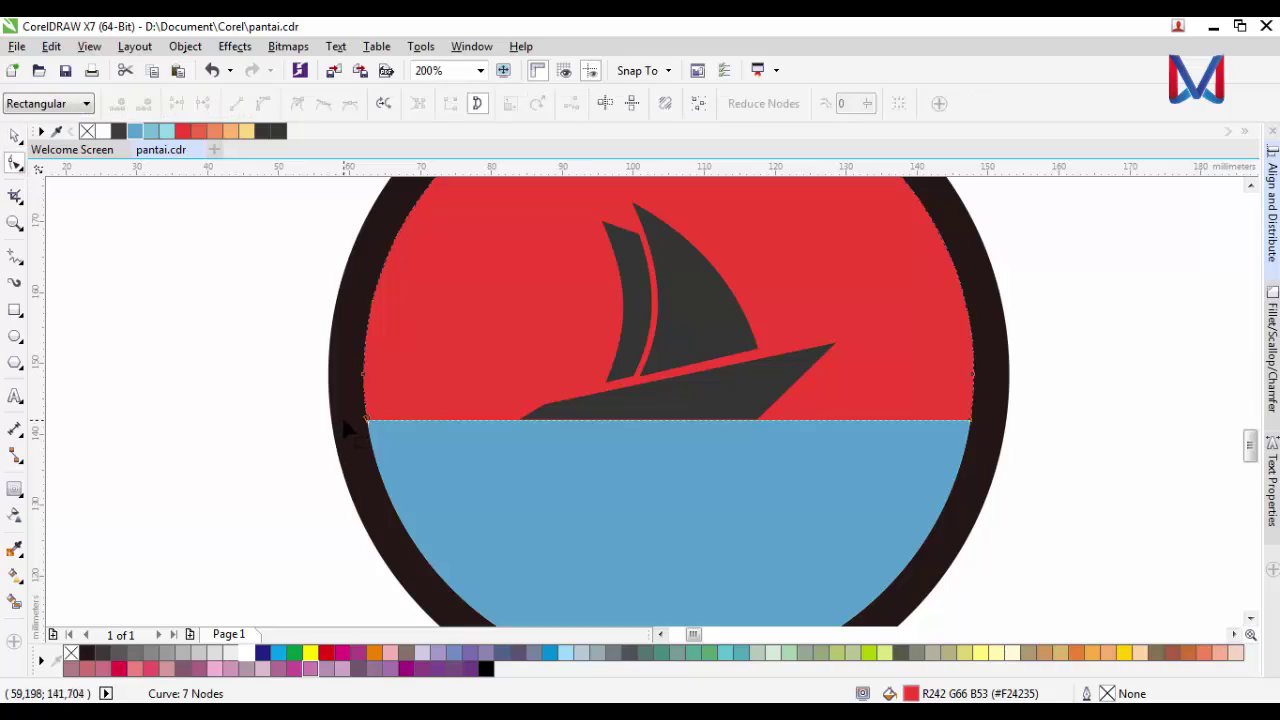
left_click_drag(956, 486, 989, 480)
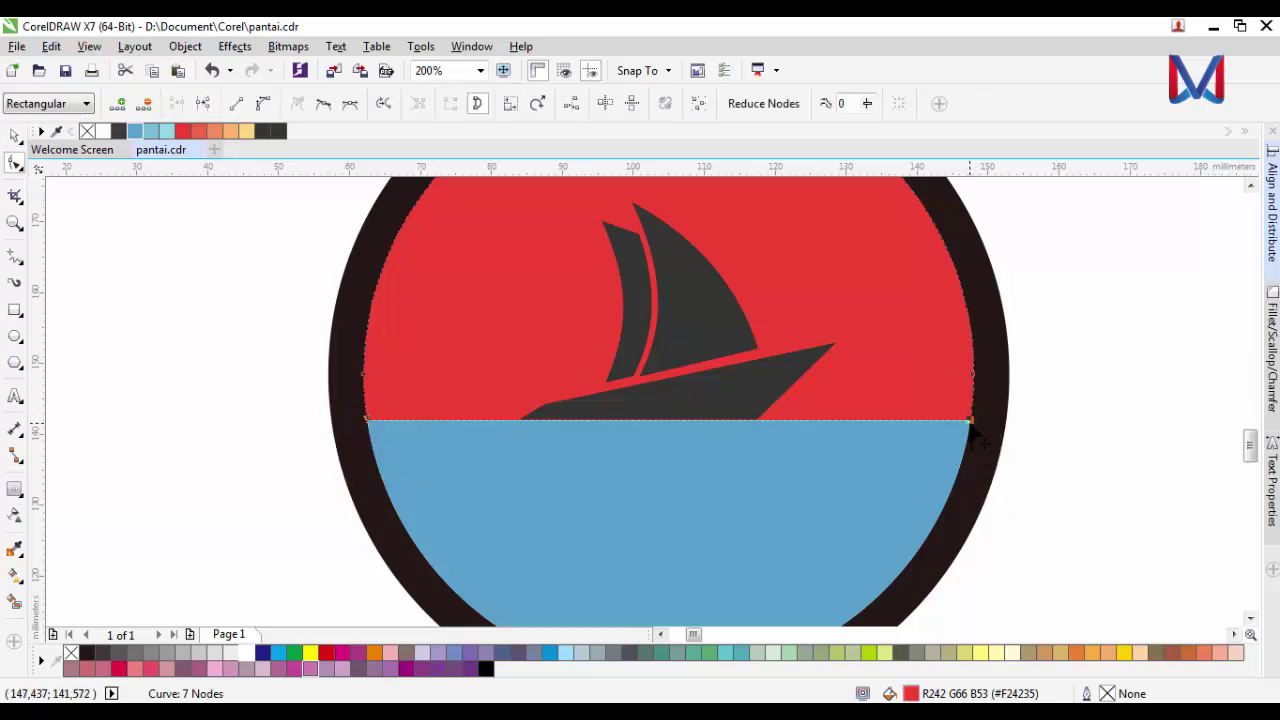
left_click_drag(973, 428, 976, 474)
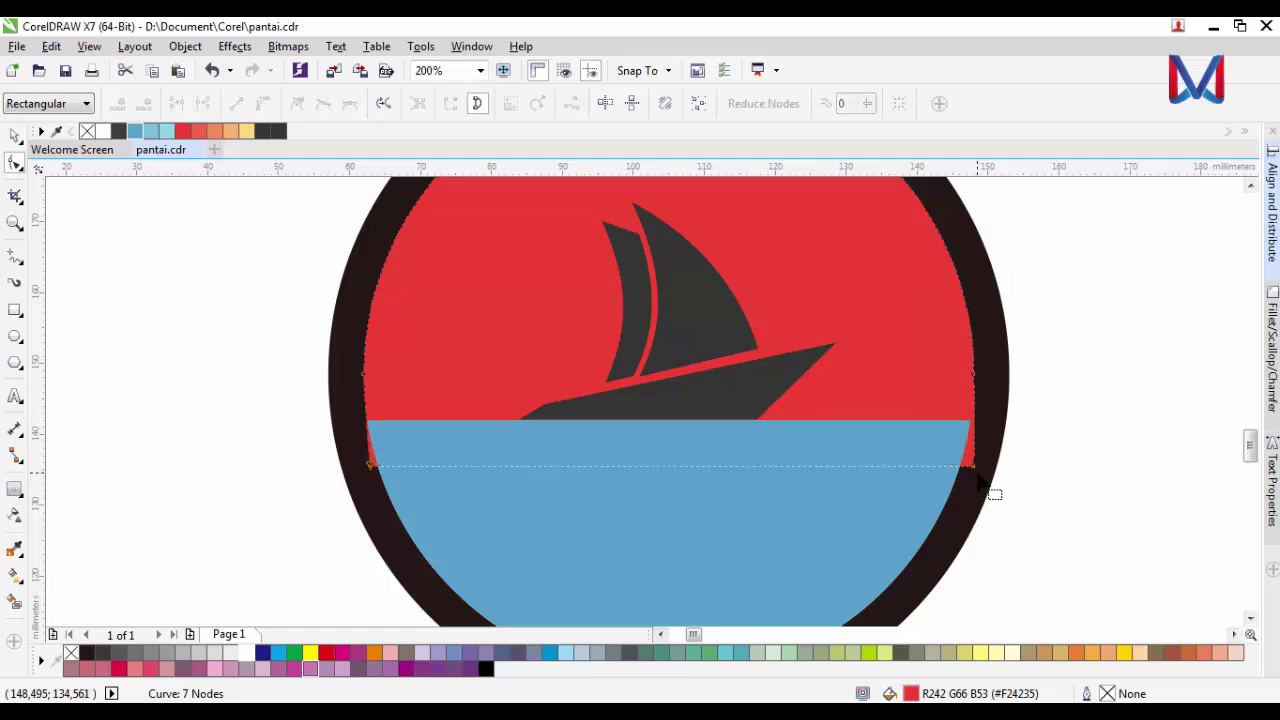
- Fit the red shape's lower right corner and side curve to the inner edge of the ring
left_click_drag(972, 470, 962, 472)
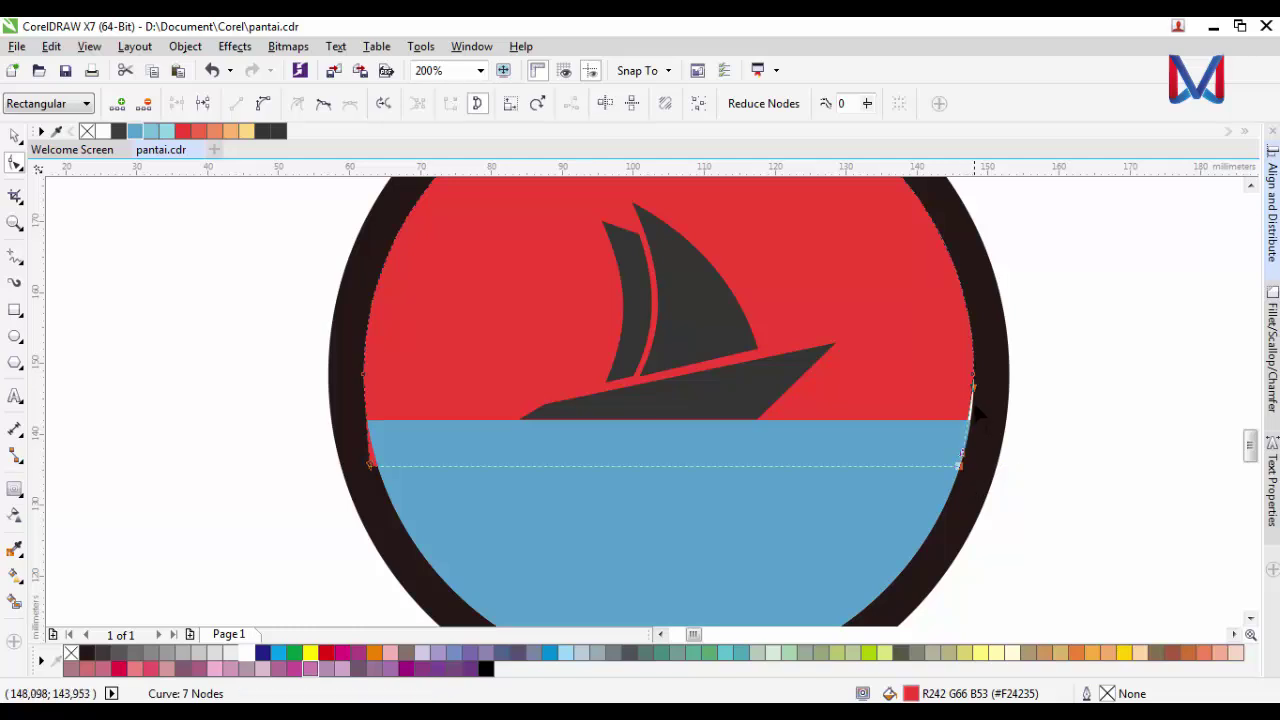
left_click_drag(974, 388, 980, 399)
scroll(978, 455, "up", 1)
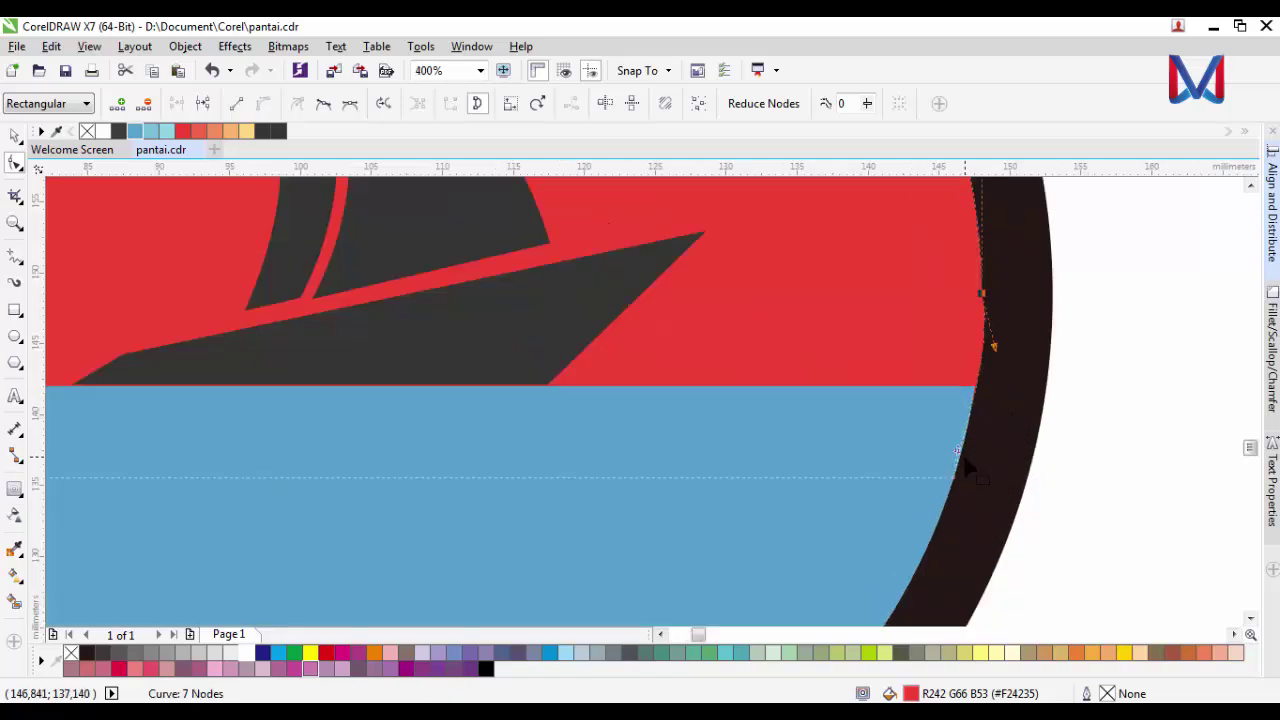
scroll(986, 471, "down", 2)
scroll(690, 470, "up", 1)
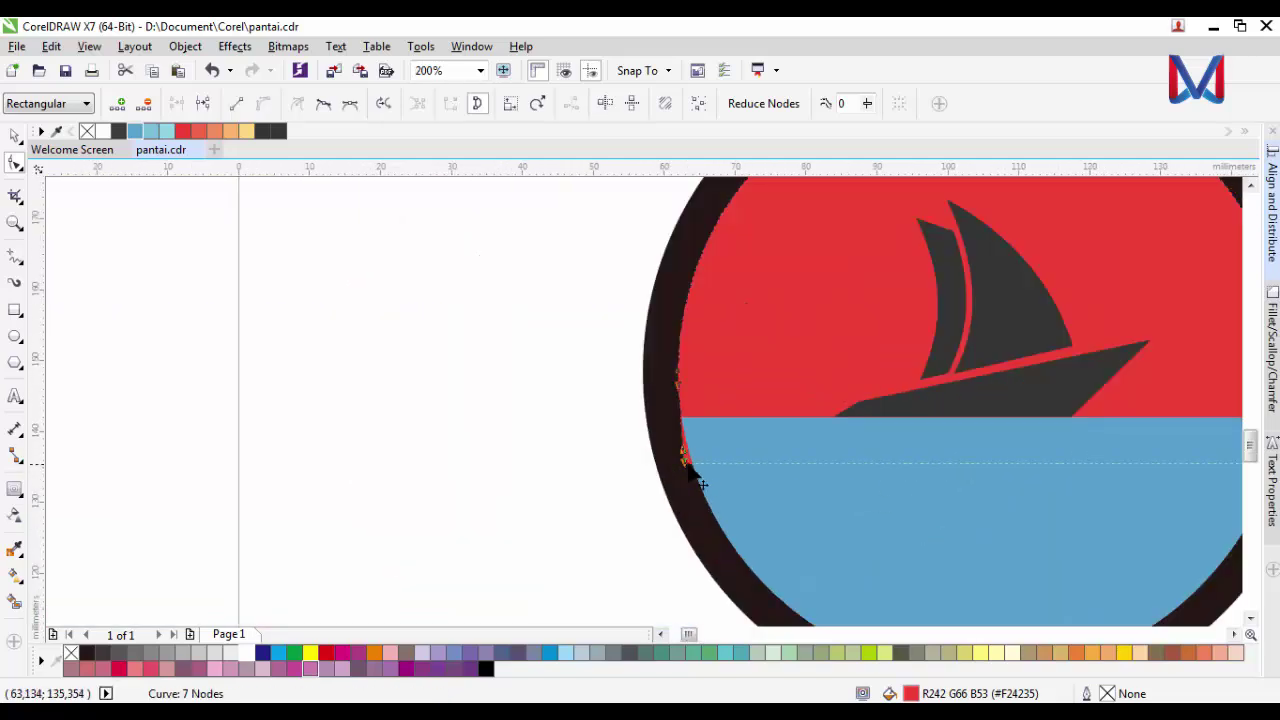
- Fit the red shape's lower left corner and side curve to the inner edge of the ring
left_click_drag(684, 463, 693, 463)
scroll(689, 435, "up", 1)
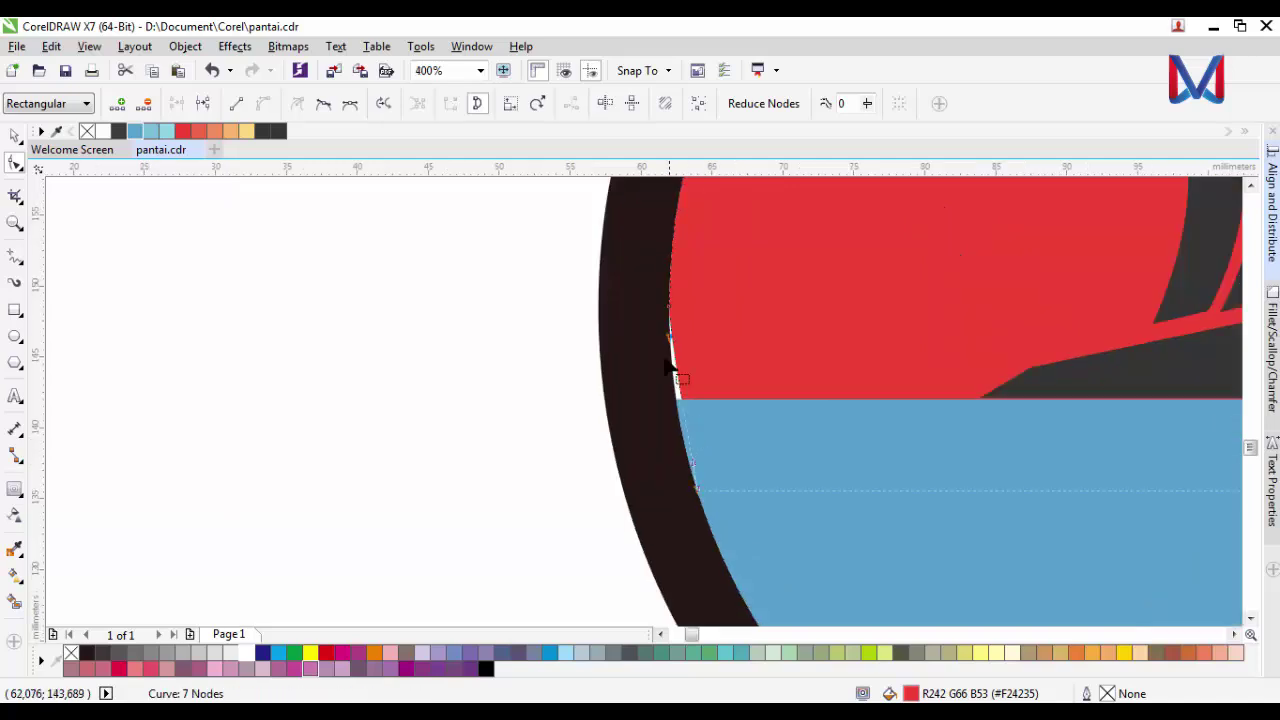
left_click_drag(670, 343, 671, 395)
scroll(665, 398, "up", 1)
scroll(632, 406, "down", 3)
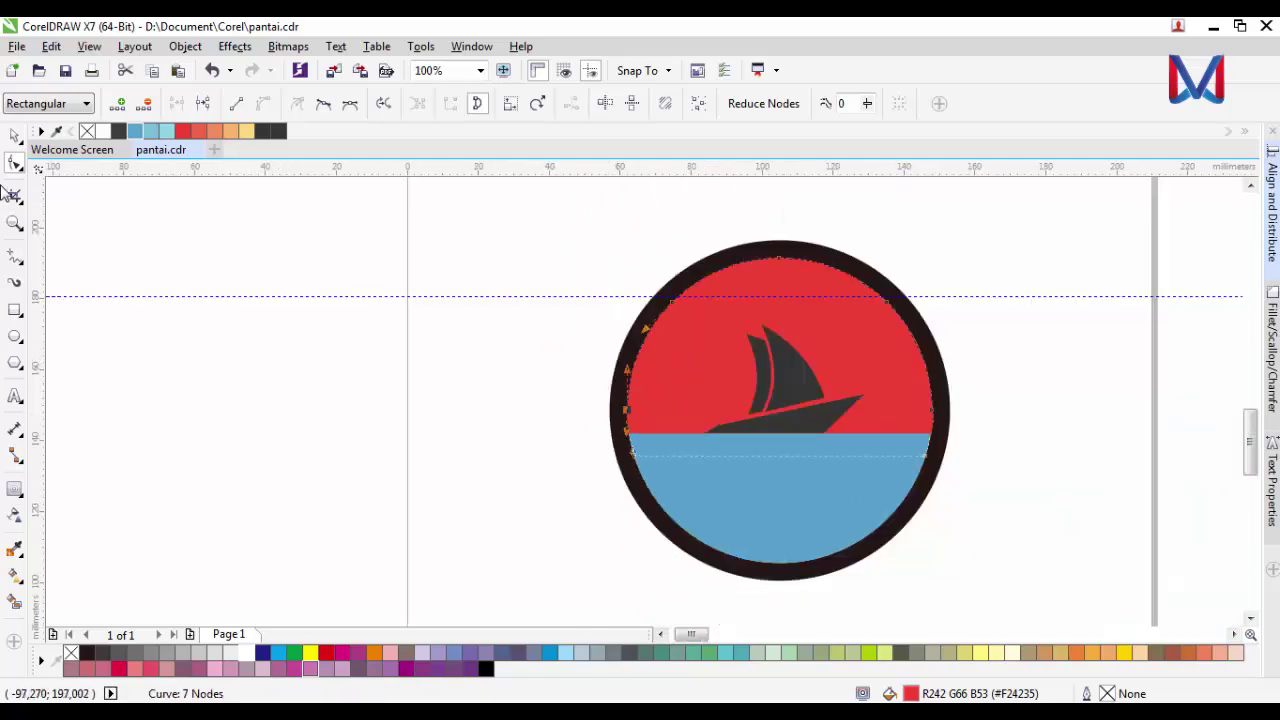
key("space")
- Change the stacking order of the blue sea shape
scroll(659, 408, "up", 1)
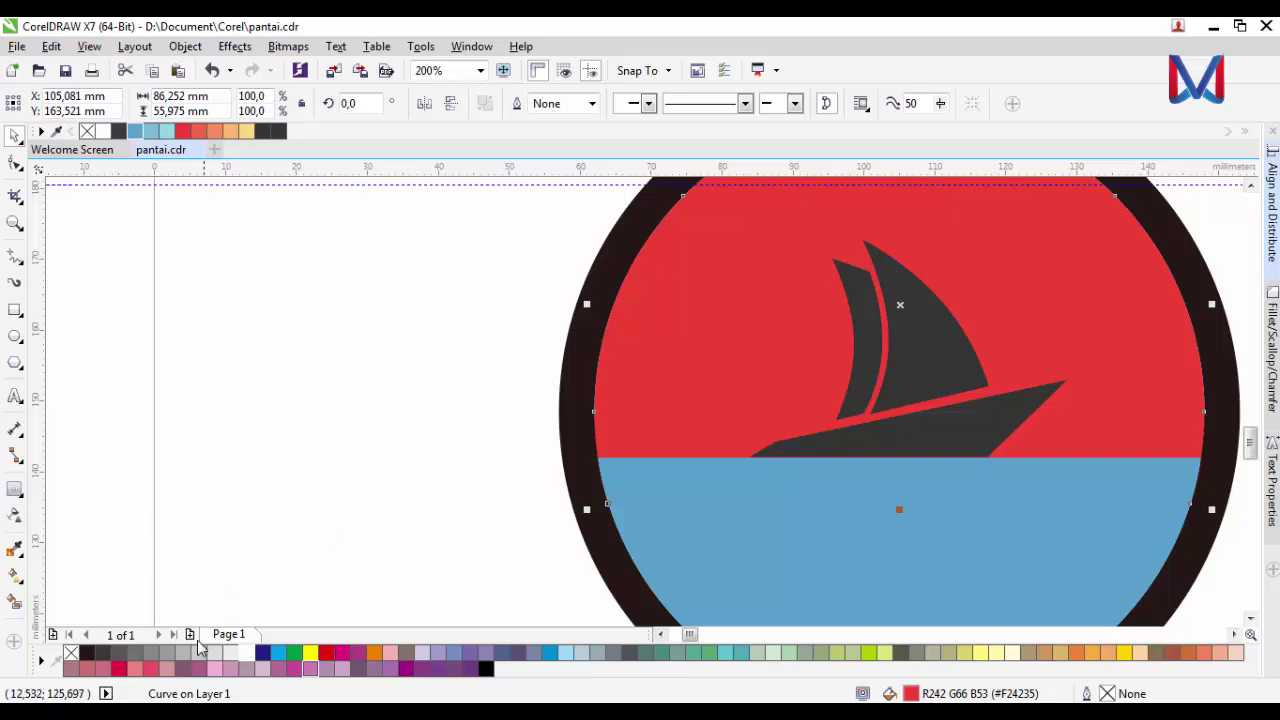
right_click(647, 522)
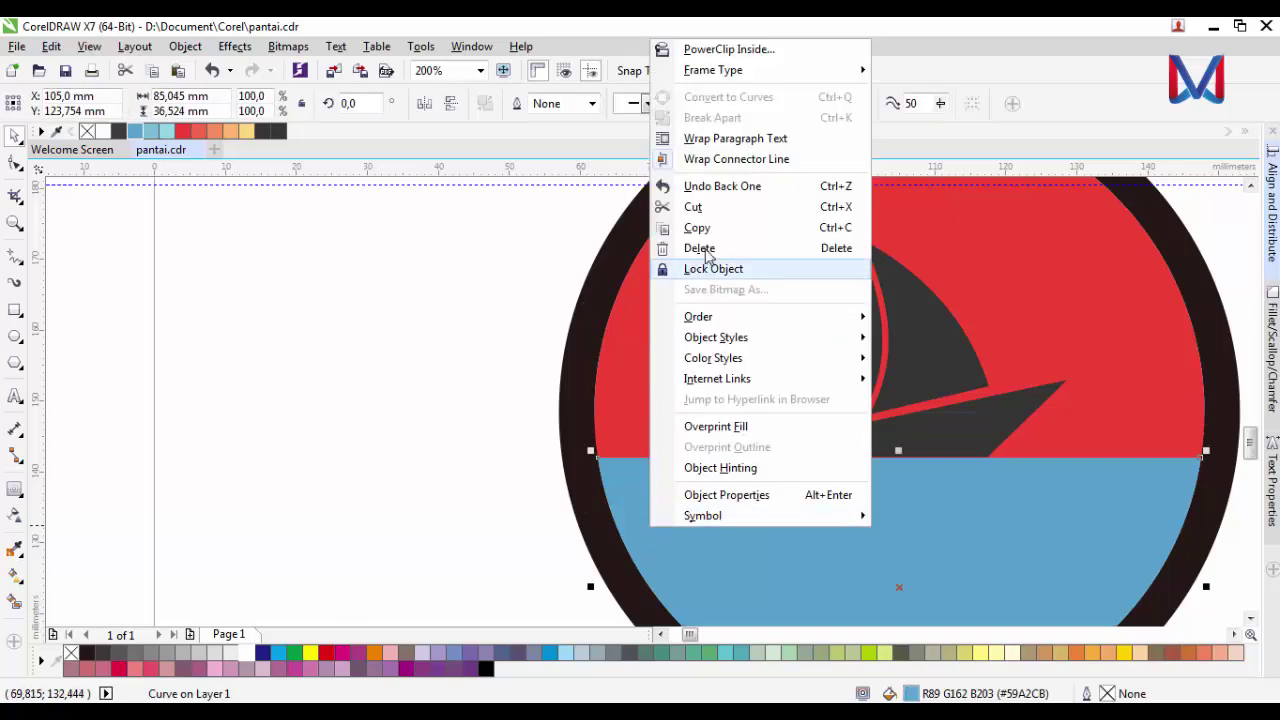
mouse_move(748, 313)
left_click(960, 474)
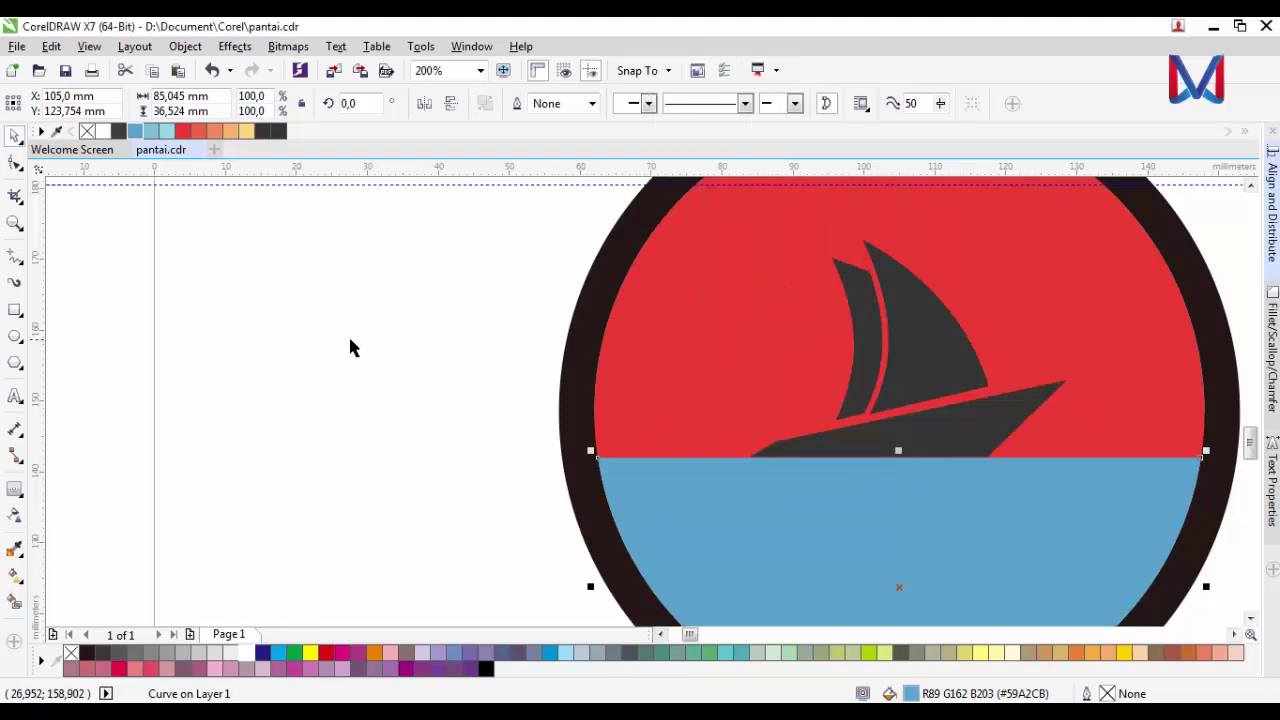
scroll(350, 340, "down", 2)
left_click(755, 370)
- Select all three sailboat pieces and nudge them down 0.2 mm to close the gap at the waterline
scroll(456, 395, "up", 2)
scroll(566, 273, "up", 1)
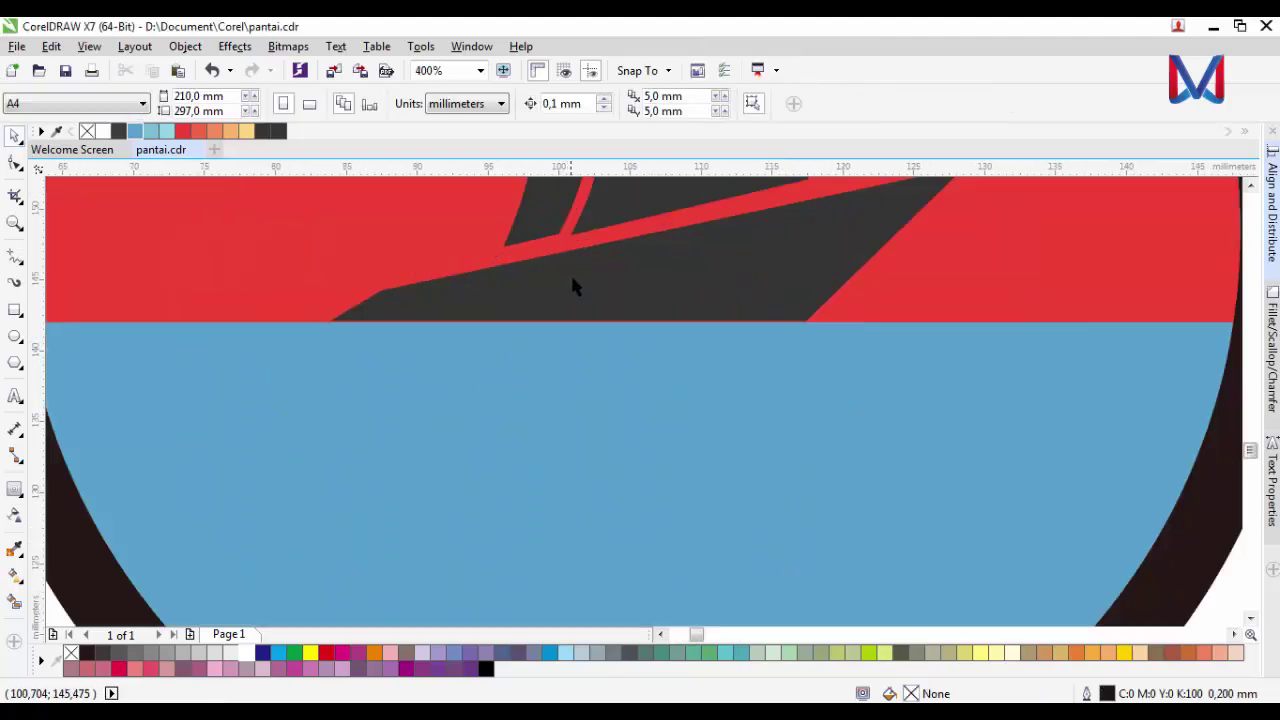
scroll(573, 287, "down", 3)
scroll(587, 337, "up", 1)
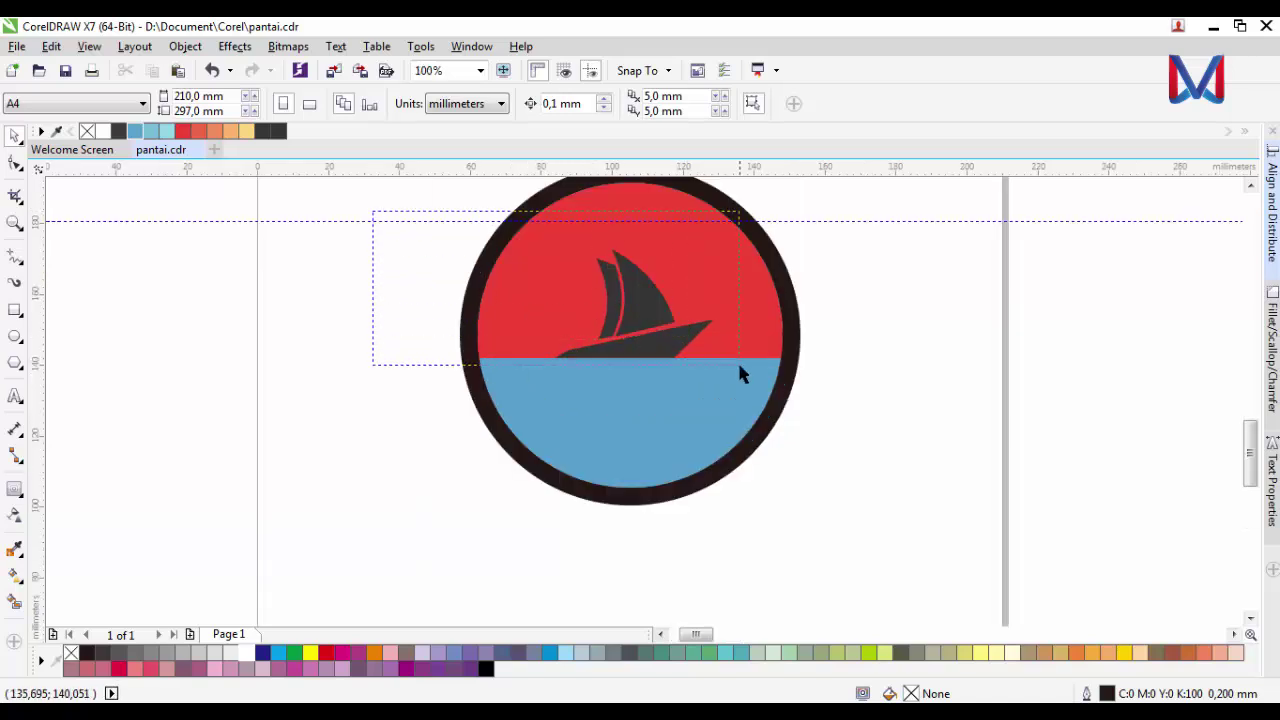
left_click_drag(740, 368, 738, 364)
scroll(700, 368, "up", 1)
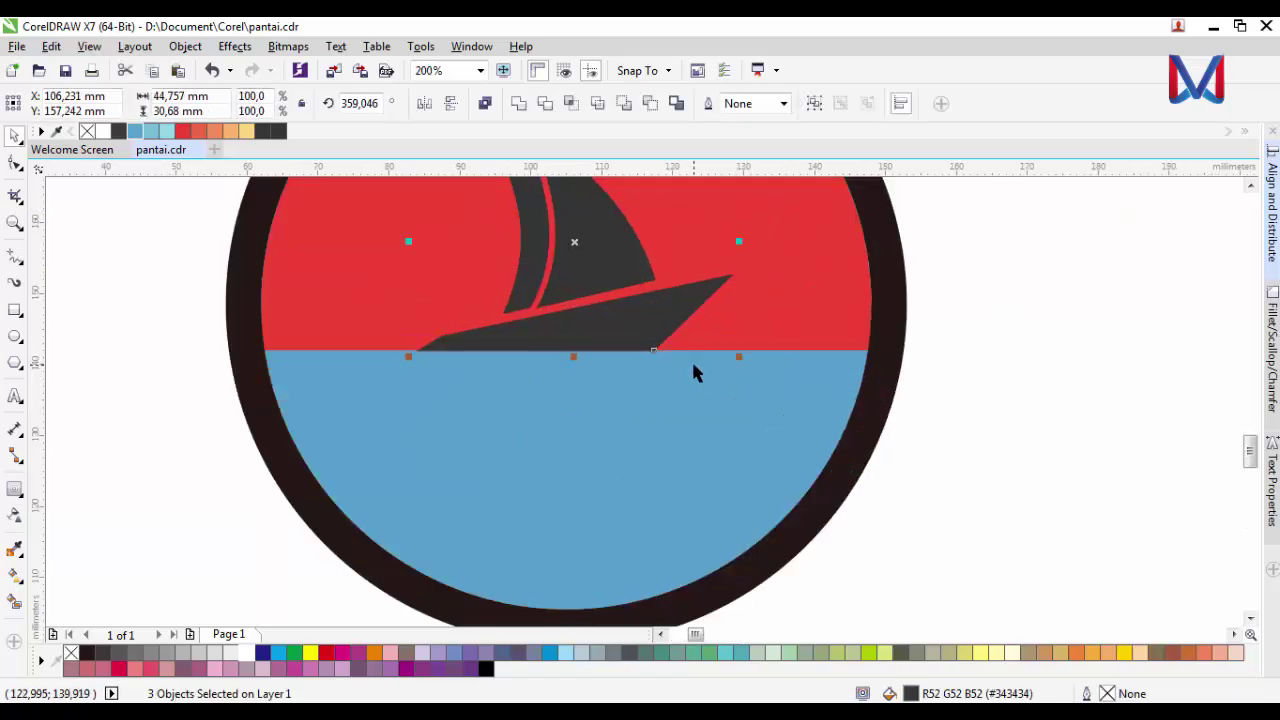
scroll(491, 371, "up", 2)
scroll(317, 337, "down", 2)
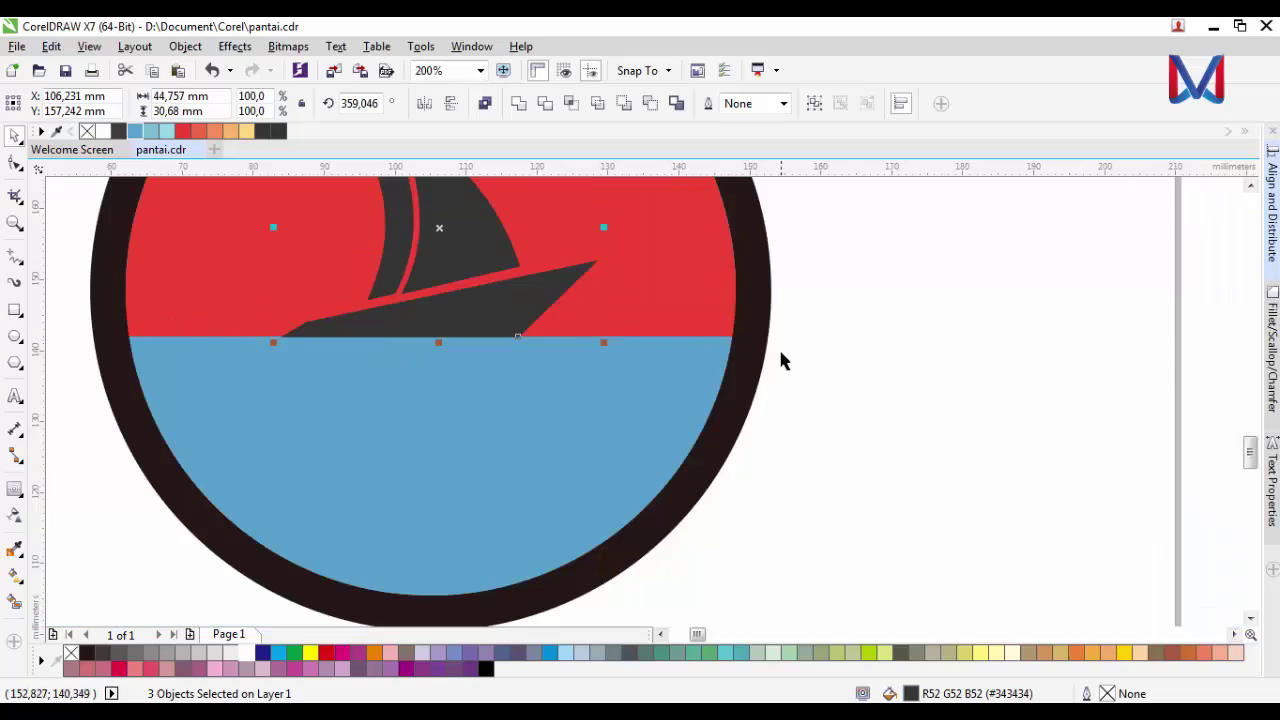
- Apply a vertical linear fountain fill to the blue sea, starting at the waterline and ending near the bottom of the shape
left_click(868, 412)
scroll(850, 375, "down", 1)
scroll(570, 385, "down", 1)
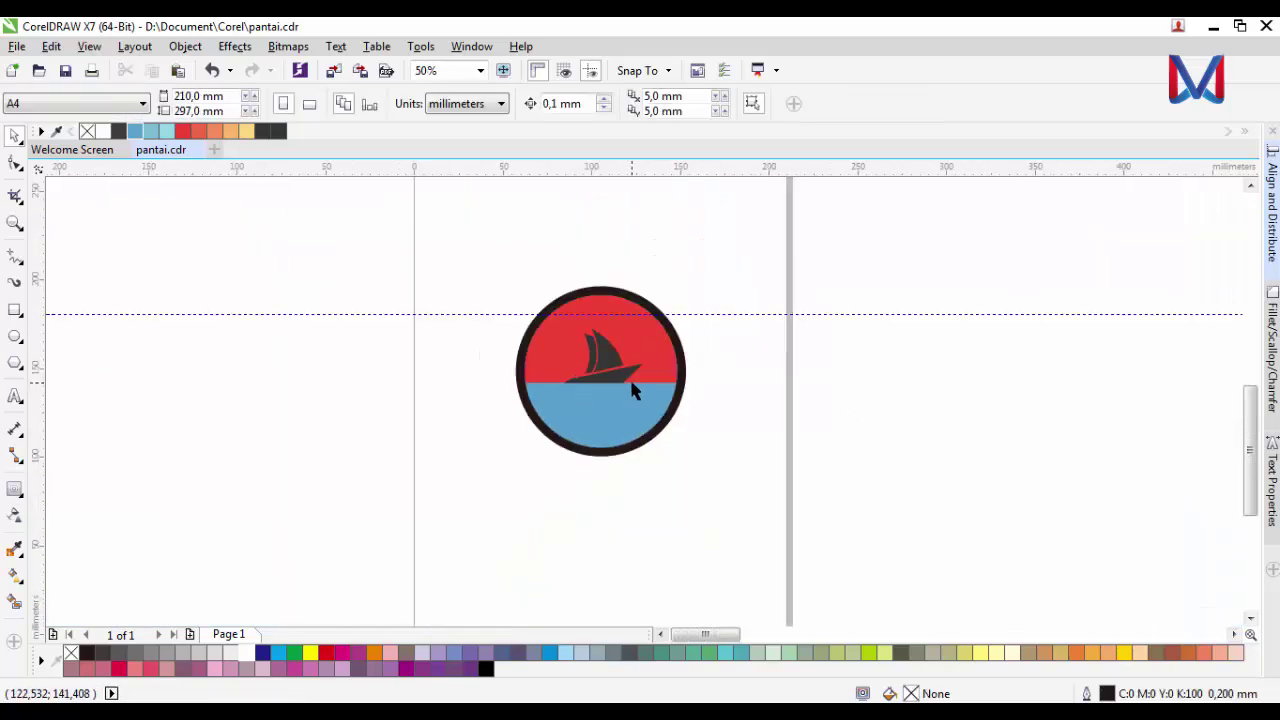
scroll(598, 344, "up", 1)
scroll(572, 456, "down", 1)
scroll(614, 491, "up", 1)
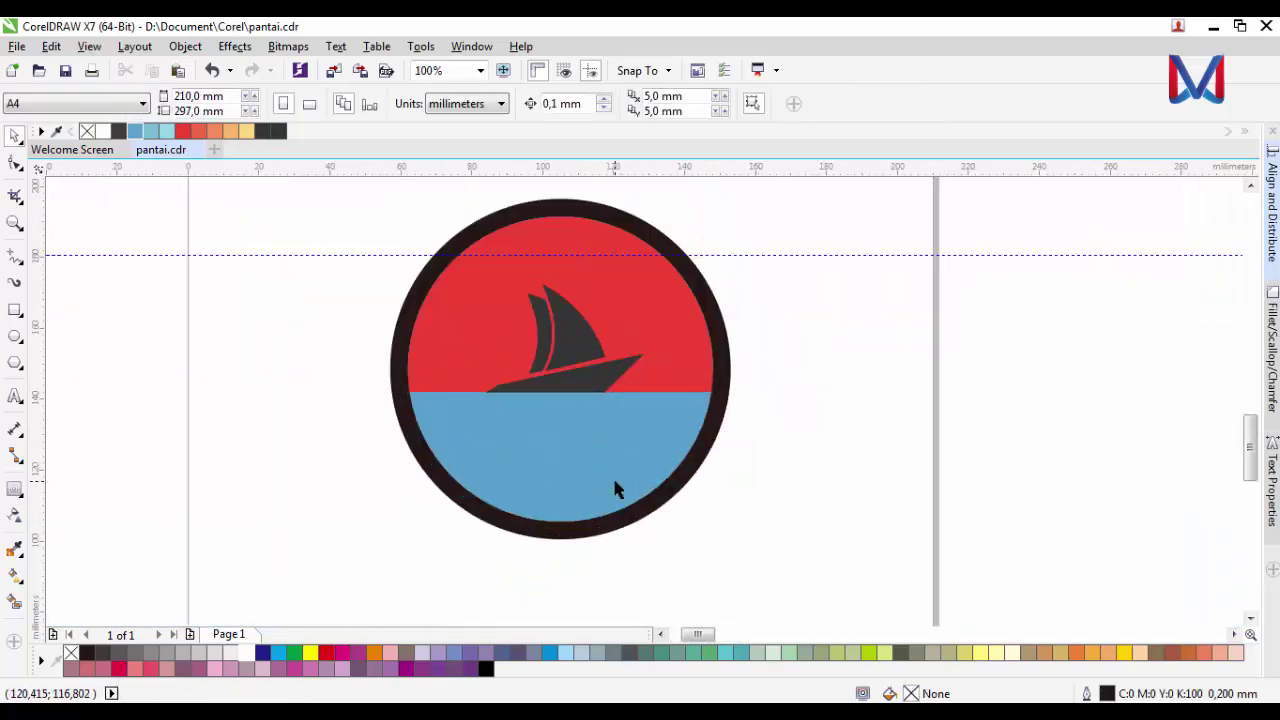
left_click(563, 457)
scroll(563, 457, "up", 1)
scroll(543, 427, "down", 2)
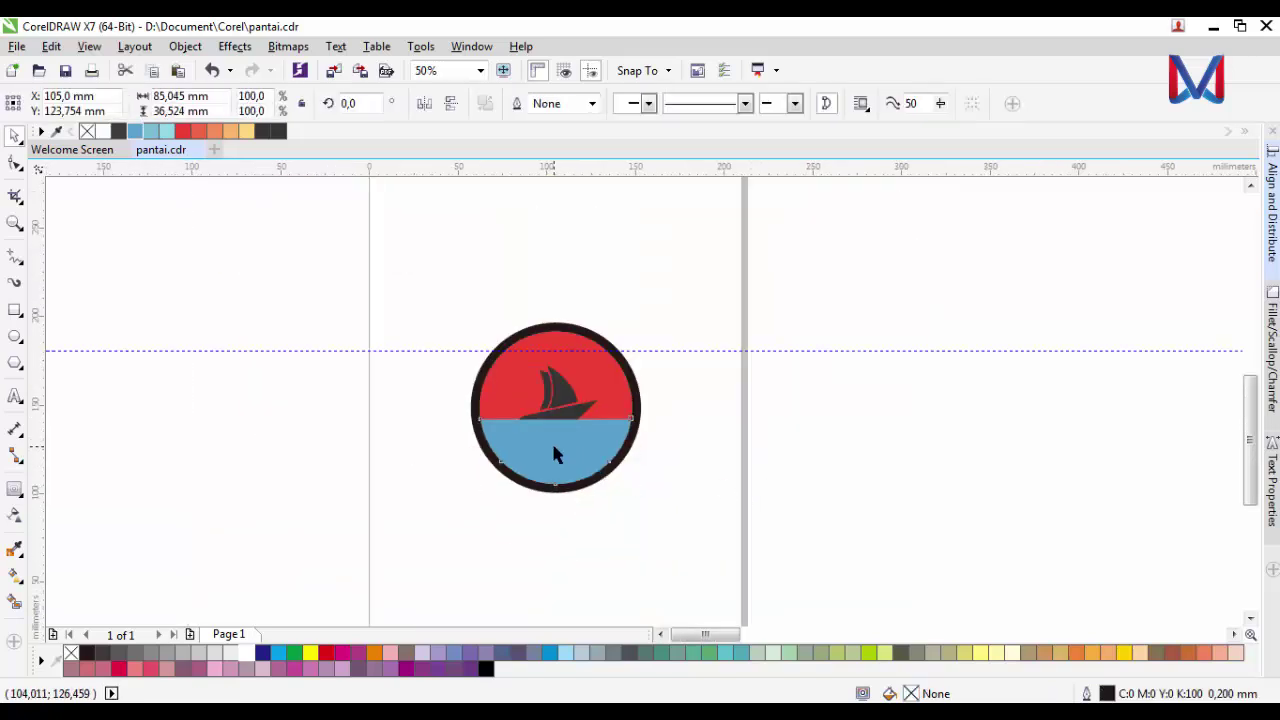
scroll(554, 449, "up", 1)
scroll(556, 446, "up", 1)
key("g")
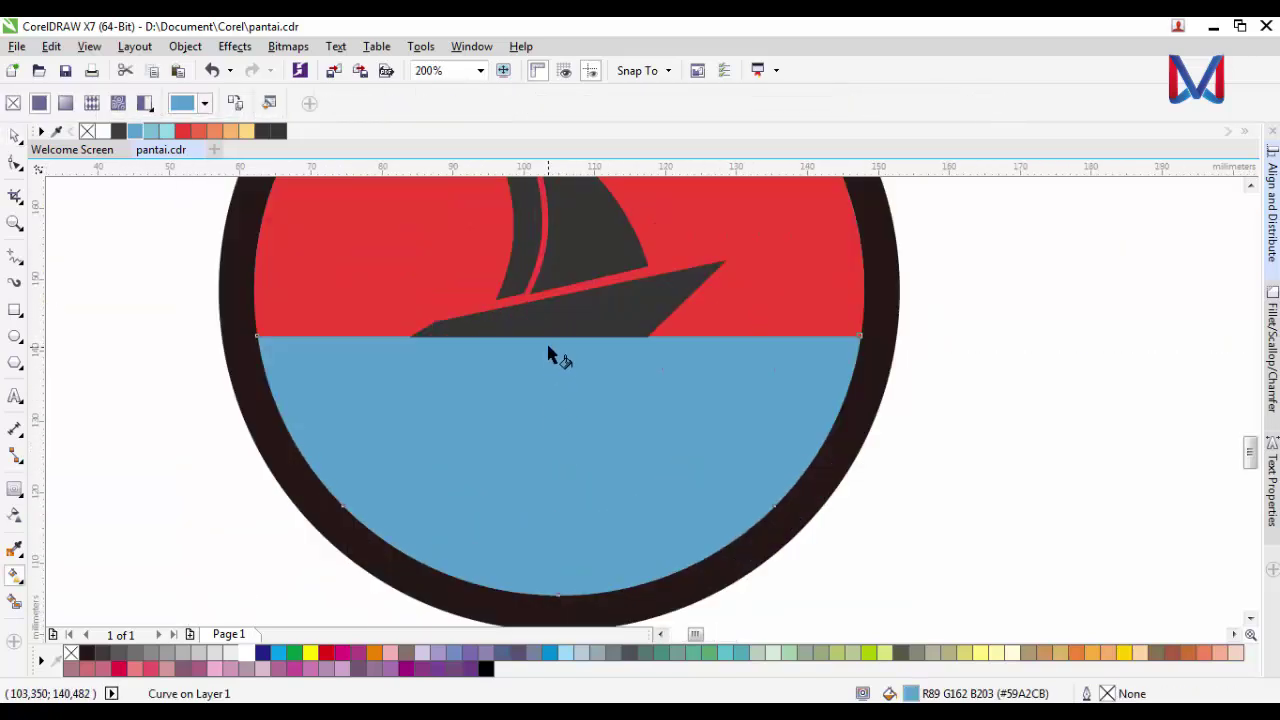
left_click_drag(547, 474, 540, 572)
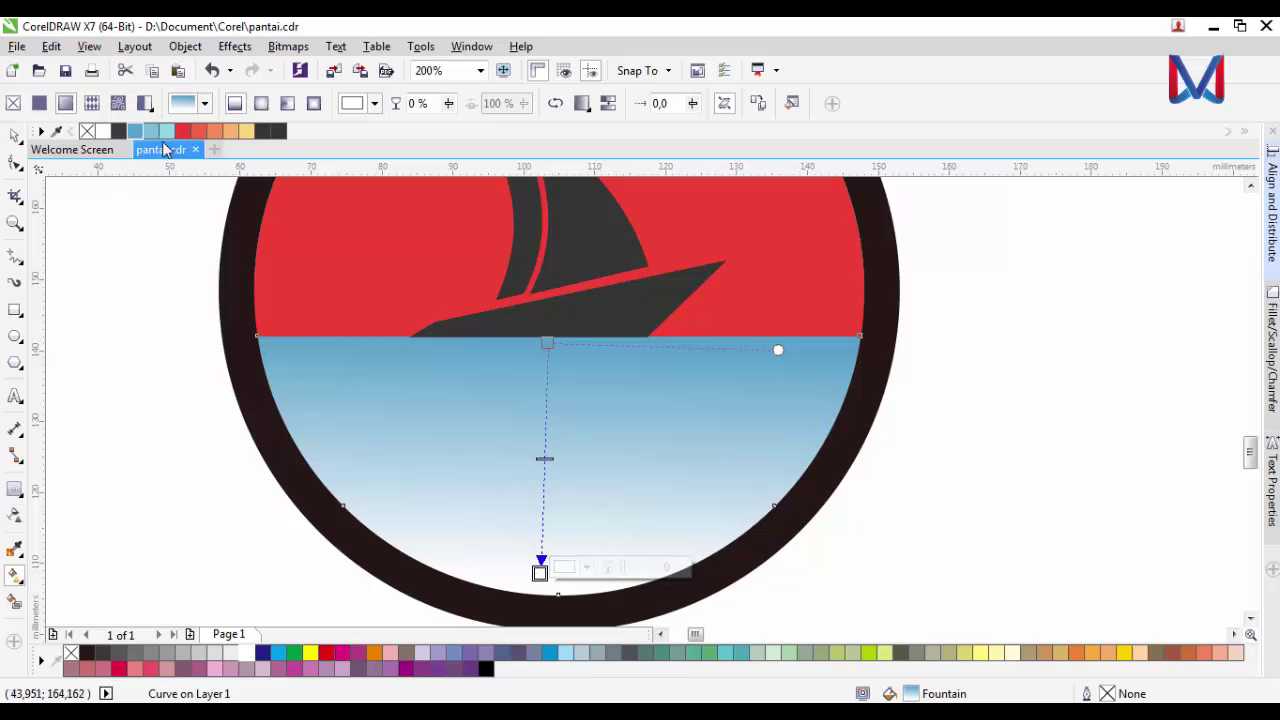
- Set the sea gradient's end colour to light cyan, extend its end to the shape's bottom edge and start it slightly below the waterline
scroll(519, 468, "down", 1)
scroll(530, 520, "up", 1)
left_click_drag(532, 522, 535, 542)
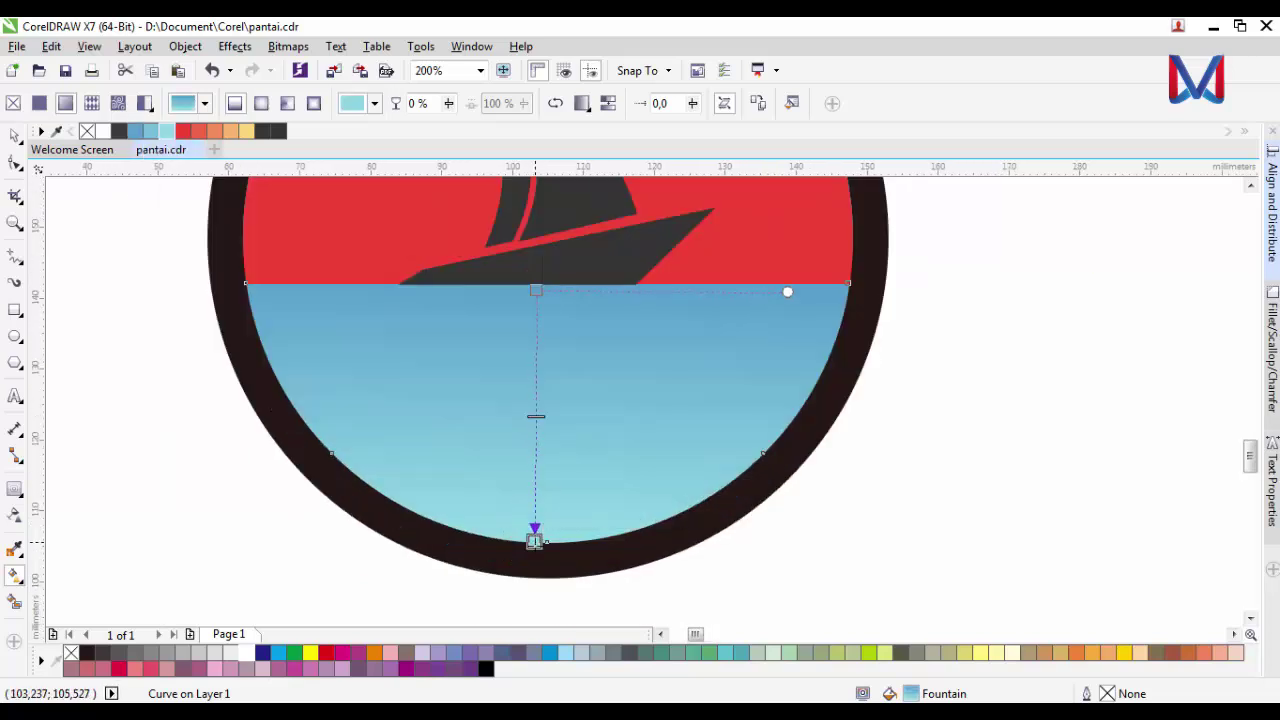
scroll(540, 494, "down", 1)
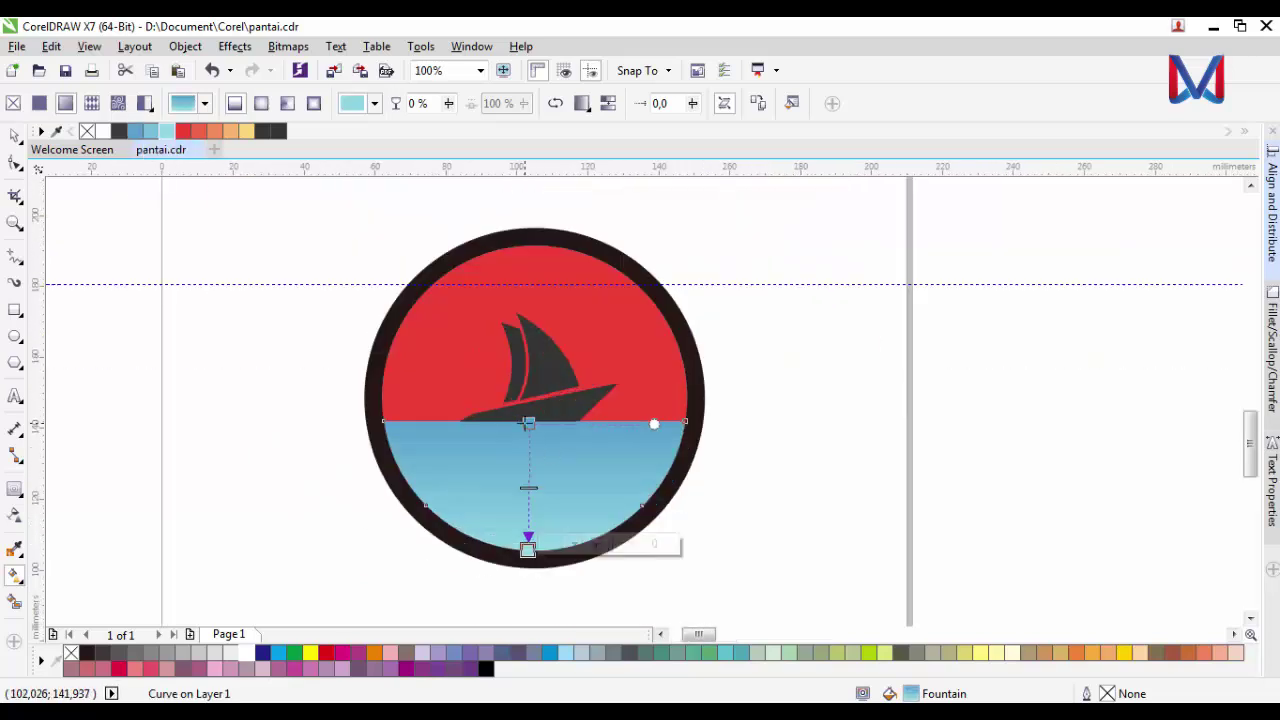
left_click_drag(527, 423, 528, 435)
scroll(531, 466, "up", 2)
scroll(529, 477, "down", 2)
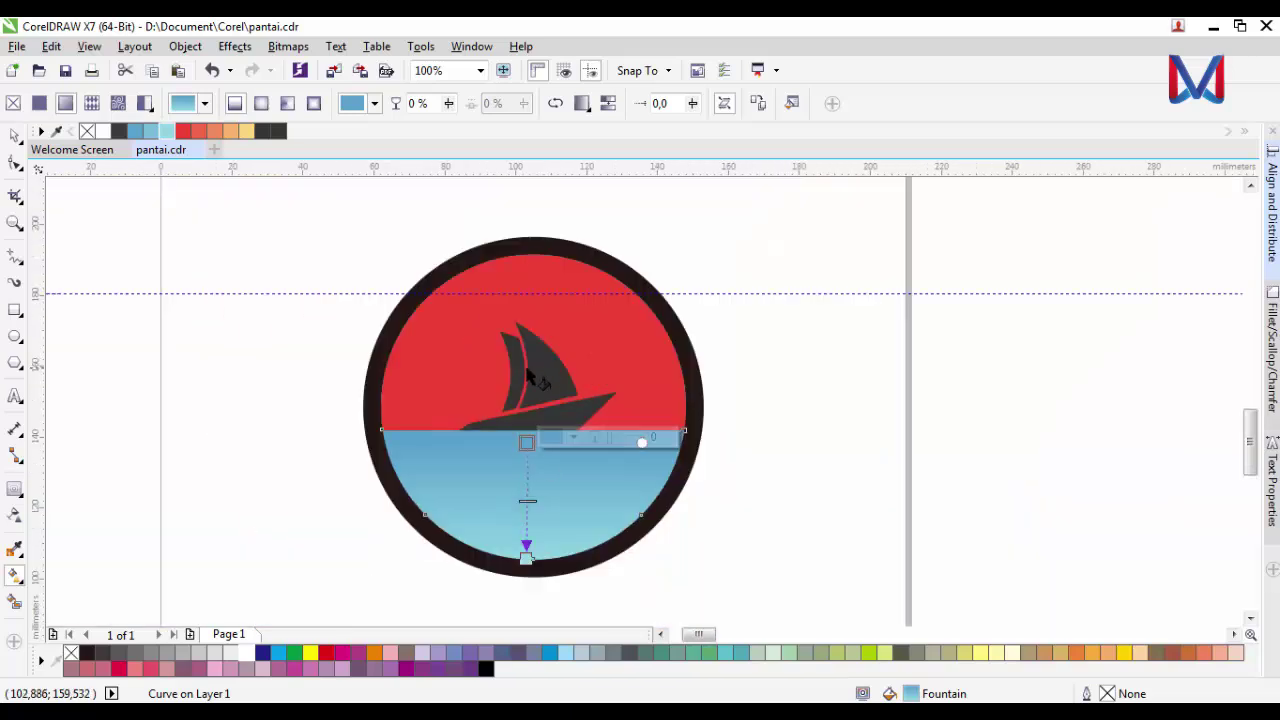
- Apply a vertical linear gradient to the sky, from red at the waterline to pale yellow at the ring's inner top edge
left_click(565, 428)
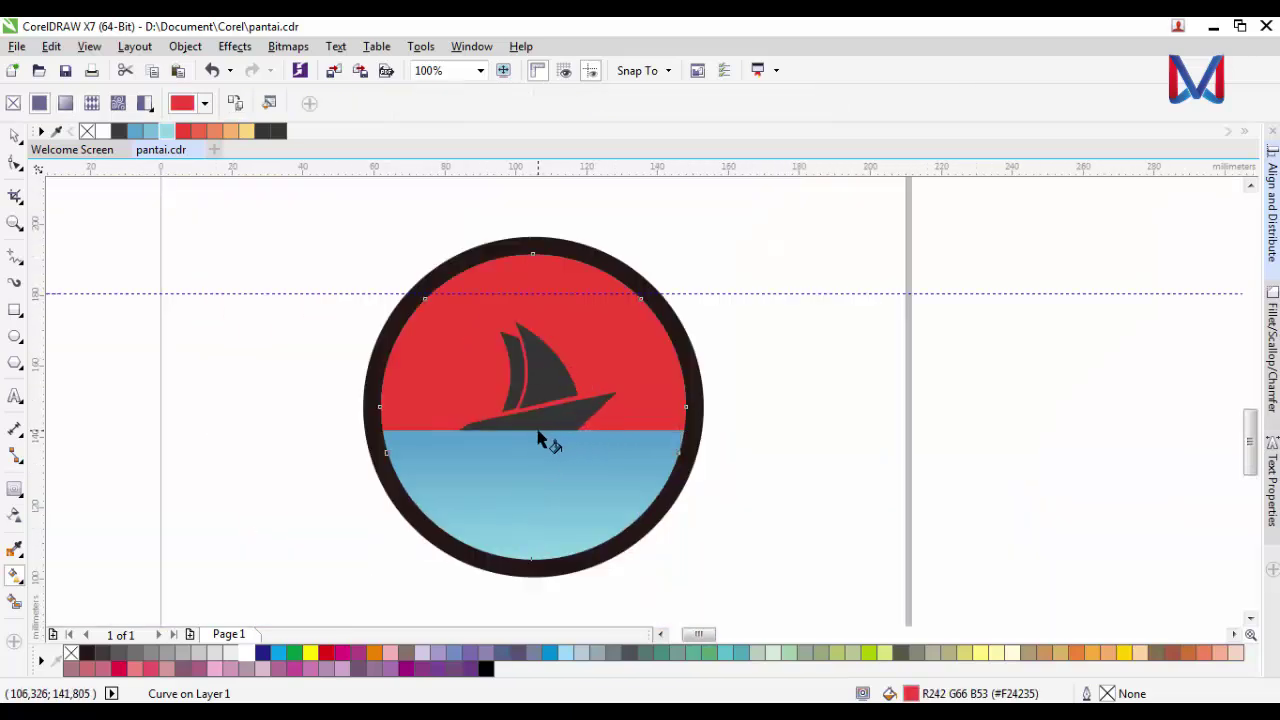
left_click_drag(538, 388, 538, 283)
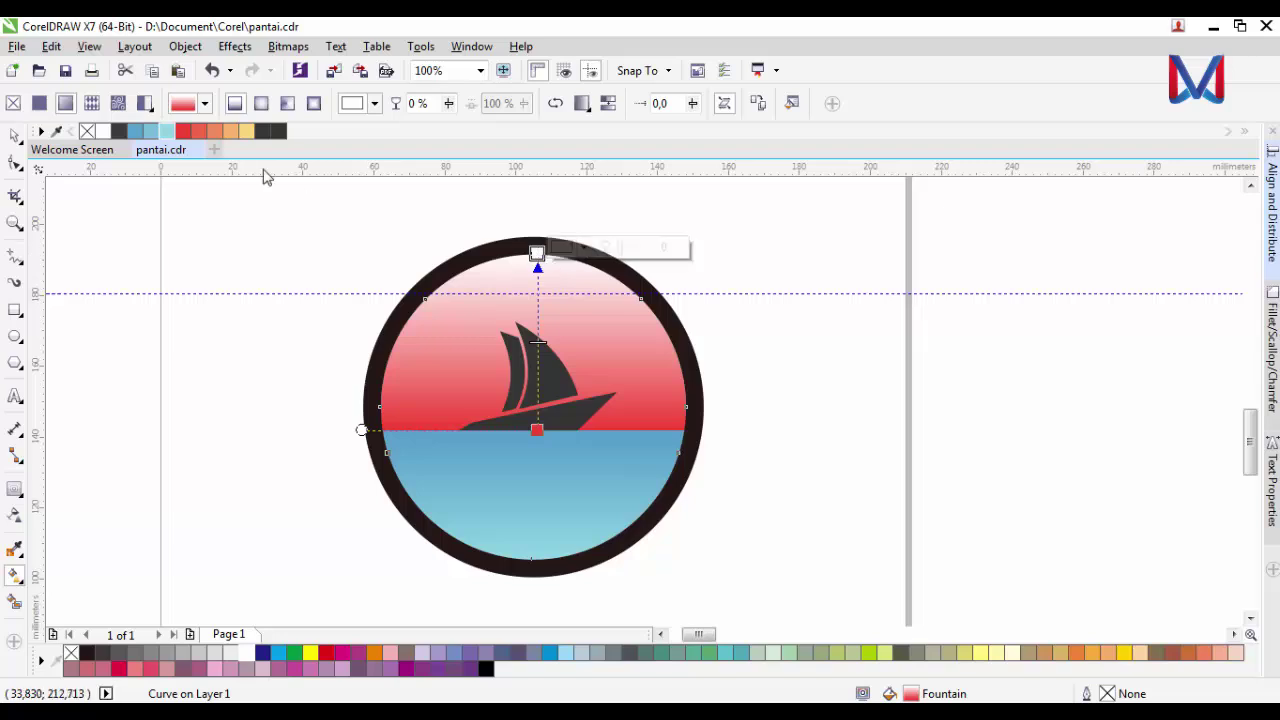
left_click_drag(247, 131, 537, 255)
scroll(537, 346, "up", 1)
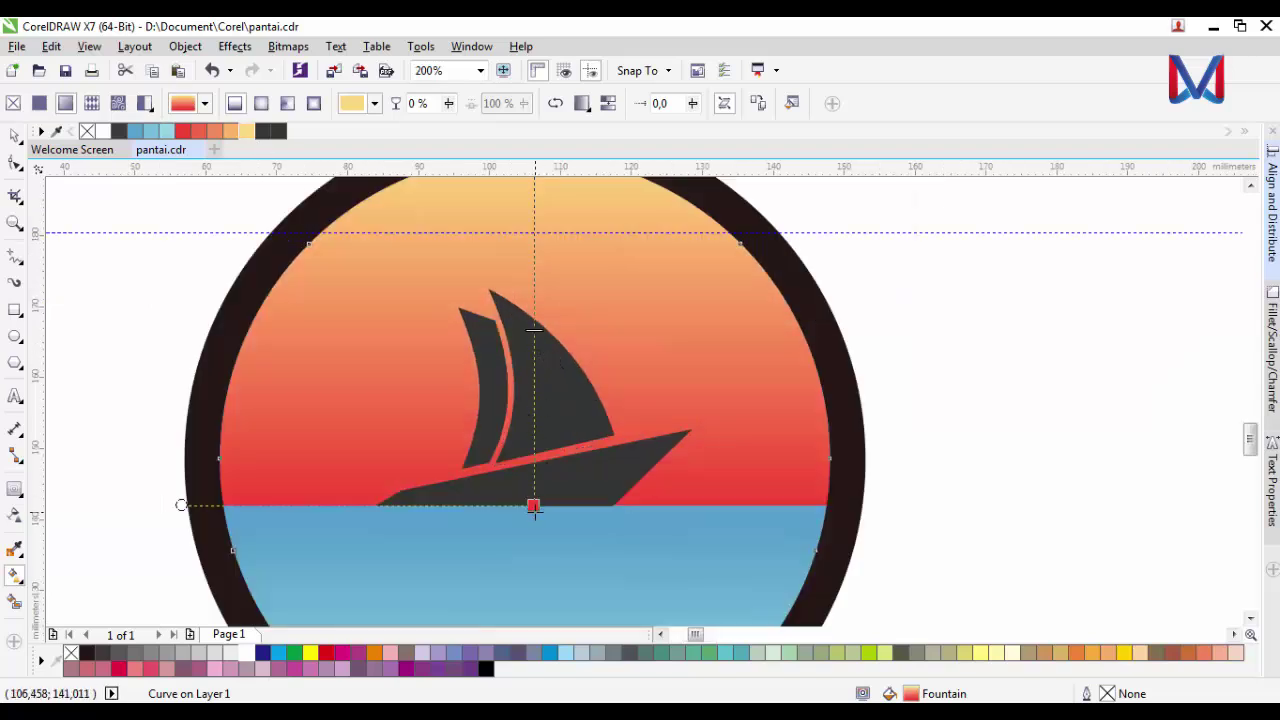
- Move the sky gradient's red end slightly above the waterline and shift its midpoint upward
left_click_drag(533, 507, 533, 482)
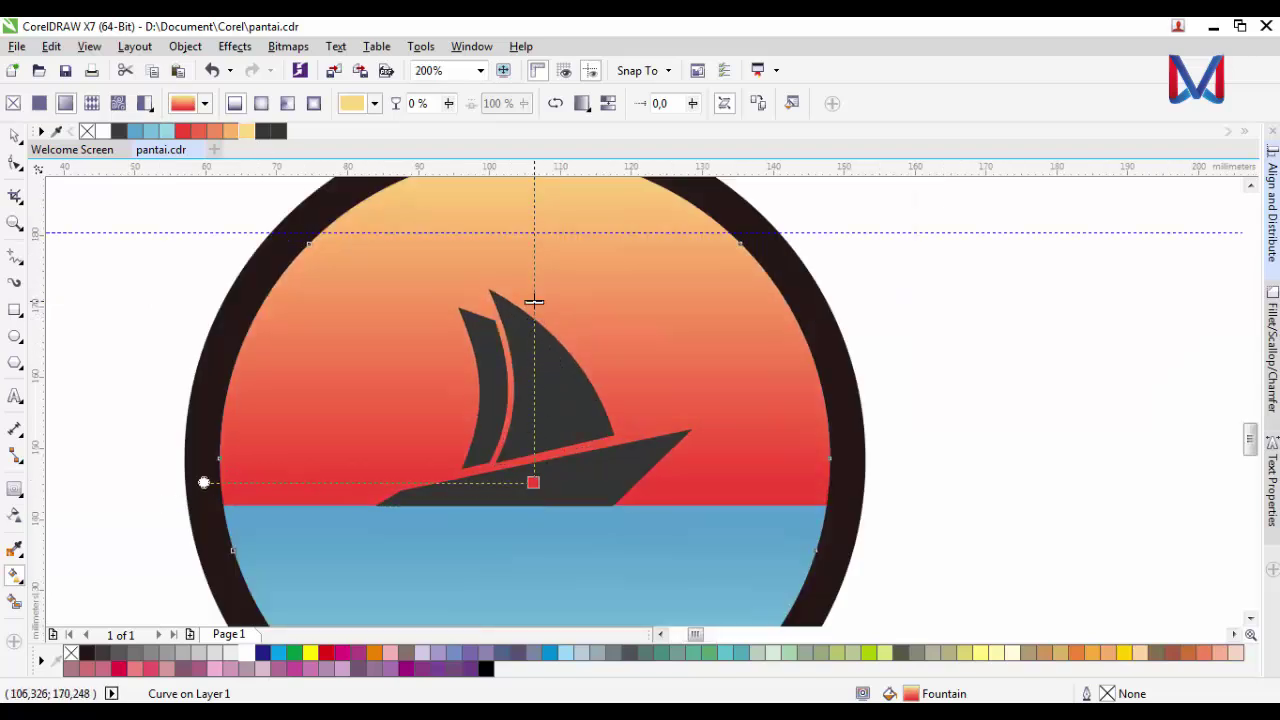
left_click_drag(534, 300, 534, 288)
scroll(523, 324, "down", 1)
left_click(15, 137)
key("Escape")
- Examine the sky and sea gradients across the whole round illustration
scroll(425, 366, "down", 1)
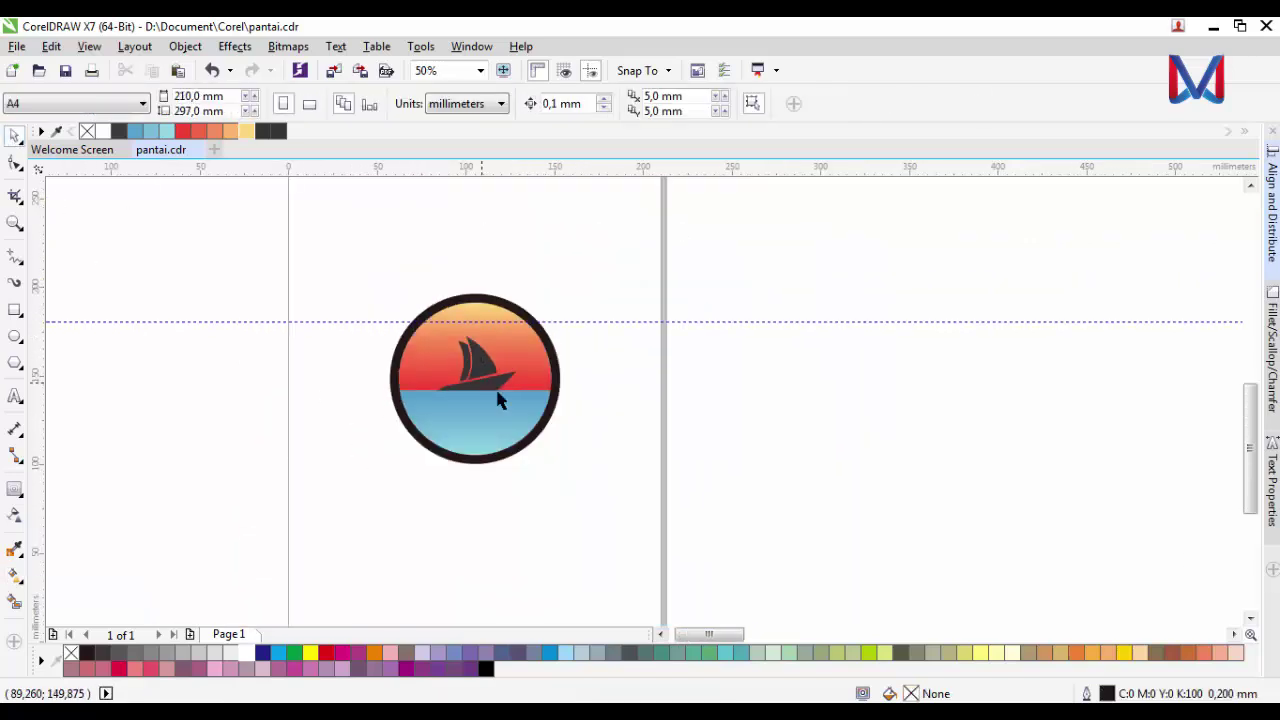
scroll(599, 428, "down", 1)
scroll(569, 425, "up", 1)
scroll(408, 252, "up", 1)
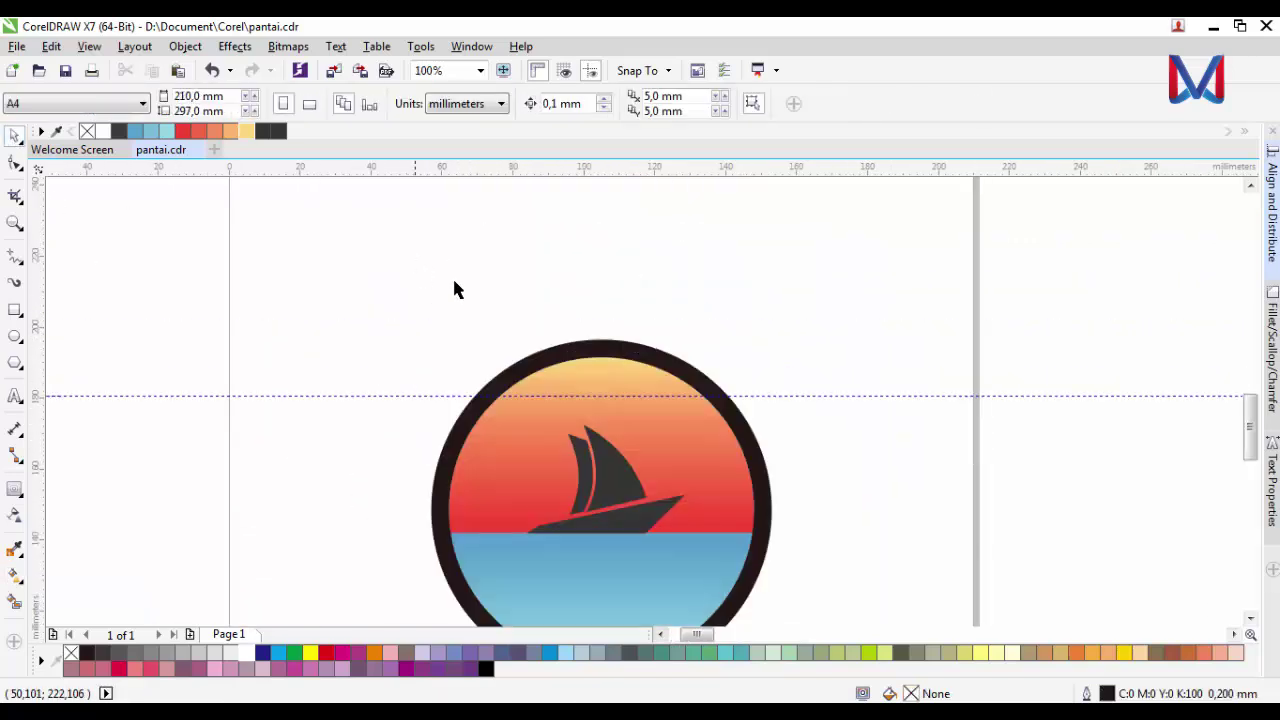
scroll(810, 492, "down", 1)
scroll(820, 510, "up", 1)
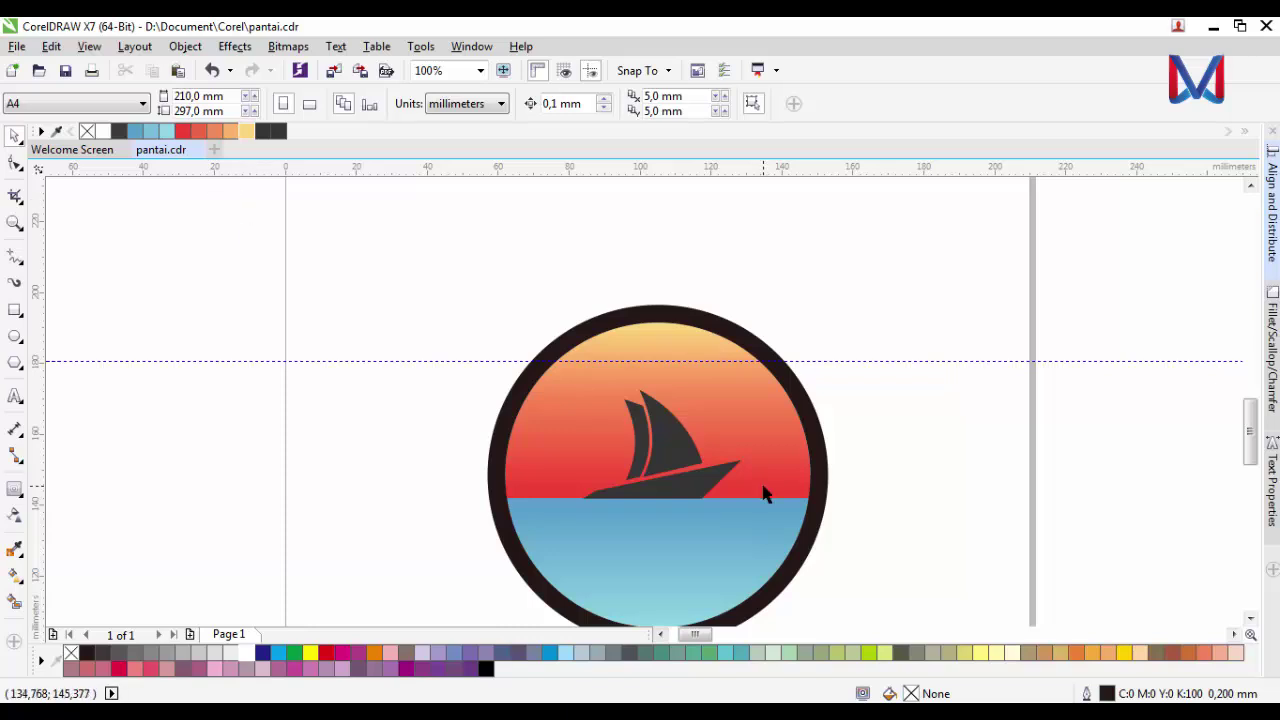
scroll(763, 494, "up", 1)
scroll(661, 452, "down", 1)
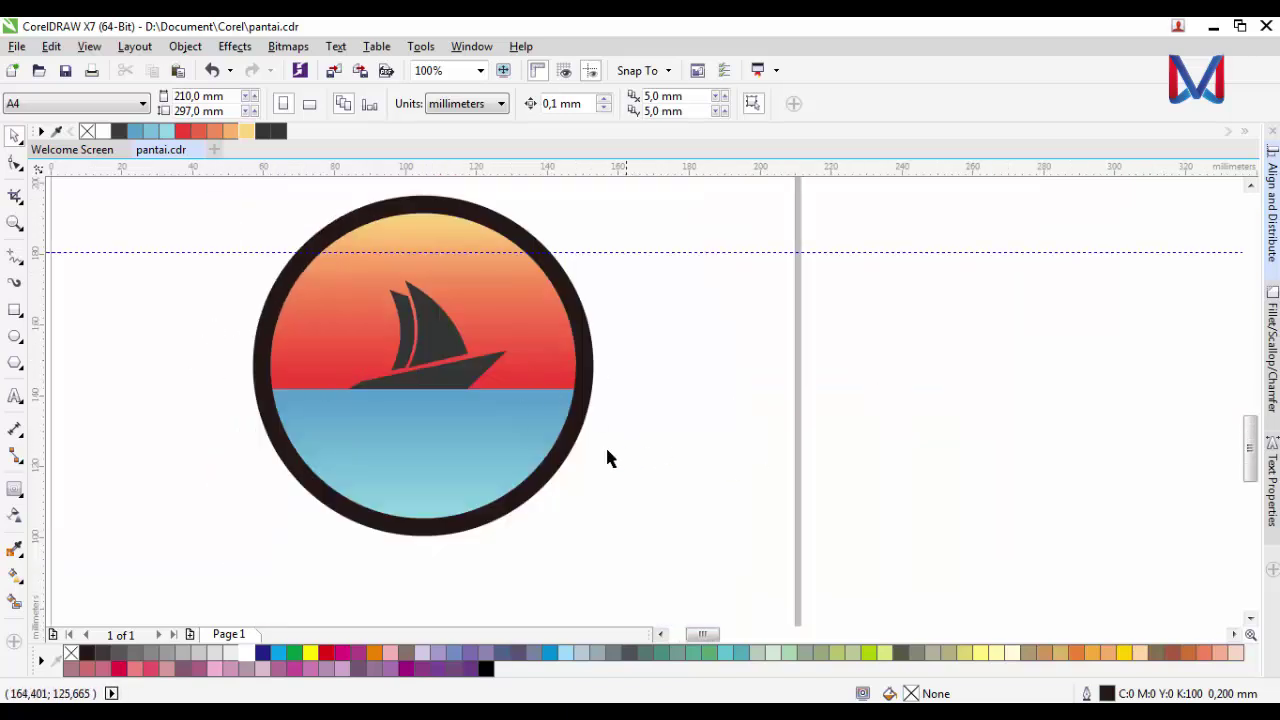
scroll(803, 572, "down", 1)
scroll(598, 497, "up", 1)
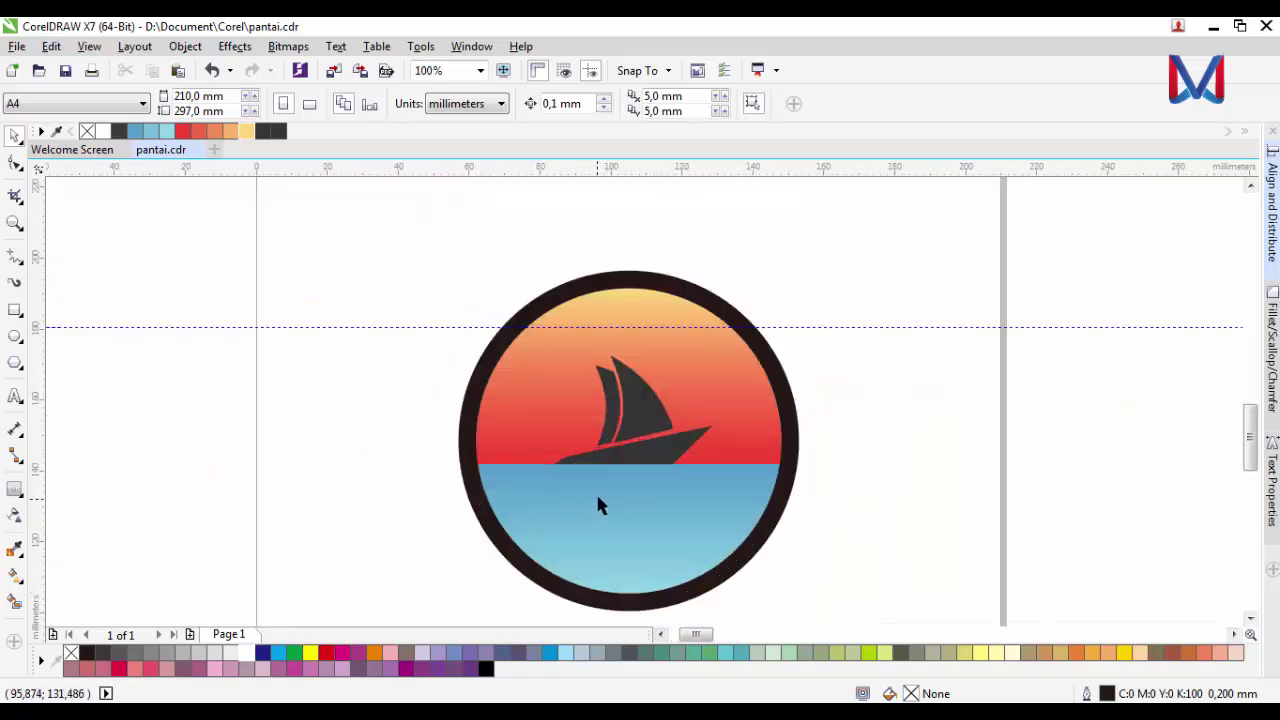
- Draw a downward-pointing triangle about 14.7 mm wide and 6.5 mm high to the left of the ring and convert it to curves
left_click(20, 366)
left_click_drag(290, 362, 351, 330)
left_click(13, 161)
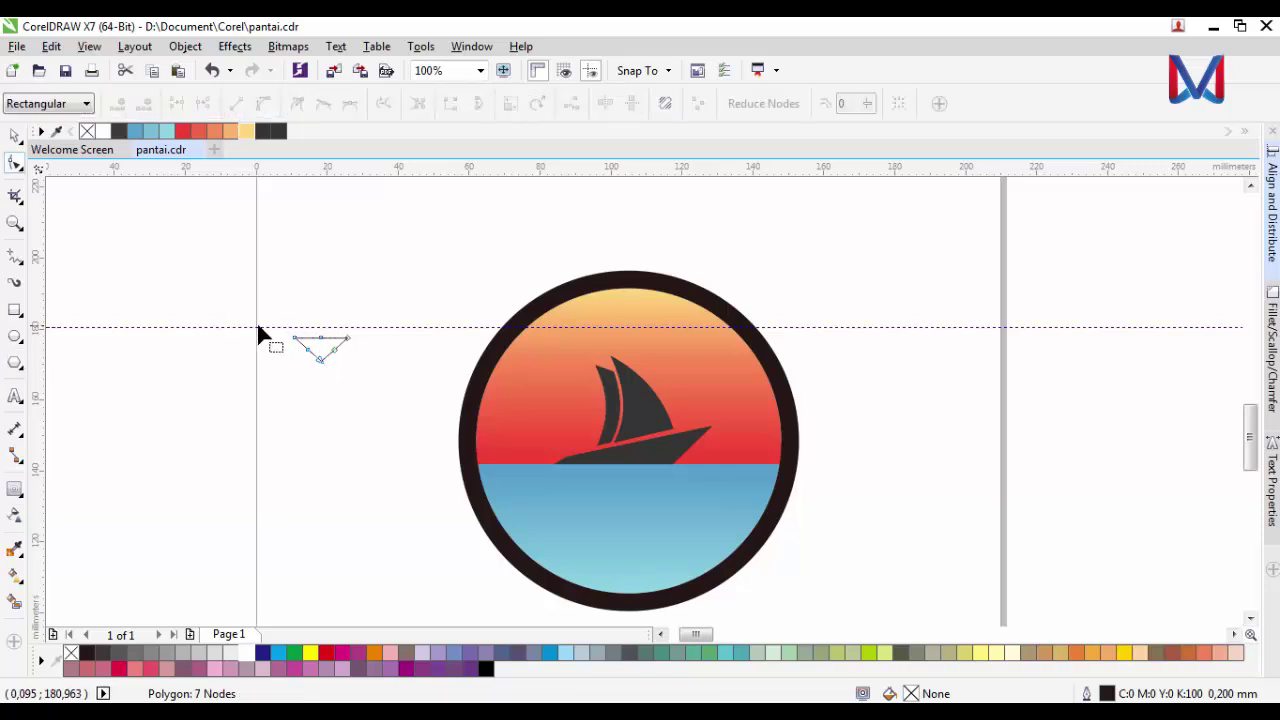
scroll(293, 329, "up", 1)
left_click(14, 138)
right_click(393, 396)
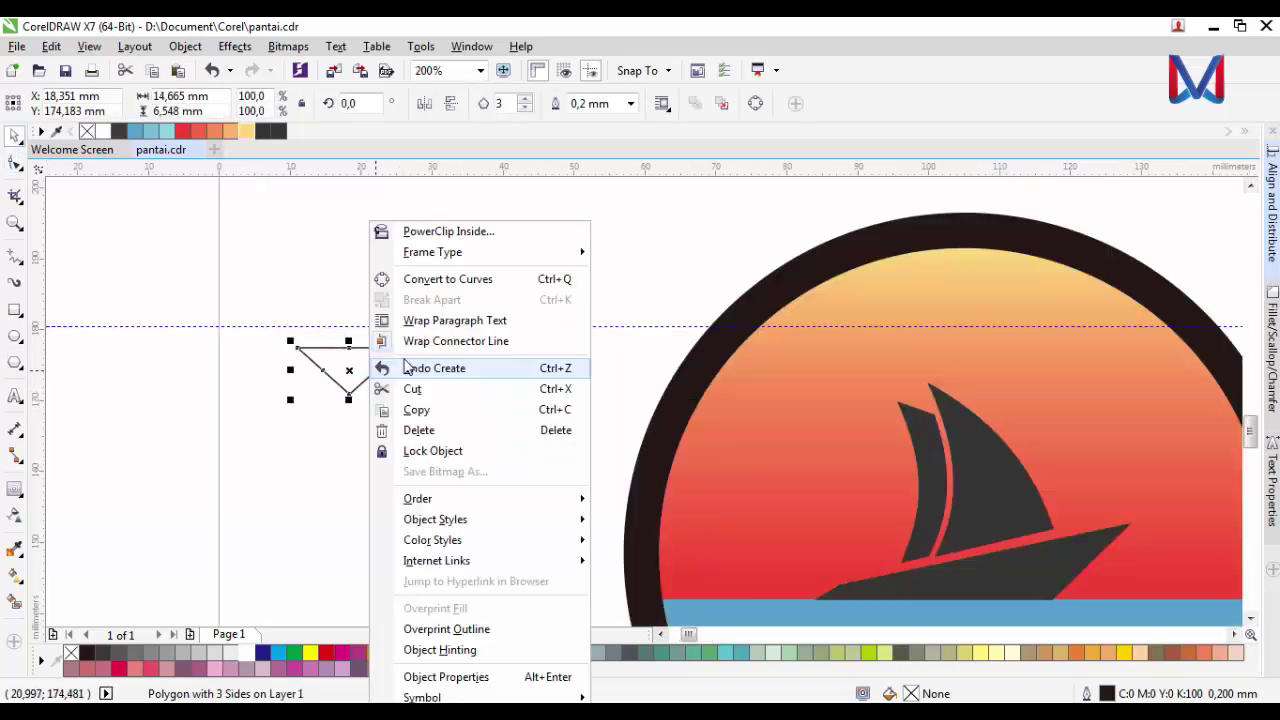
left_click(437, 277)
- Add two nodes to the triangle's top edge, one on each side of its middle node
key("F10")
scroll(343, 346, "up", 1)
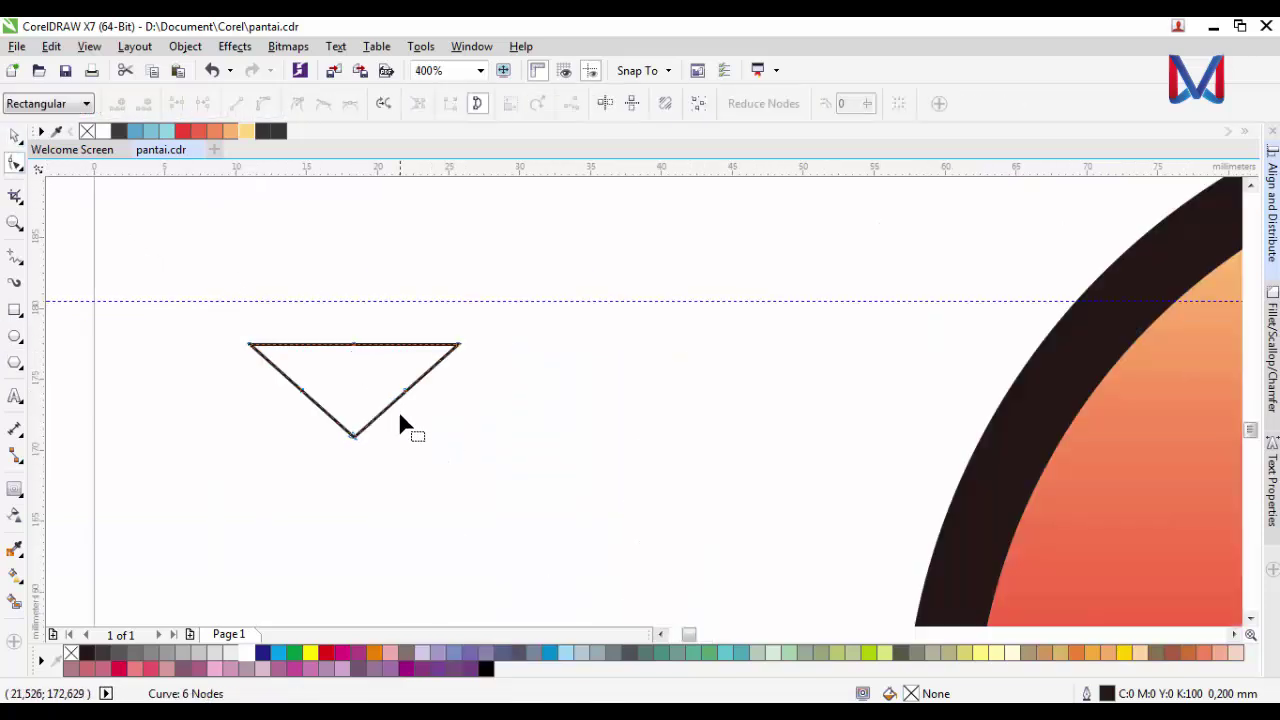
left_click(424, 346)
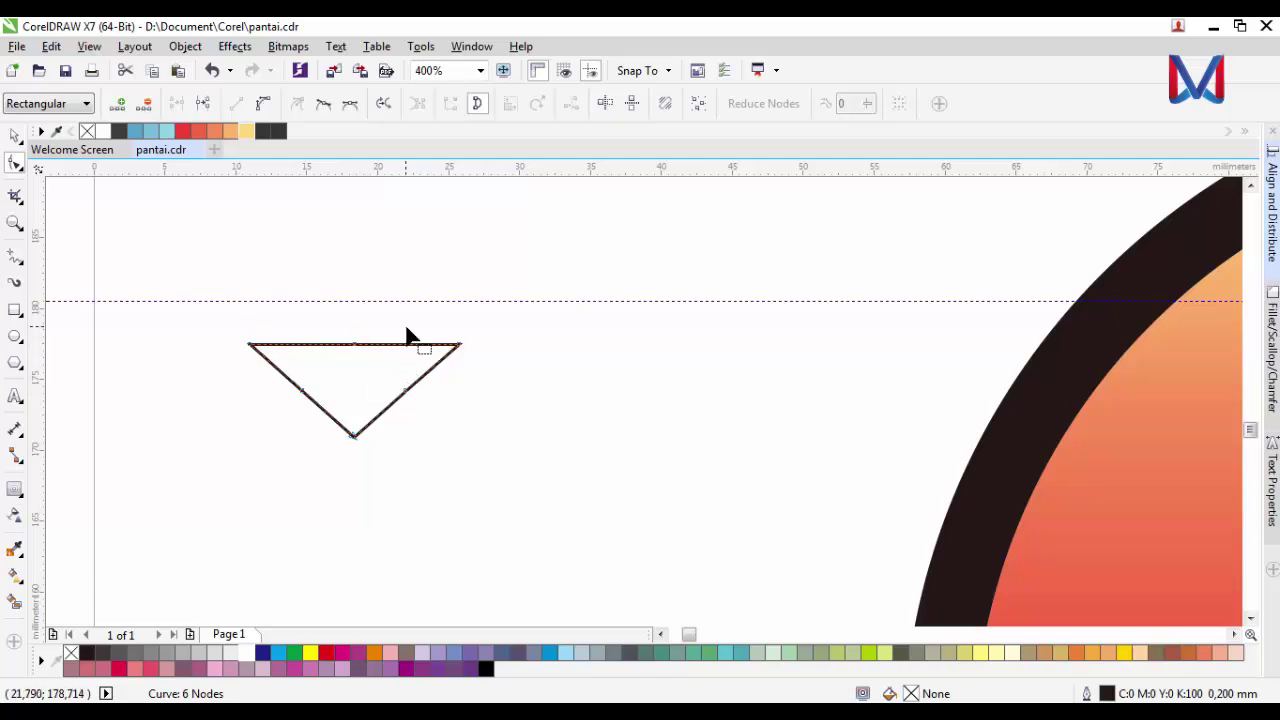
left_click(119, 104)
left_click(305, 345)
left_click(119, 104)
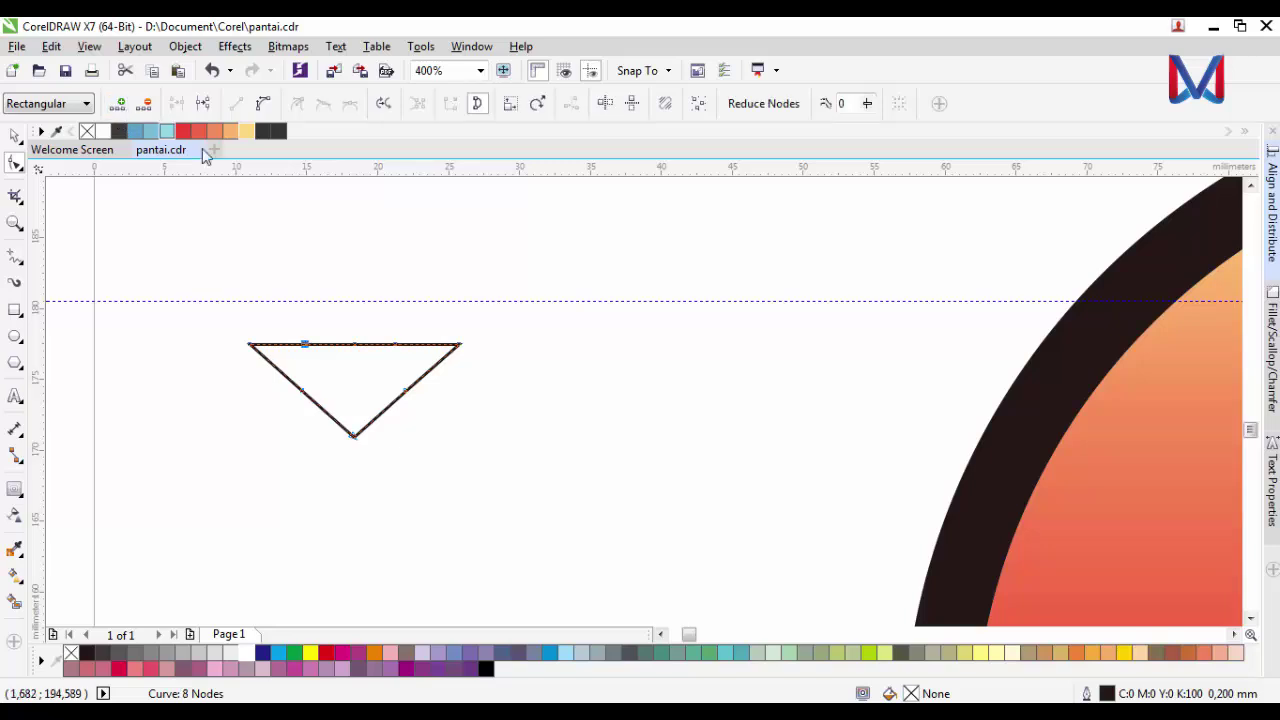
- Lower the triangle's outer corners and top middle node and raise its bottom point to form a bird with spread wings
left_click_drag(460, 345, 467, 400)
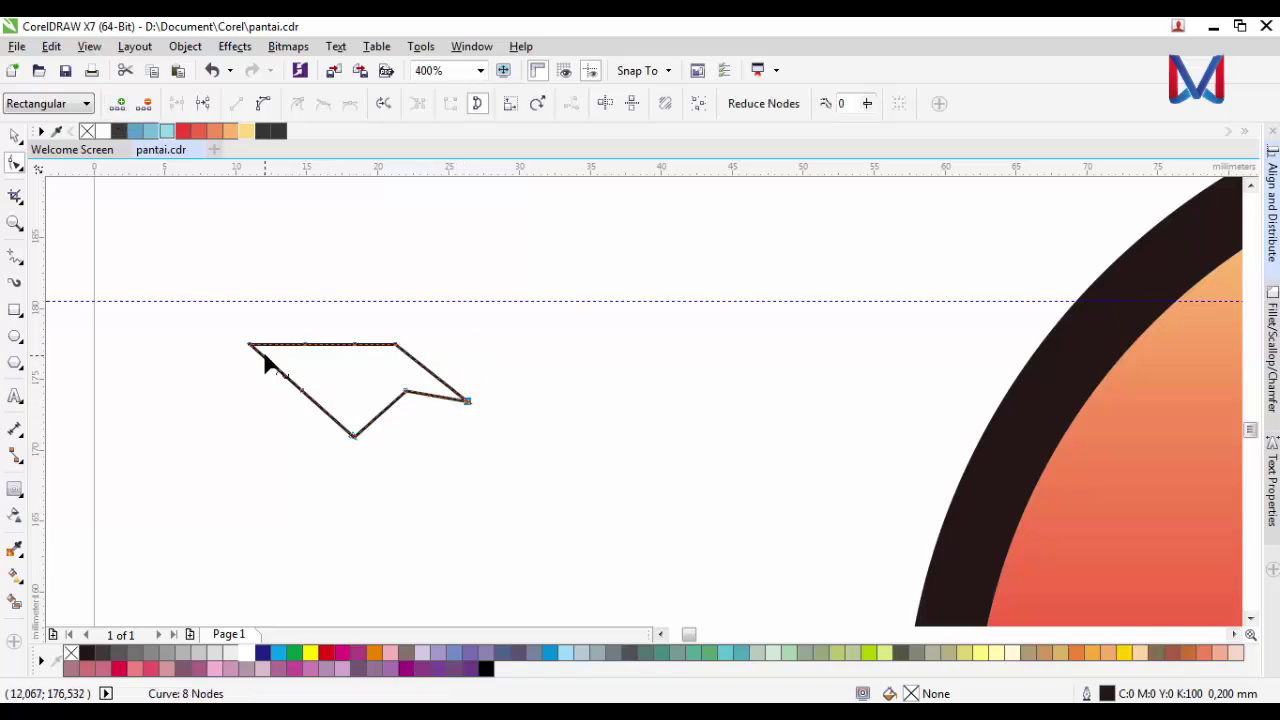
left_click_drag(250, 346, 253, 403)
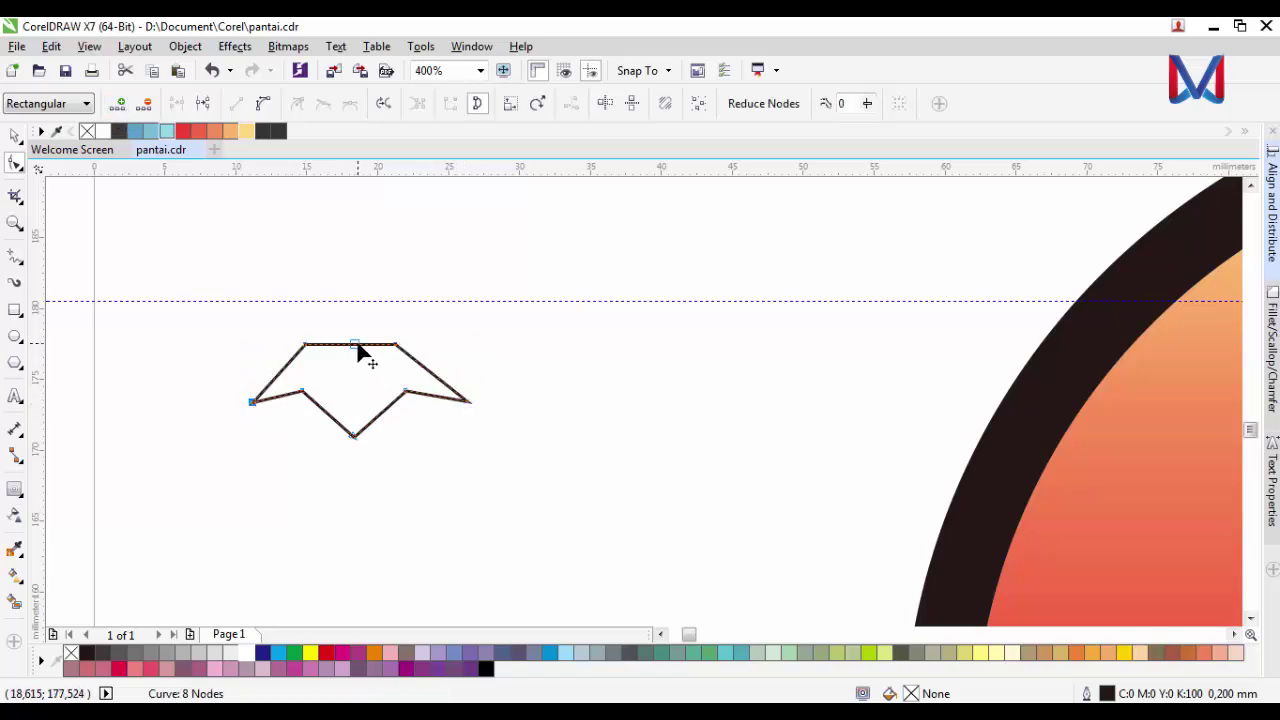
left_click_drag(358, 347, 356, 369)
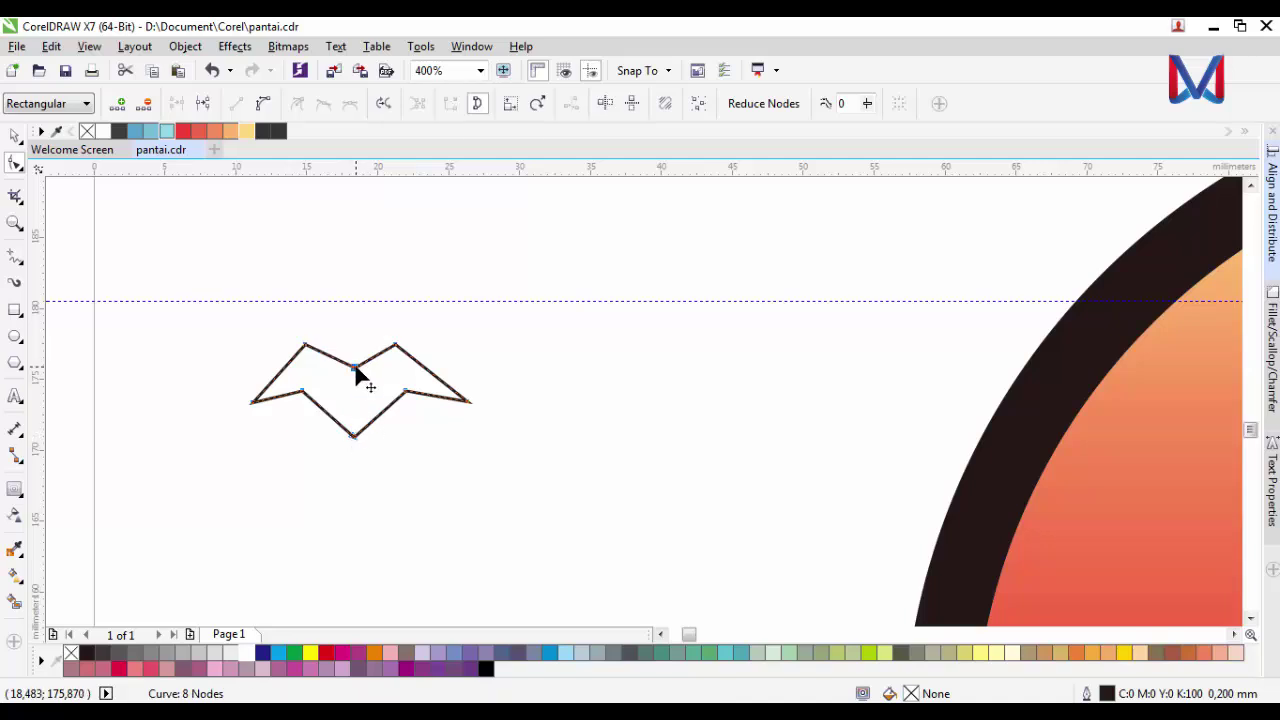
scroll(355, 438, "up", 1)
left_click_drag(355, 437, 354, 406)
scroll(377, 429, "down", 2)
left_click(12, 135)
left_click(269, 282)
scroll(428, 428, "down", 1)
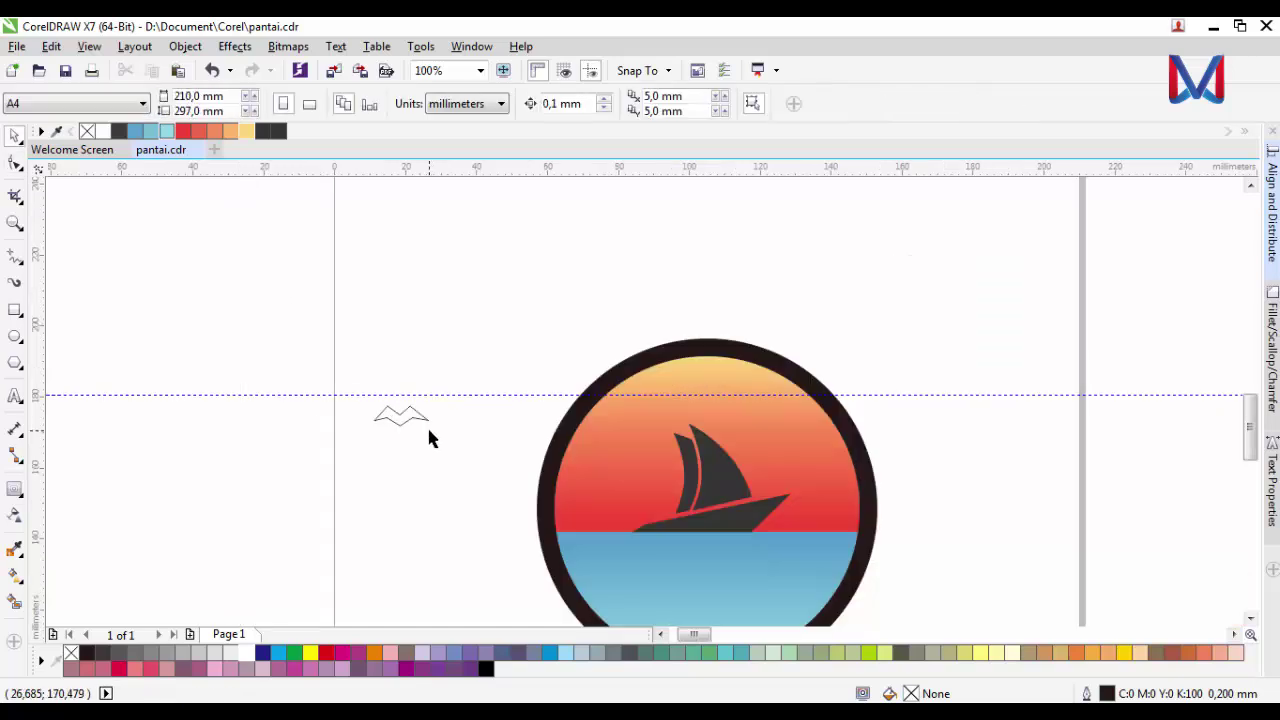
- Pull the bird's left wing tip slightly outward and down
scroll(428, 437, "up", 2)
left_click(325, 402)
key("space")
scroll(340, 428, "up", 1)
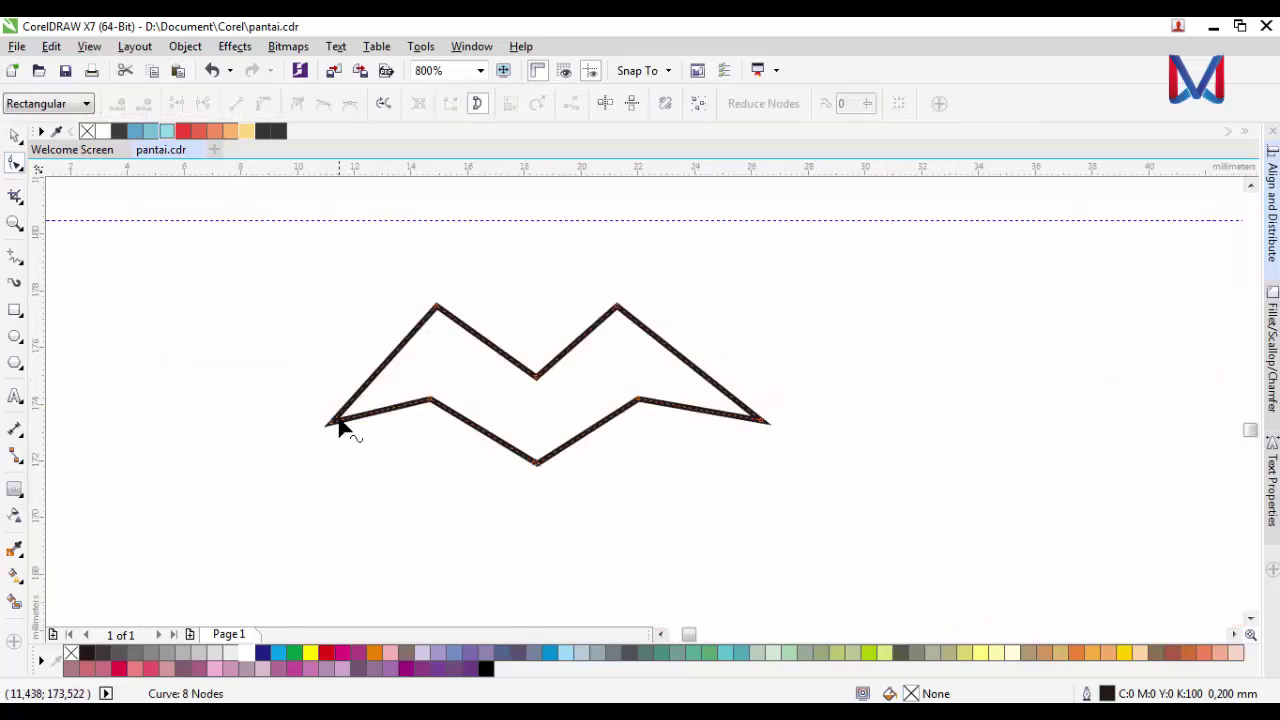
left_click_drag(337, 426, 317, 431)
scroll(520, 506, "down", 1)
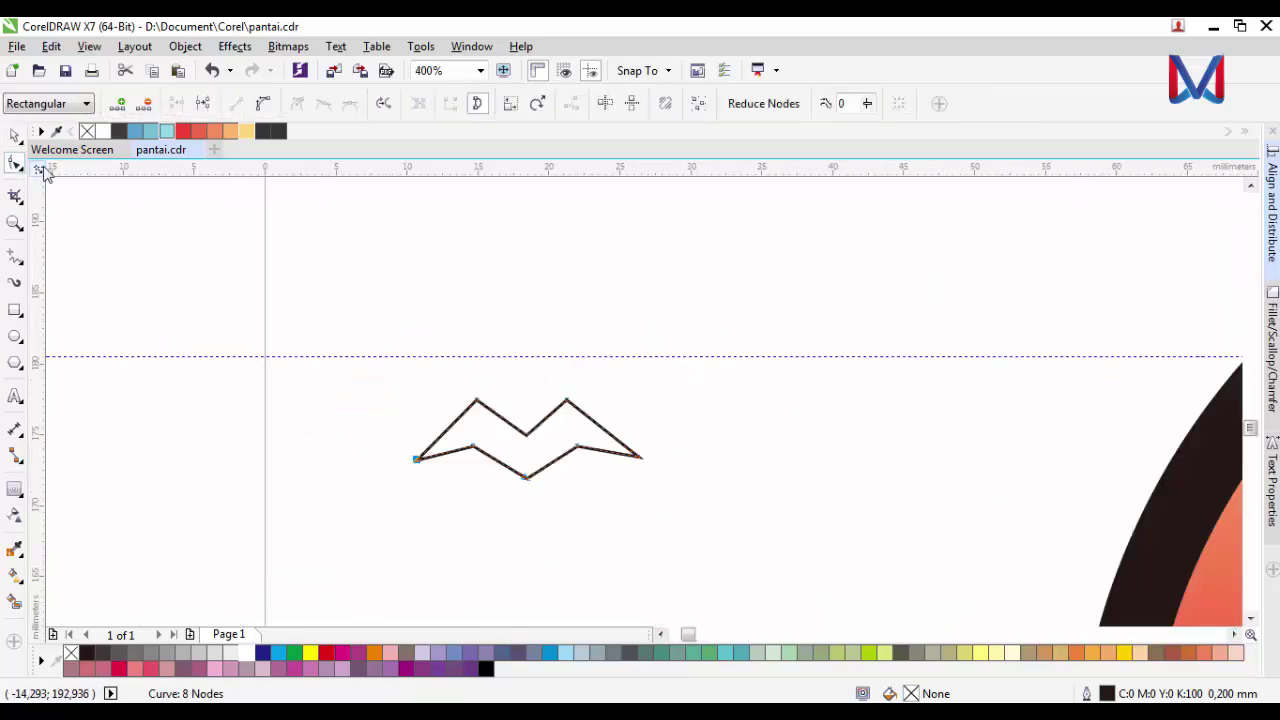
- Select the bird's three lower inner nodes and move them up together to make the body and wings thinner
scroll(528, 428, "up", 1)
left_click_drag(654, 538, 405, 445)
scroll(475, 525, "up", 1)
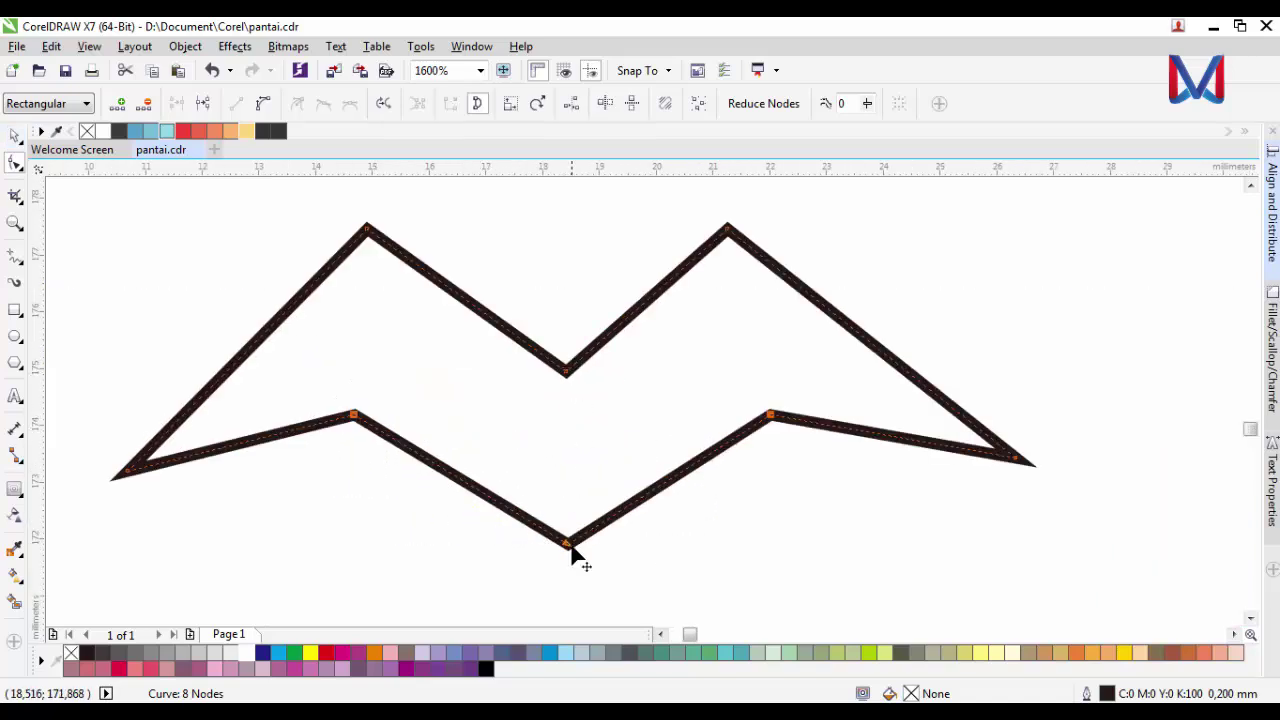
left_click_drag(572, 553, 566, 523)
scroll(566, 523, "down", 1)
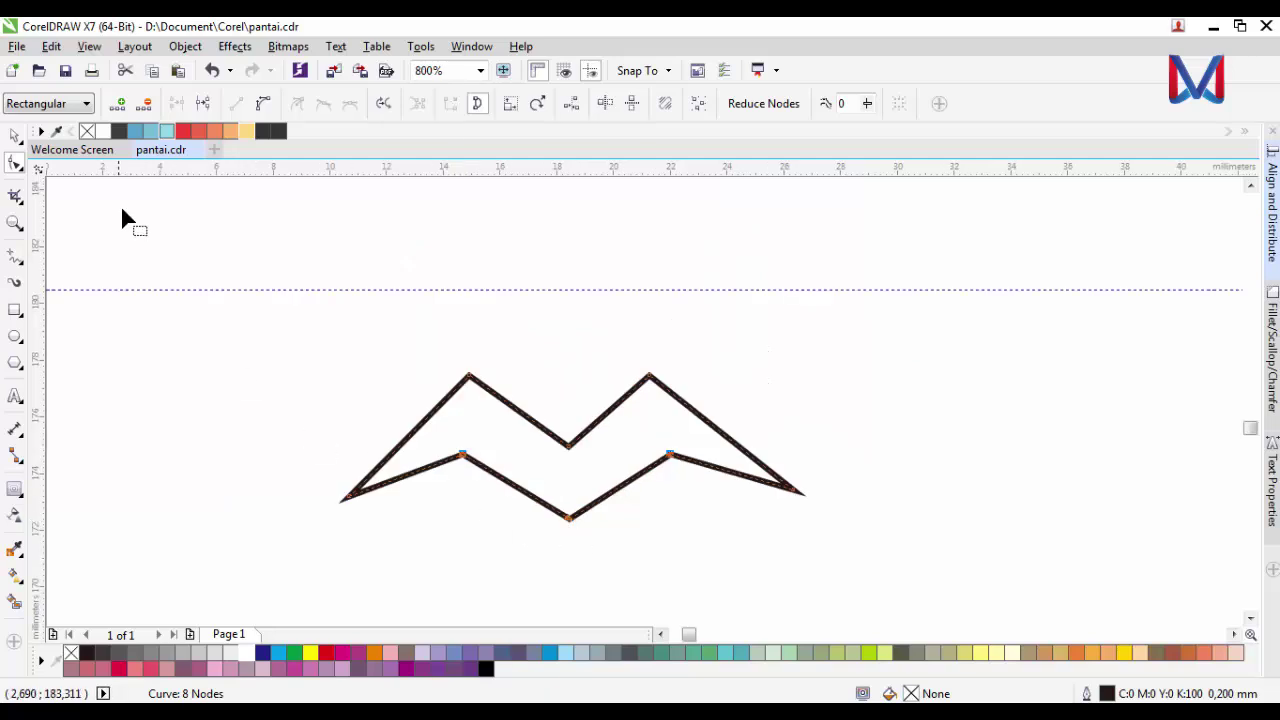
scroll(414, 386, "down", 1)
- Fill the bird with dark grey R52 G52 B52 and remove its outline
left_click(16, 138)
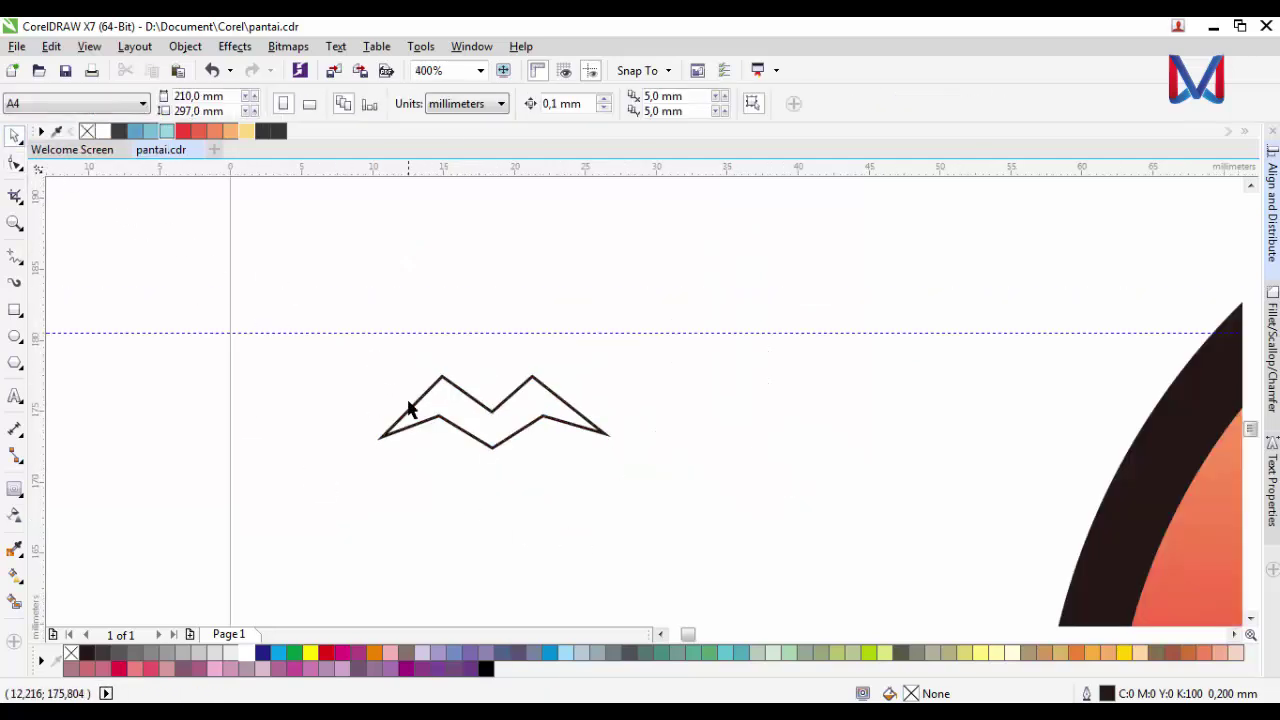
left_click(412, 408)
left_click(263, 133)
right_click(87, 131)
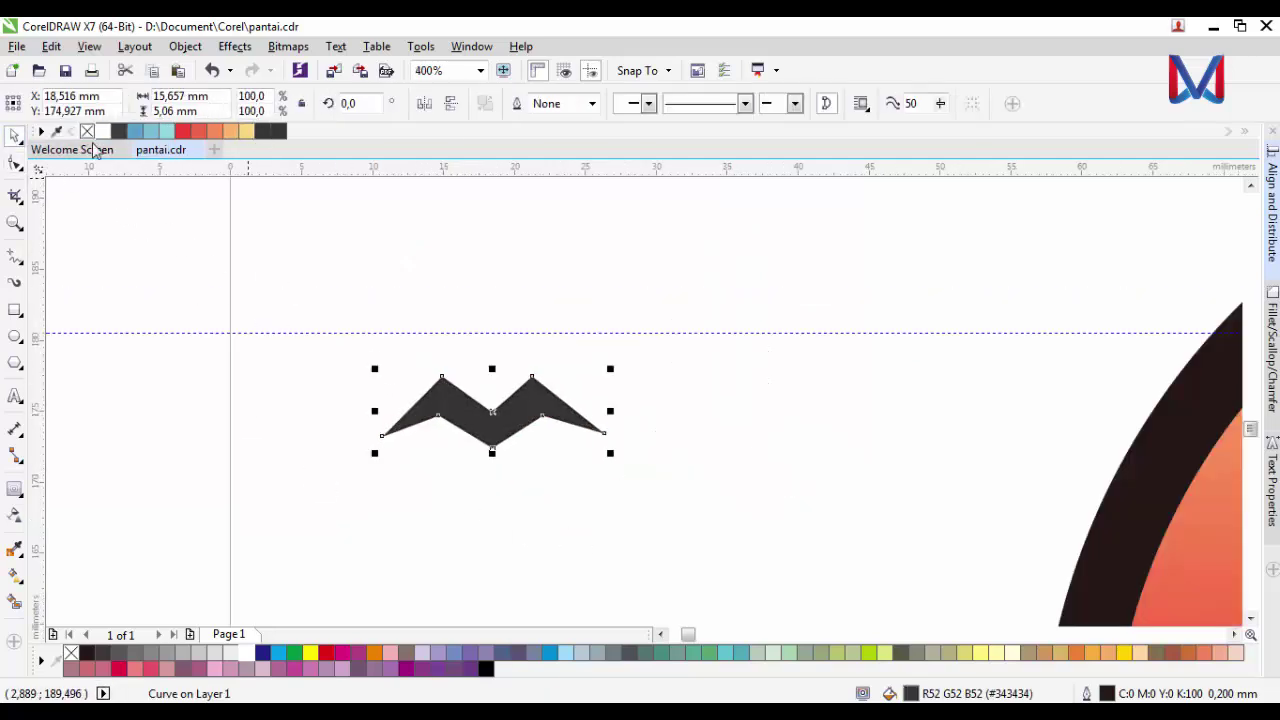
- Move the bird into the sky to the right of the sails and shrink it to about 7.4 mm wide
scroll(332, 390, "down", 2)
scroll(383, 420, "up", 4)
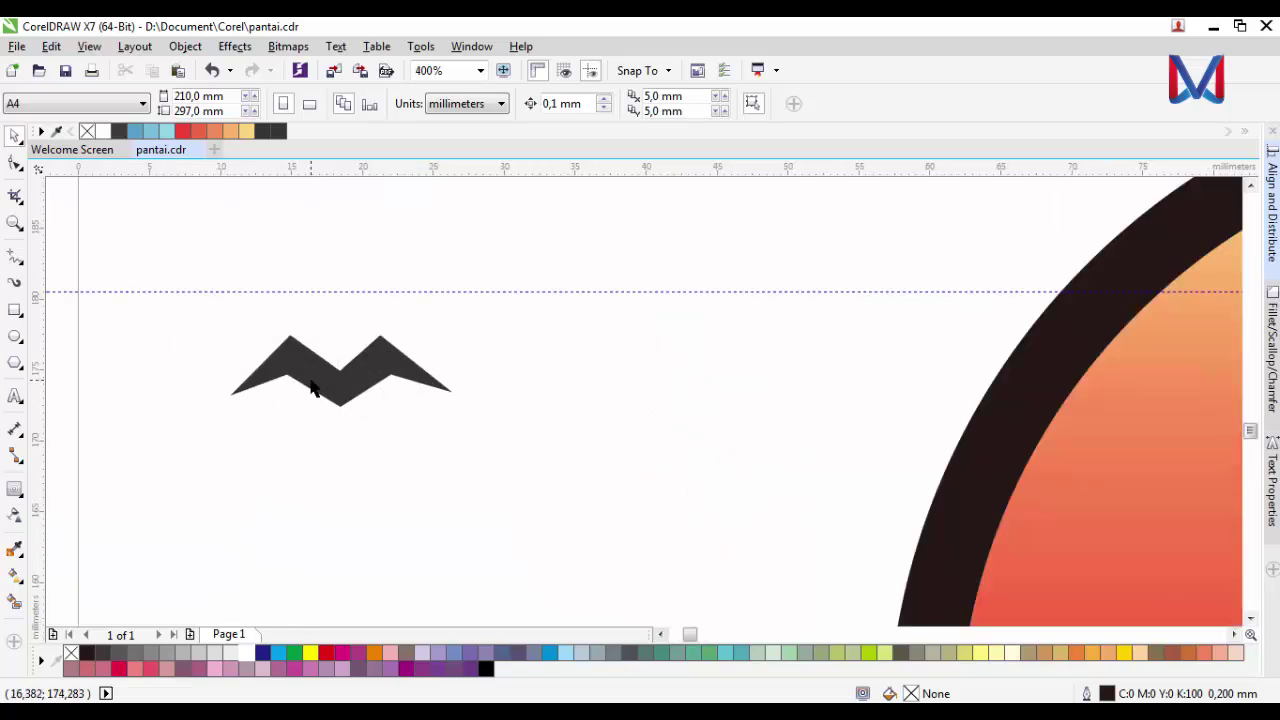
scroll(201, 378, "down", 4)
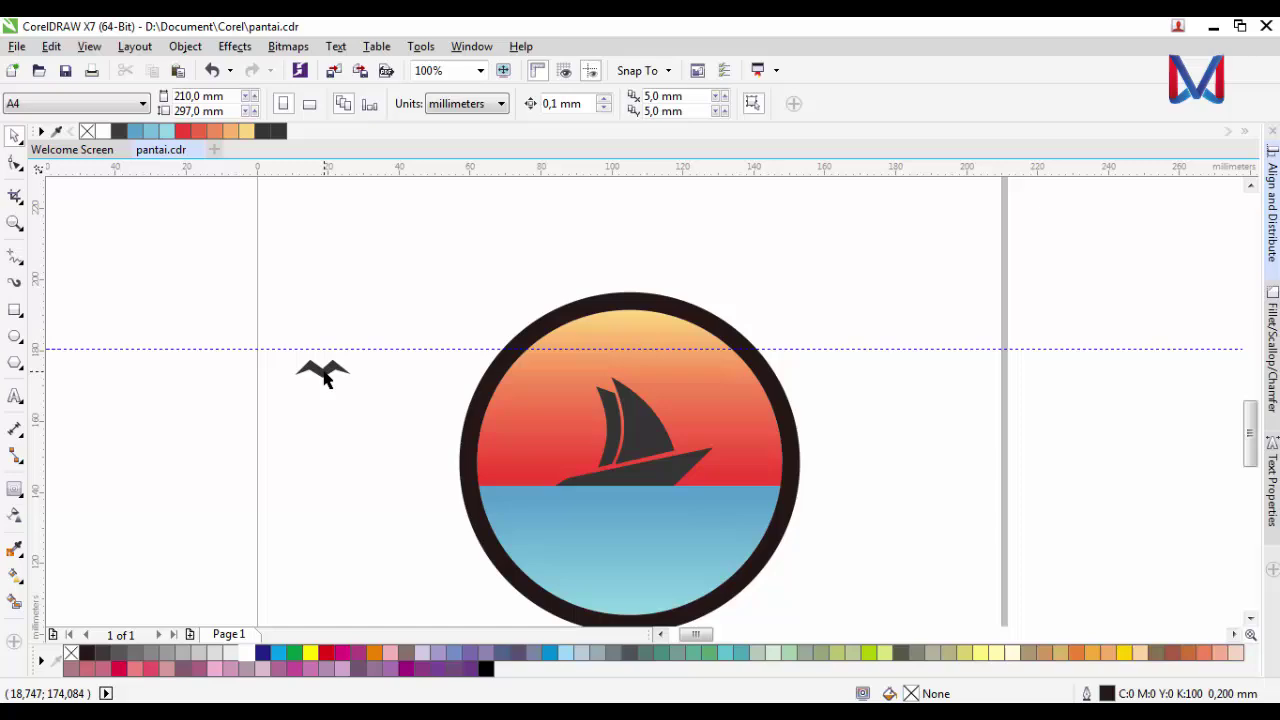
left_click(325, 378)
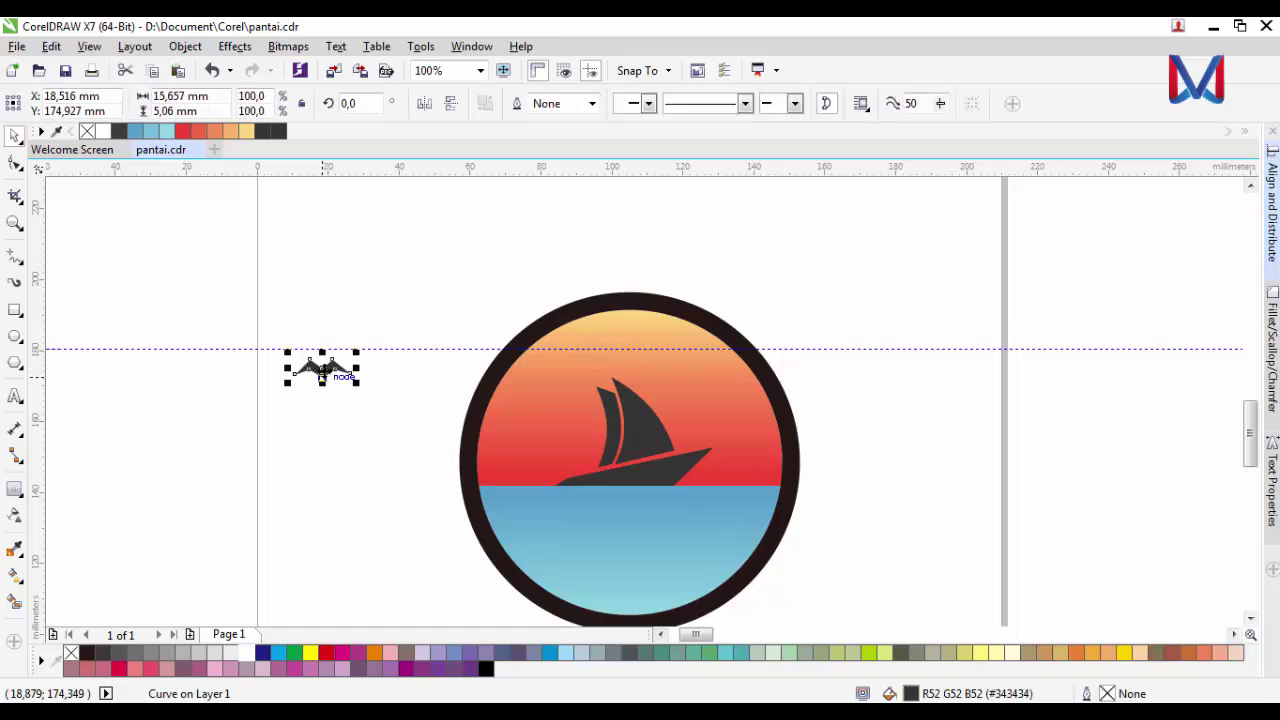
left_click_drag(325, 378, 745, 396)
scroll(765, 400, "up", 2)
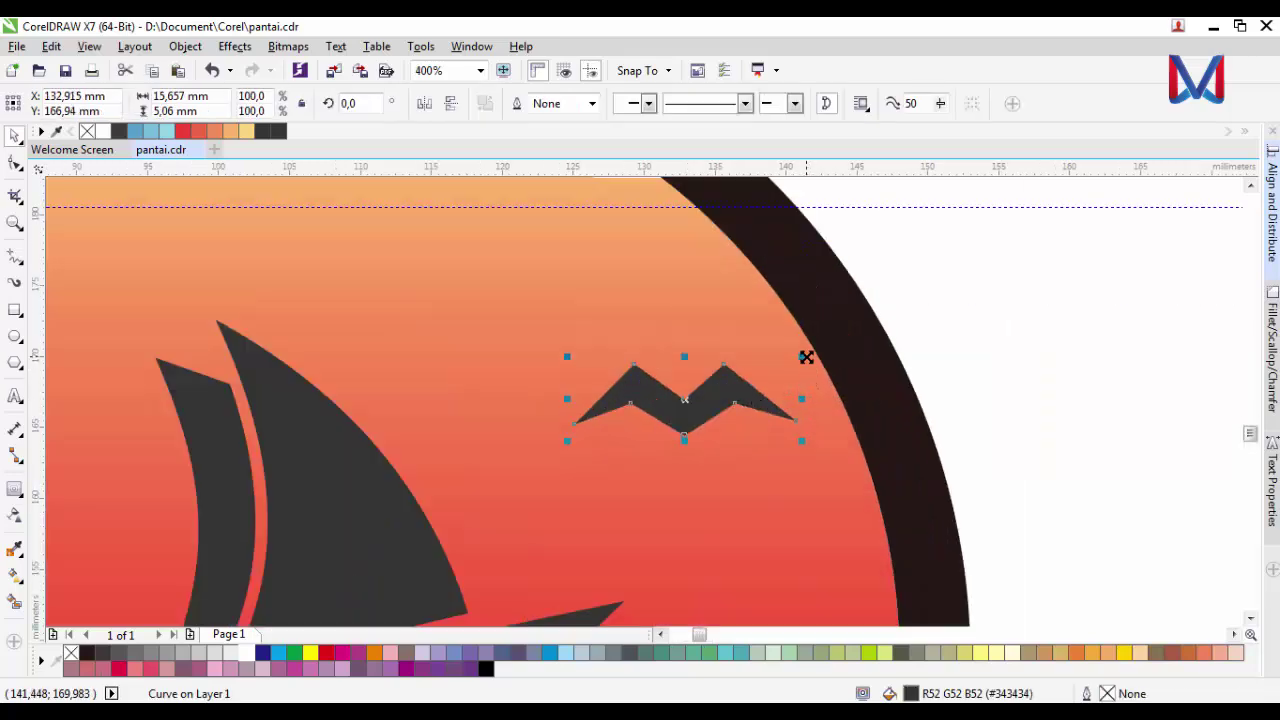
scroll(775, 385, "down", 2)
left_click(748, 409)
scroll(765, 402, "up", 1)
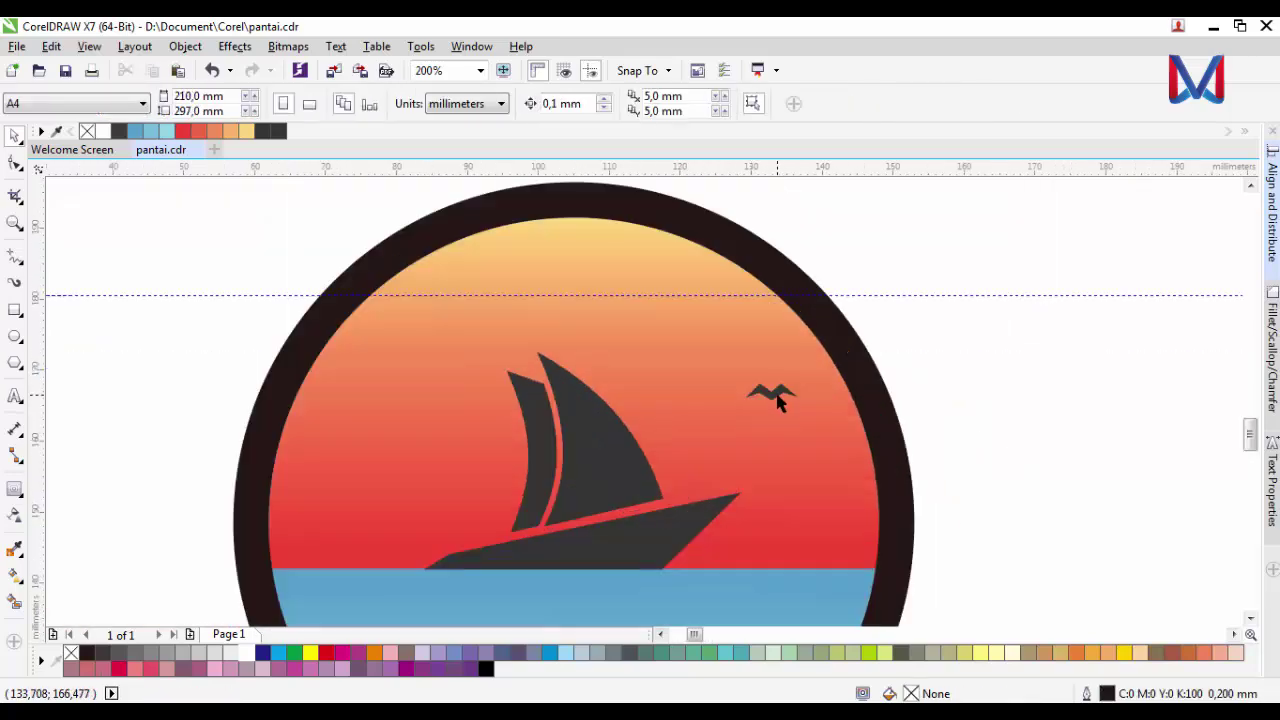
- Duplicate the bird above and right of the sails and shrink the copy to about 3.8 mm wide
left_click(779, 399)
scroll(772, 398, "up", 1)
scroll(770, 398, "down", 2)
left_click_drag(772, 398, 718, 350)
scroll(703, 358, "up", 1)
scroll(703, 358, "up", 1)
scroll(640, 383, "down", 1)
left_click(921, 368)
scroll(686, 374, "up", 1)
left_click(634, 357)
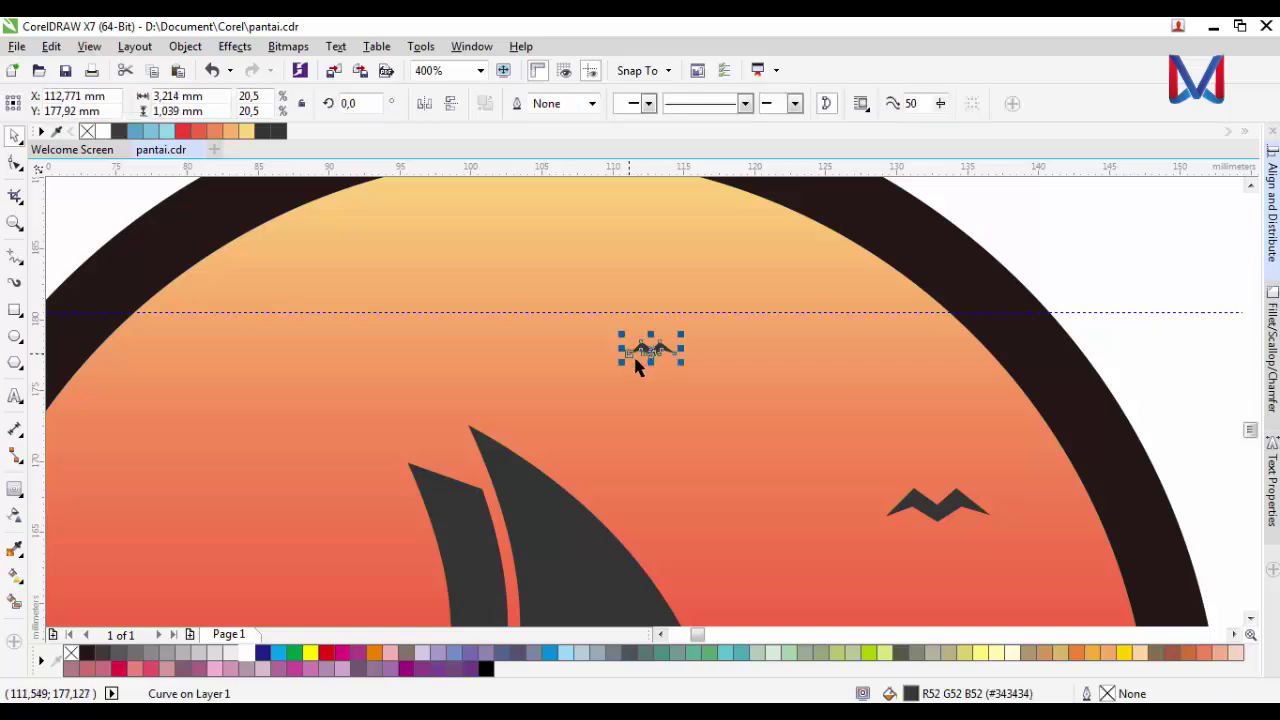
scroll(620, 364, "up", 1)
left_click_drag(611, 363, 609, 366)
scroll(640, 380, "down", 3)
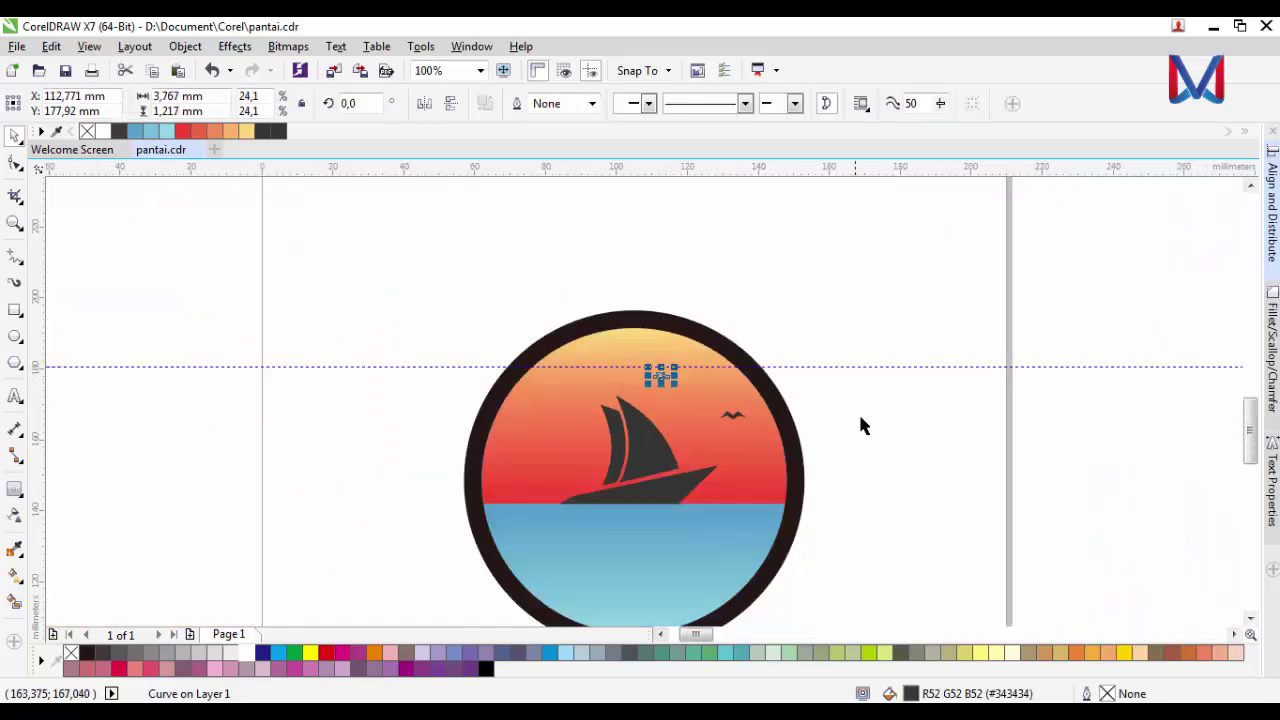
- Duplicate the right-hand bird to the left of the sails and enlarge the copy to about 8.9 mm wide
left_click(862, 420)
scroll(751, 405, "up", 1)
left_click(720, 420)
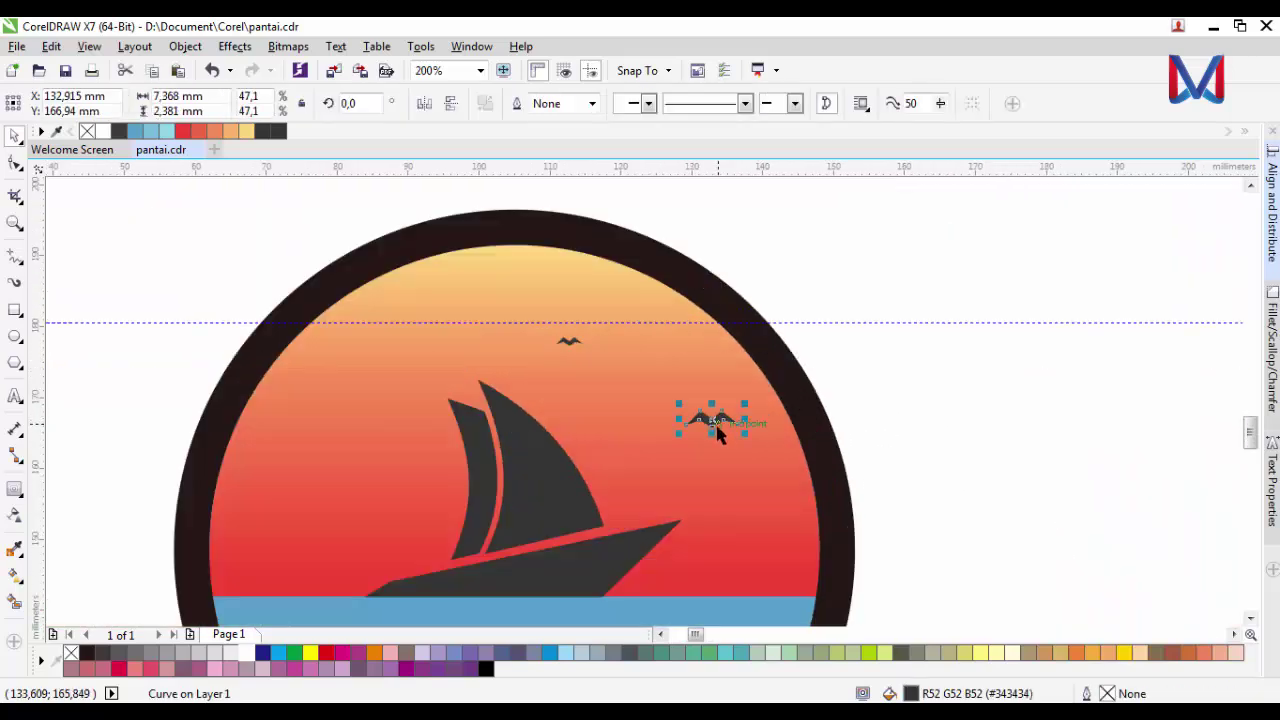
left_click_drag(720, 430, 460, 411)
scroll(440, 400, "up", 1)
scroll(400, 407, "down", 1)
scroll(400, 410, "down", 1)
key("Escape")
scroll(671, 414, "up", 1)
- Duplicate the right-hand bird to the lower left of the sails and shrink the copy to about 6.8 mm wide
left_click(688, 416)
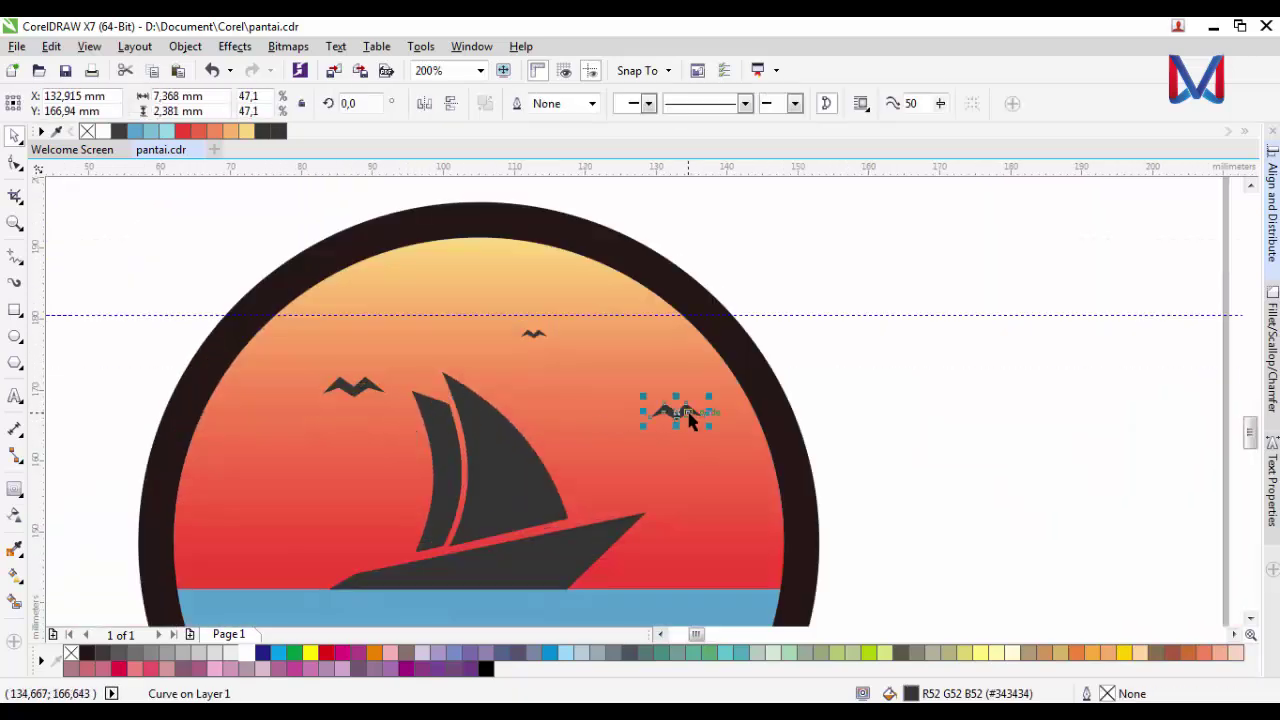
left_click_drag(688, 420, 362, 517)
scroll(309, 511, "up", 1)
scroll(379, 509, "up", 1)
scroll(341, 516, "down", 3)
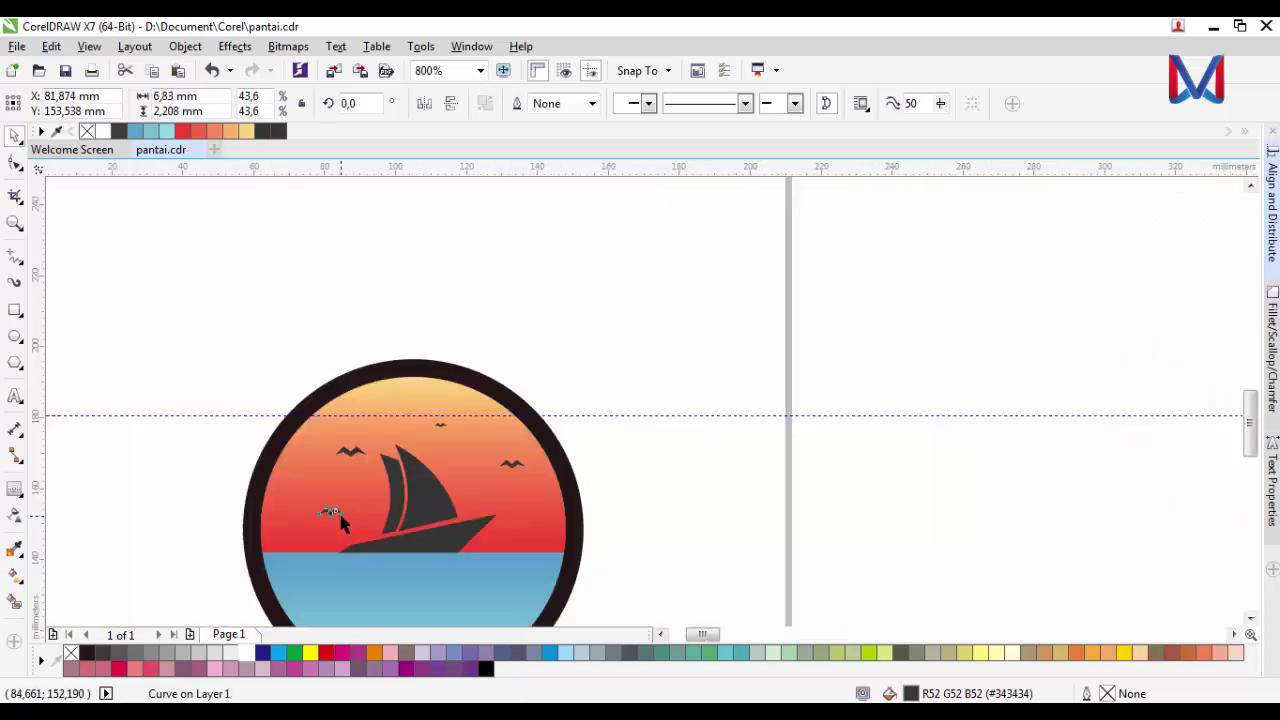
key("Escape")
- Duplicate the smallest bird to its left above the sails and enlarge the copy to about 5 mm wide
scroll(470, 490, "up", 1)
left_click(430, 368)
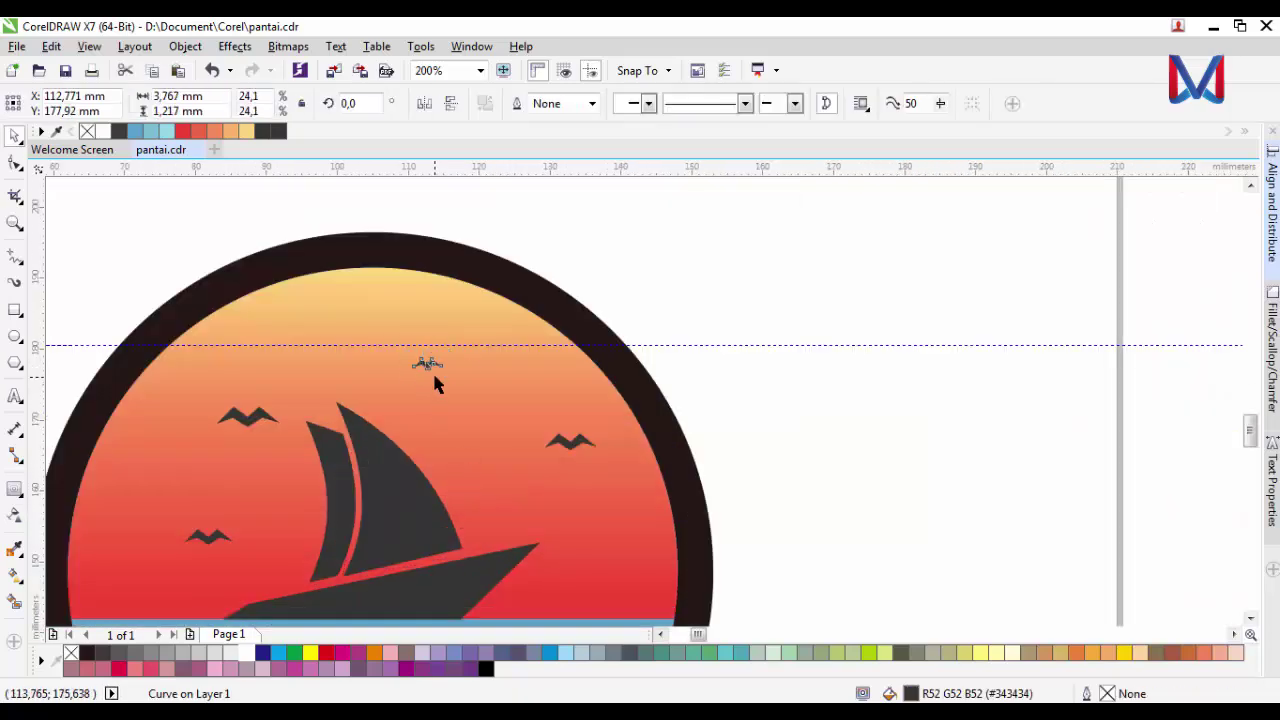
mouse_move(432, 380)
left_mouse_down()
mouse_move(374, 376)
mouse_move(440, 384)
left_mouse_up()
scroll(376, 374, "up", 2)
scroll(391, 386, "down", 3)
left_click(626, 409)
scroll(489, 437, "up", 1)
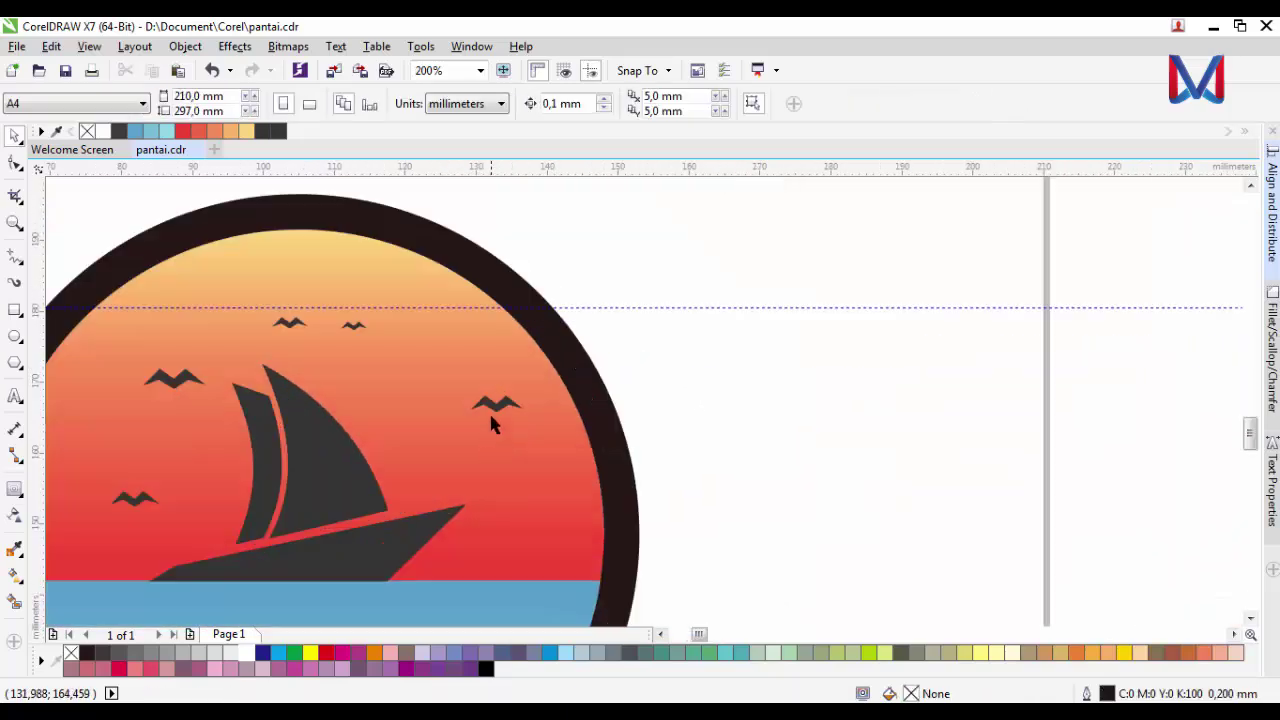
- Duplicate the right-hand bird below itself, near the bow, and make the copy slightly larger
left_click(495, 410)
left_click_drag(498, 405, 530, 489)
scroll(530, 489, "up", 1)
left_click(823, 405)
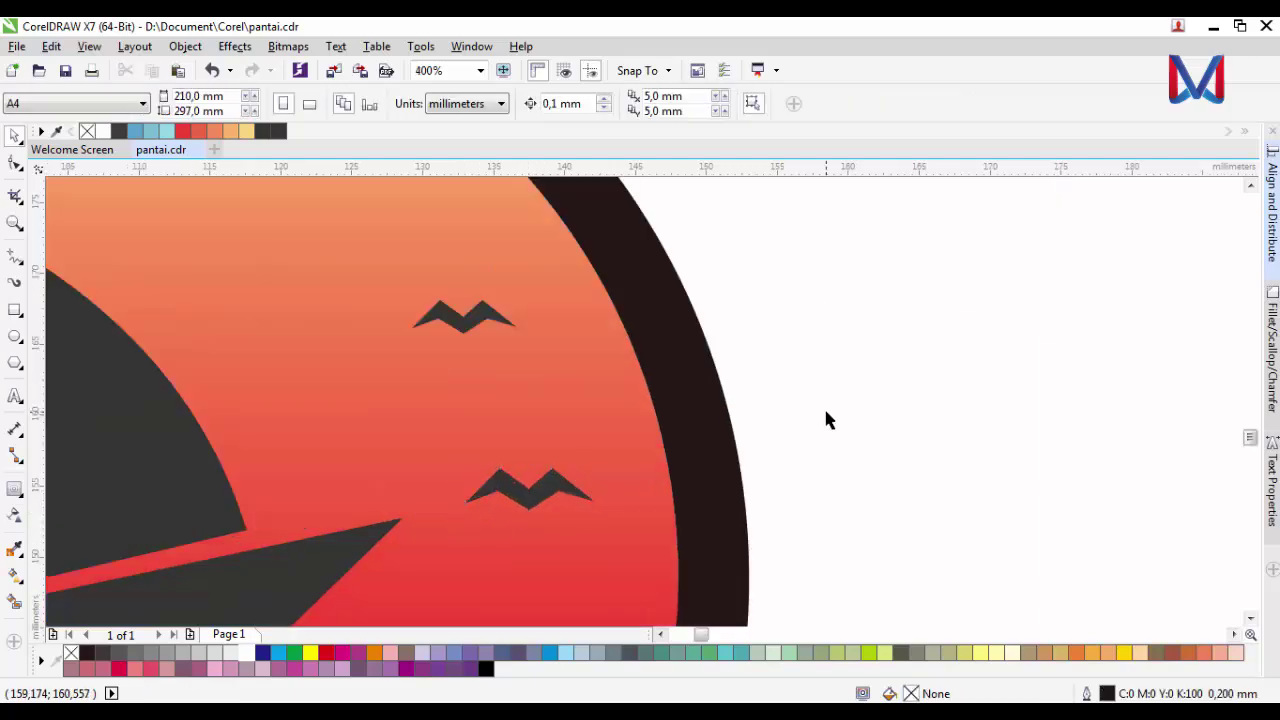
scroll(823, 405, "down", 2)
scroll(650, 370, "up", 1)
- Spread the two small birds above the sails, raising the left one and shifting the smallest one to the right
left_click(648, 368)
scroll(648, 368, "up", 1)
scroll(630, 362, "up", 1)
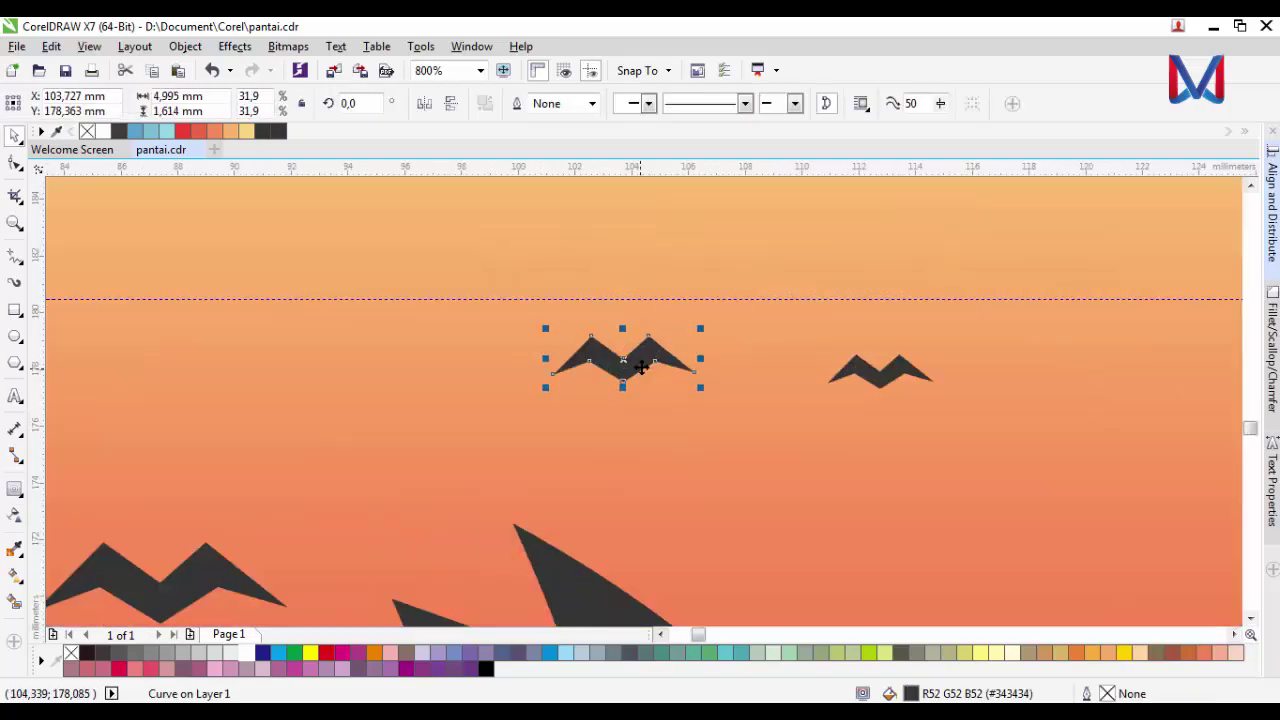
left_click_drag(623, 360, 664, 353)
scroll(615, 360, "down", 3)
left_click(809, 342)
scroll(655, 364, "up", 1)
left_click(778, 383)
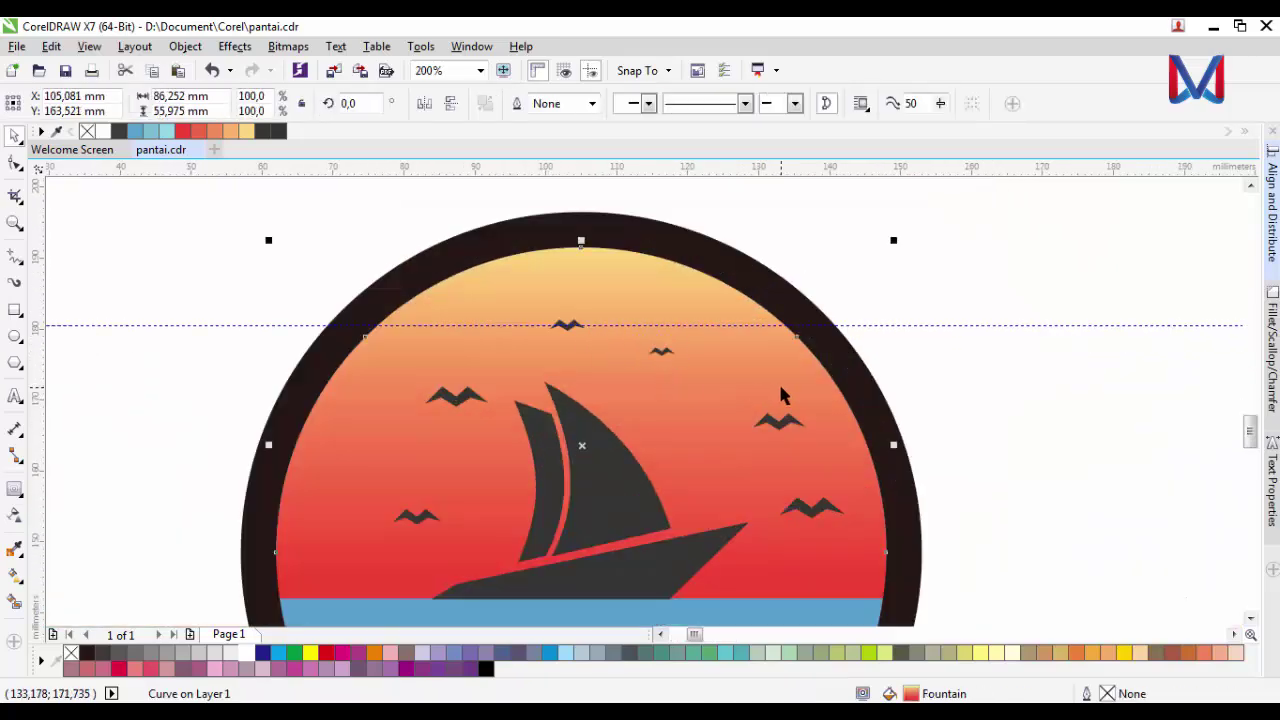
left_click(954, 378)
scroll(975, 381, "down", 2)
scroll(856, 360, "up", 1)
scroll(520, 431, "up", 1)
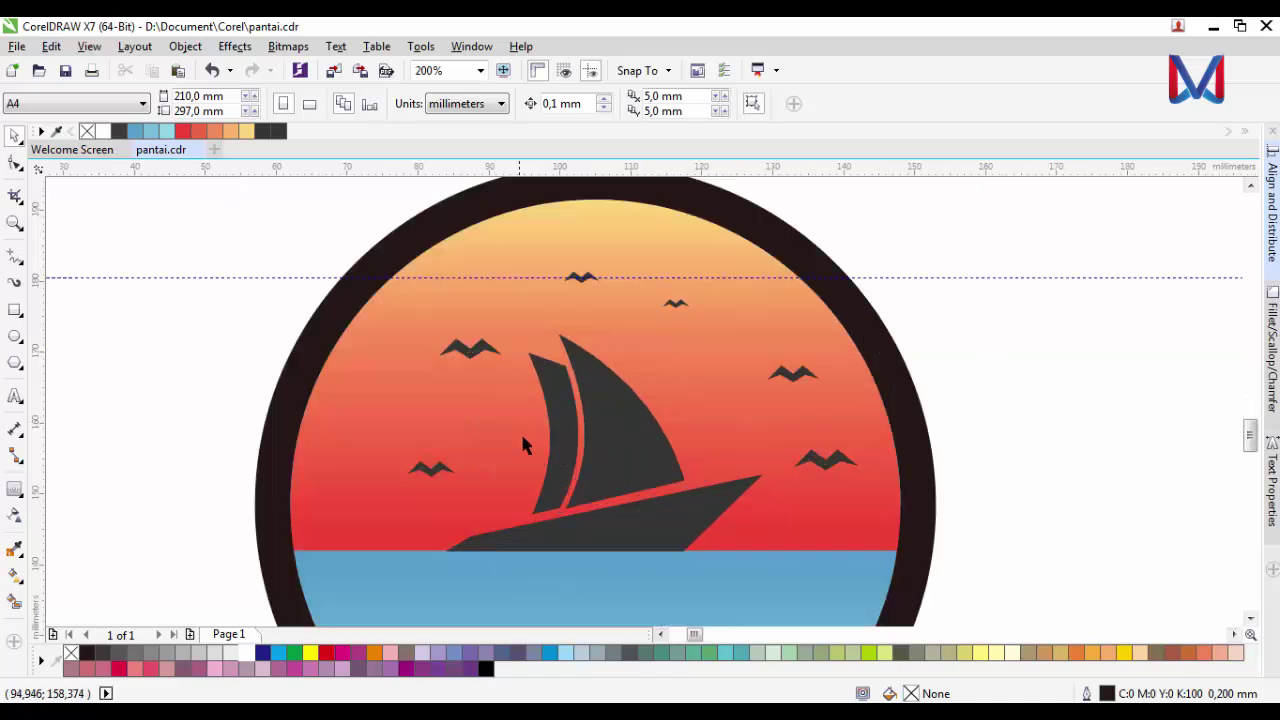
- Shift the lower-left bird left and up, lower the bird above it, and nudge the bird right of the sails left and up
left_click(428, 466)
left_click_drag(428, 466, 406, 455)
left_click(468, 349)
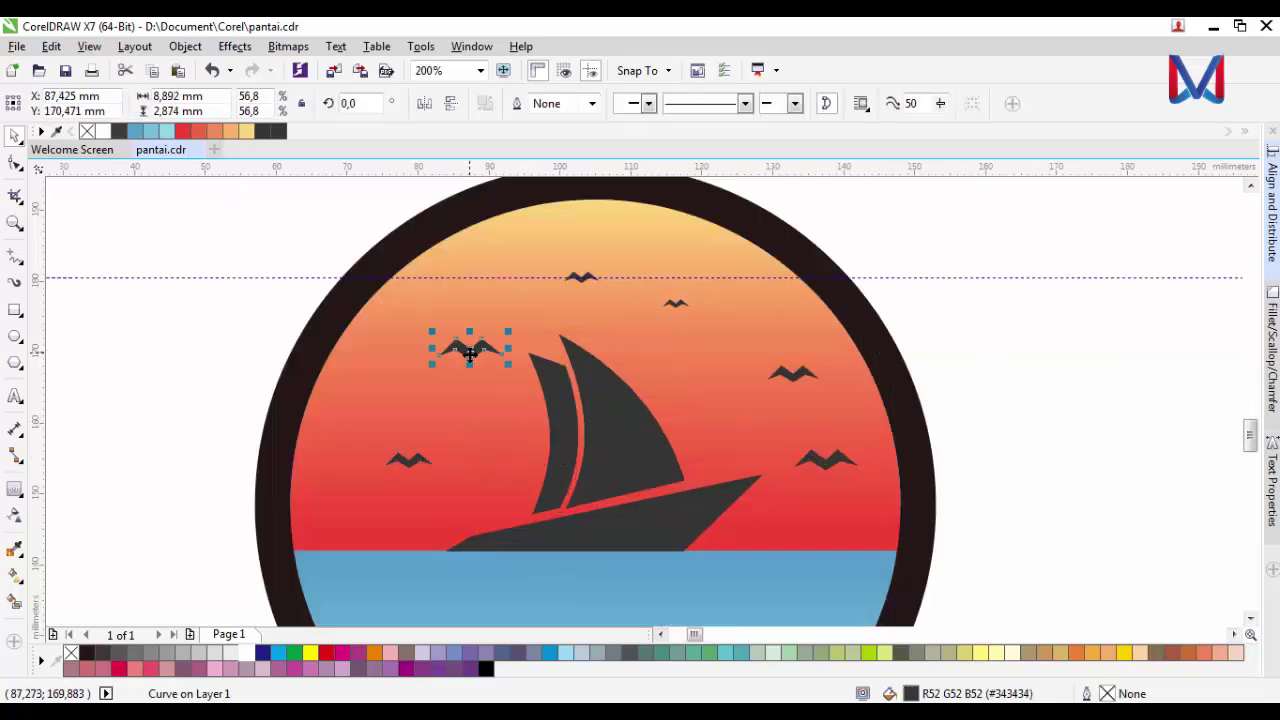
left_click_drag(468, 349, 467, 370)
left_click_drag(805, 374, 782, 366)
key("Escape")
- With the Freehand tool, draw a zigzag line about 37 mm tall from the hull's left waterline end down to the circle's bottom frame
scroll(441, 362, "down", 1)
scroll(688, 393, "up", 2)
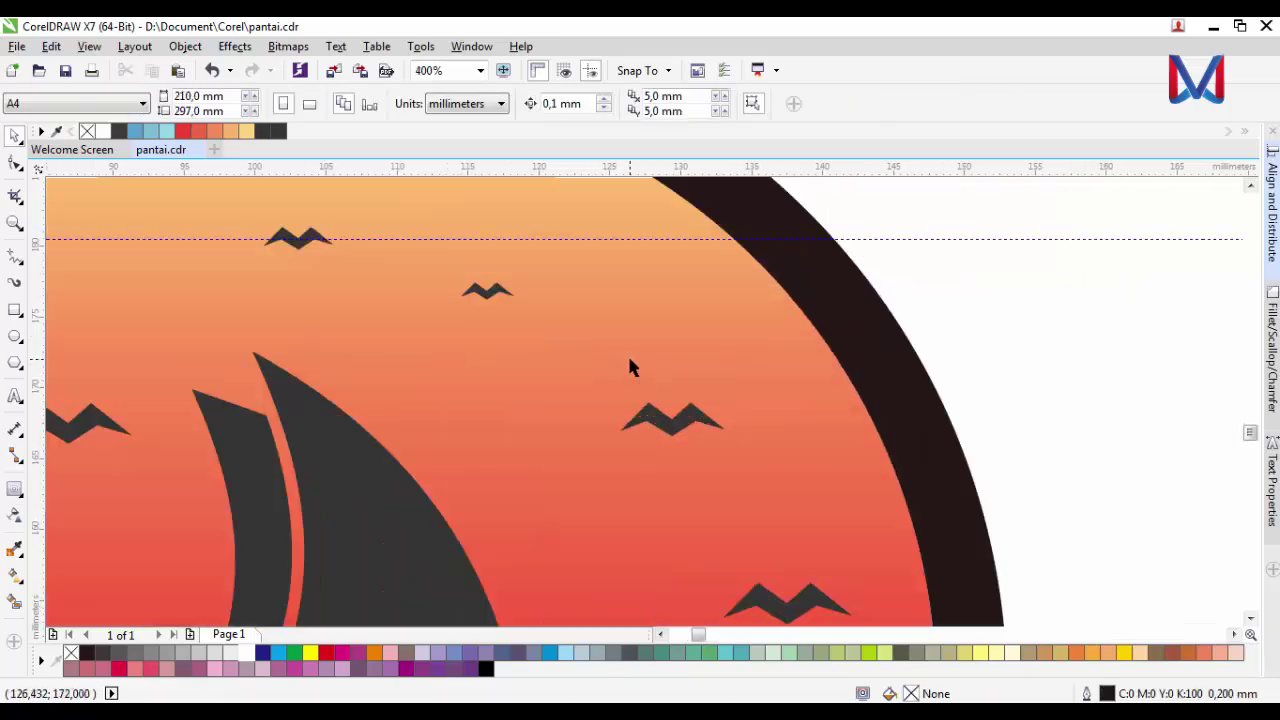
scroll(629, 363, "down", 2)
scroll(664, 445, "down", 1)
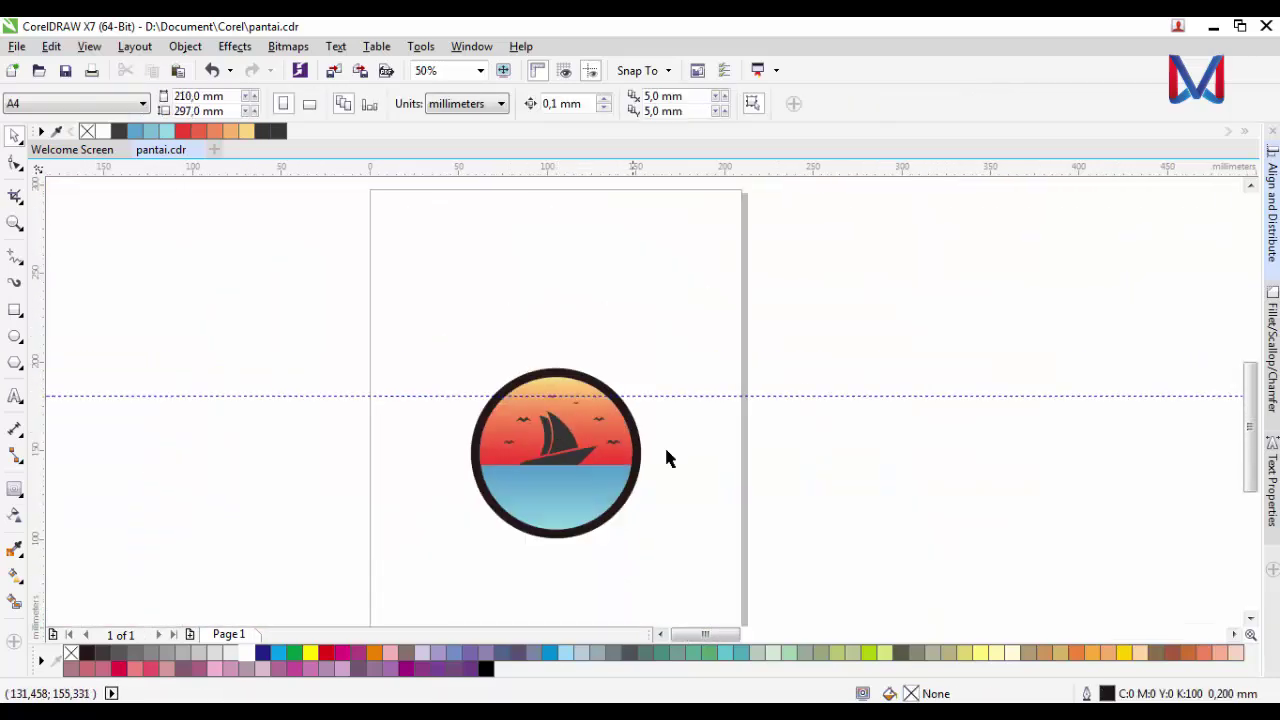
scroll(543, 503, "up", 2)
left_click(551, 491)
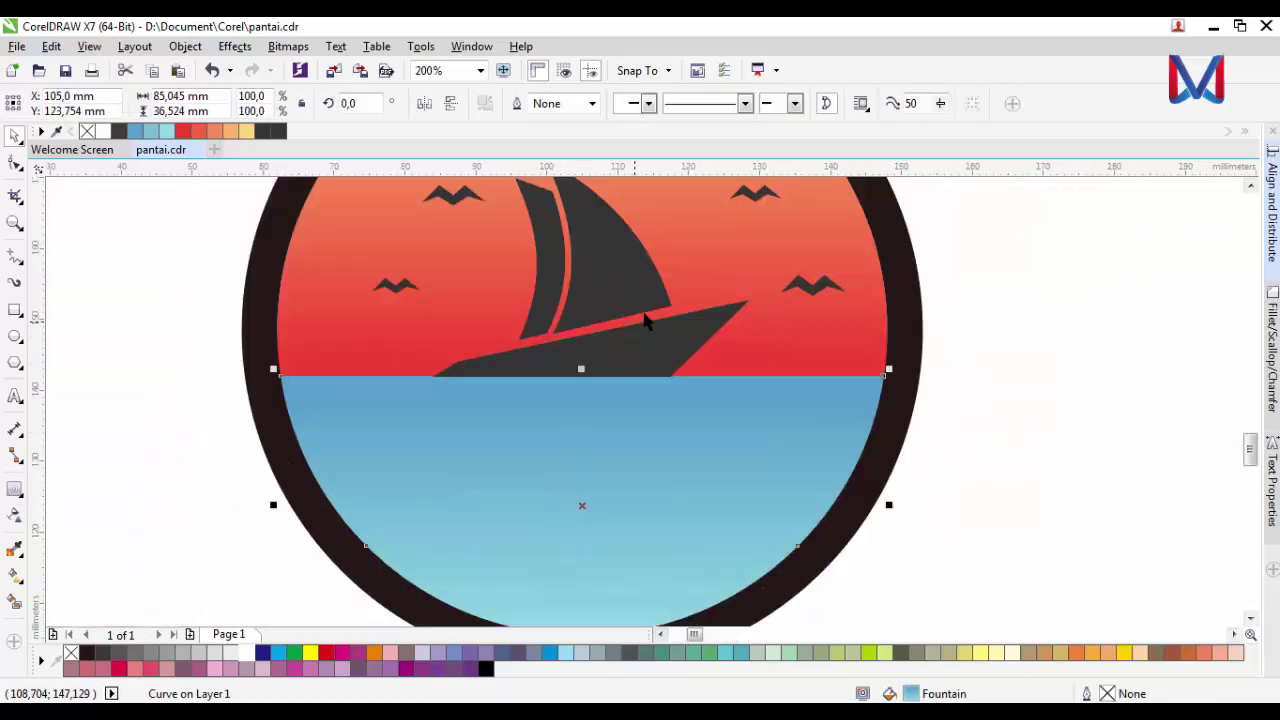
left_click(12, 260)
scroll(443, 329, "up", 1)
scroll(437, 325, "down", 1)
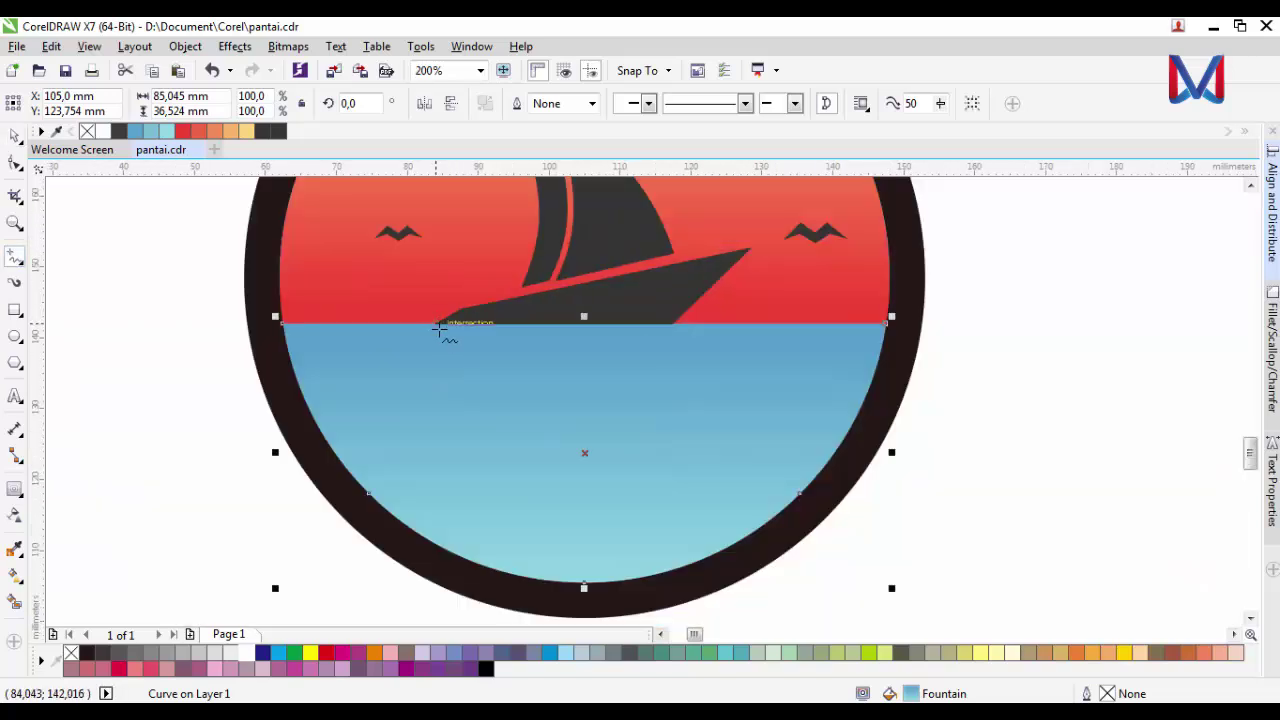
left_click(440, 327)
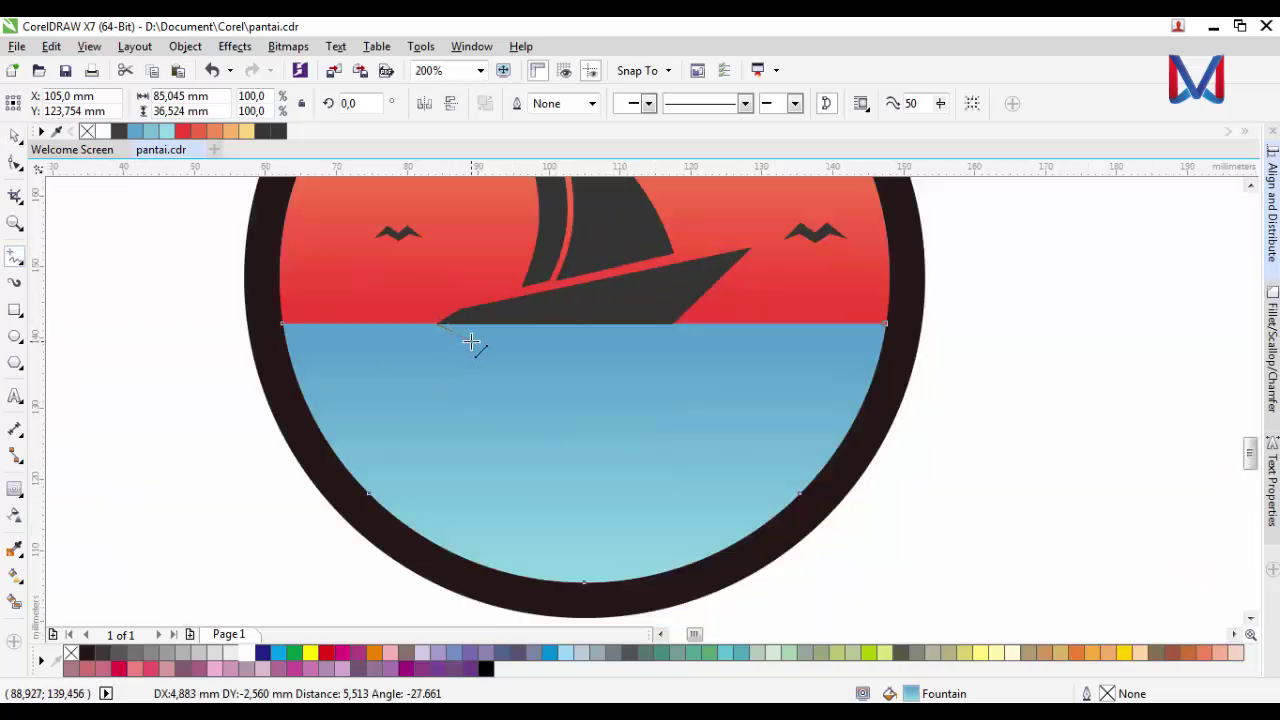
left_click(471, 343)
left_click(471, 343)
left_click(451, 359)
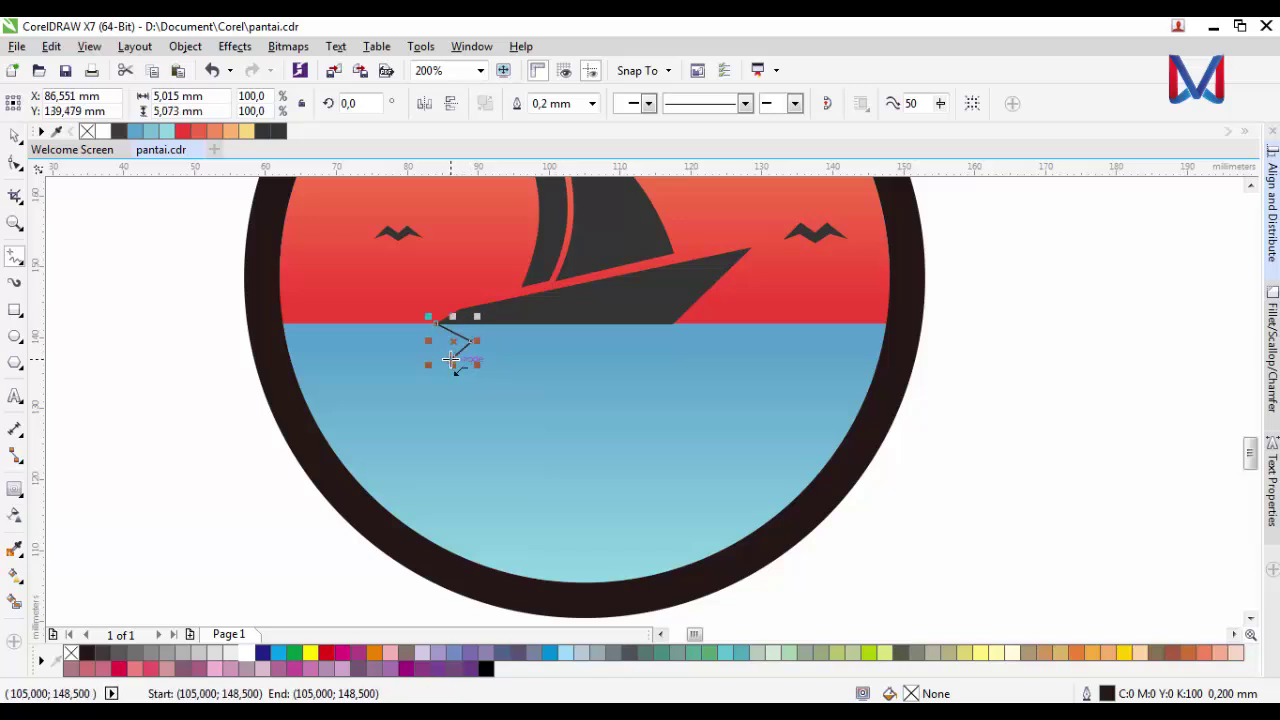
left_click(476, 376)
left_click(445, 392)
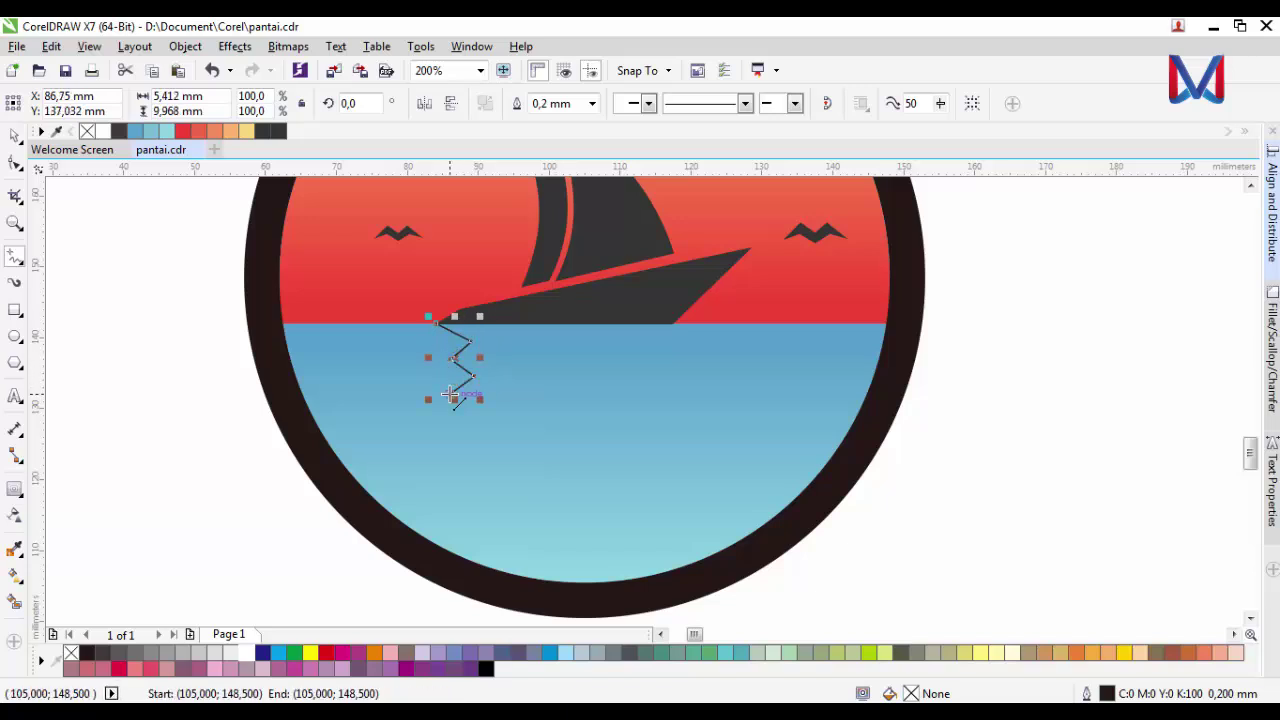
left_click(478, 409)
left_click(438, 412)
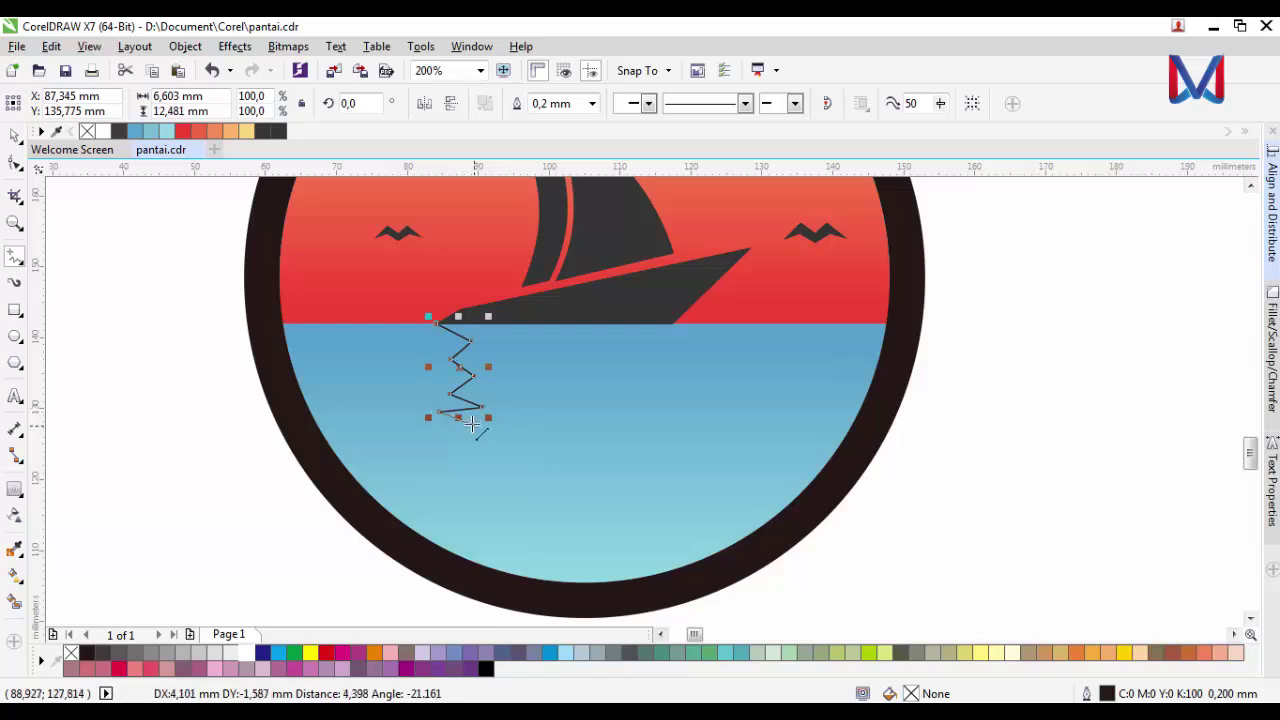
left_click(486, 433)
left_click(448, 436)
left_click(495, 459)
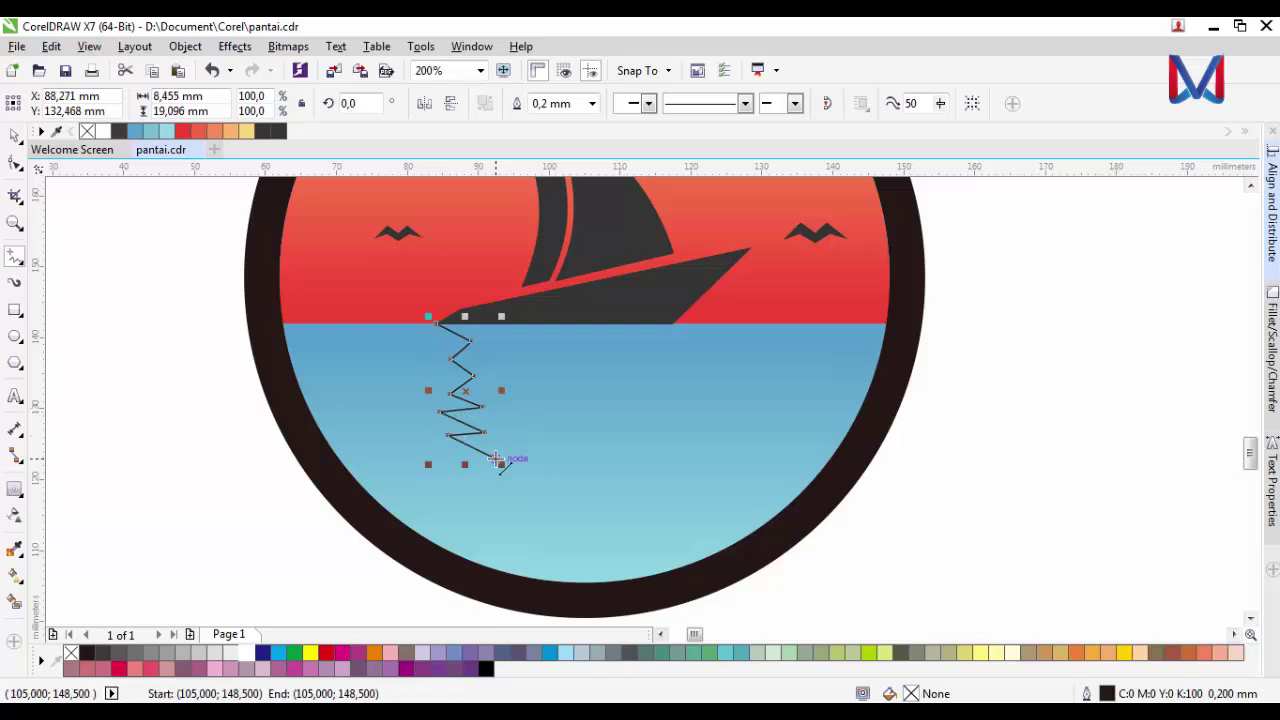
left_click(455, 469)
left_click(510, 490)
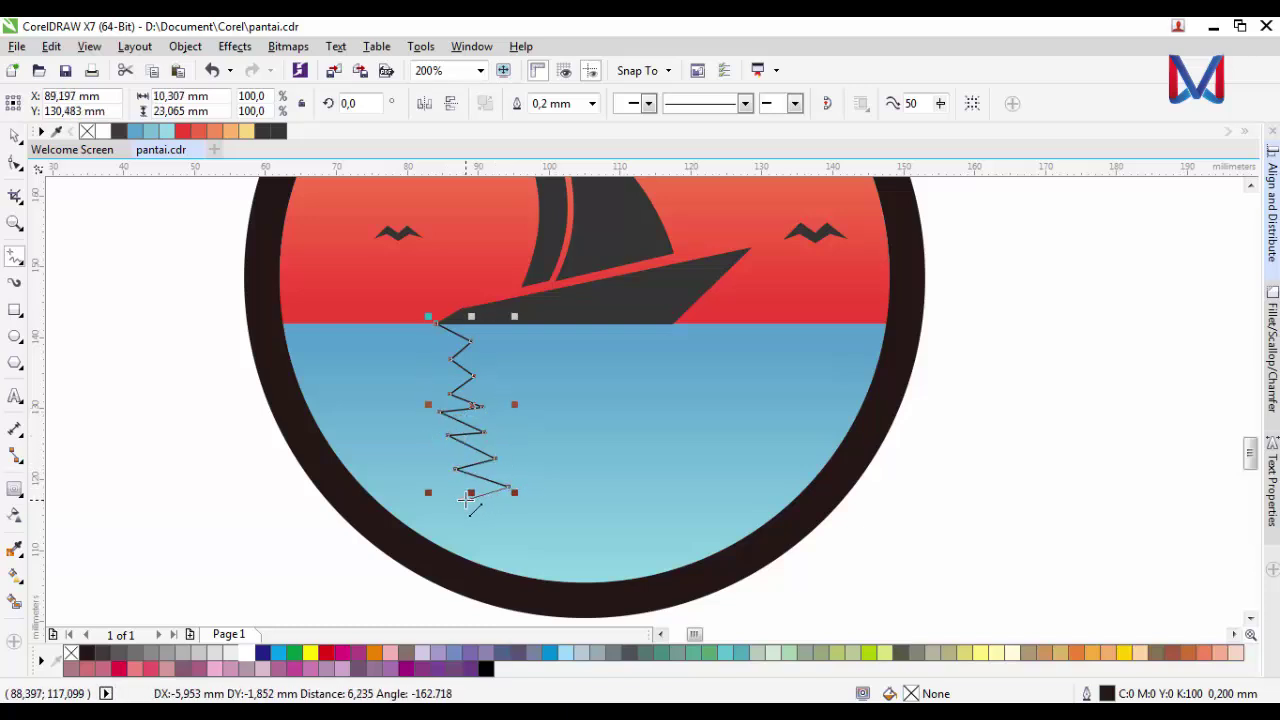
left_click(465, 499)
left_click(515, 521)
left_click(489, 532)
left_click(543, 555)
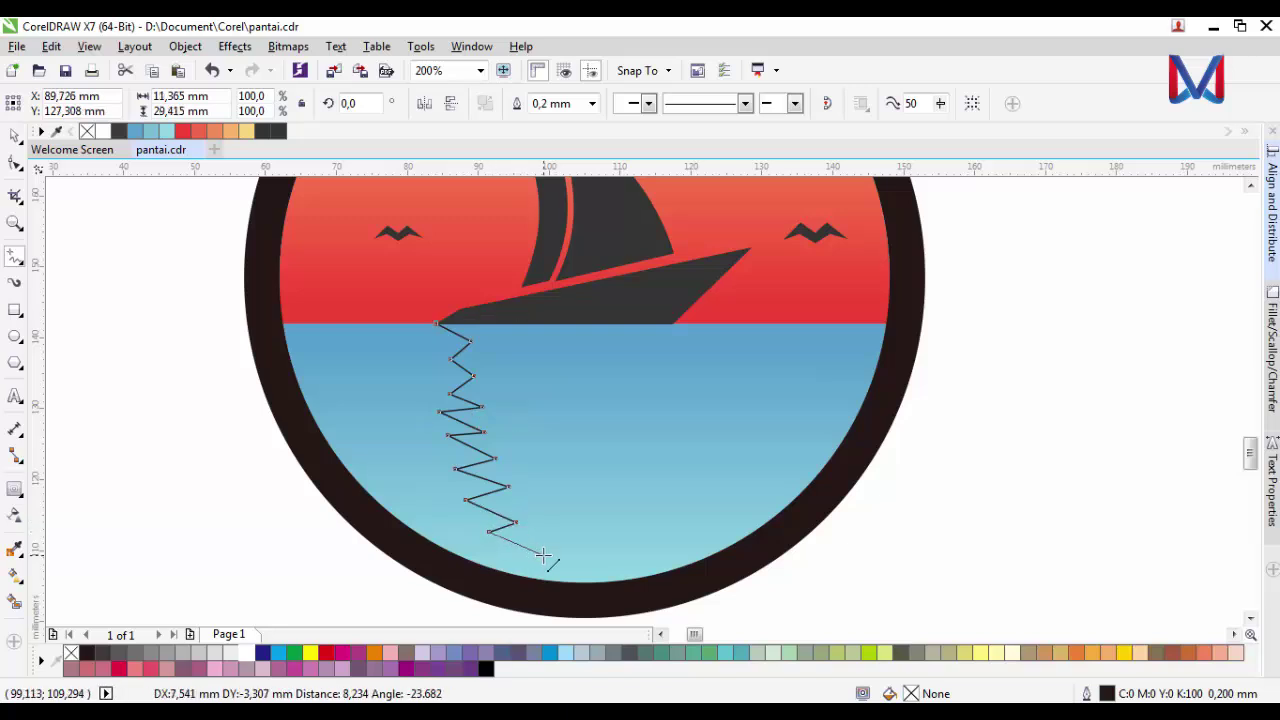
left_click(500, 553)
left_click(534, 587)
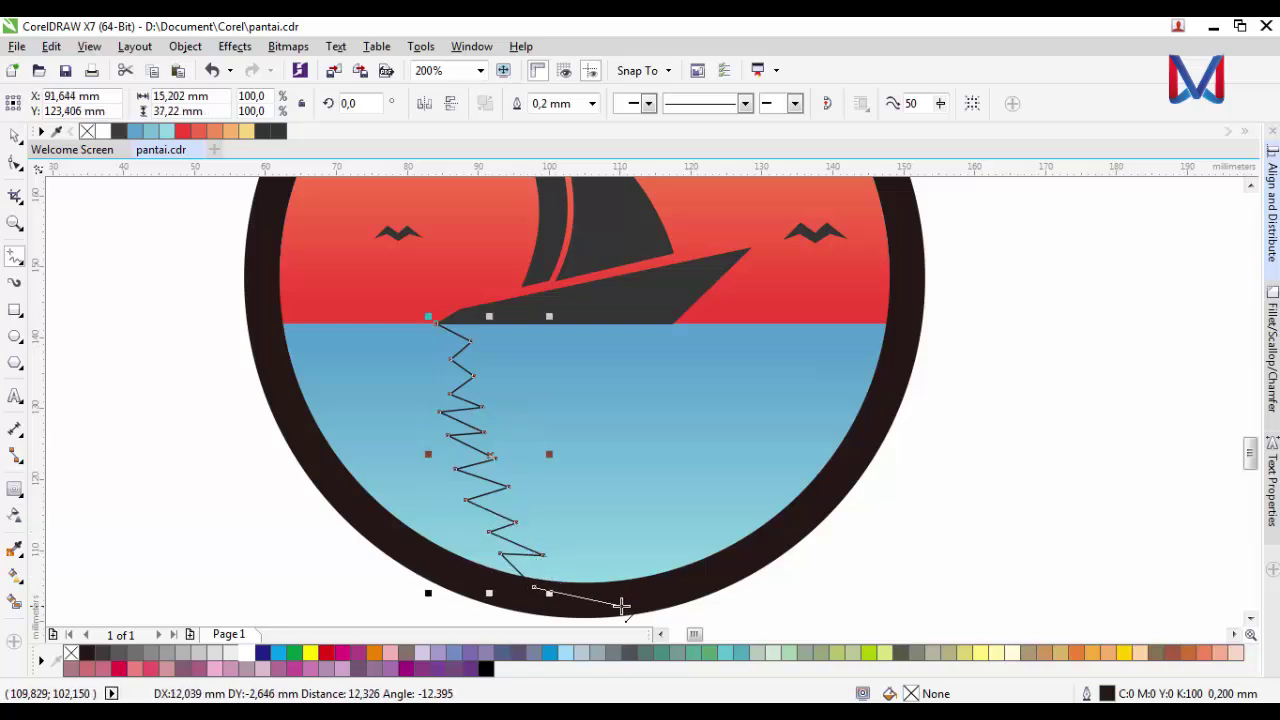
- Continue the zigzag across the bottom frame and up to the hull's right waterline end, closing a reflection outline about 39 × 38 mm
left_click(636, 592)
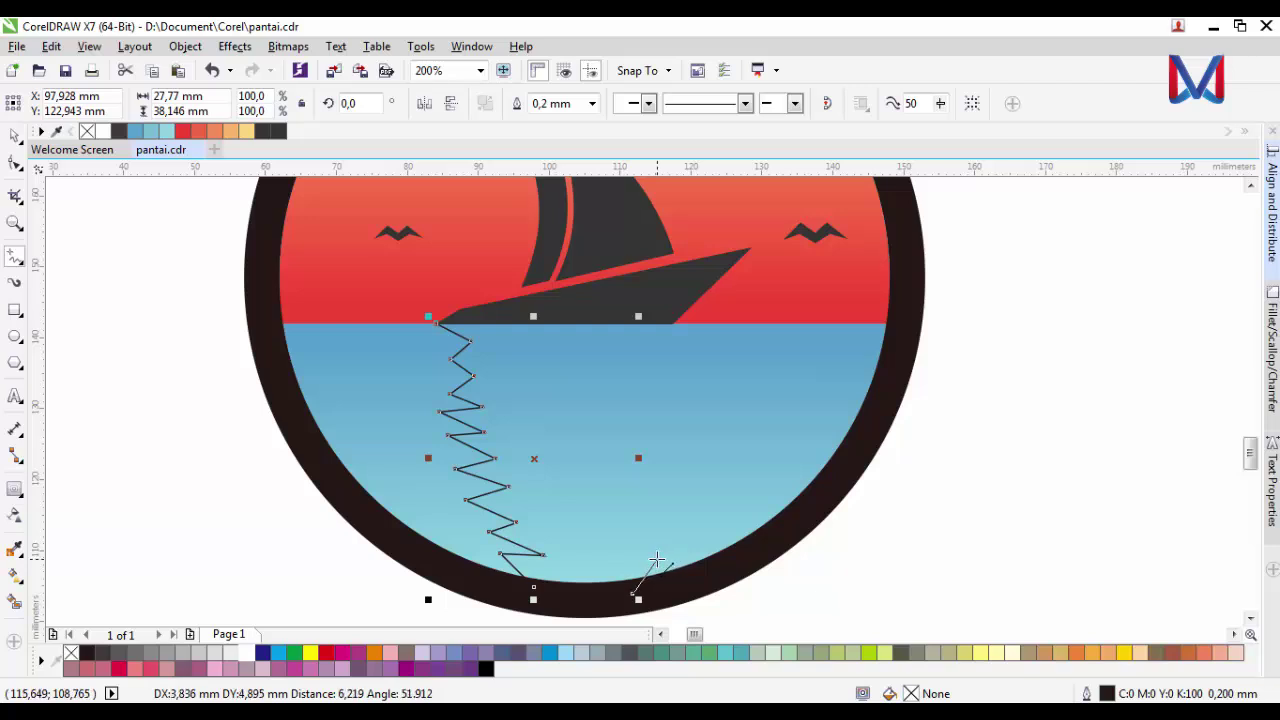
left_click(656, 559)
left_click(610, 555)
left_click(669, 543)
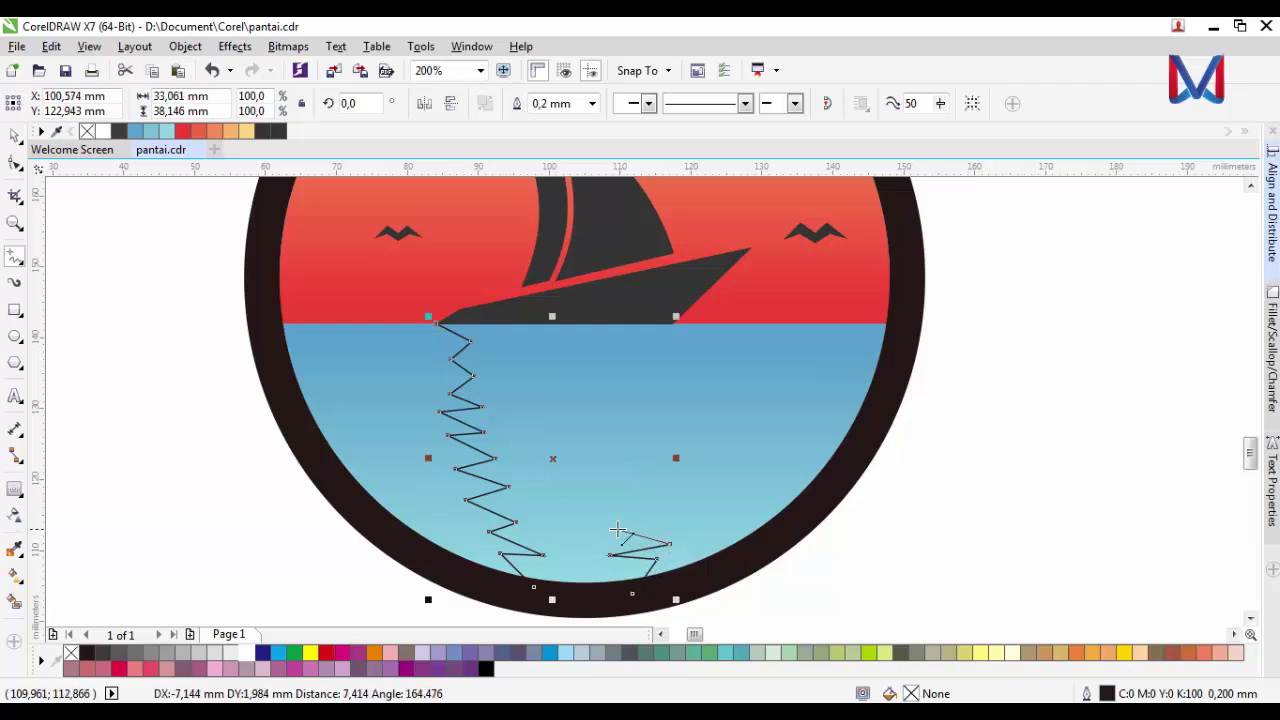
left_click(688, 504)
left_click(640, 480)
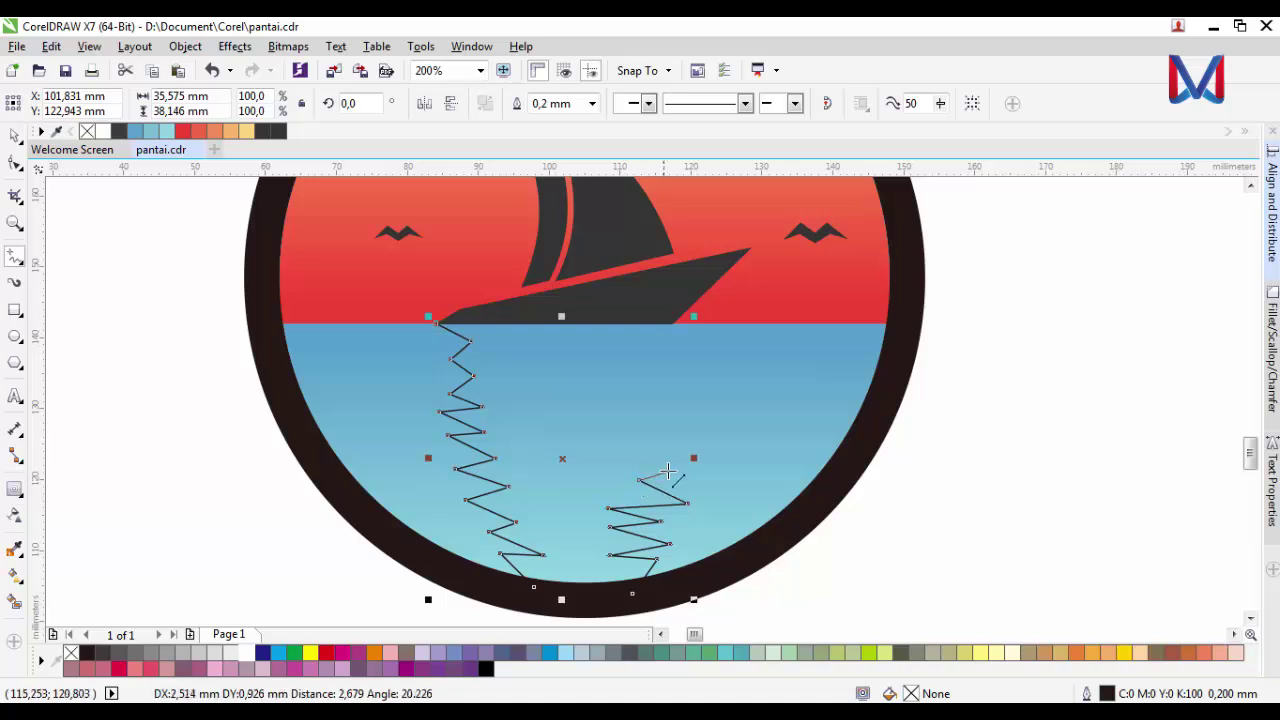
left_click(620, 445)
left_click(696, 434)
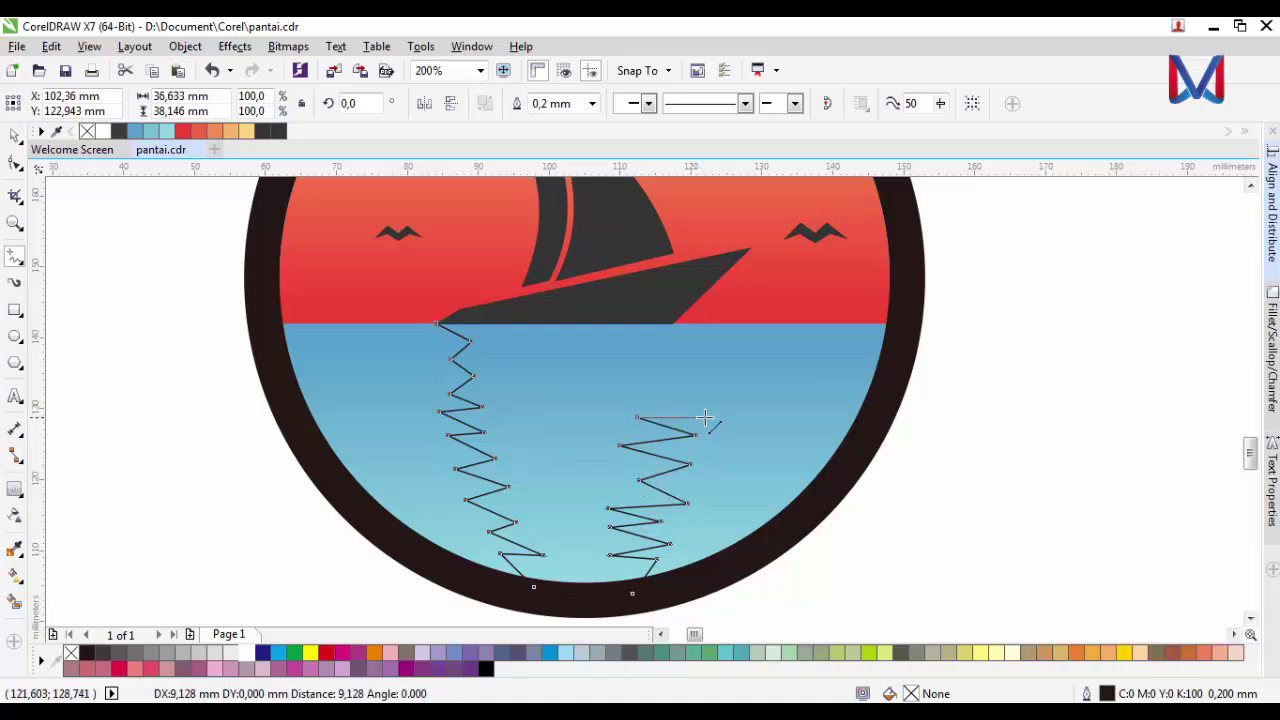
double_click(705, 417)
left_click(649, 395)
double_click(707, 388)
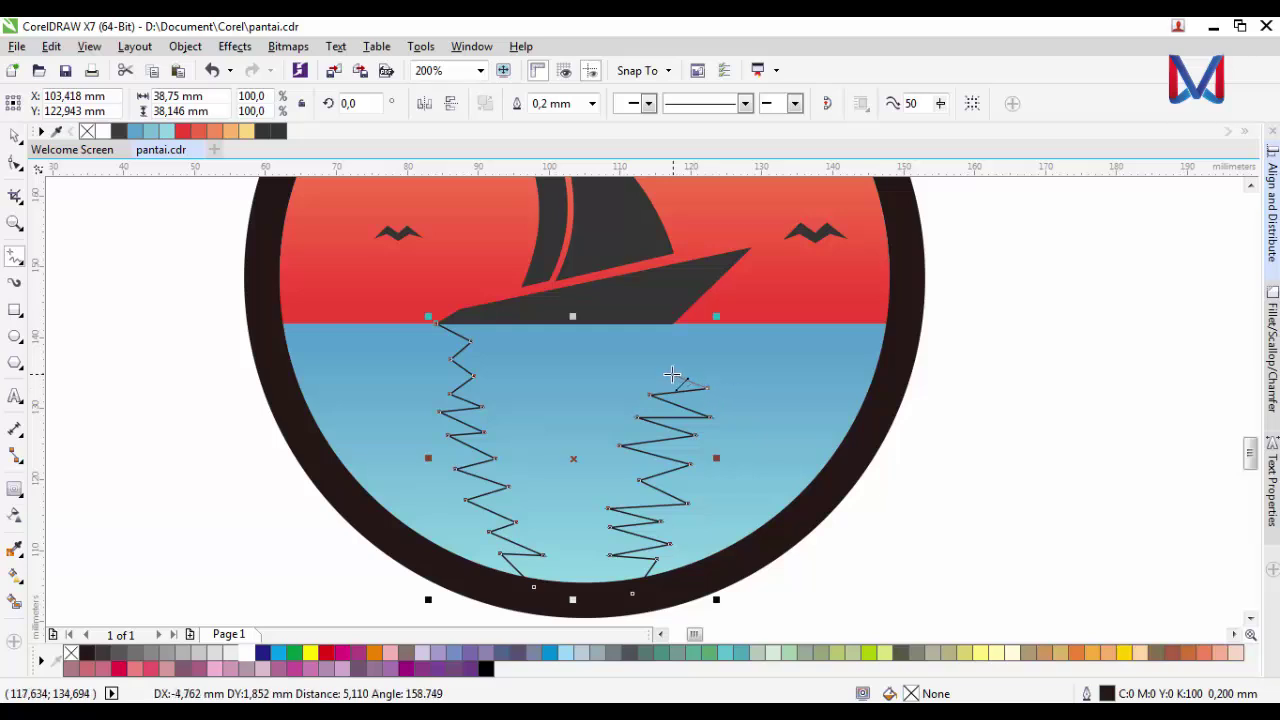
double_click(672, 374)
double_click(712, 362)
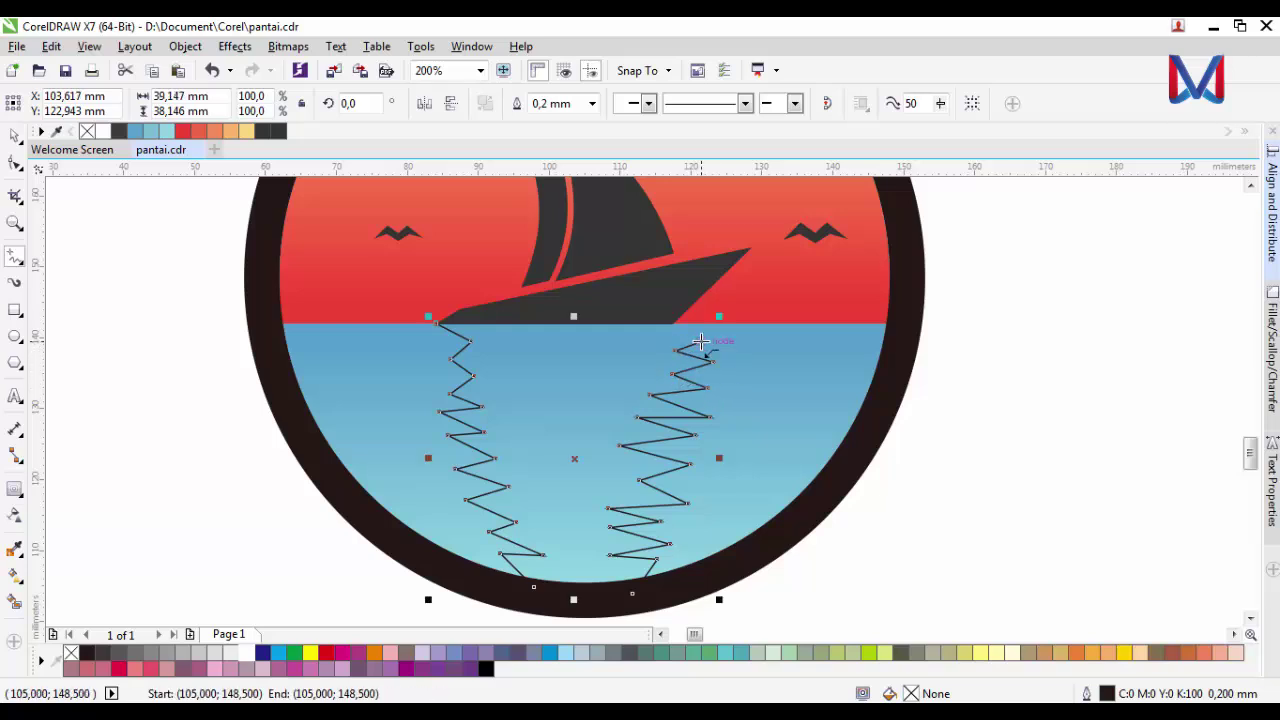
left_click(701, 341)
double_click(671, 325)
left_click(671, 324)
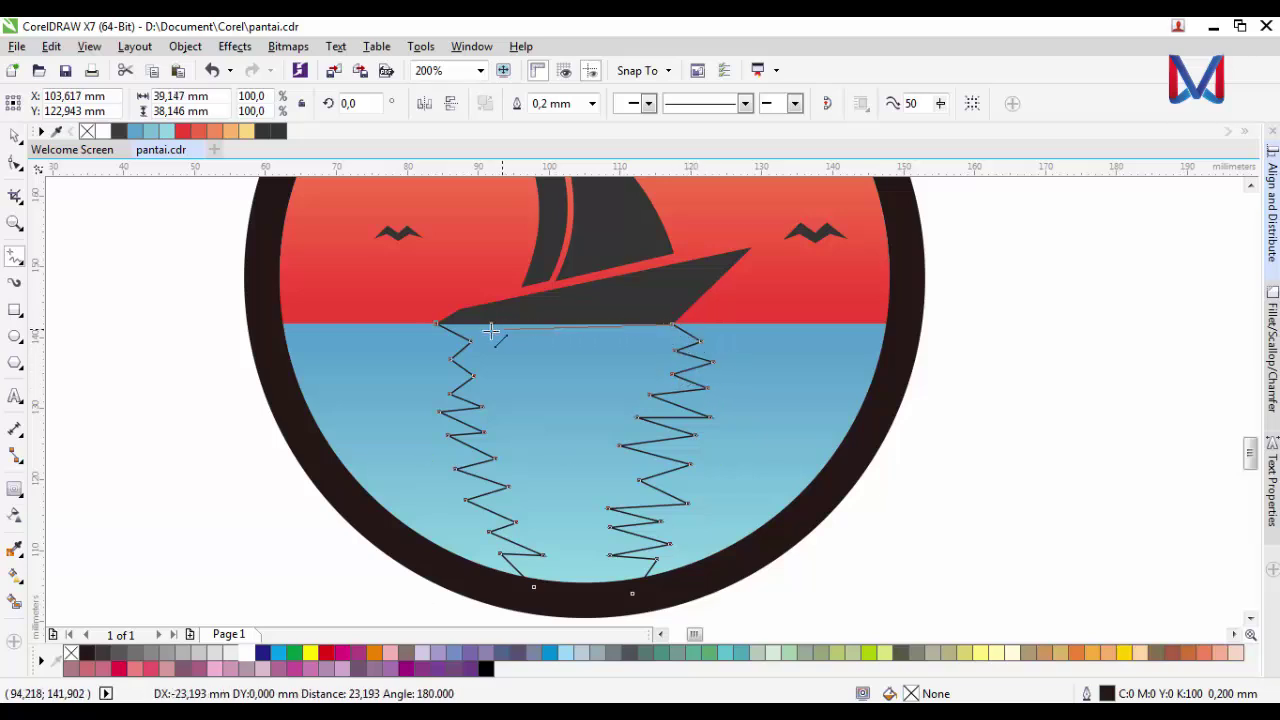
left_click(437, 323)
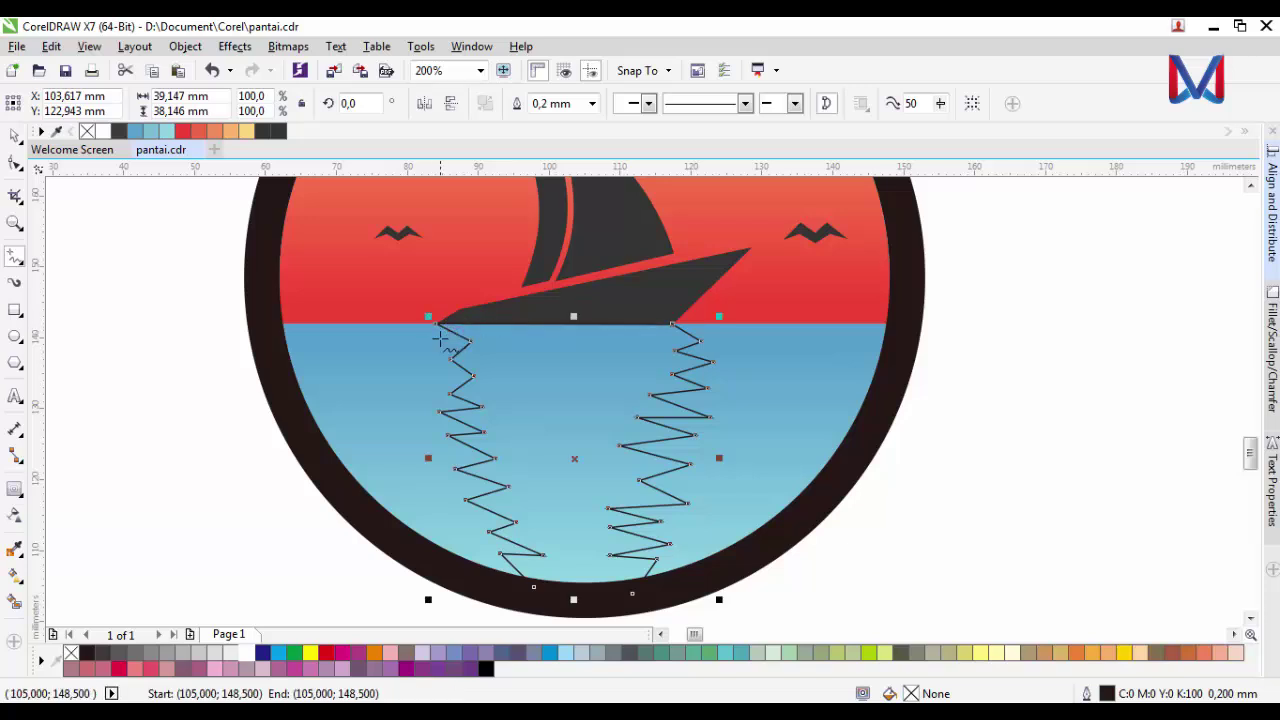
- Fill the closed reflection shape with white and remove its outline
left_click(101, 130)
right_click(86, 131)
scroll(426, 405, "down", 1)
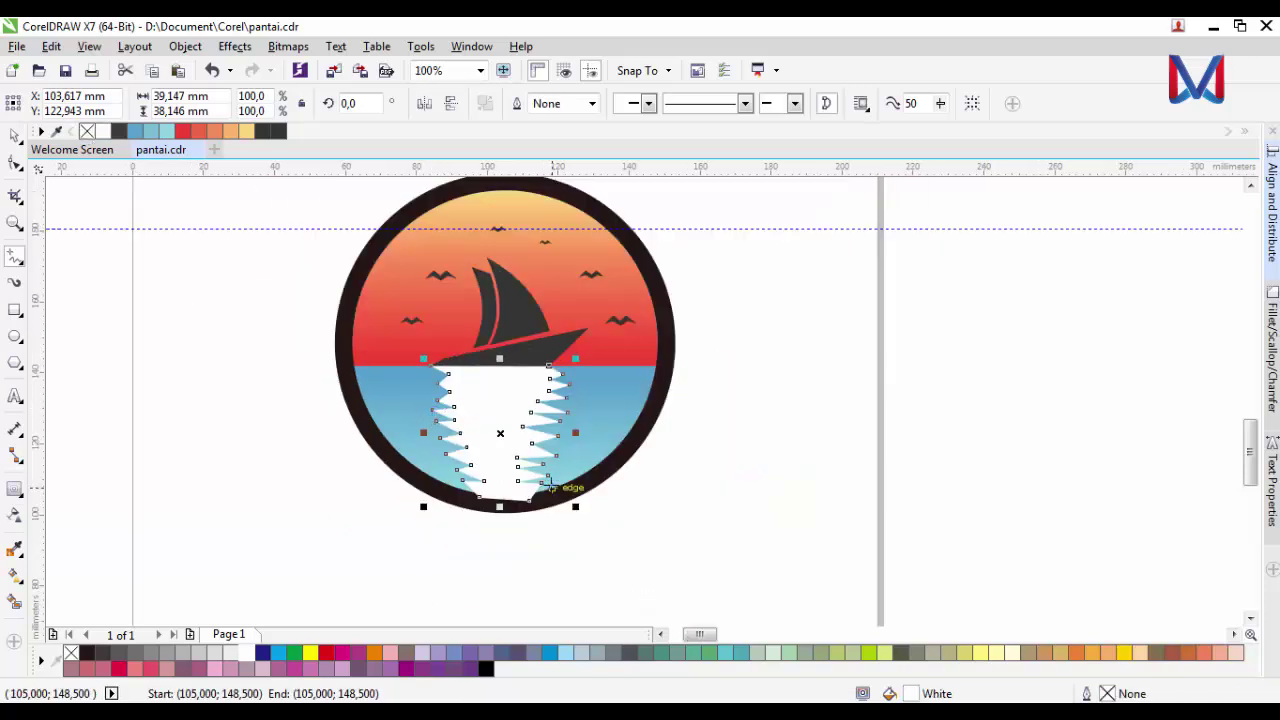
scroll(551, 482, "up", 1)
- Fillet the corners of the white reflection shape with a radius of 0.701 mm
left_click(1272, 350)
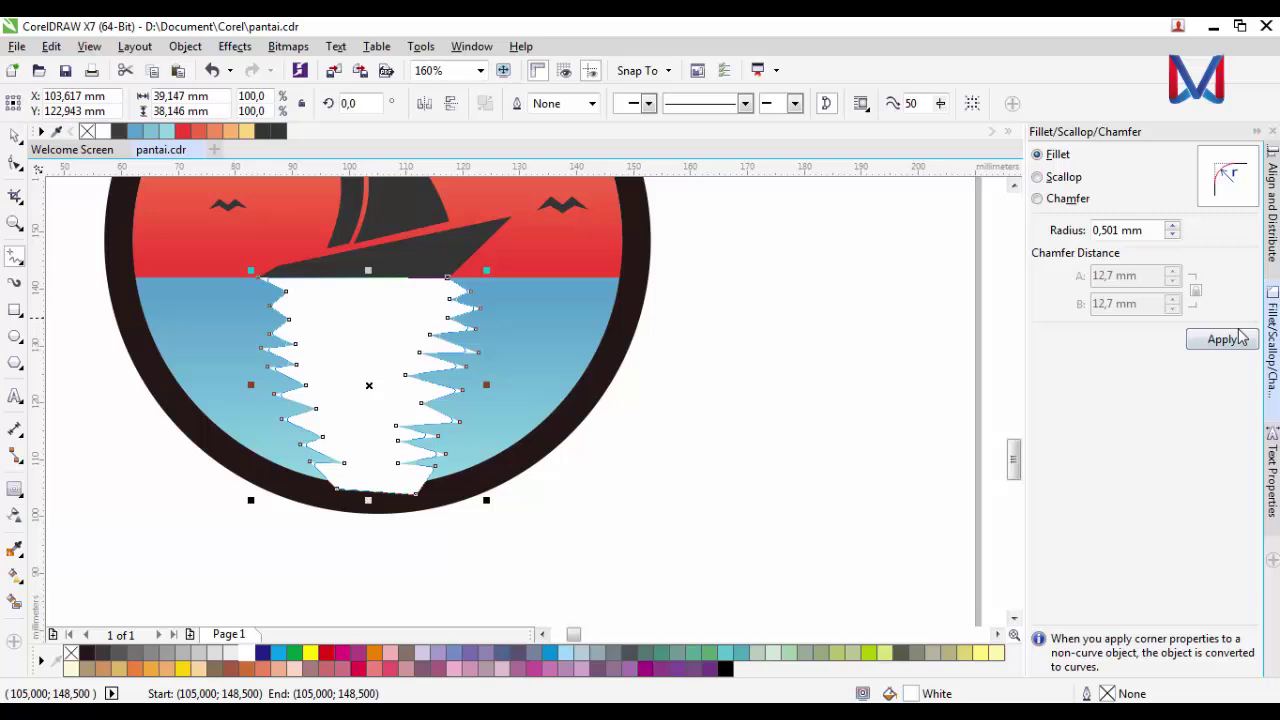
left_click(1172, 226)
left_click(1172, 226)
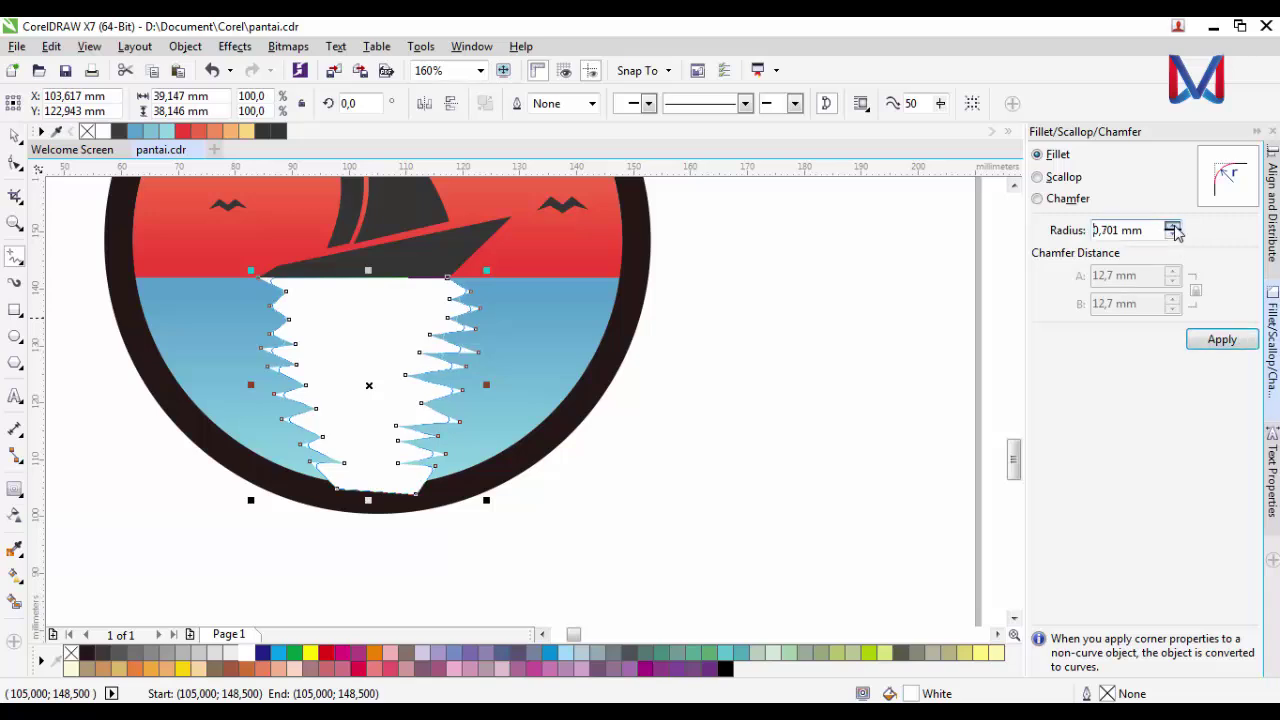
left_click(1224, 337)
scroll(366, 457, "up", 3)
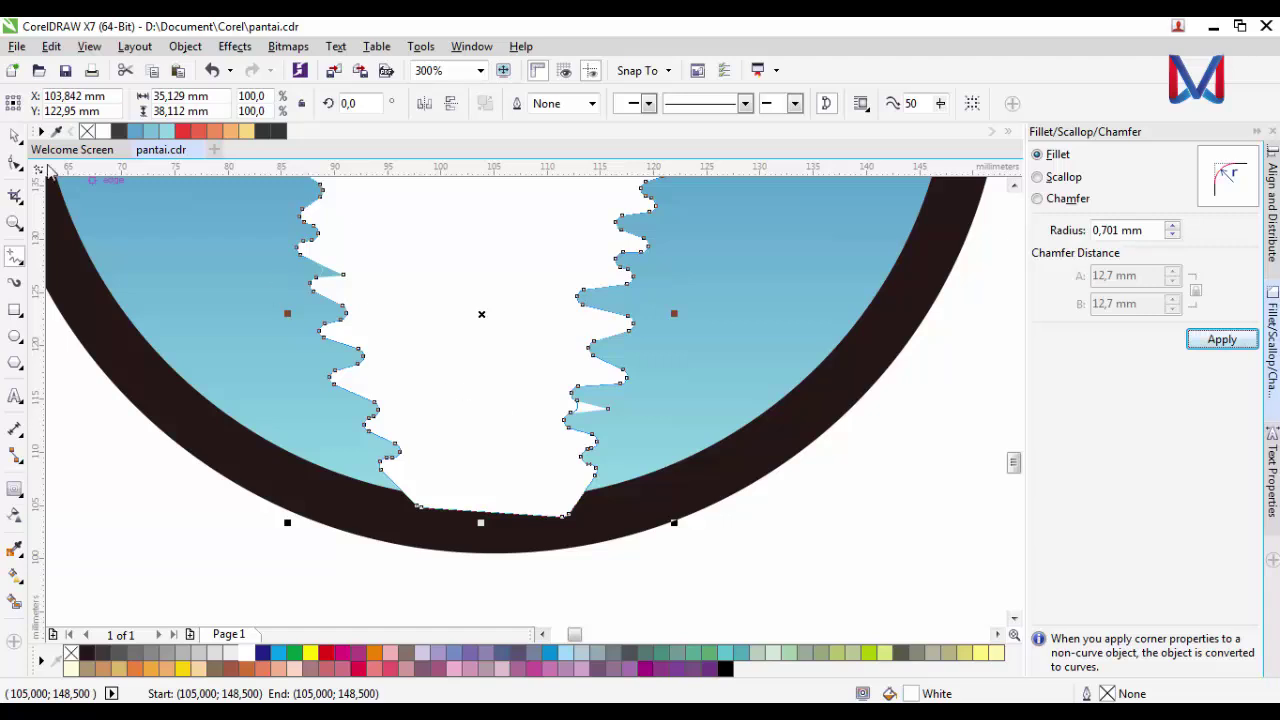
left_click(893, 535)
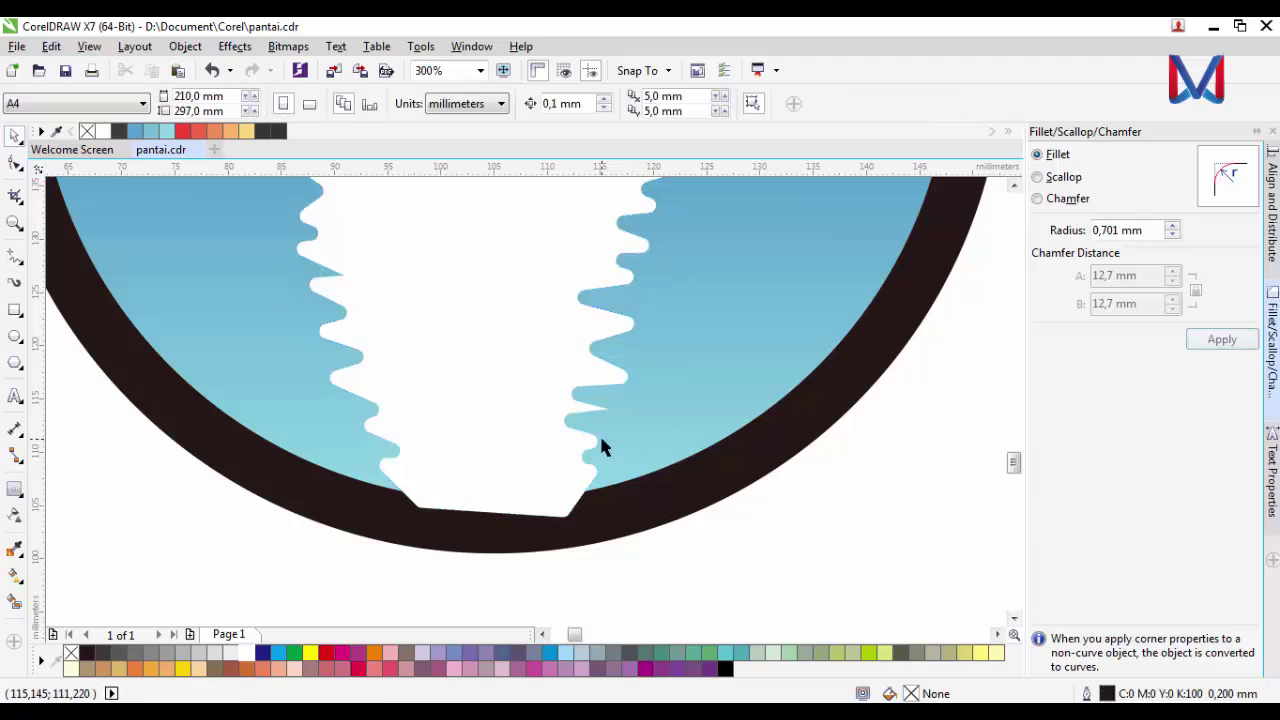
- Reorder the white reflection shape so it sits behind the dark circular frame
scroll(702, 483, "down", 2)
scroll(530, 472, "up", 2)
left_click(540, 455)
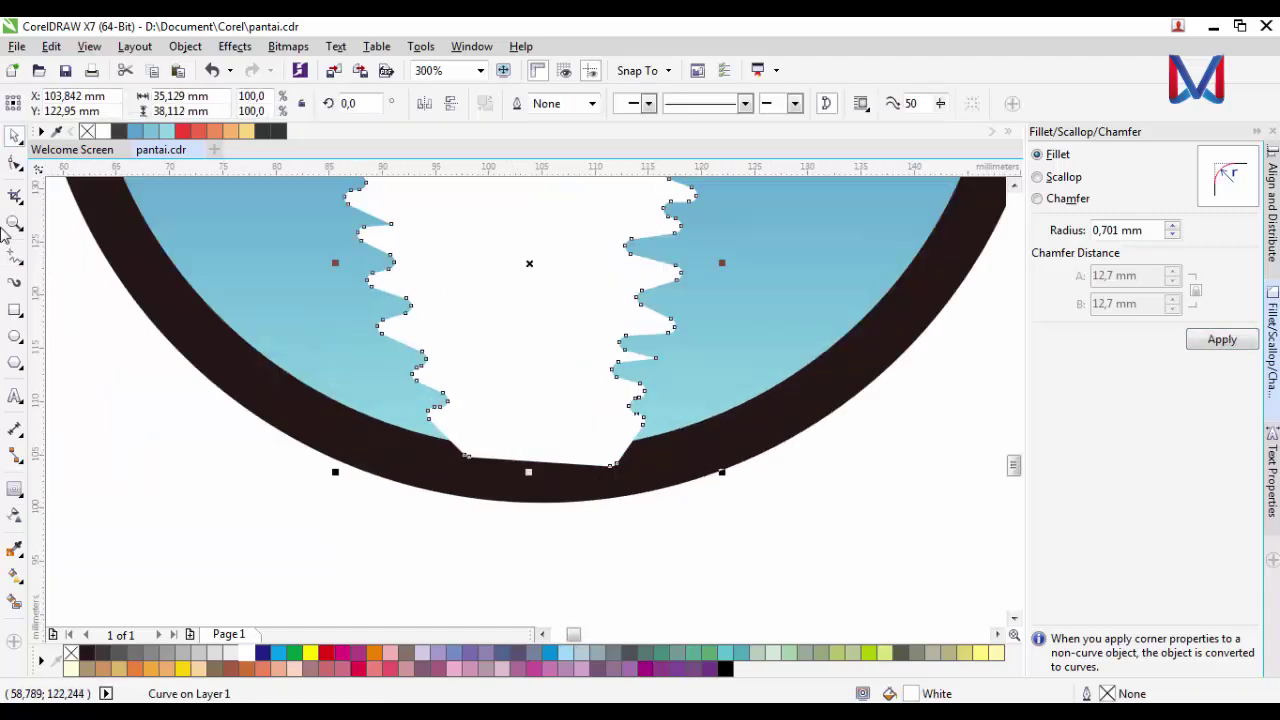
left_click(55, 240)
left_click(543, 431)
right_click(543, 430)
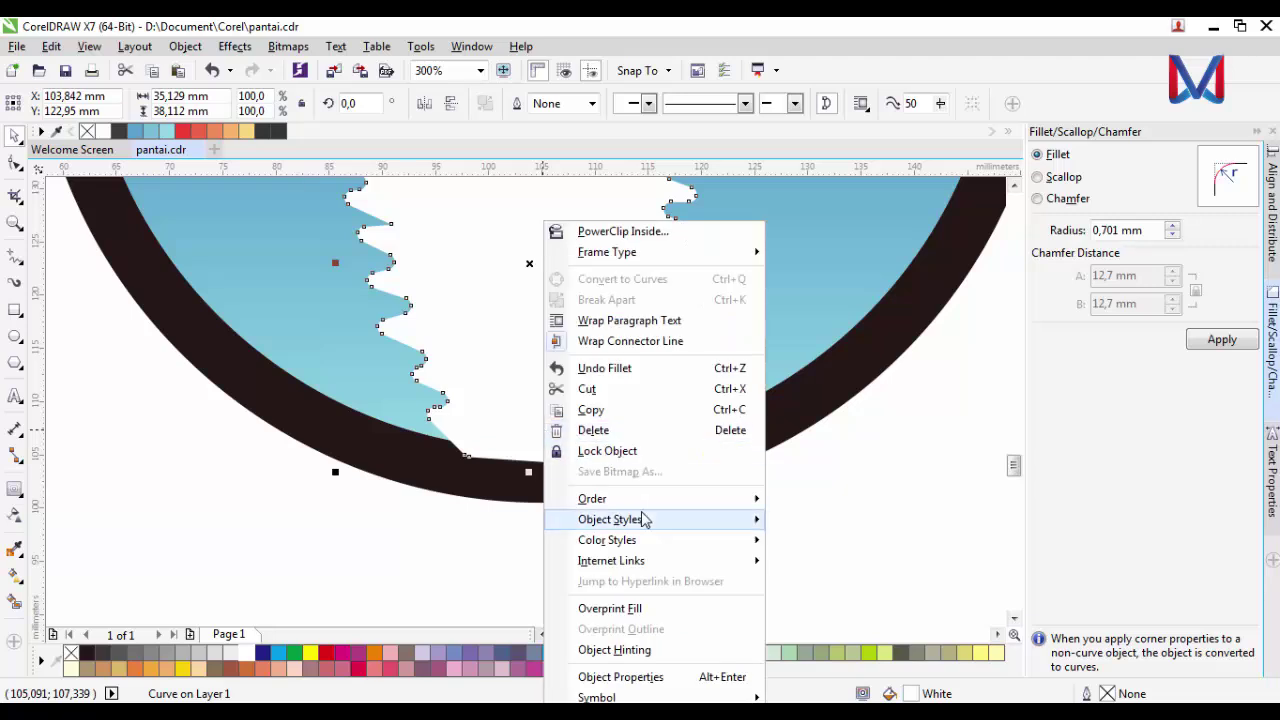
mouse_move(663, 505)
left_click(907, 577)
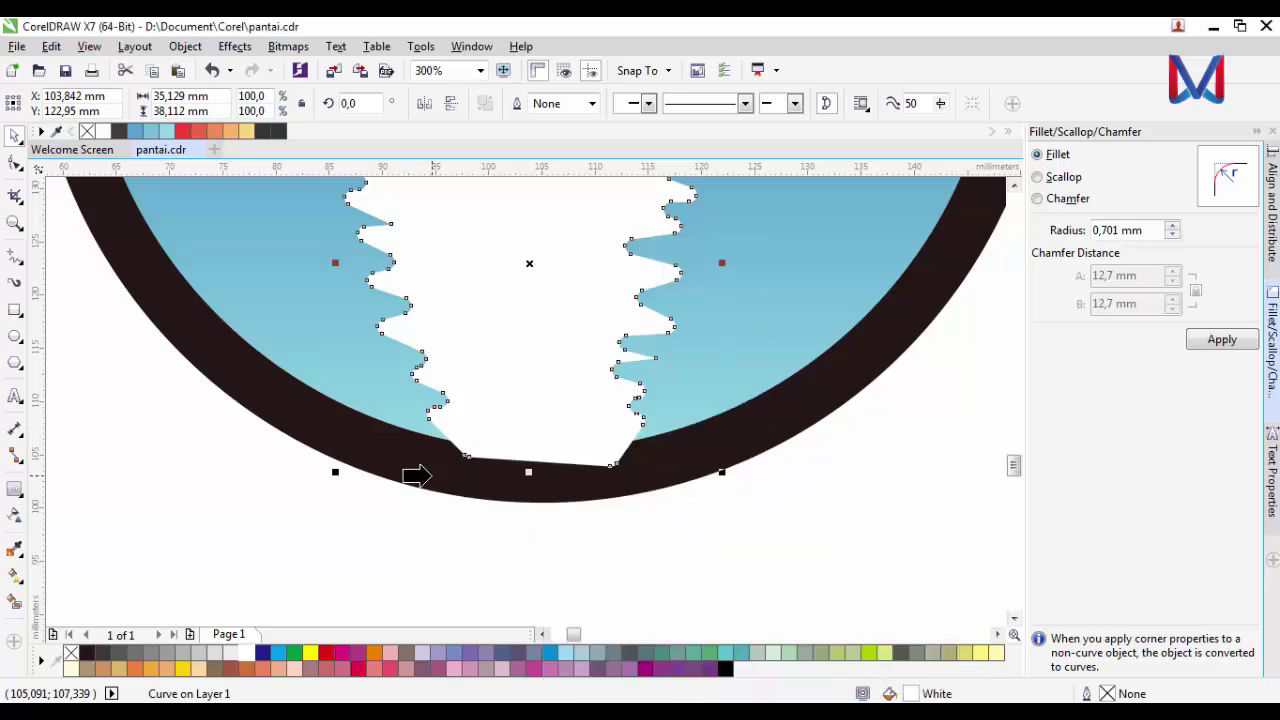
scroll(507, 543, "down", 2)
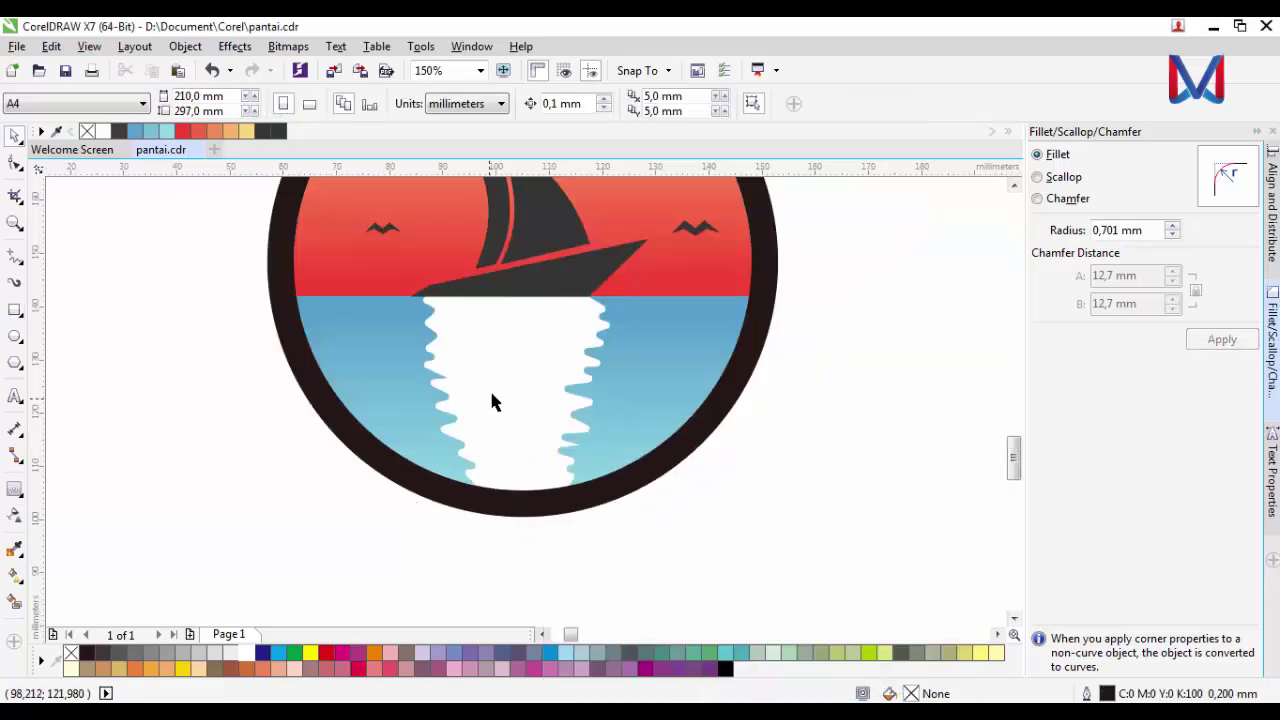
- Add a one-step inside contour to the white reflection shape with an offset of 0.75 mm
scroll(571, 543, "down", 2)
scroll(586, 528, "up", 2)
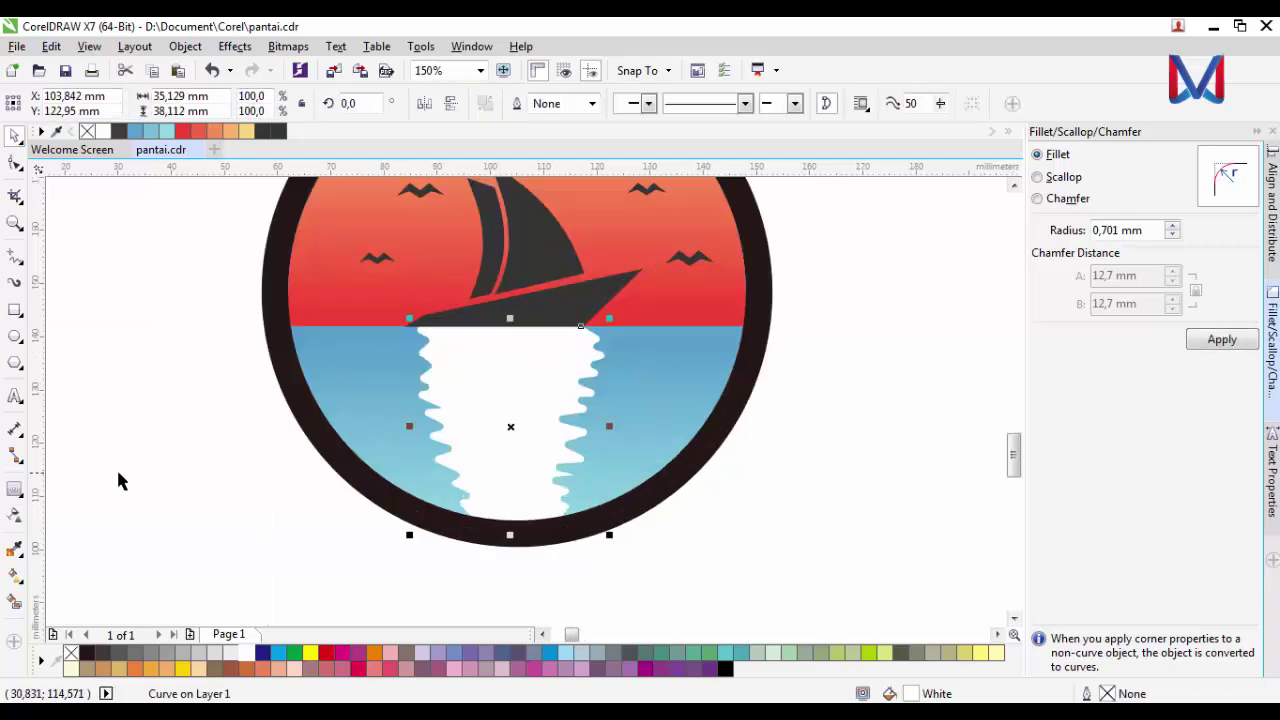
left_click(14, 489)
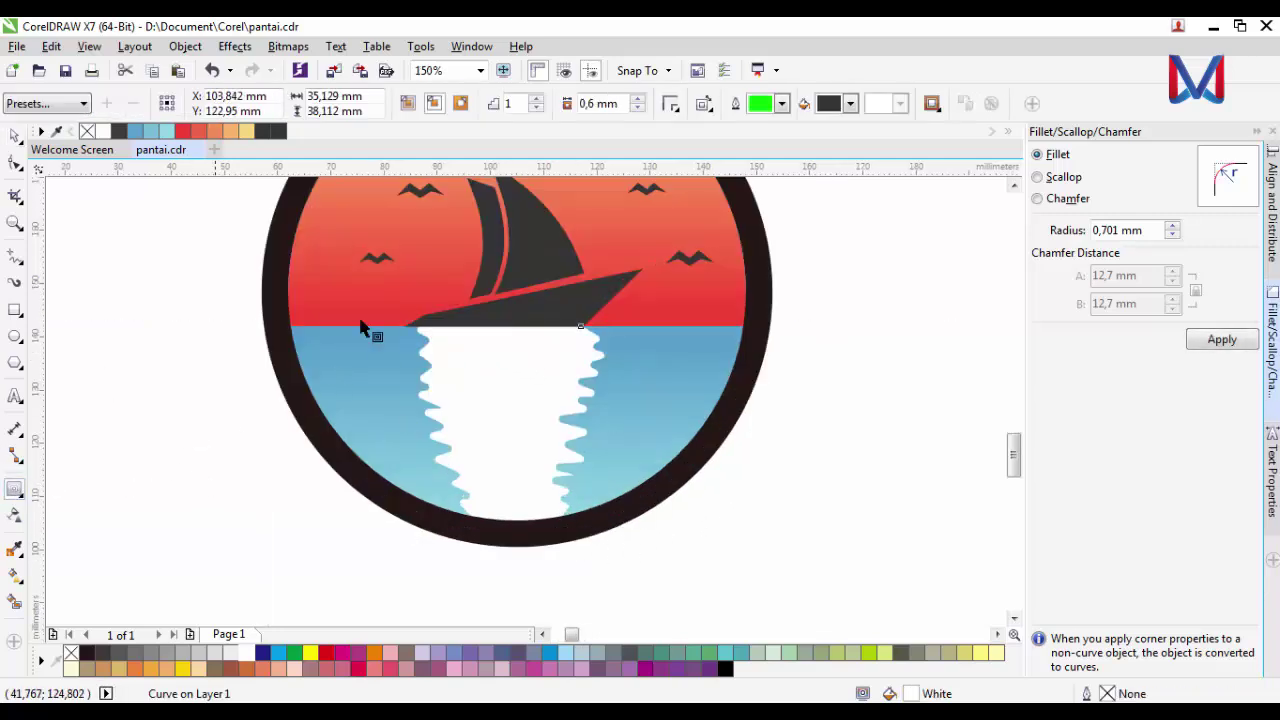
left_click(437, 104)
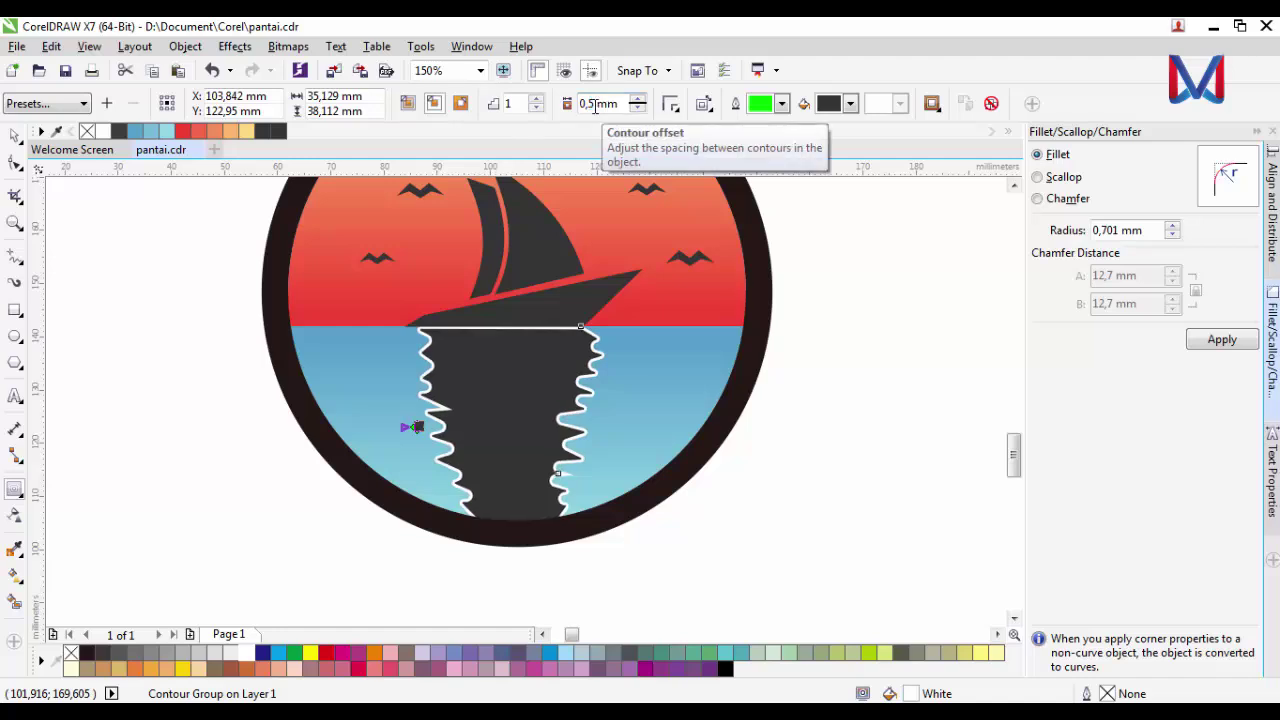
left_click(587, 106)
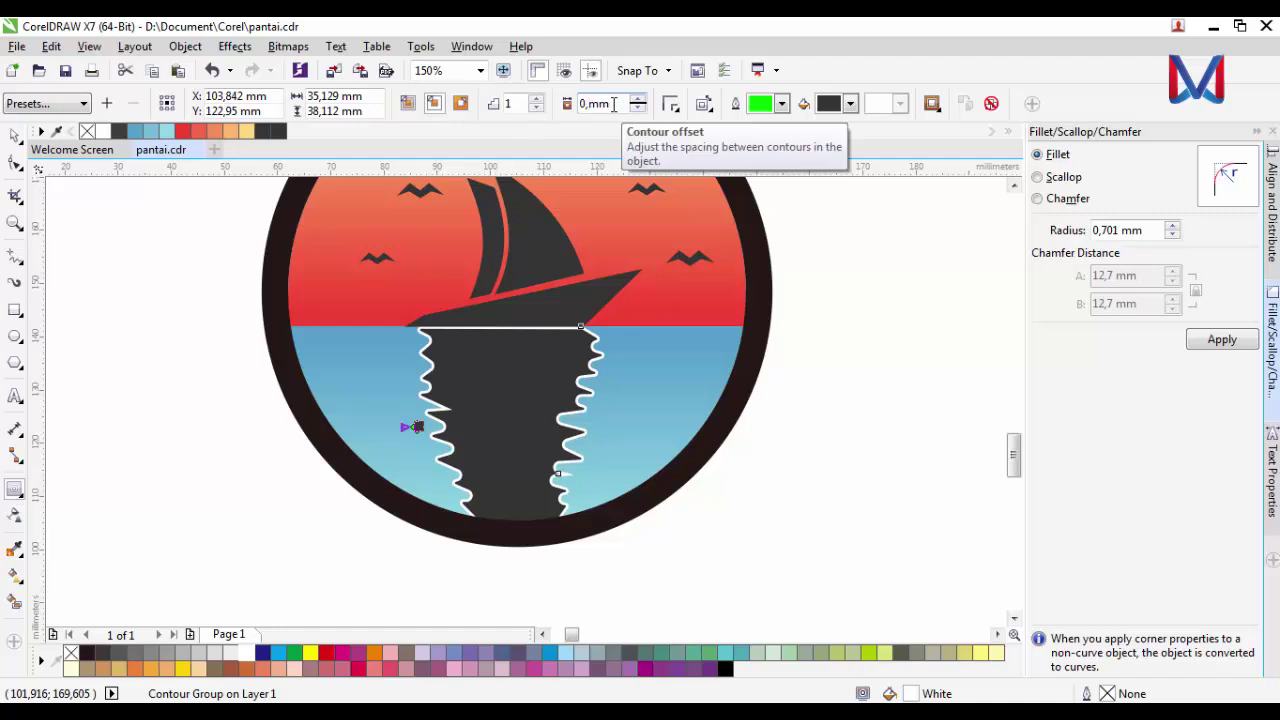
type("75")
key("Return")
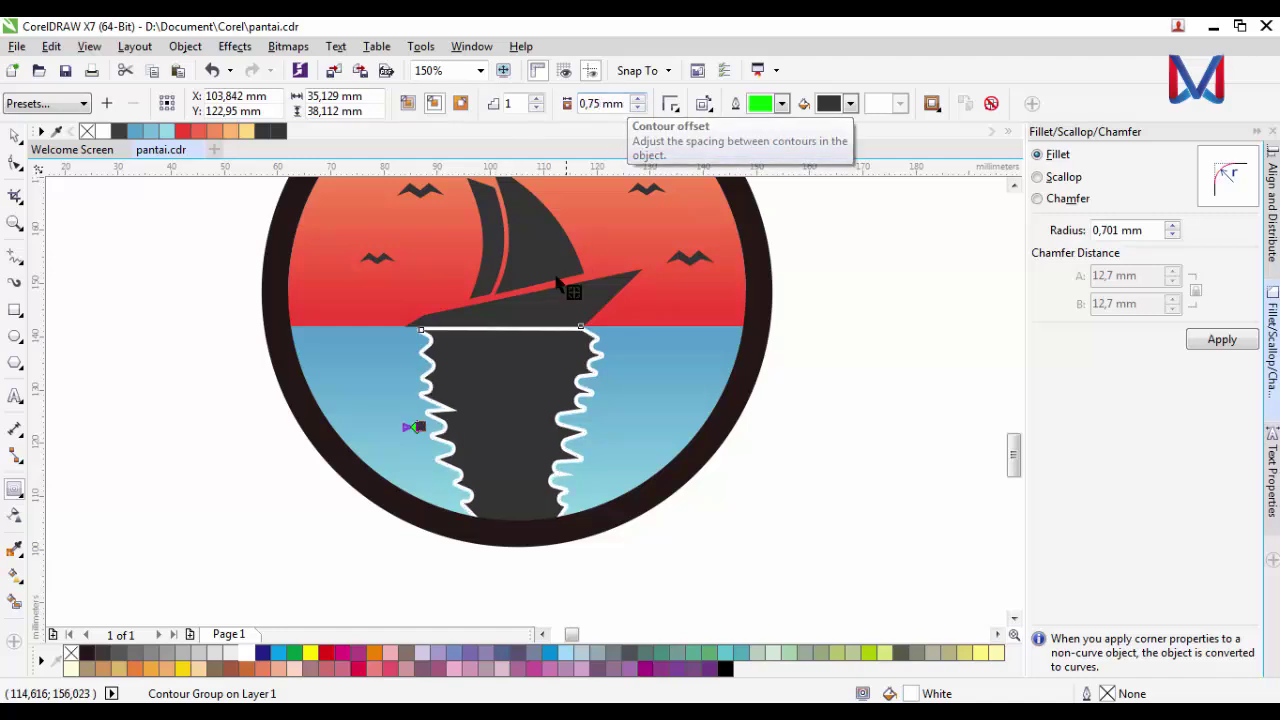
- Widen the reflection's inside contour, trying an offset of 0.8 mm and settling on 0.9 mm
scroll(601, 104, "up", 1)
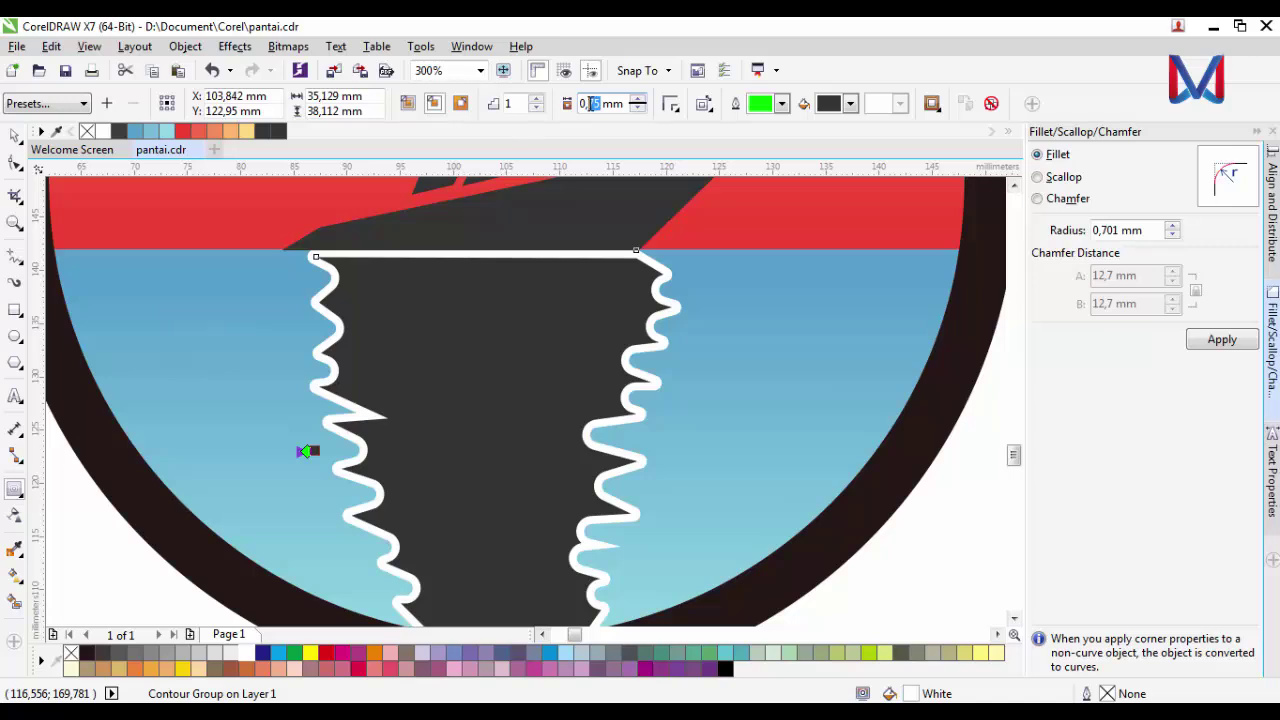
type("8")
key("Return")
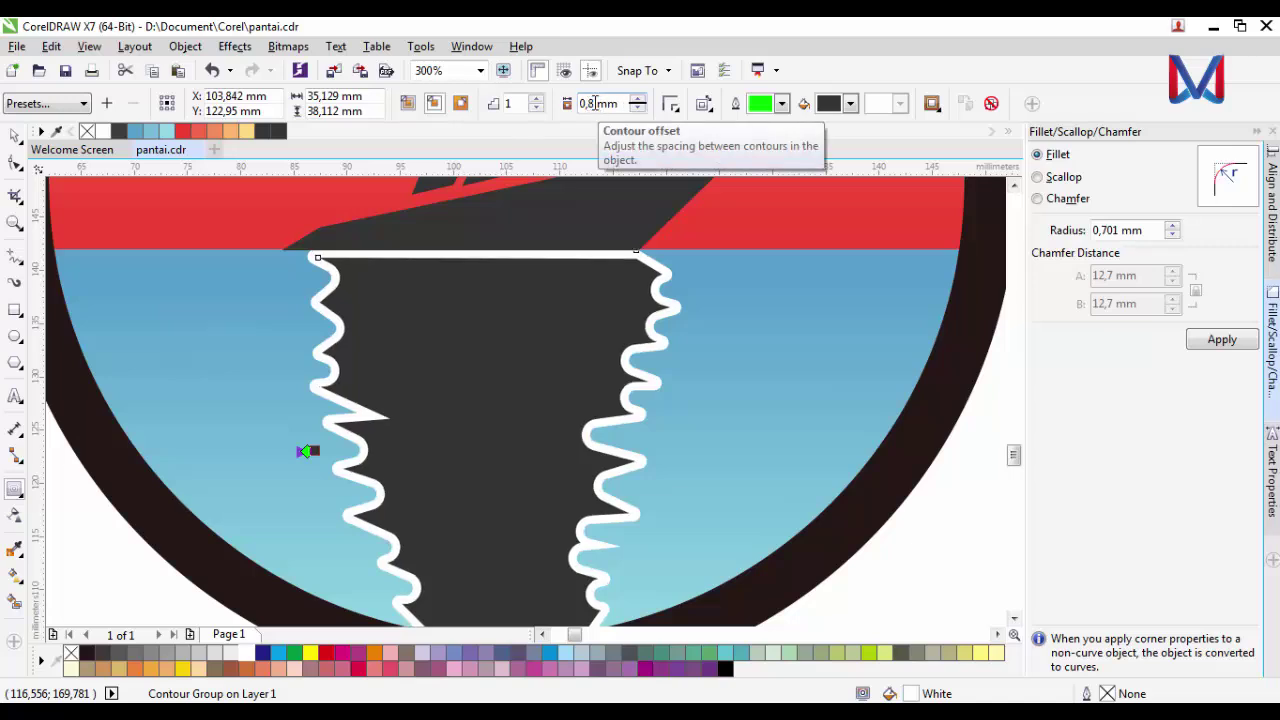
left_click_drag(595, 103, 587, 103)
type("9")
key("Return")
scroll(600, 226, "down", 1)
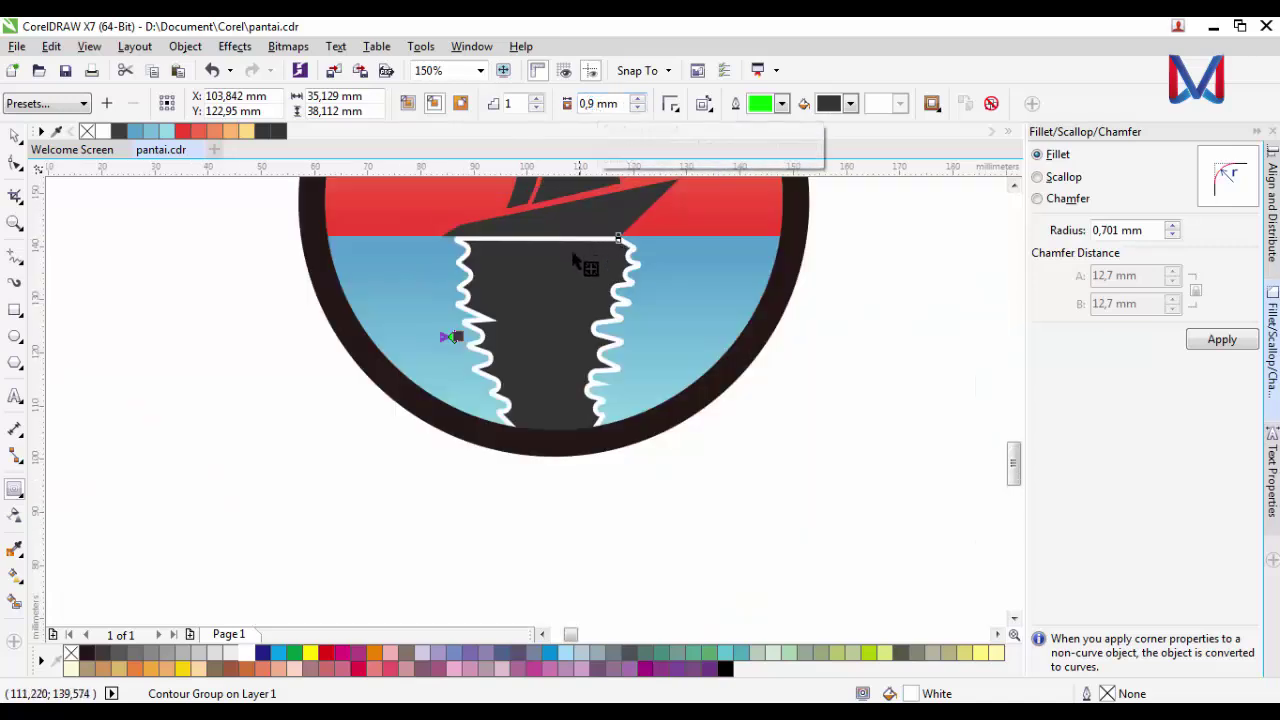
- Break the contour group apart so the dark inner shape is separate from the white reflection shape
left_click(15, 135)
left_click(171, 343)
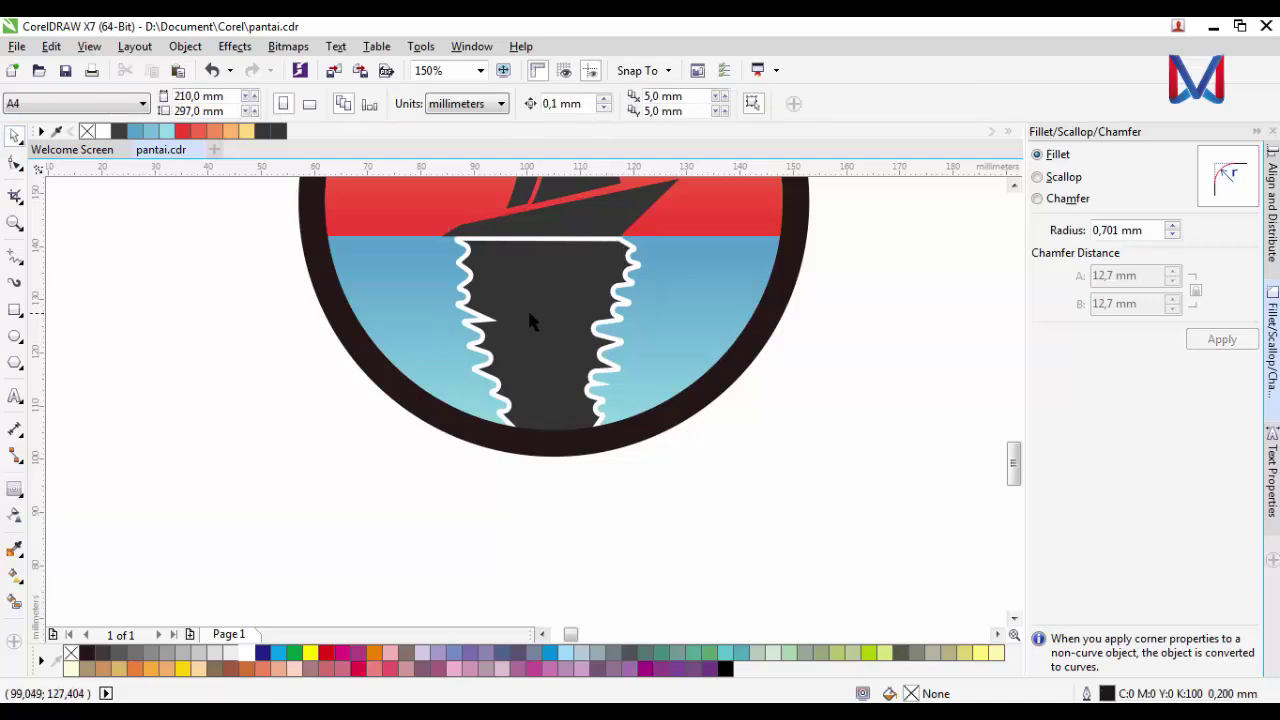
left_click(530, 318)
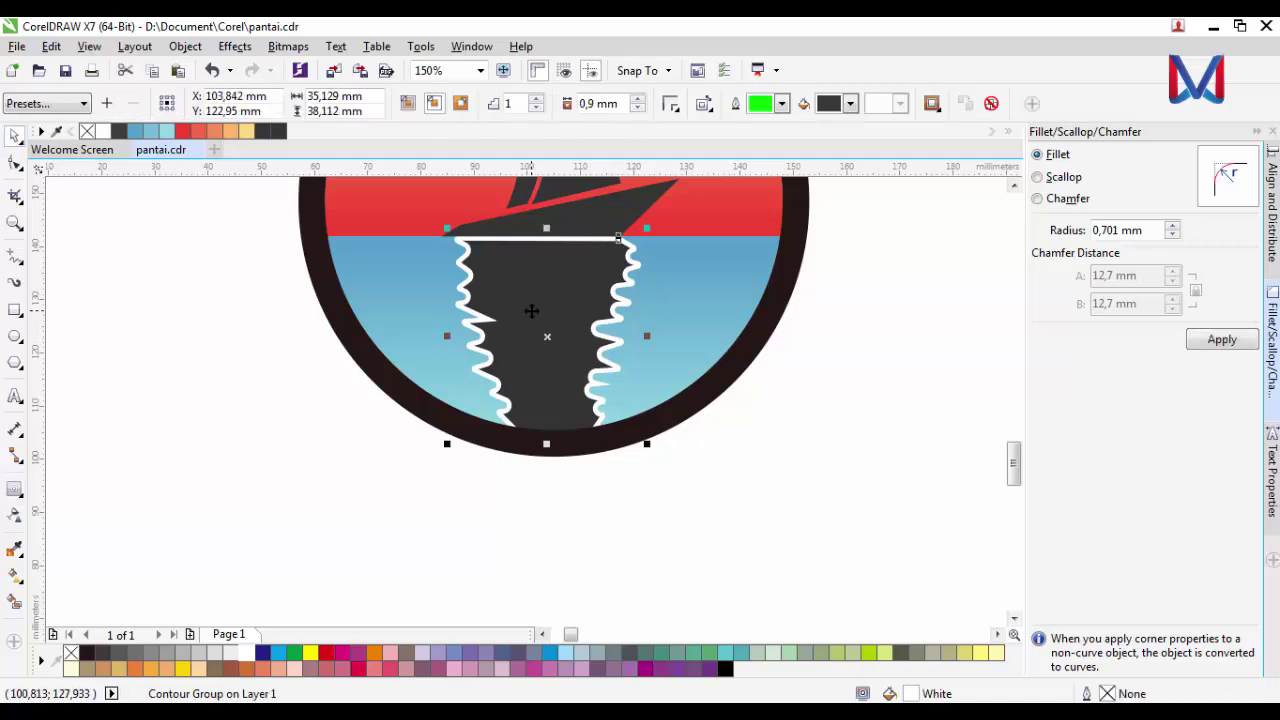
left_click(185, 46)
left_click(245, 326)
left_click(617, 553)
left_click(563, 363)
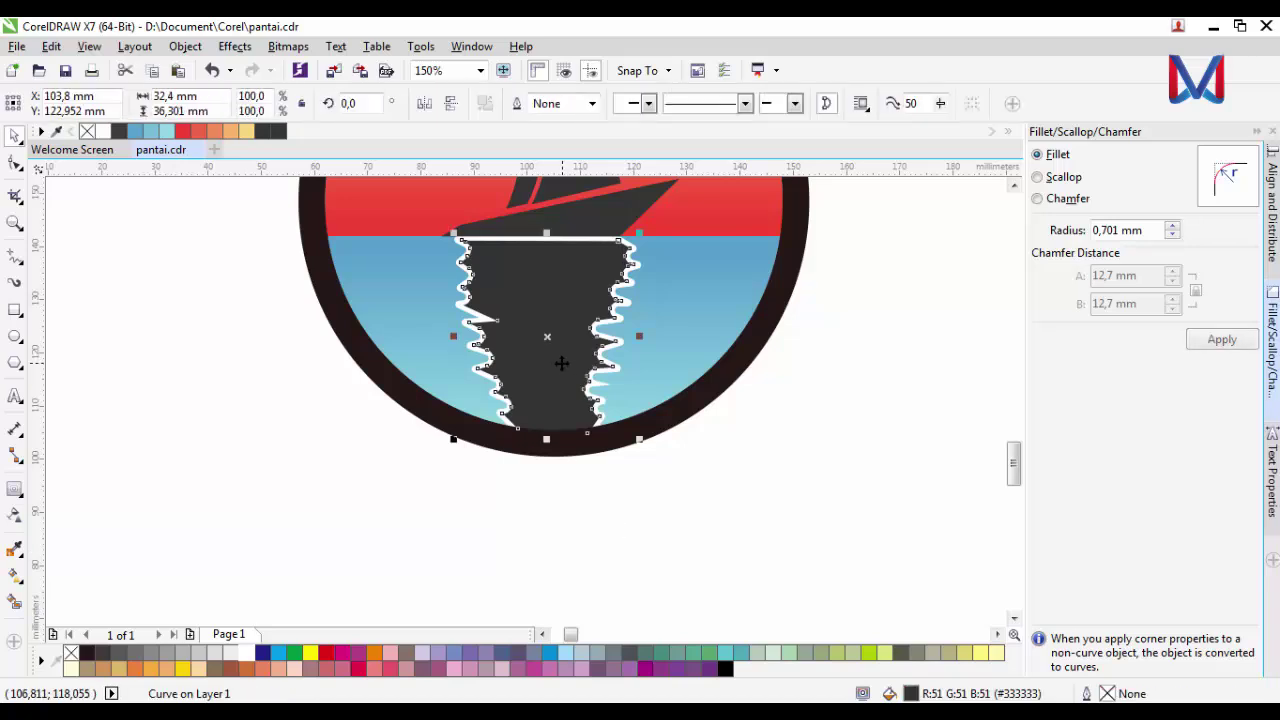
key("Escape")
- Apply a strong uniform transparency to the outer white reflection shape
scroll(503, 415, "up", 2)
left_click(501, 439)
left_click(20, 516)
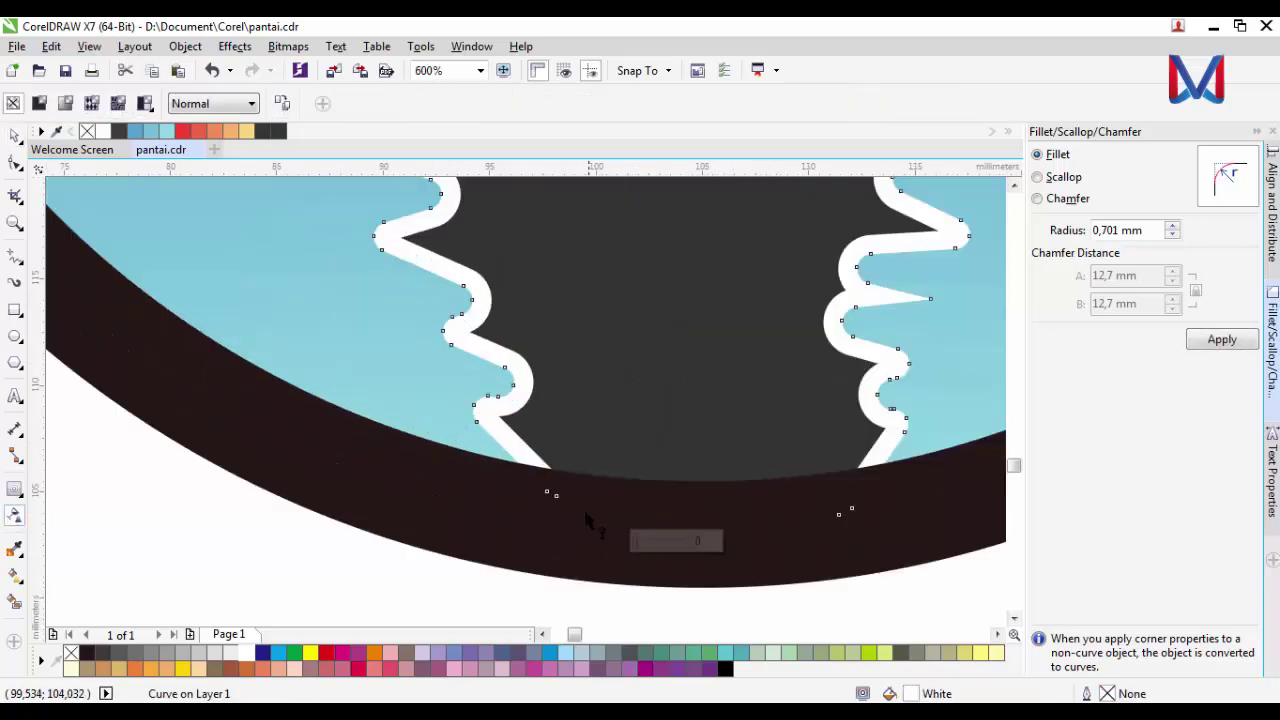
left_click_drag(637, 541, 680, 541)
- Fill the inner reflection shape with white and give it a uniform transparency of 81
left_click(622, 430)
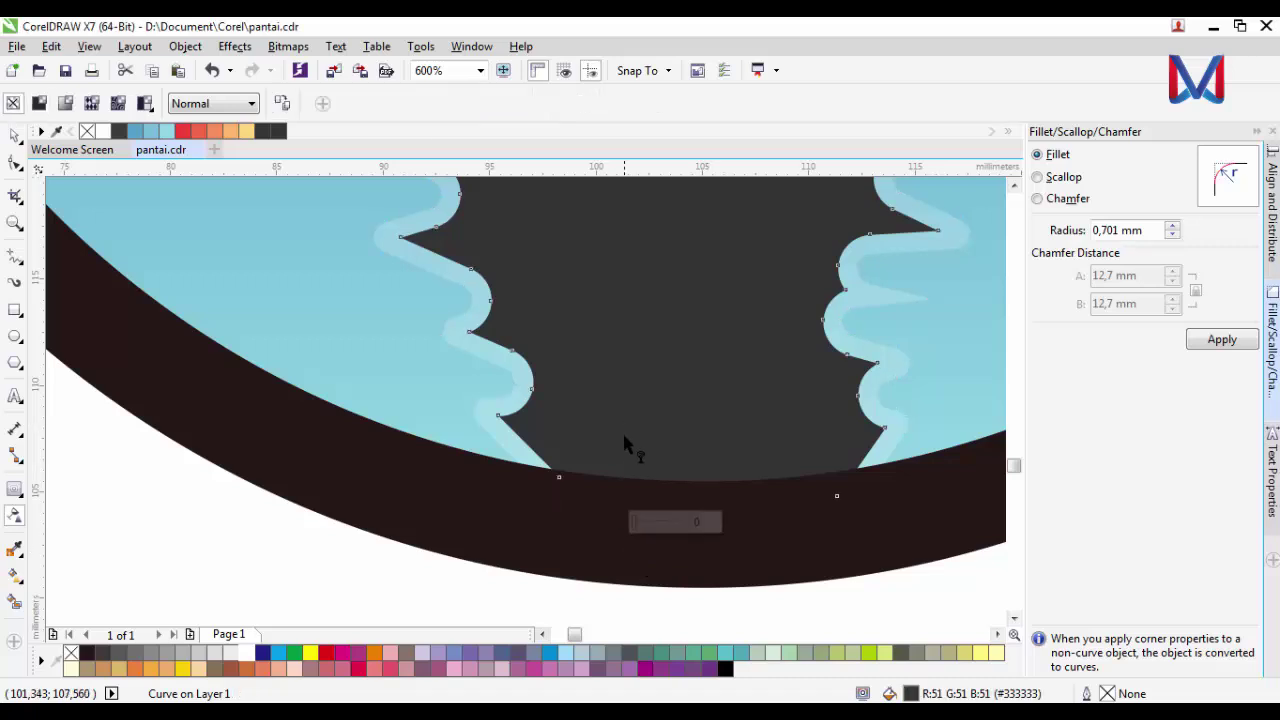
left_click(104, 132)
left_click_drag(651, 535, 676, 528)
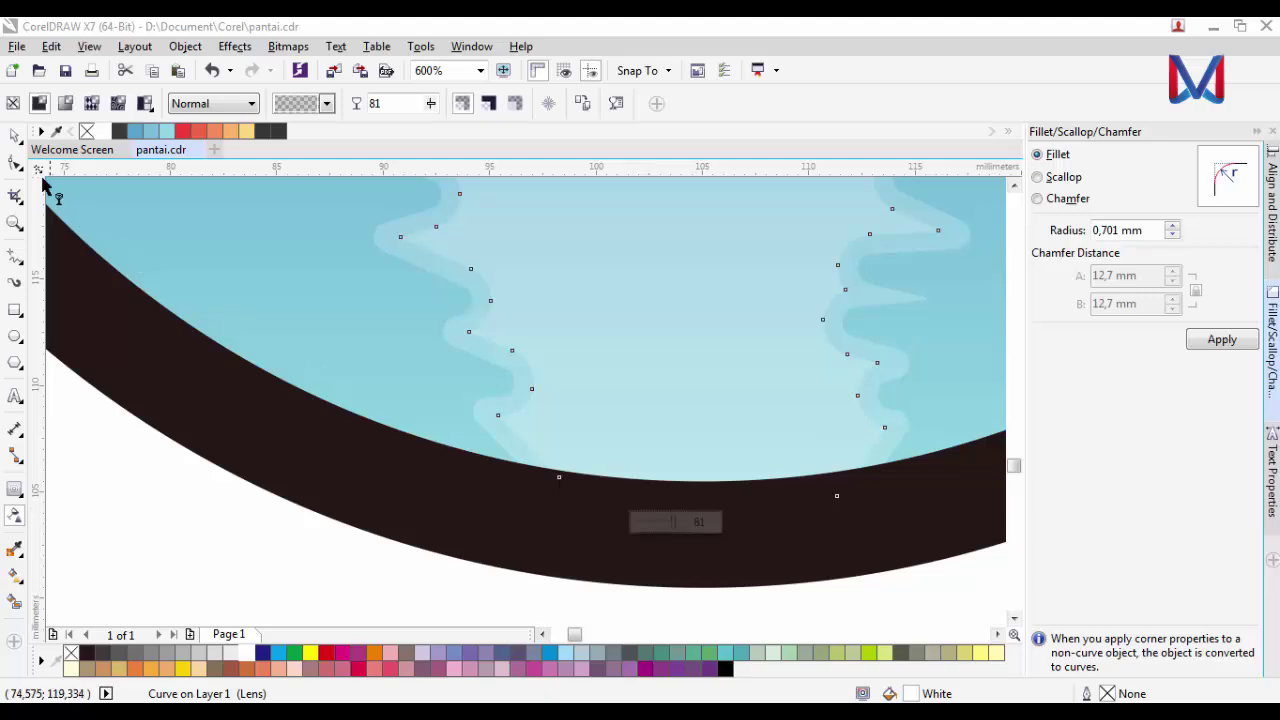
left_click(14, 137)
scroll(554, 449, "down", 1)
left_click(667, 582)
- Examine the whole round illustration and its translucent reflection at different magnifications
scroll(588, 503, "down", 1)
scroll(592, 500, "down", 1)
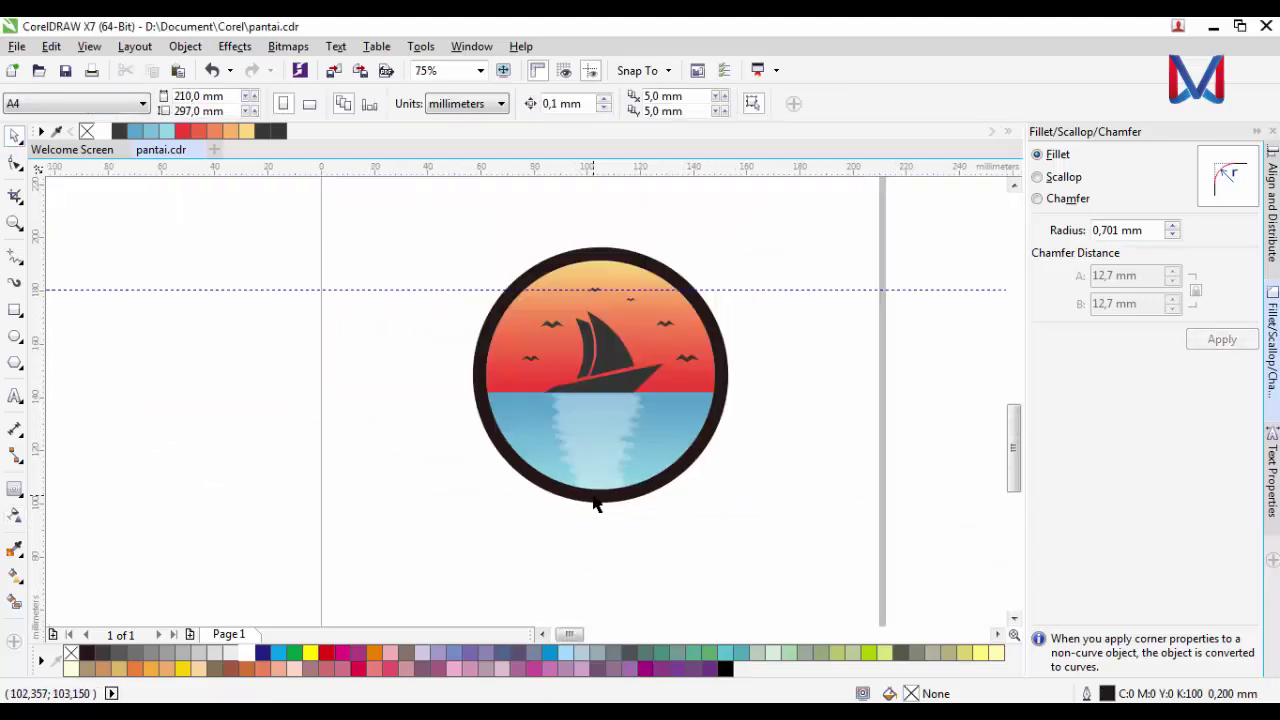
scroll(614, 449, "up", 2)
scroll(612, 436, "up", 2)
scroll(612, 435, "down", 4)
scroll(729, 434, "down", 1)
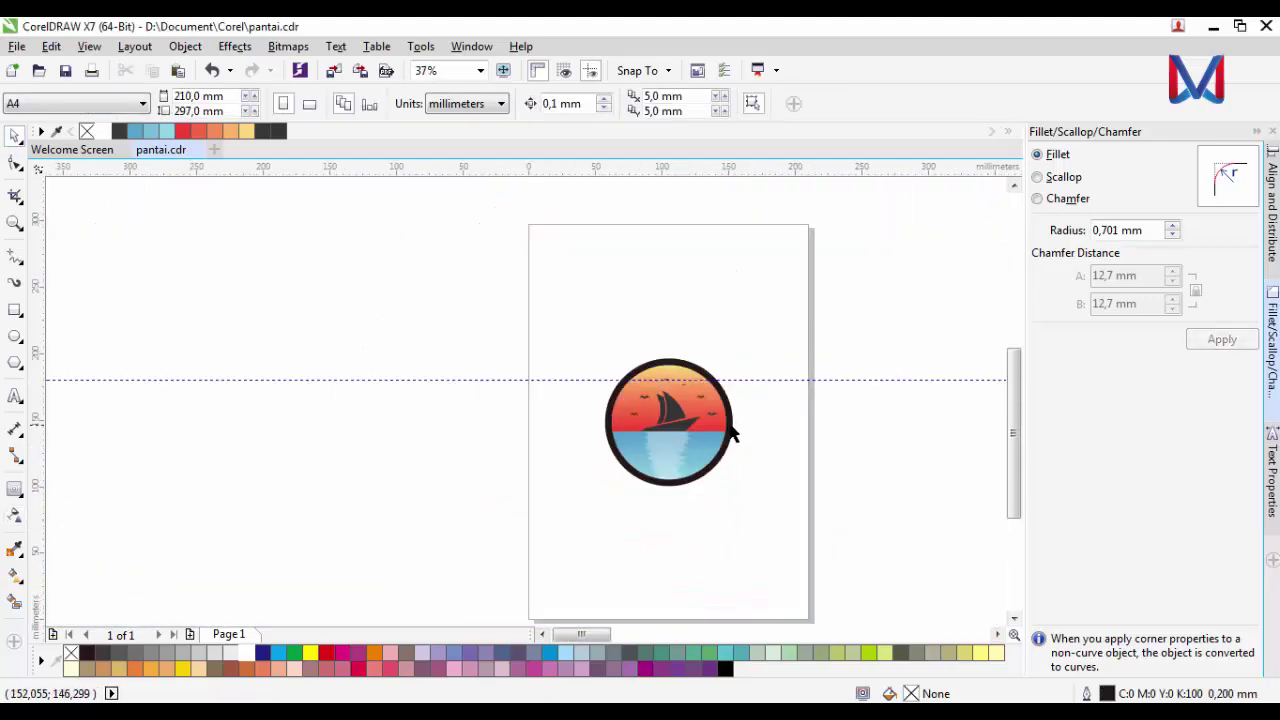
scroll(728, 415, "up", 1)
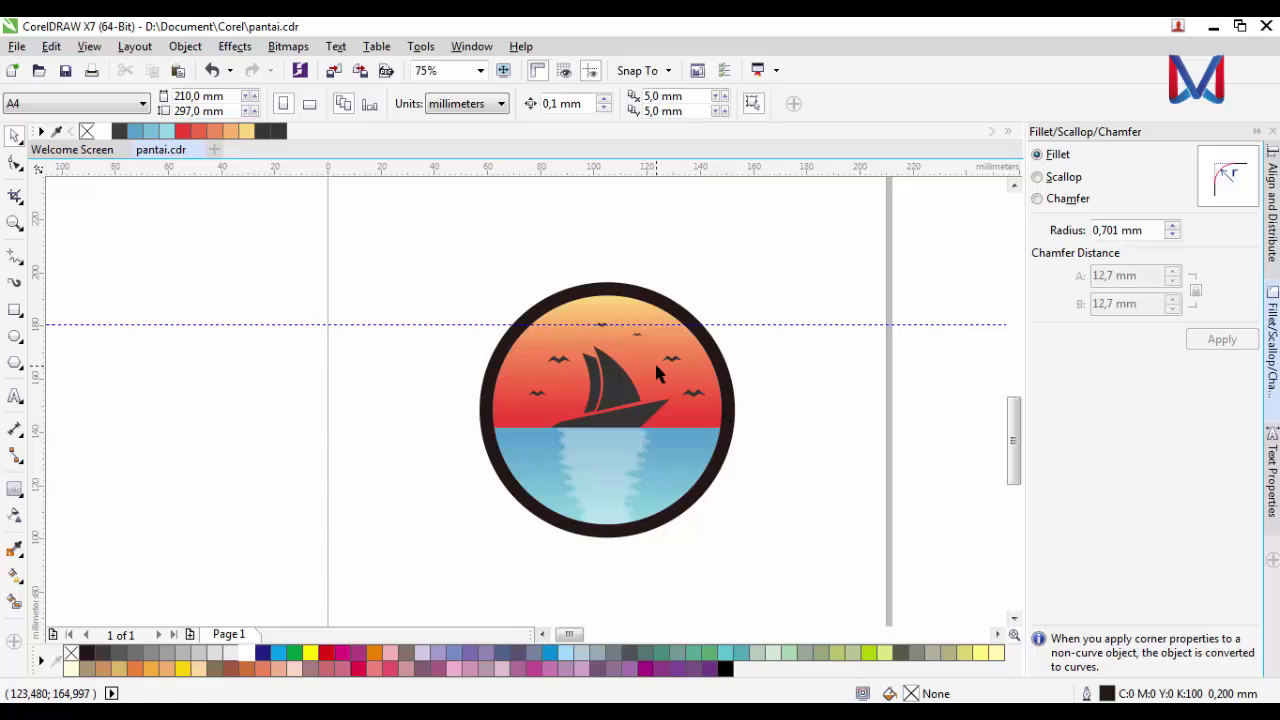
scroll(561, 437, "up", 1)
- Fill the inner reflection shape with red (#F24235) and check the tint against the blue sea
left_click(563, 440)
scroll(563, 440, "up", 1)
scroll(563, 440, "down", 1)
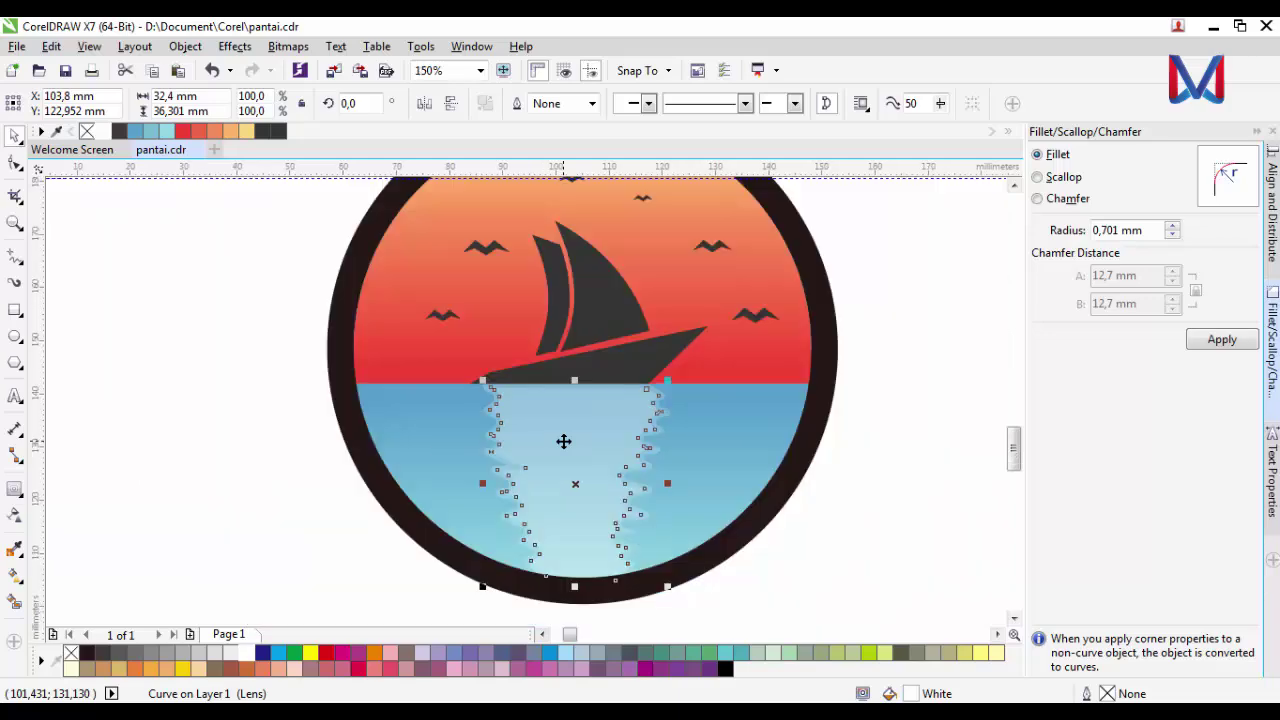
scroll(563, 441, "up", 1)
scroll(545, 430, "down", 1)
scroll(553, 432, "up", 1)
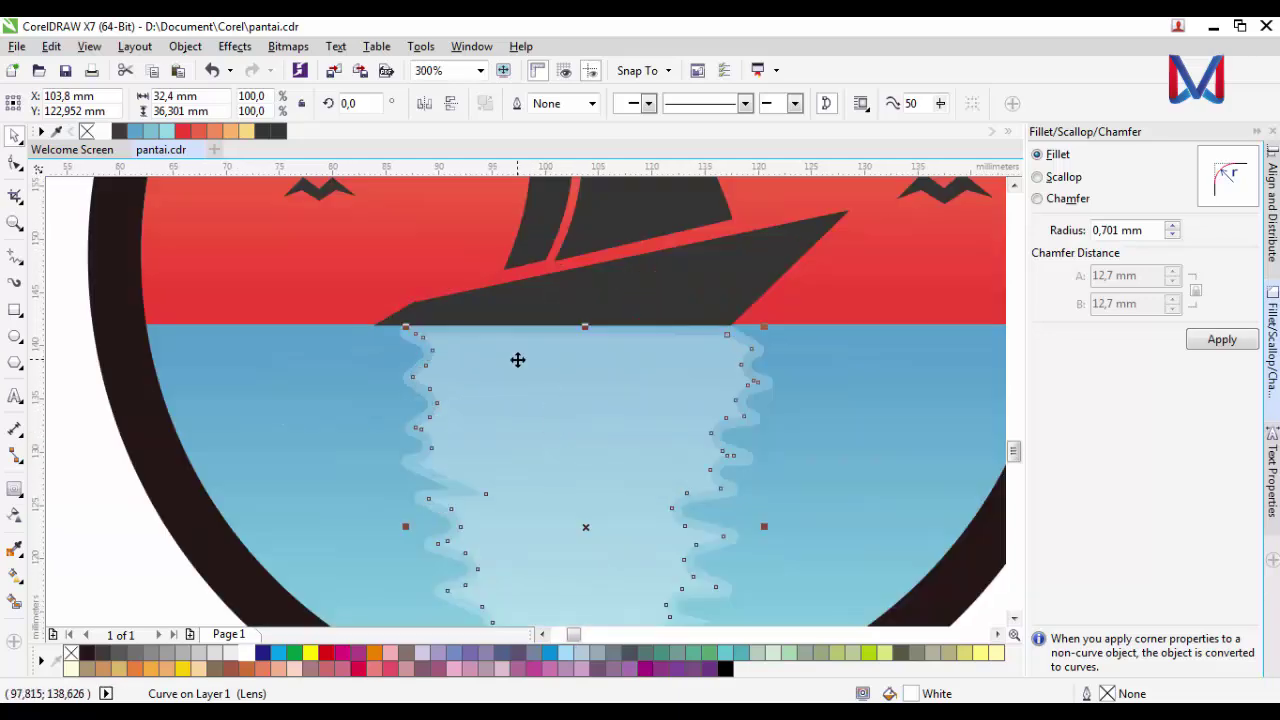
scroll(517, 360, "down", 1)
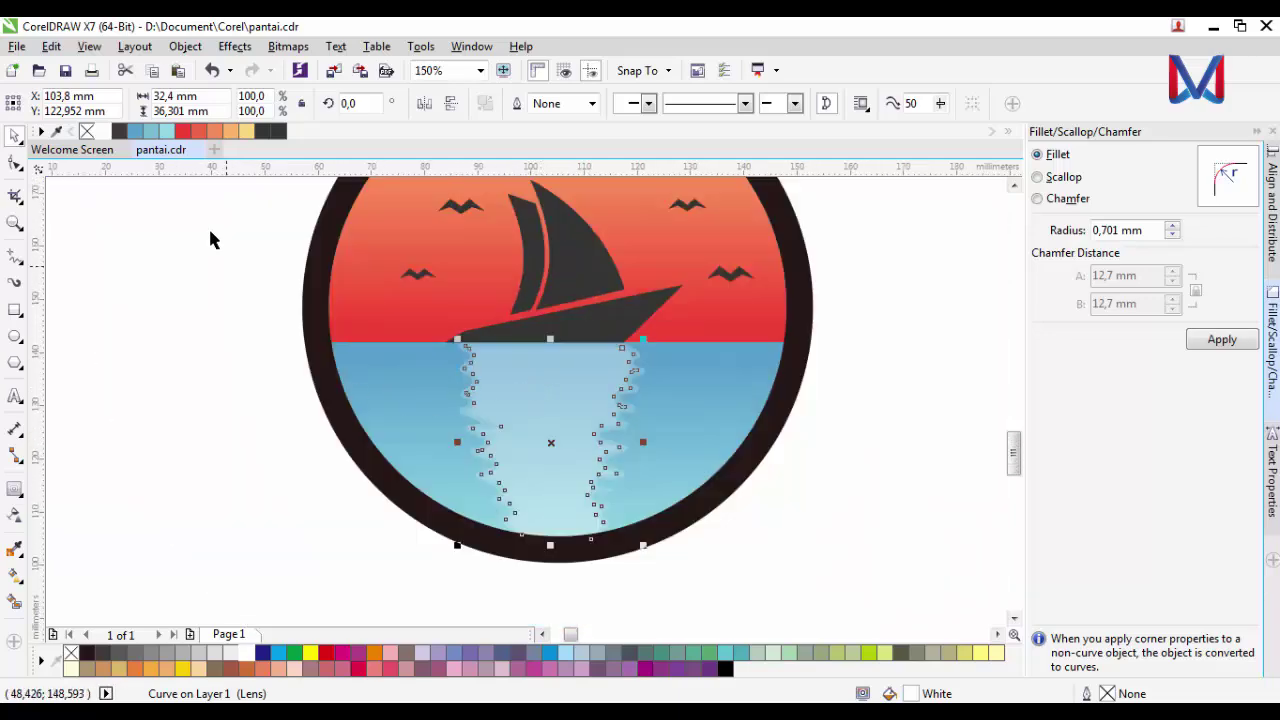
left_click(199, 134)
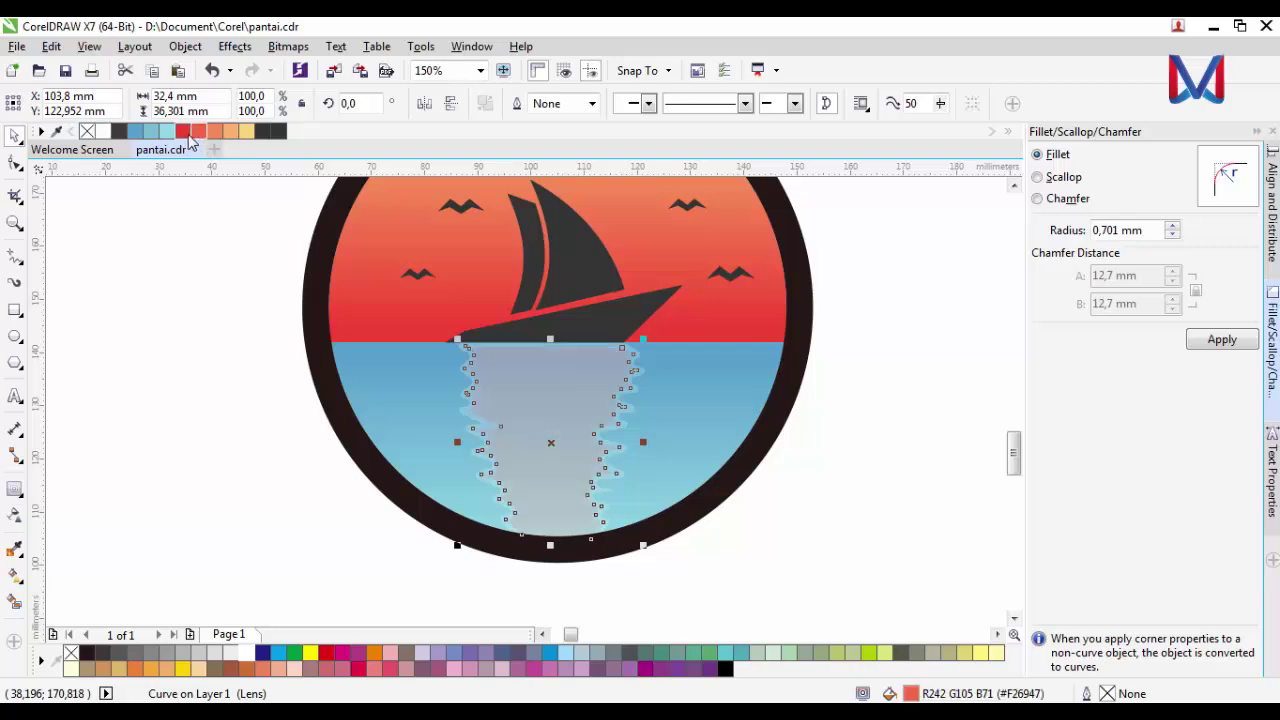
left_click(172, 363)
scroll(260, 380, "down", 1)
scroll(412, 449, "up", 1)
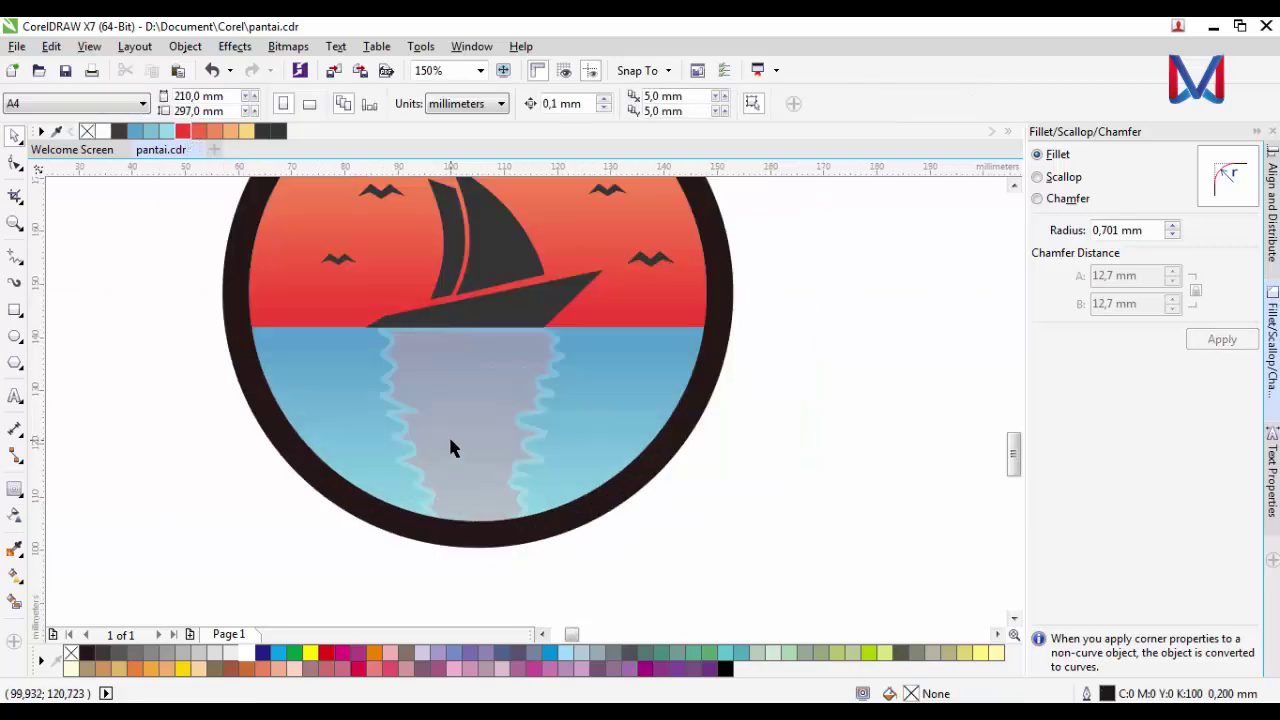
scroll(448, 440, "up", 1)
- Set the uniform transparency of the inner reflection shape to 90
left_click(436, 440)
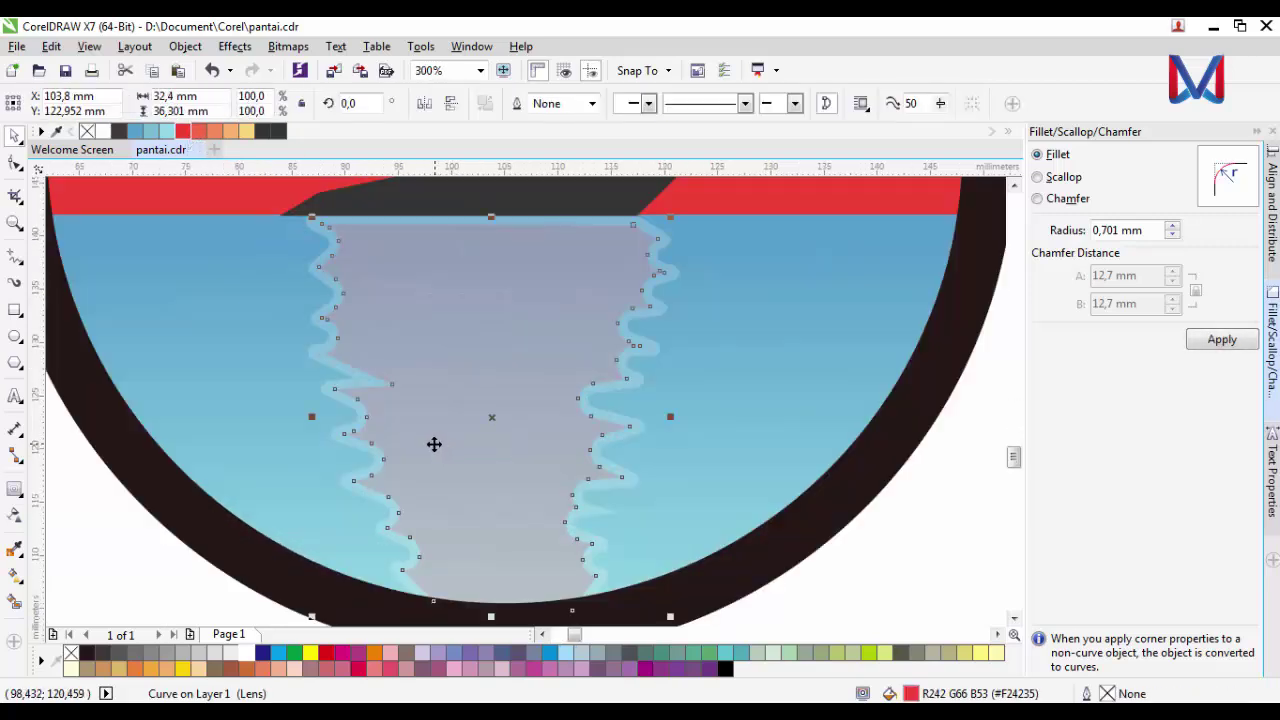
left_click(14, 514)
left_click_drag(494, 199, 496, 200)
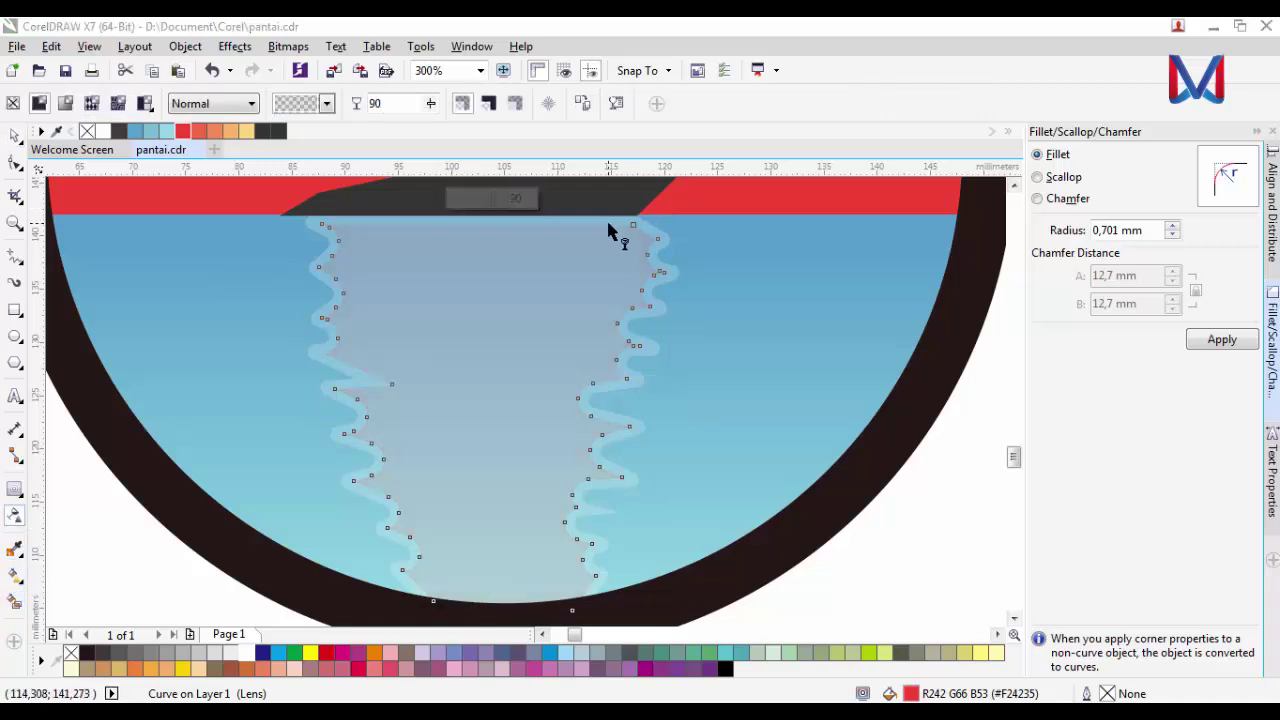
key("ctrl+z")
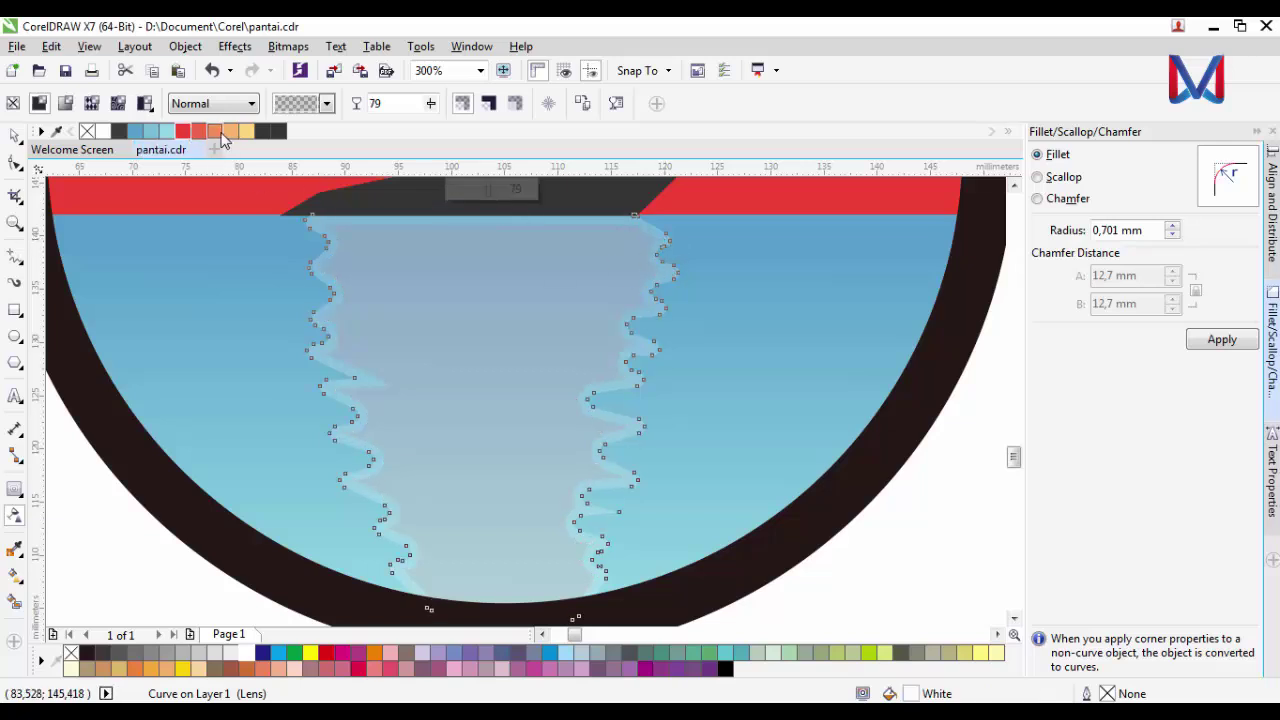
- Fill the outer reflection shape with the light yellow #FDD87D and review the whole illustration
scroll(494, 314, "down", 2)
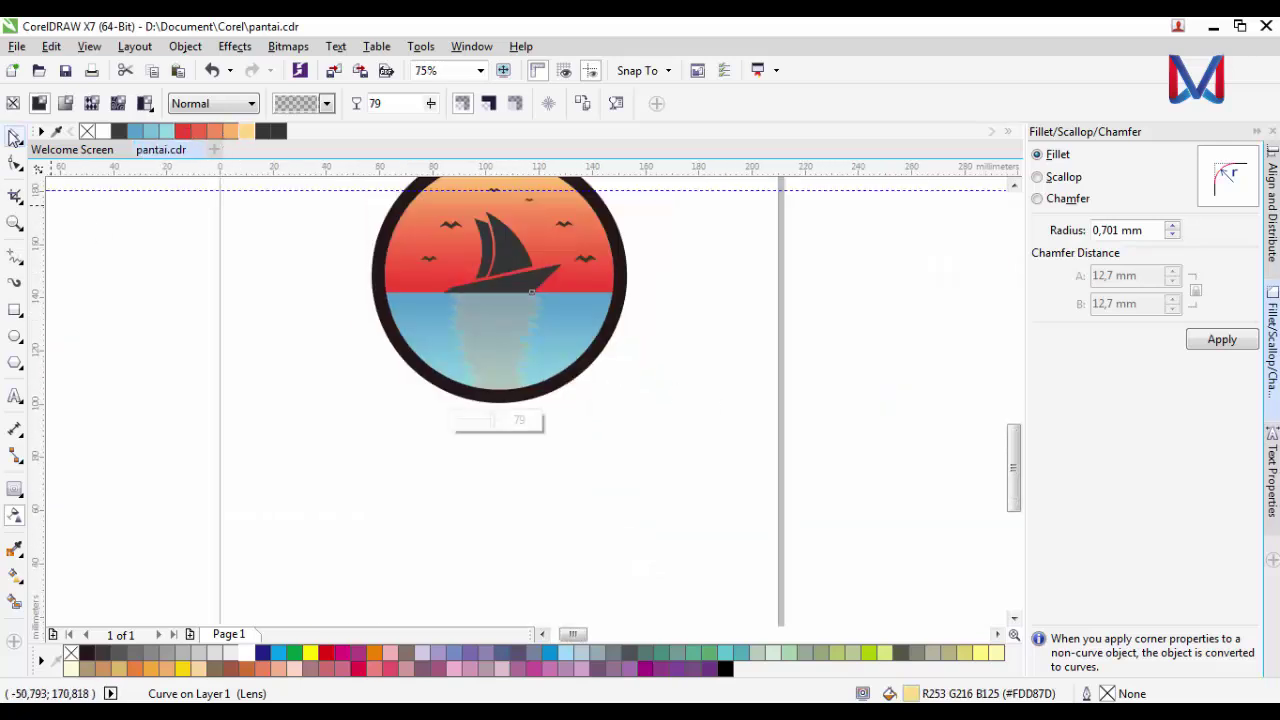
left_click(502, 434)
scroll(503, 433, "down", 1)
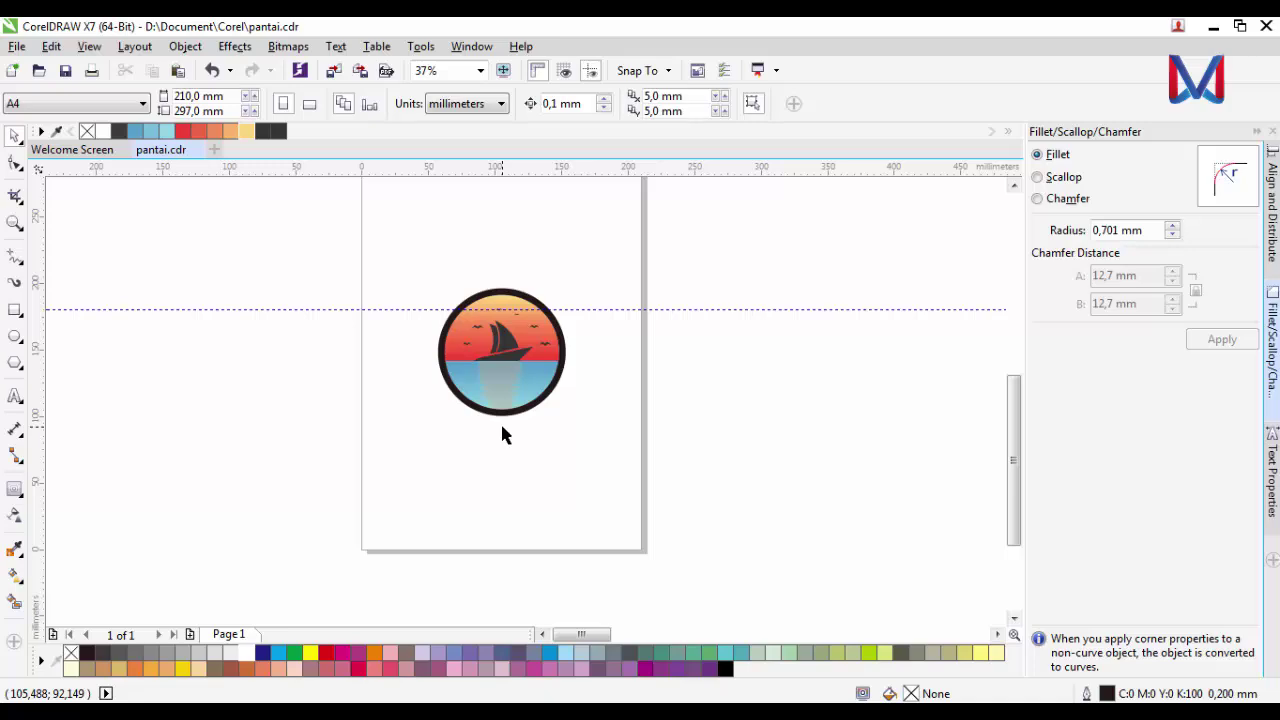
scroll(500, 386, "up", 2)
scroll(561, 427, "down", 2)
scroll(495, 393, "up", 2)
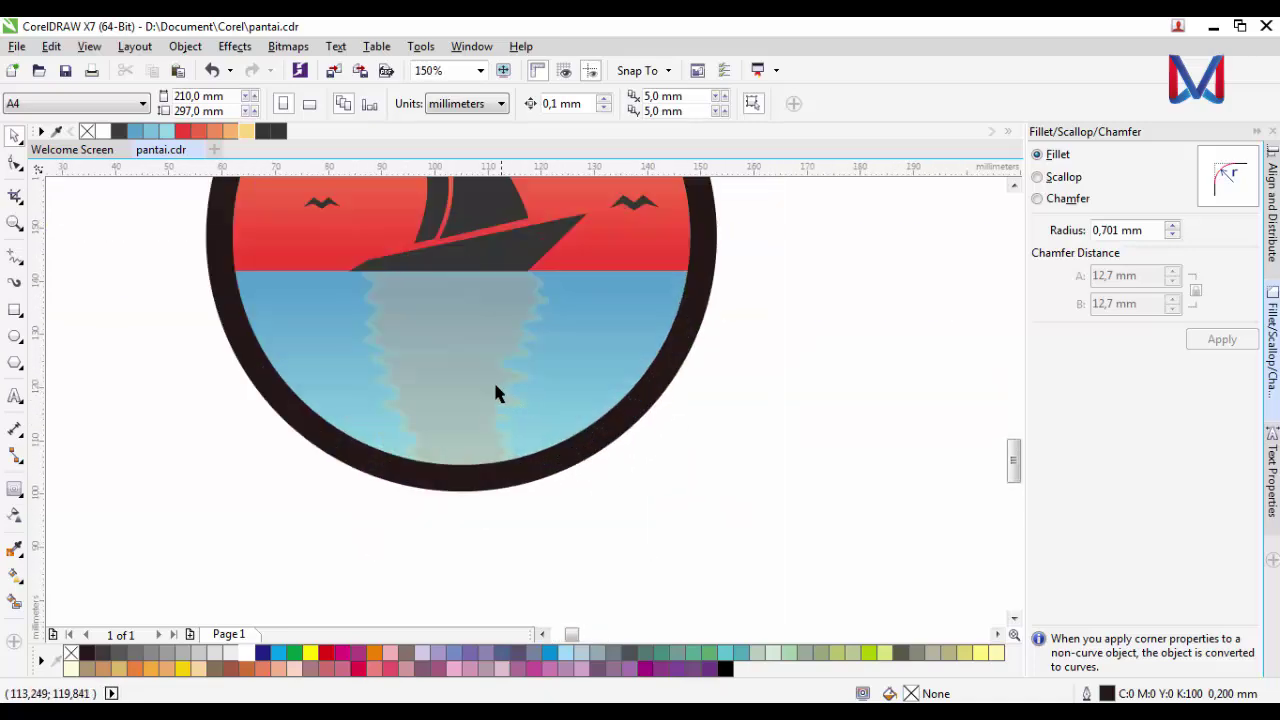
- Replace the red fill of the inner reflection shape with white and review the whole illustration
left_click(468, 366)
scroll(468, 366, "up", 1)
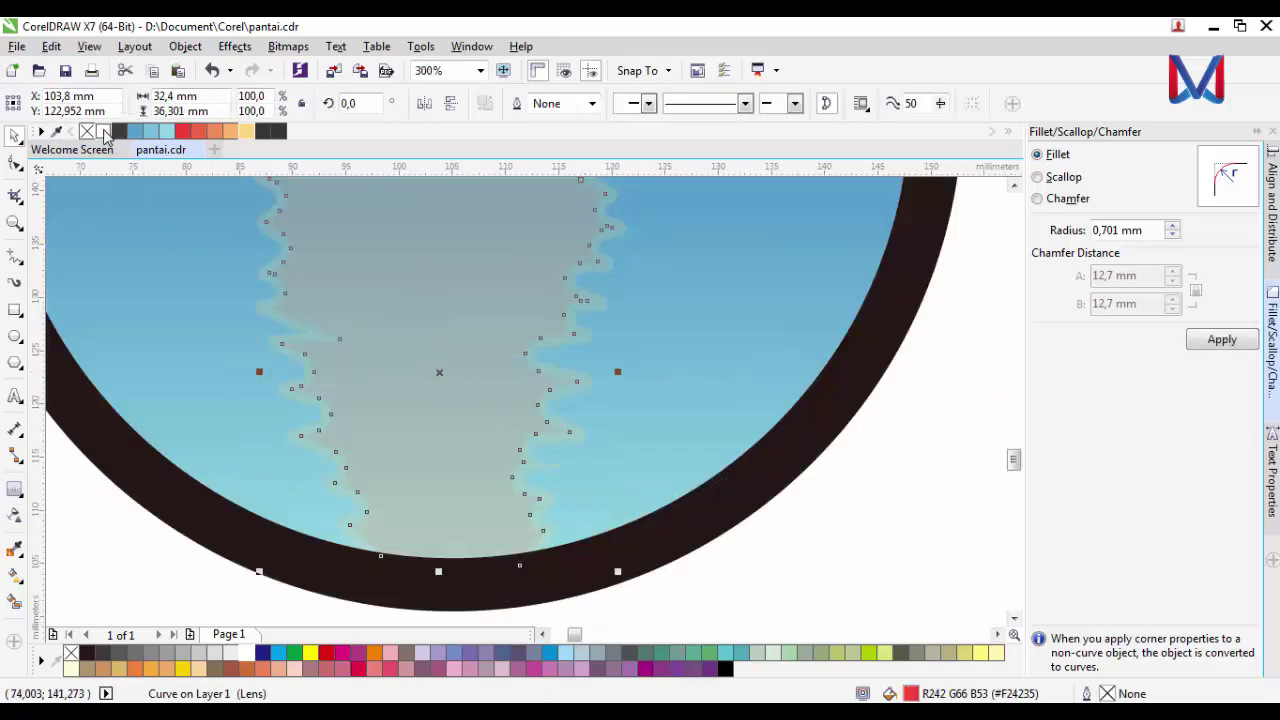
scroll(606, 457, "down", 2)
left_click(606, 457)
scroll(317, 345, "up", 1)
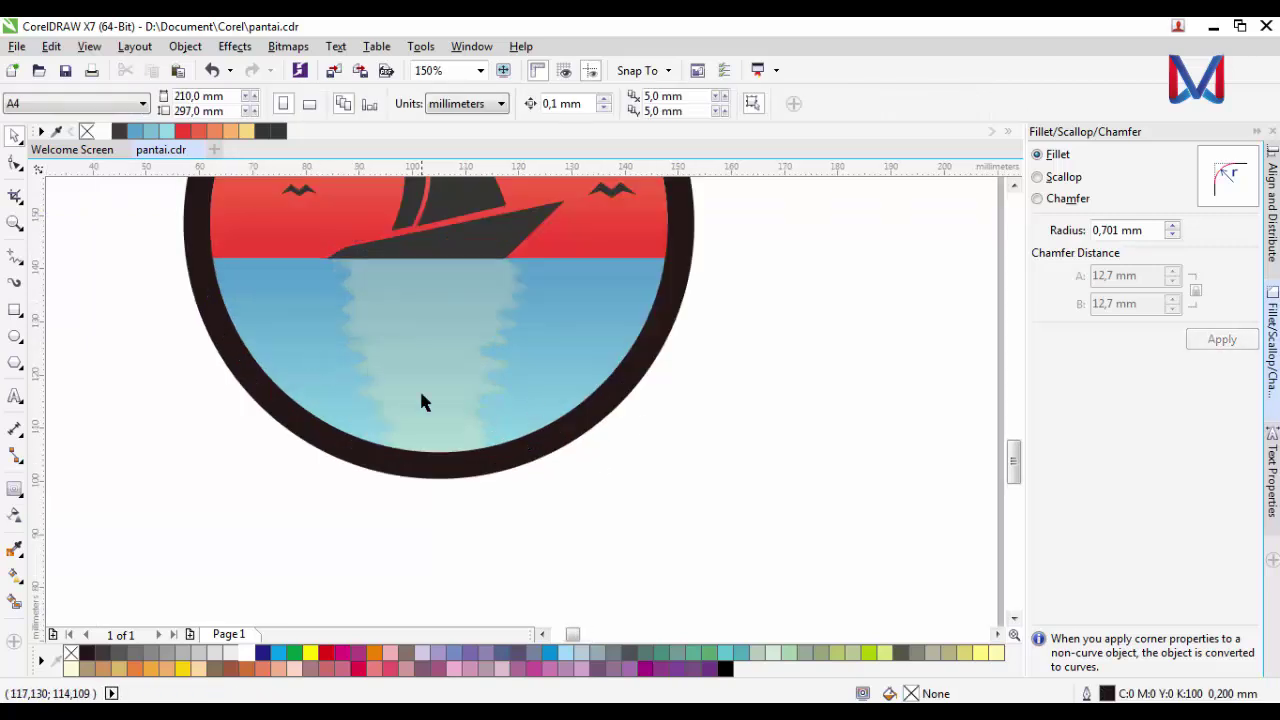
scroll(421, 401, "down", 1)
scroll(596, 539, "down", 1)
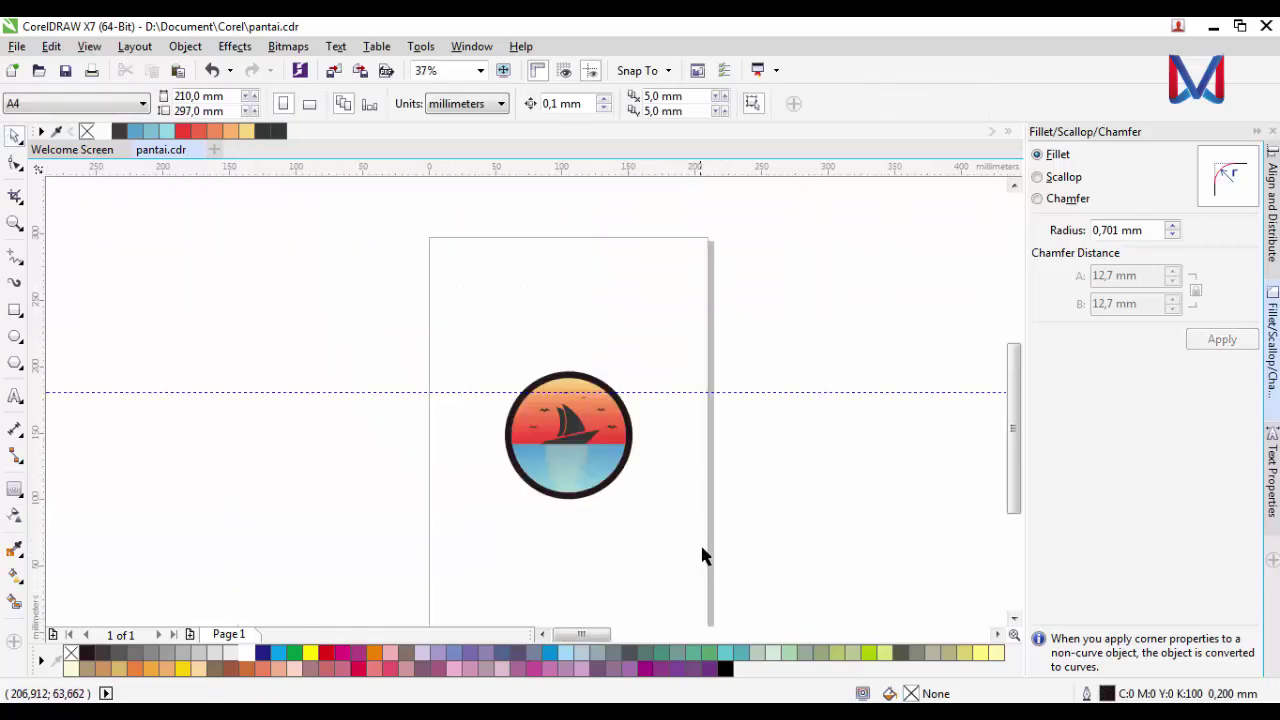
- Group all objects of the round illustration and place a copy of the group beside the page
left_click_drag(691, 523, 432, 345)
key("ctrl+g")
scroll(500, 484, "down", 1)
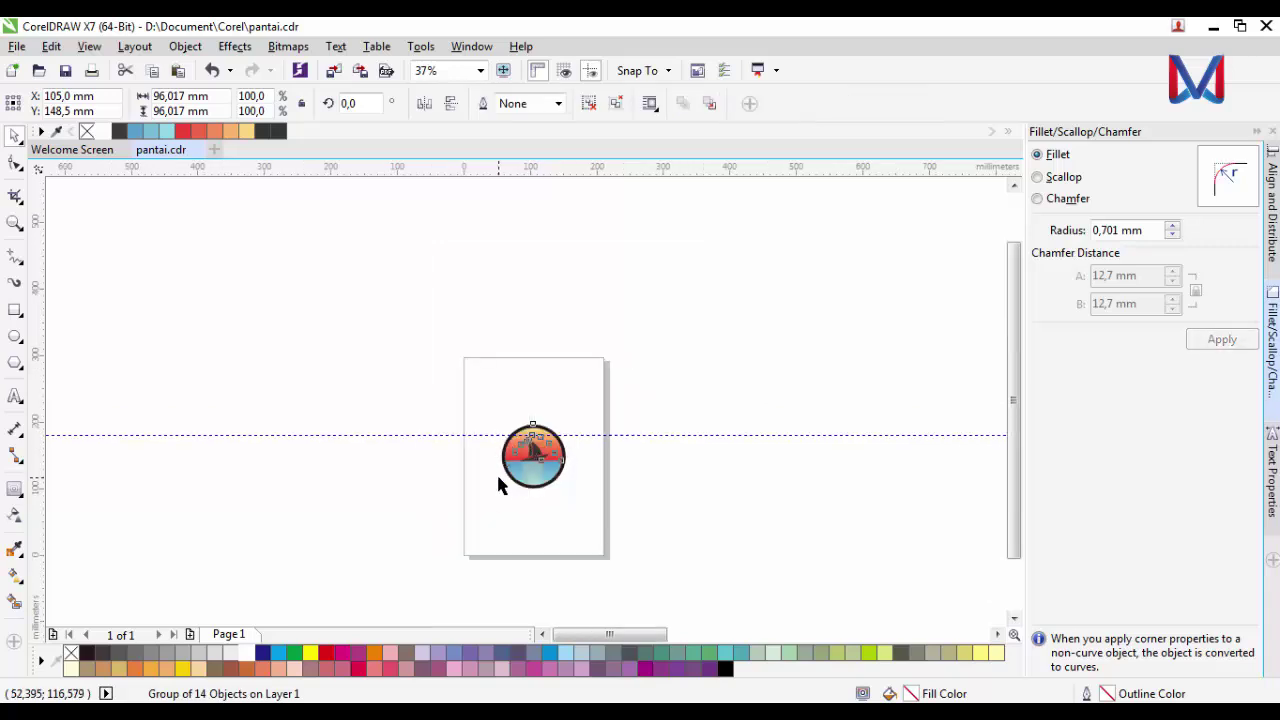
left_click_drag(503, 482, 711, 489)
left_click(531, 506)
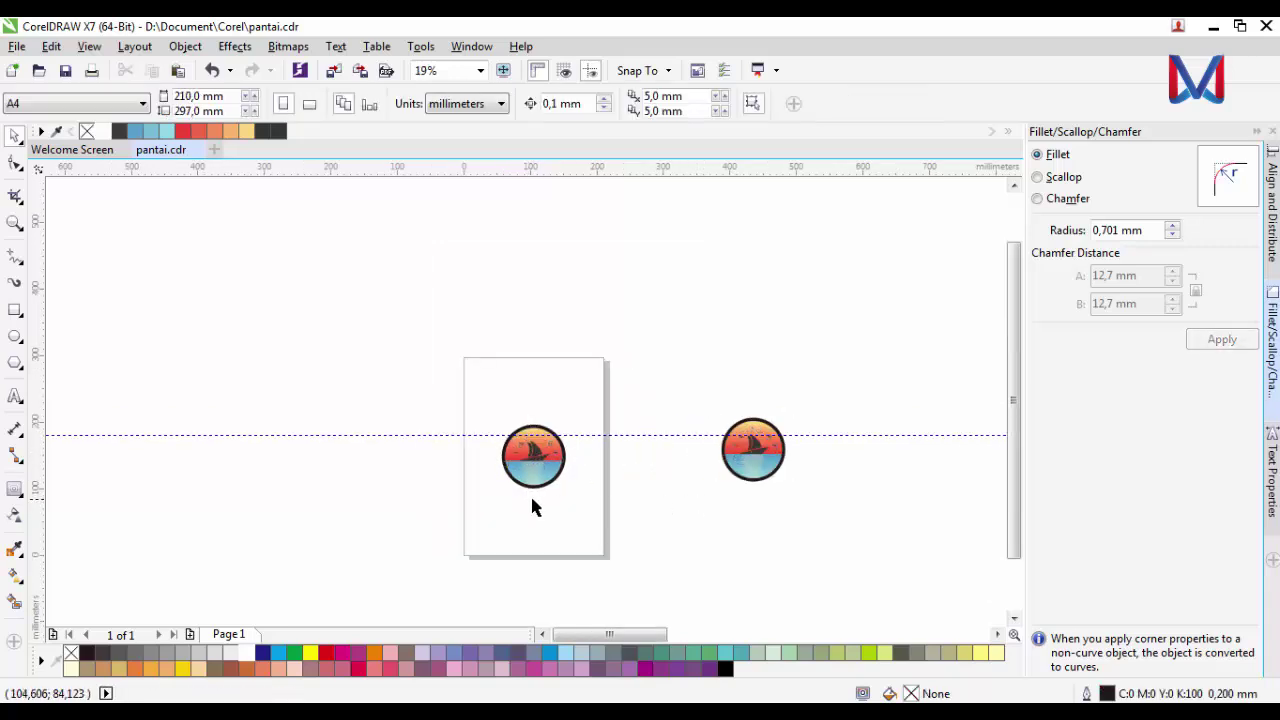
- Ungroup the original round illustration on the page into its separate objects
scroll(531, 506, "up", 2)
scroll(520, 427, "up", 1)
scroll(742, 453, "down", 1)
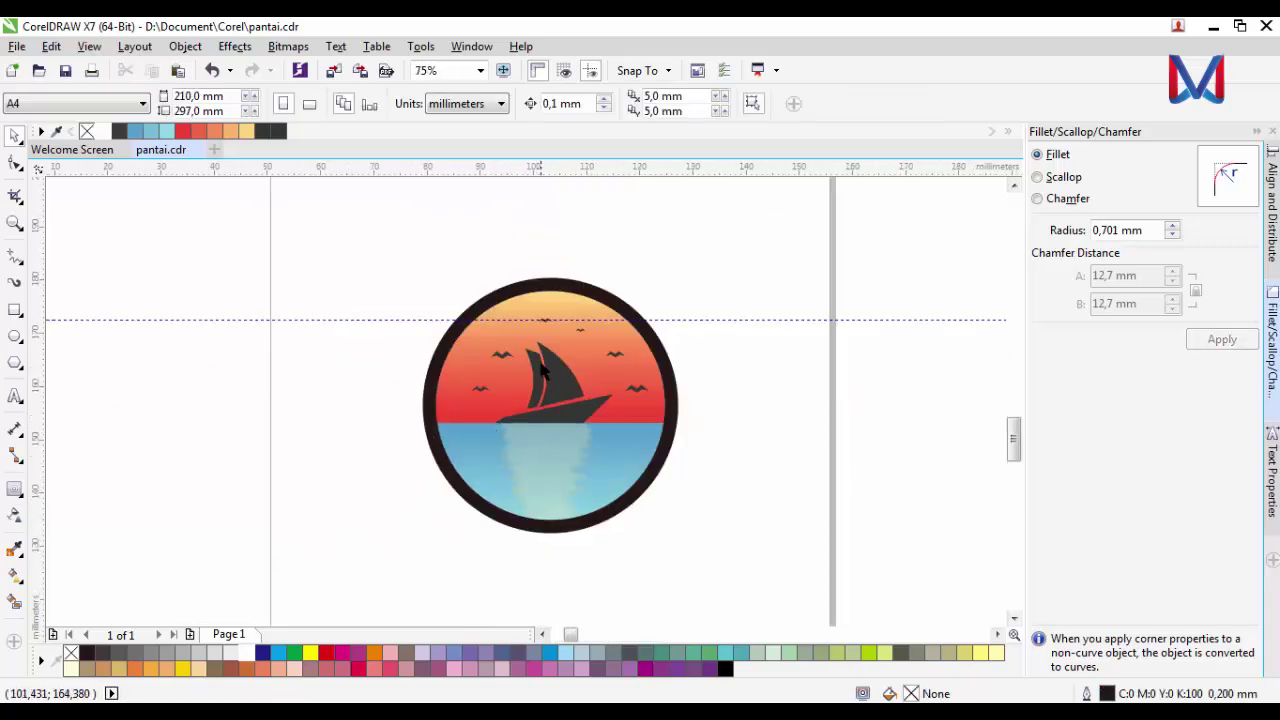
scroll(546, 370, "up", 1)
scroll(658, 396, "down", 1)
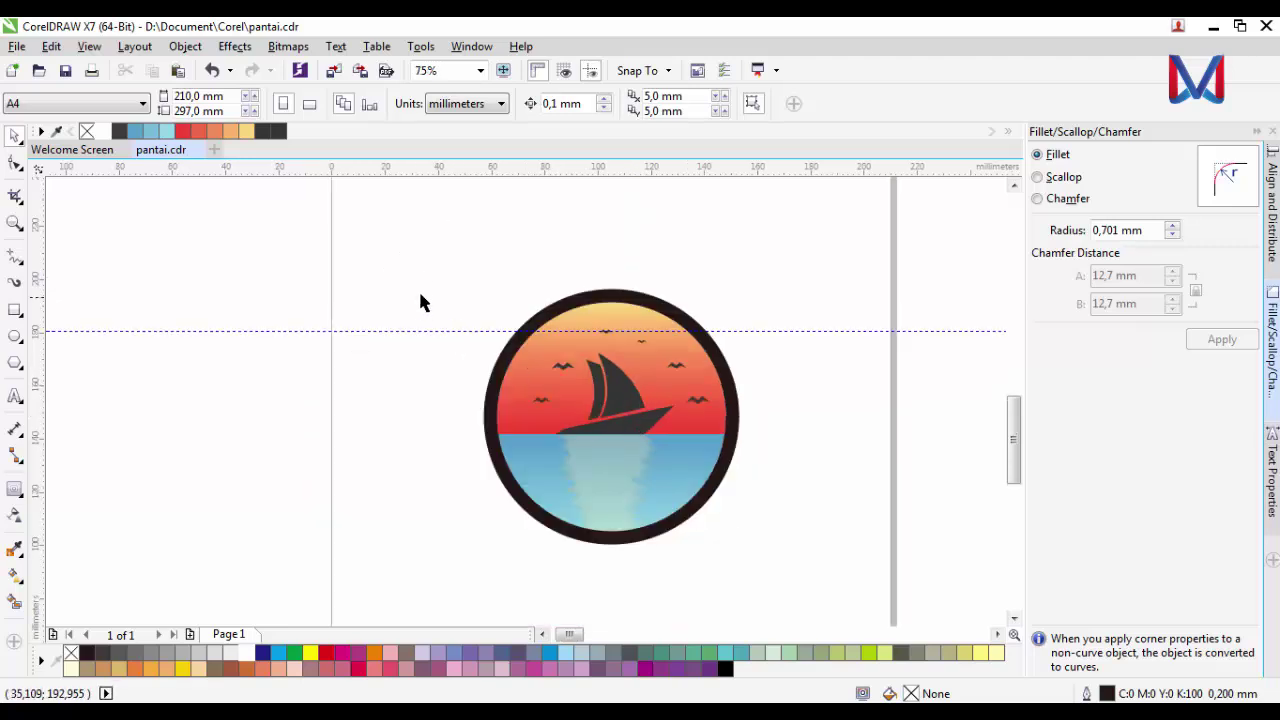
left_click_drag(431, 269, 762, 535)
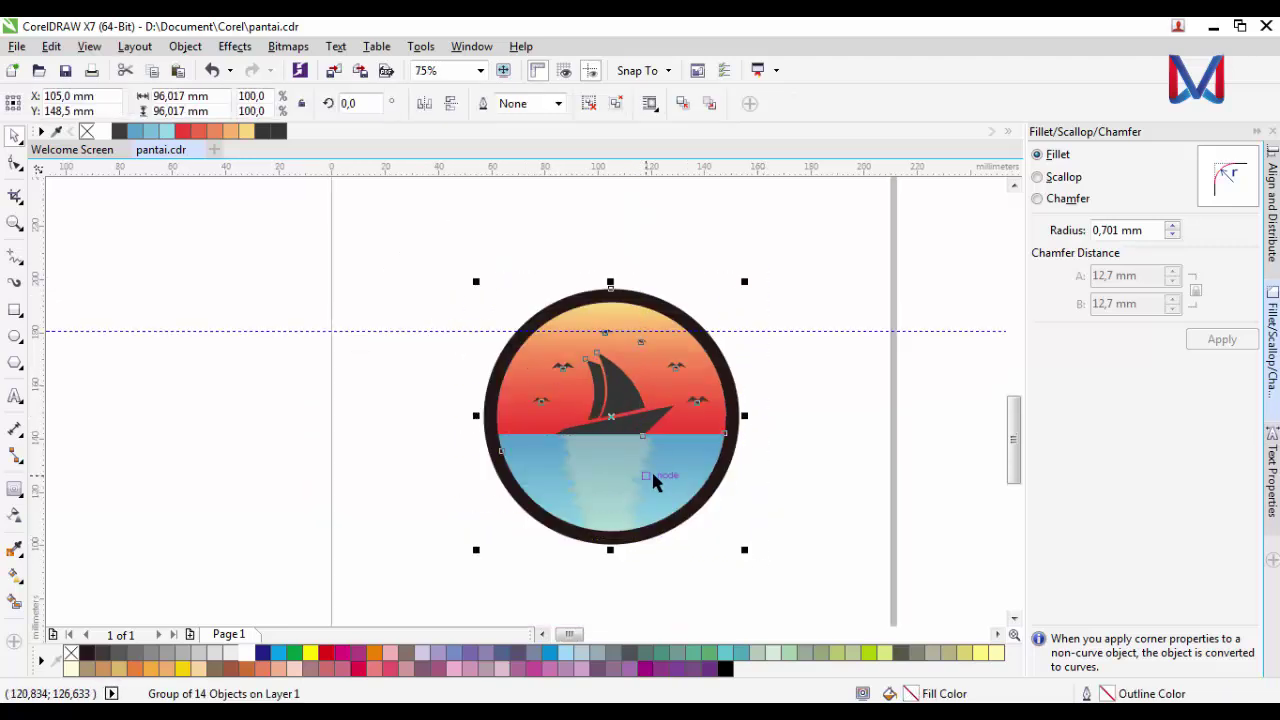
left_click(800, 226)
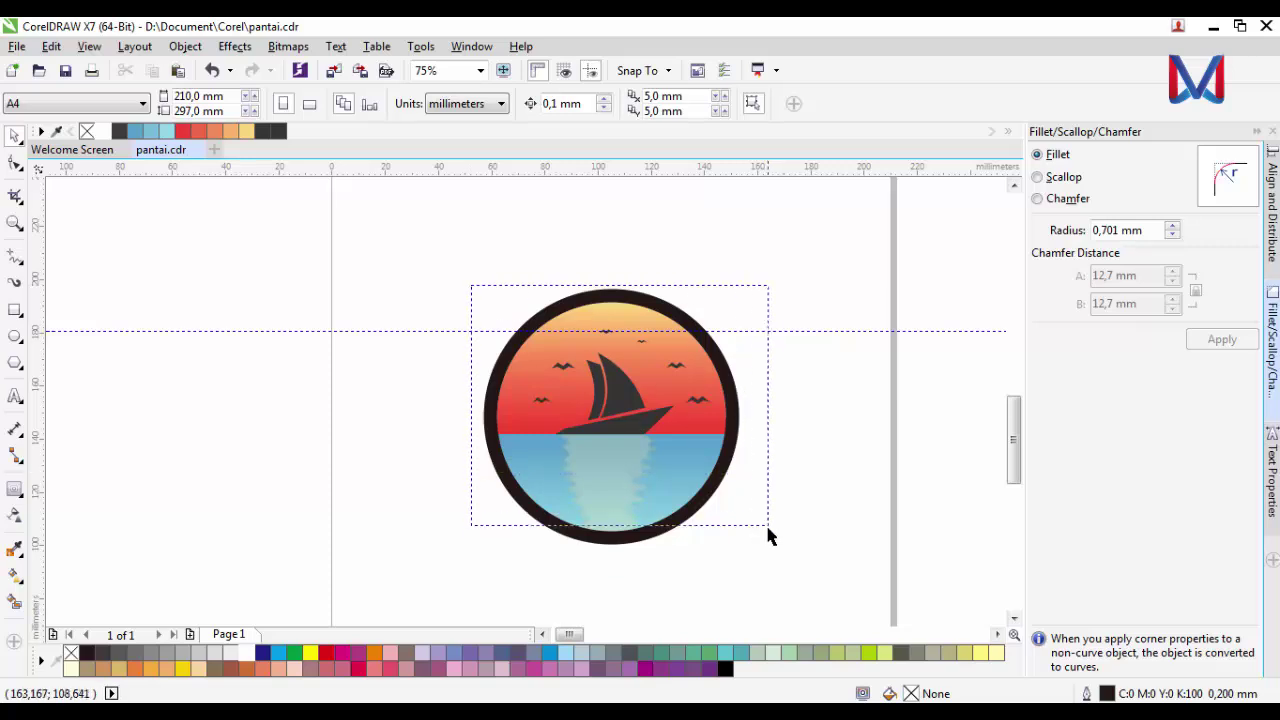
left_click_drag(768, 530, 769, 536)
left_click_drag(621, 411, 372, 353)
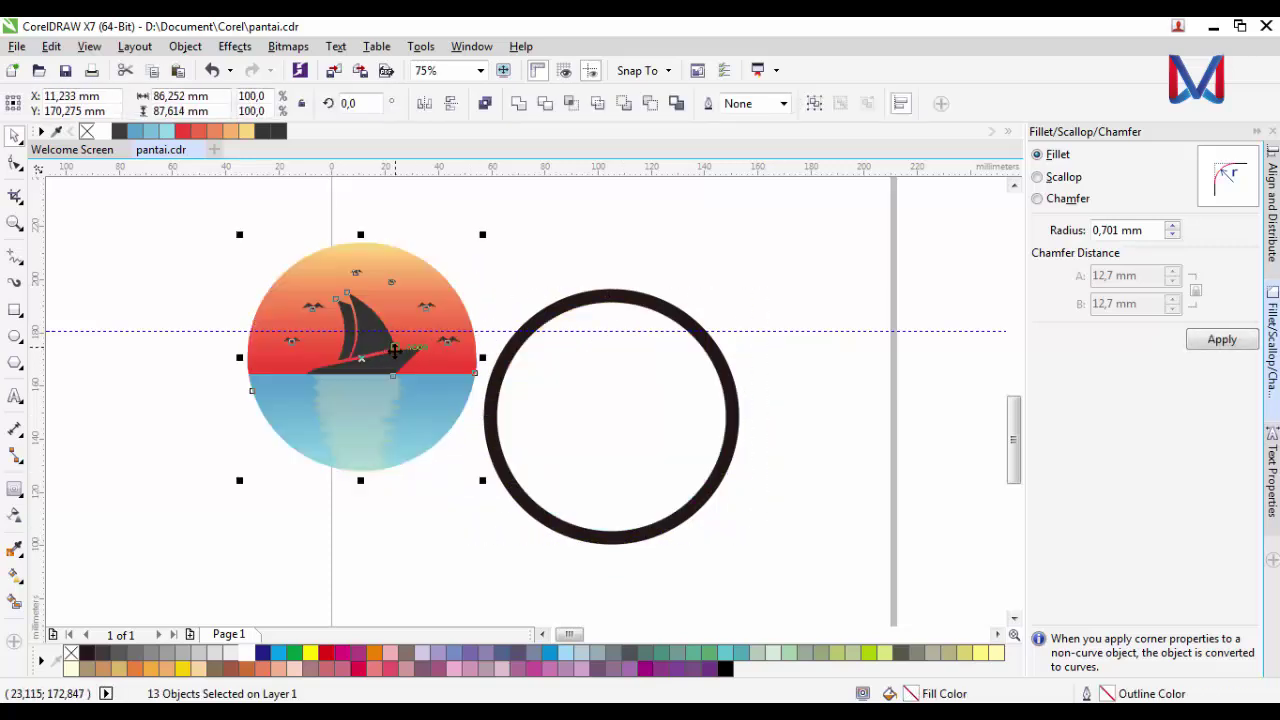
scroll(355, 370, "down", 1)
scroll(372, 371, "up", 1)
left_click_drag(385, 368, 261, 374)
left_click(449, 480)
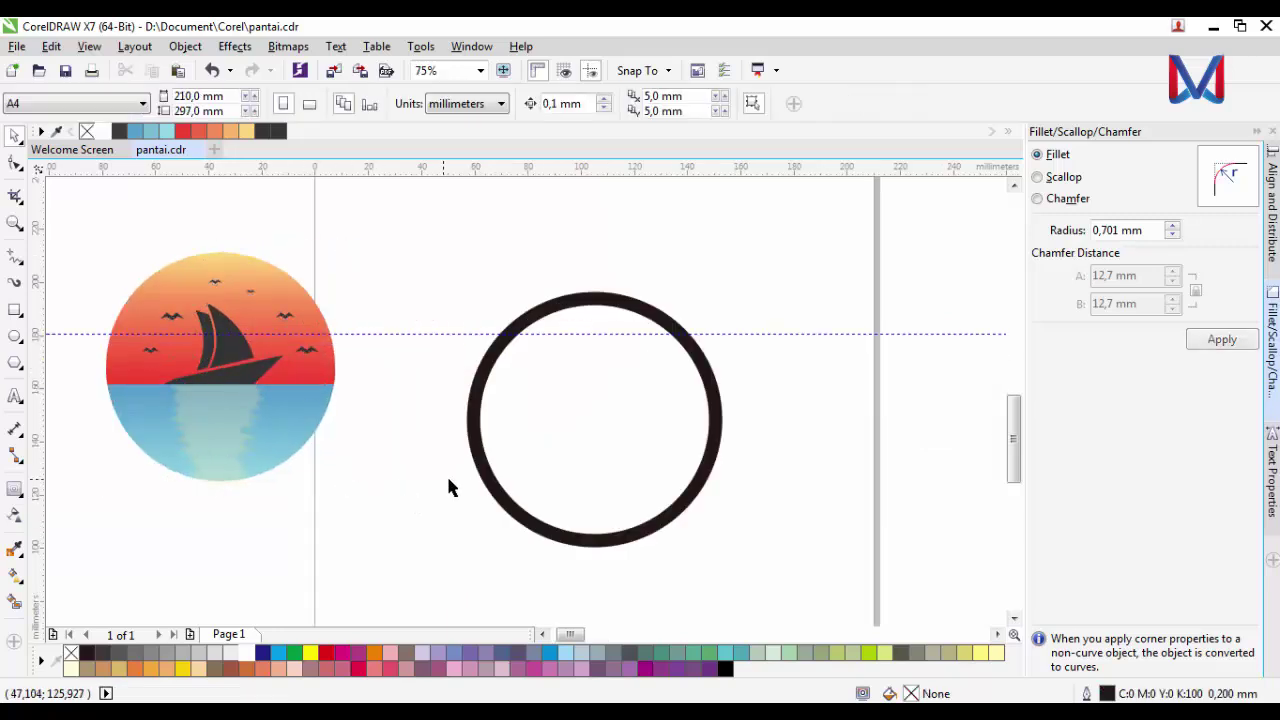
key("ctrl+z")
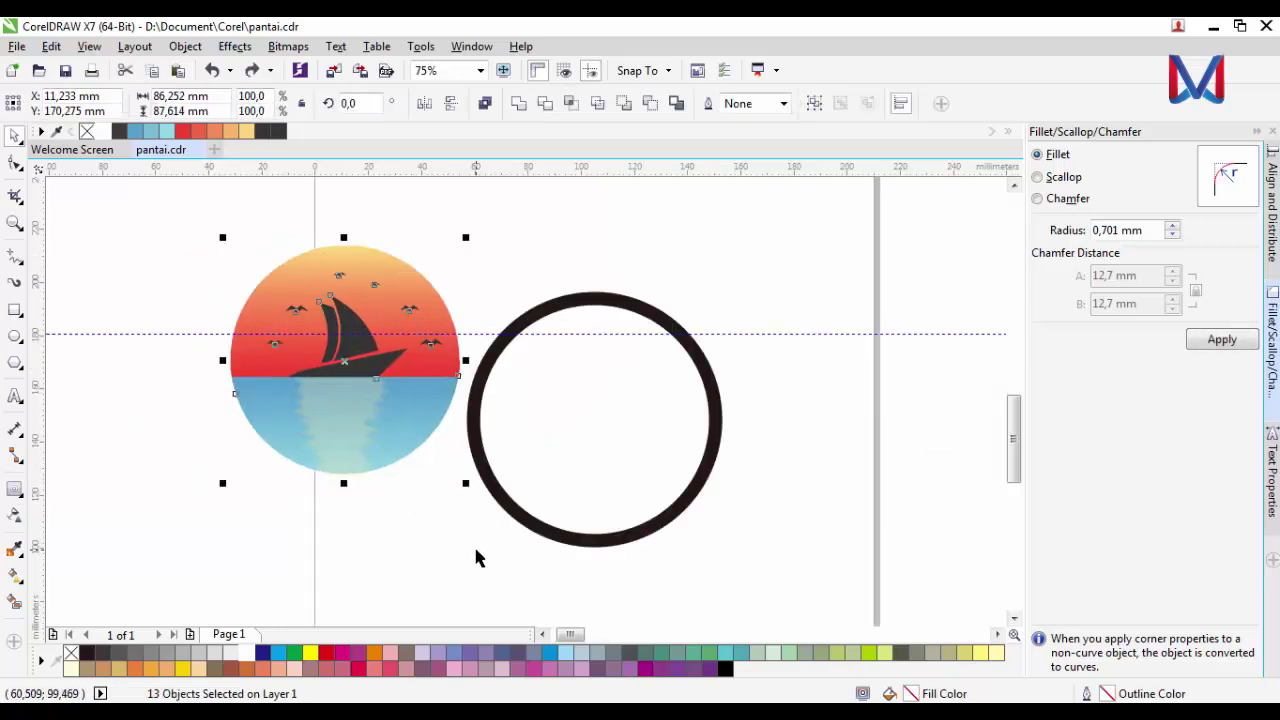
key("ctrl+z")
key("Escape")
- Delete the horizontal guideline that crosses the upper part of the round illustration
left_click(681, 403)
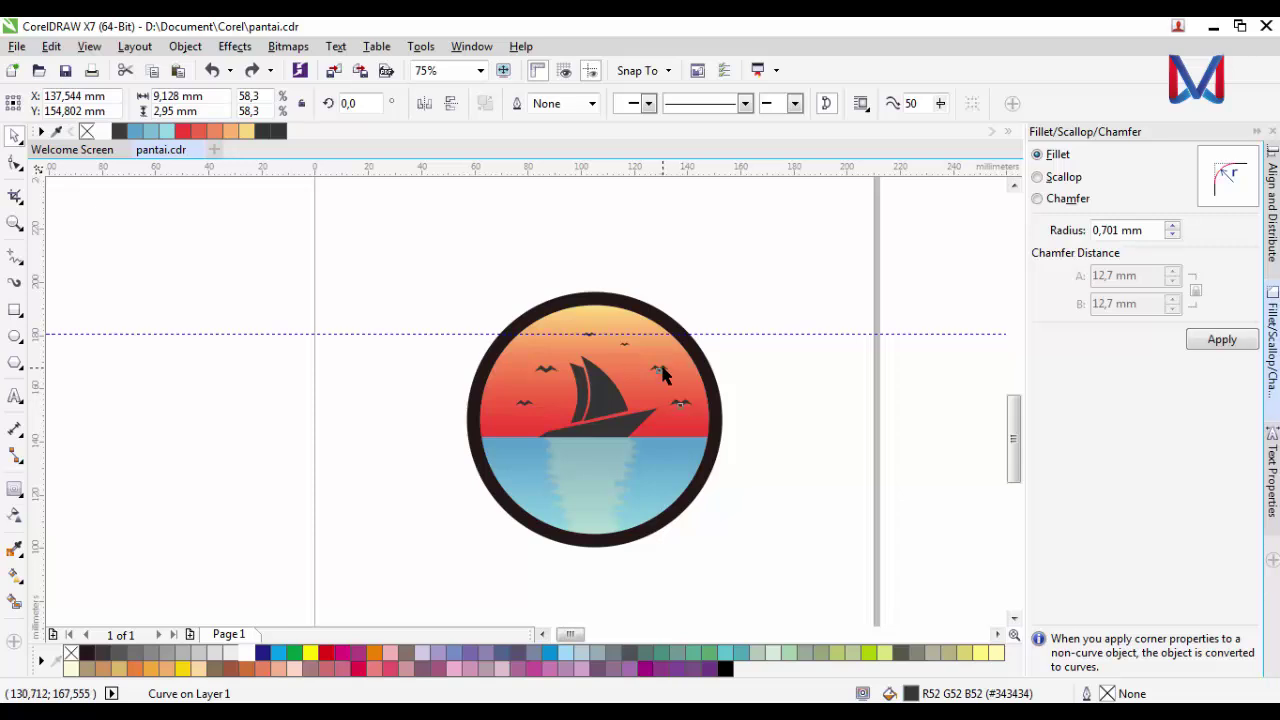
left_click(624, 344, "shift")
left_click(589, 334, "shift")
left_click(587, 335)
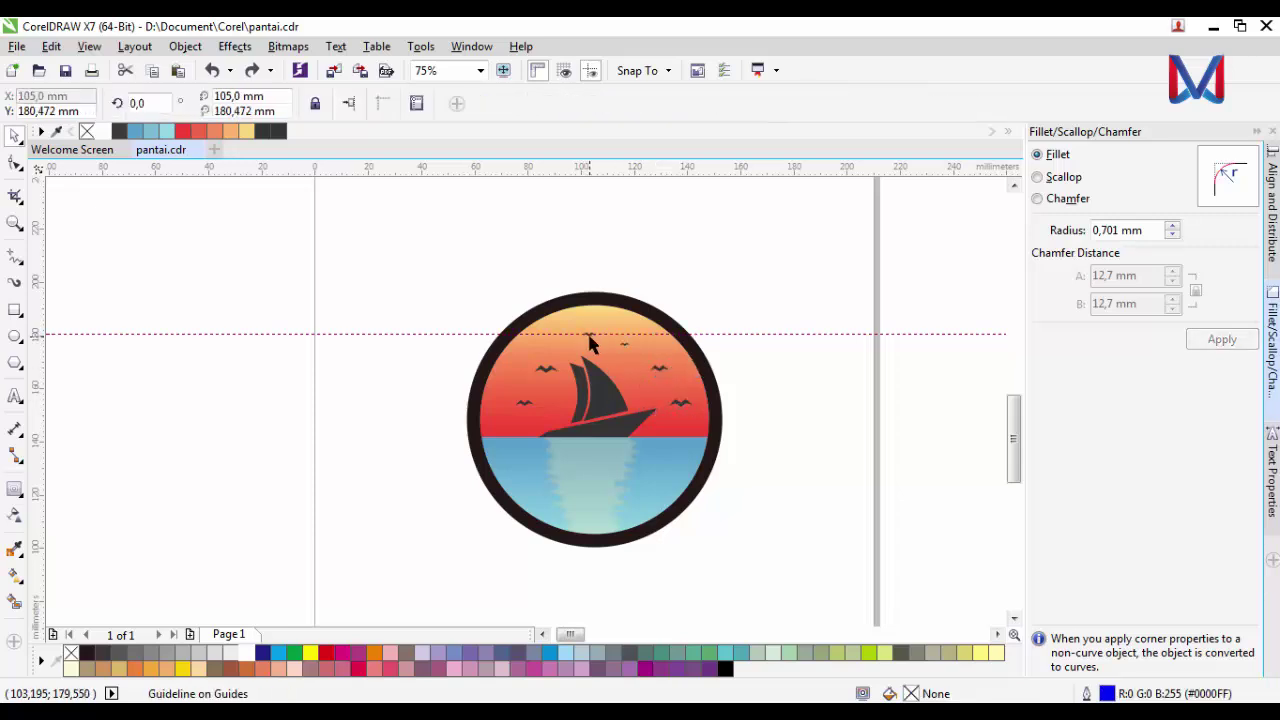
scroll(588, 338, "up", 1)
key("Delete")
scroll(616, 343, "down", 1)
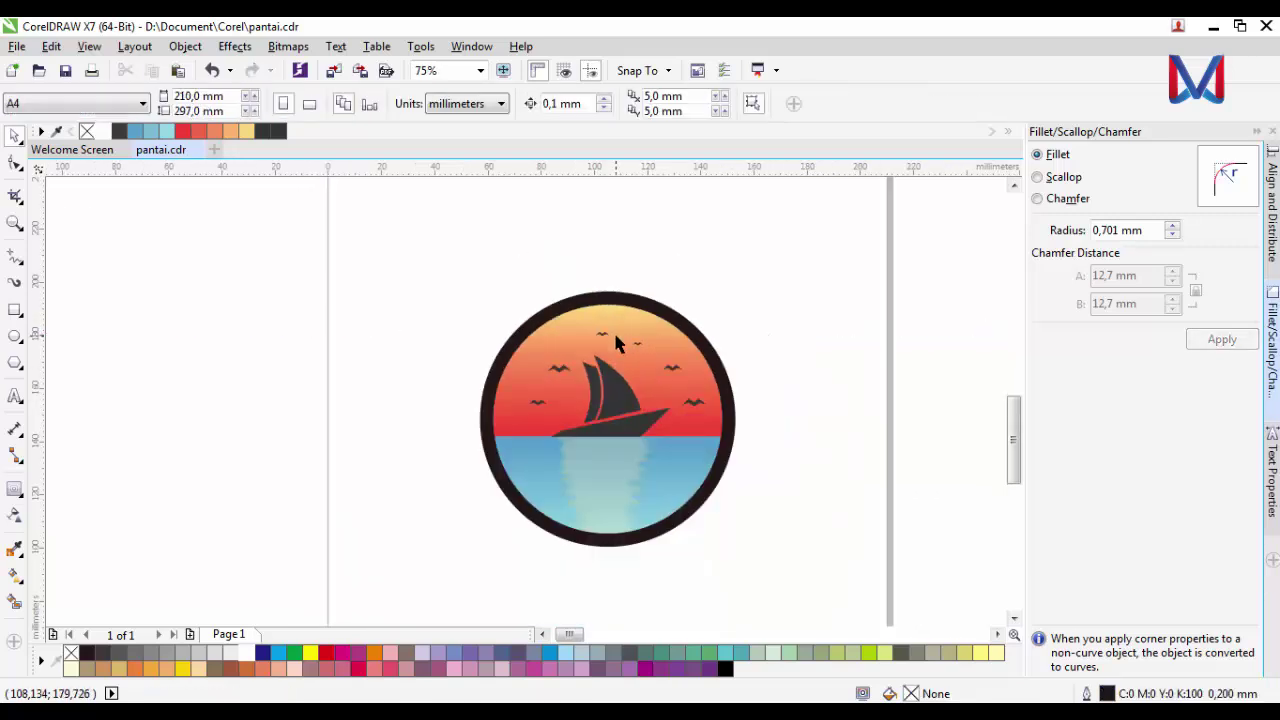
- Move the sailboat, the birds and both reflection shapes out of the circle to its left and group them
left_click_drag(768, 446, 767, 443)
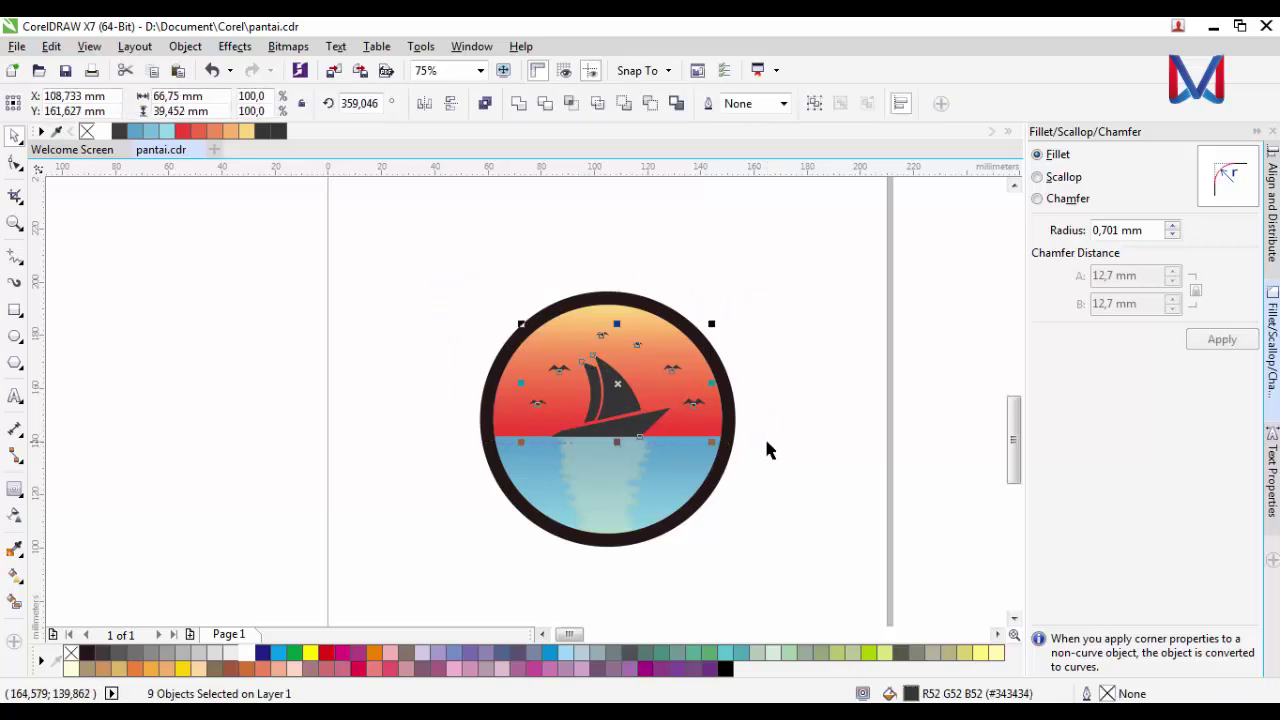
scroll(703, 459, "up", 1)
scroll(570, 483, "up", 1)
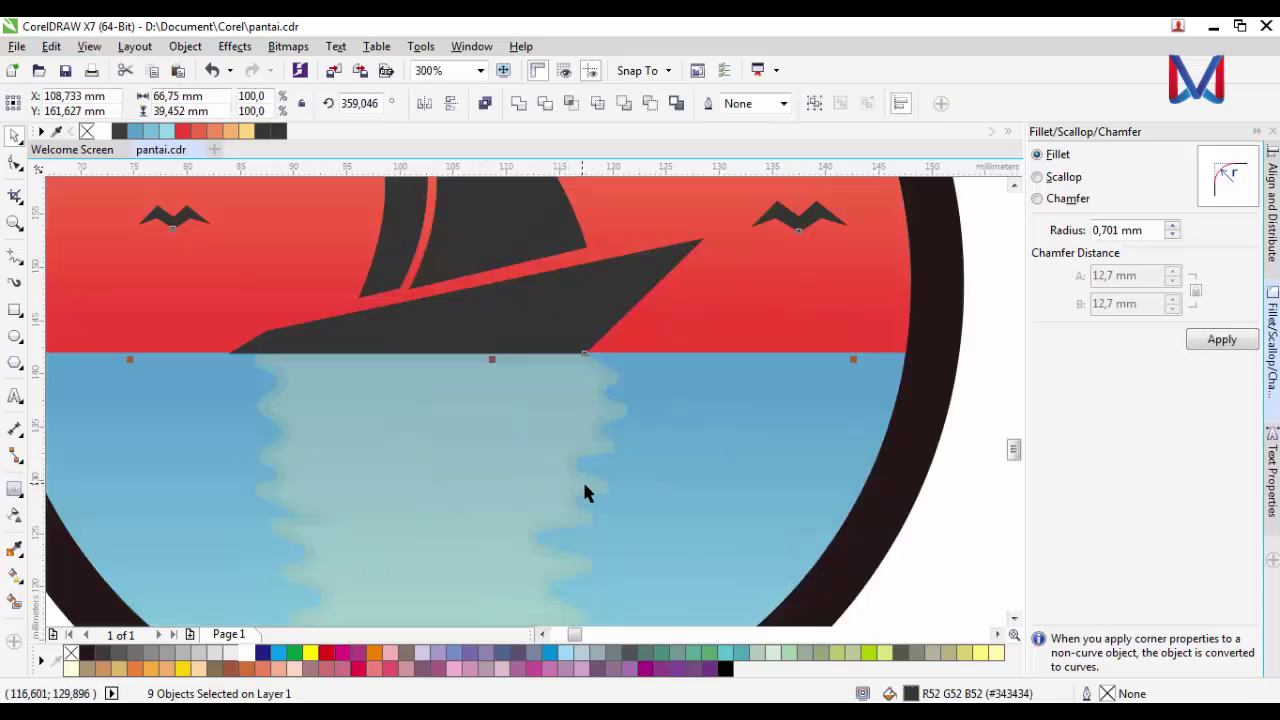
scroll(600, 485, "up", 1)
left_click(580, 507, "shift")
scroll(460, 457, "down", 3)
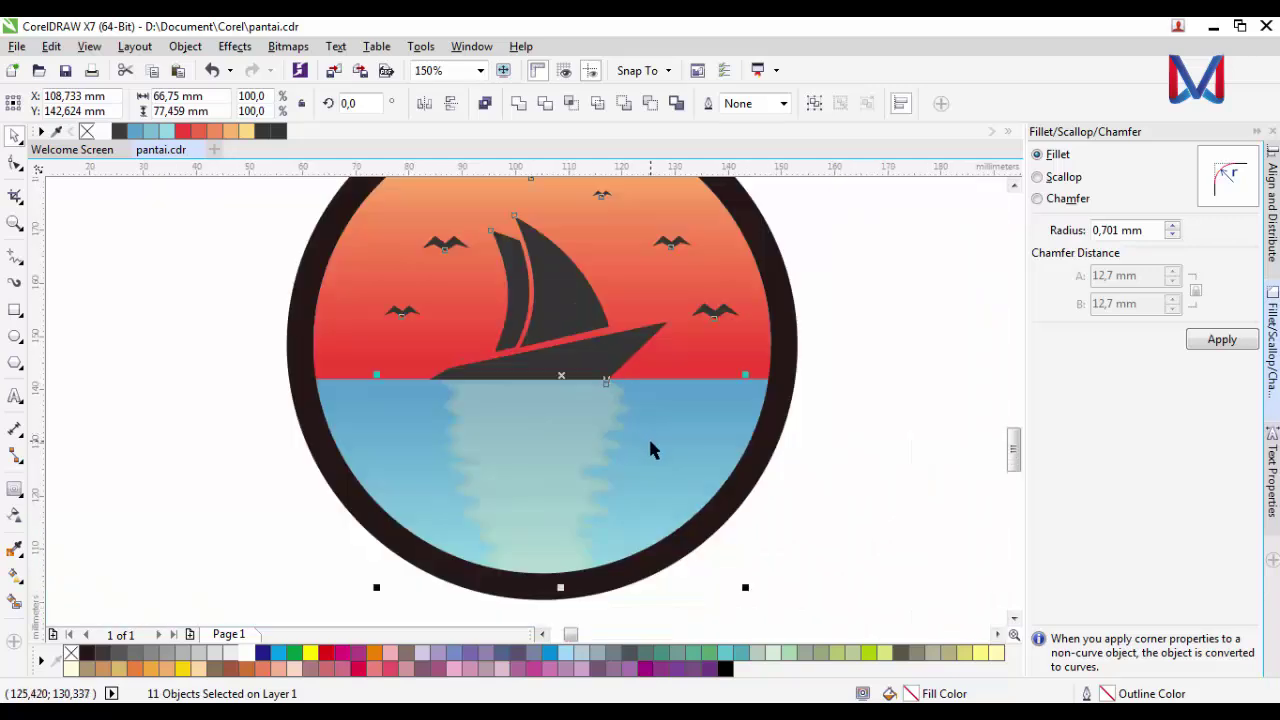
left_click_drag(608, 449, 308, 431)
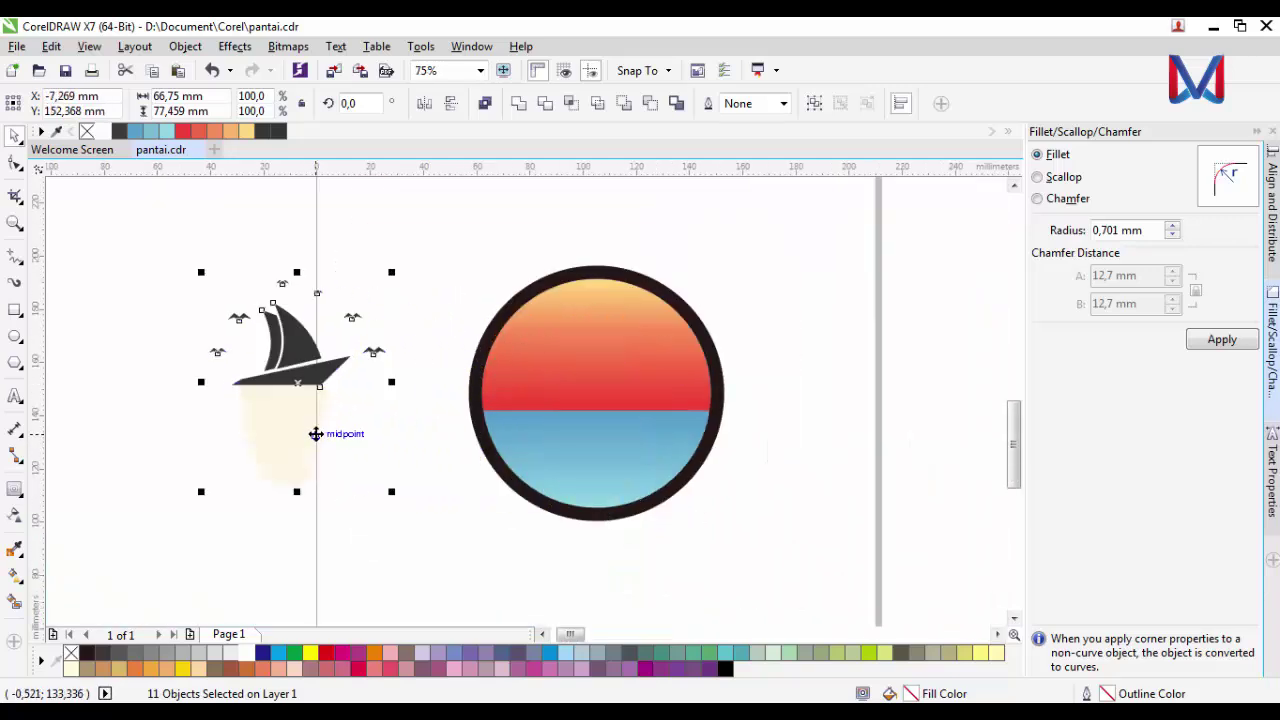
key("ctrl+g")
left_click(482, 511)
- Draw two straight horizontal lines across the blue sea, about 78 mm long and about 69 mm long below it
left_click(555, 444)
scroll(555, 444, "up", 1)
scroll(558, 453, "down", 1)
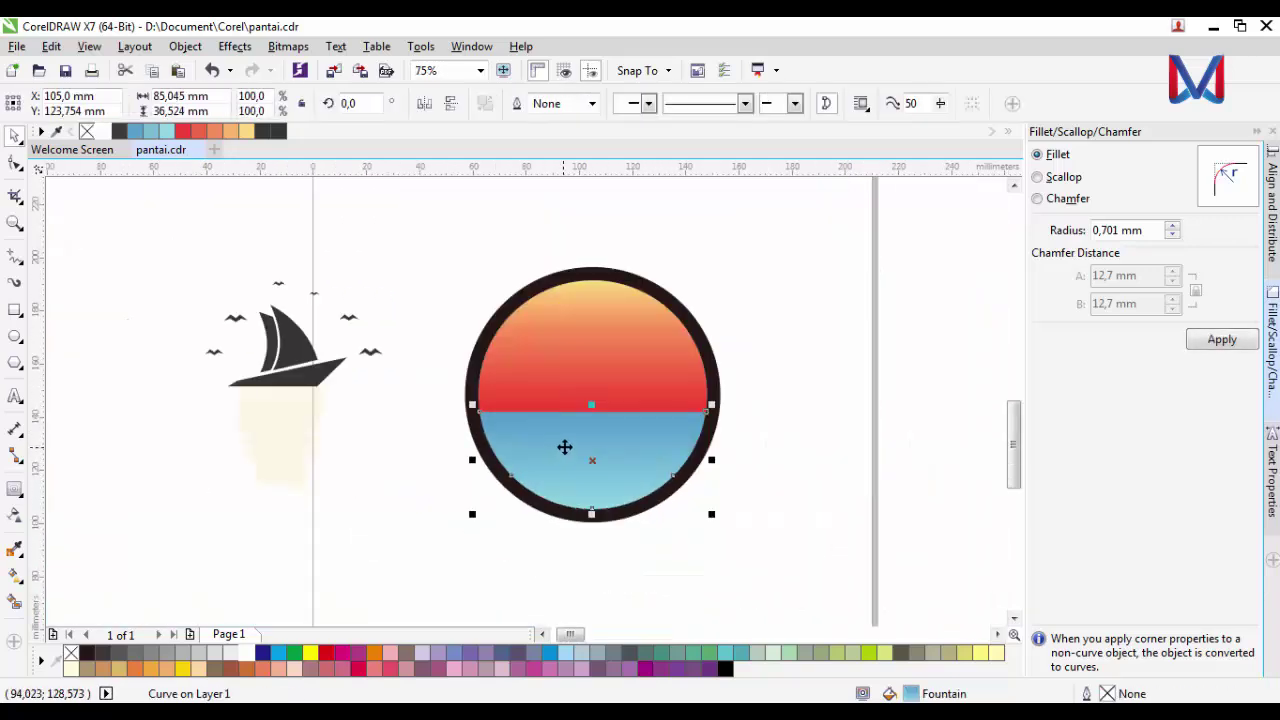
scroll(563, 446, "up", 1)
left_click(19, 255)
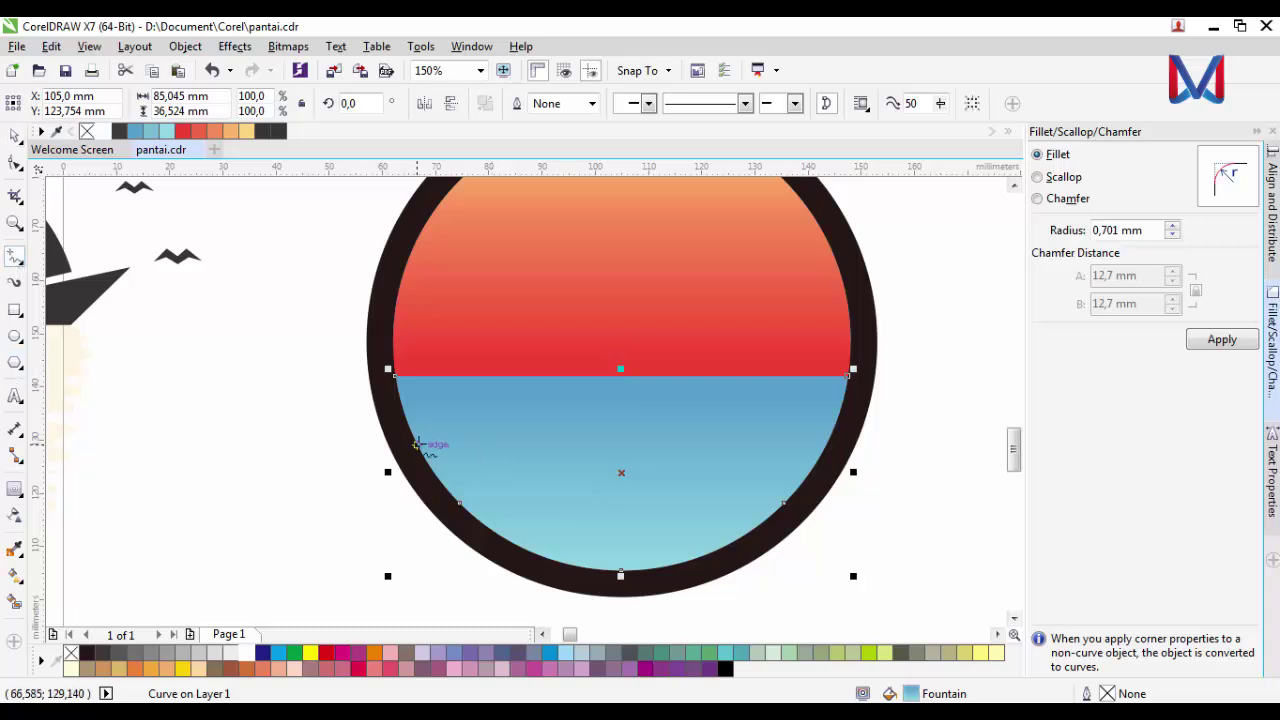
left_click(417, 443)
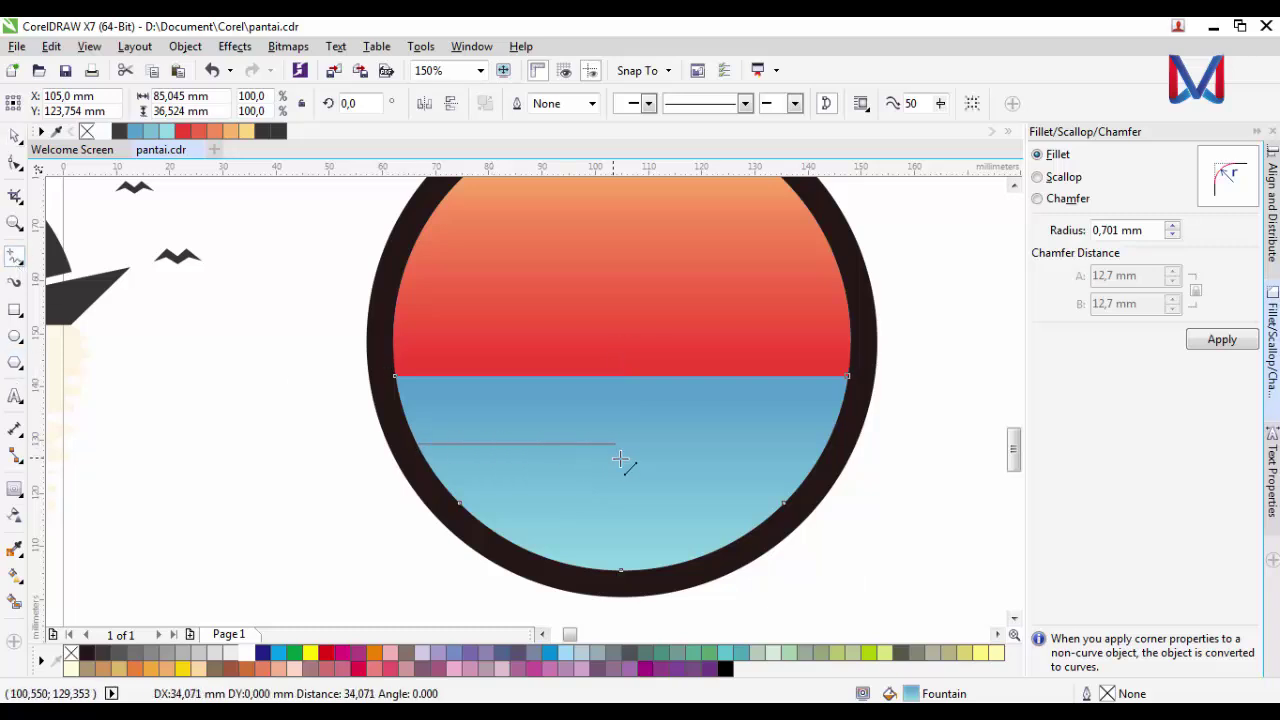
left_click(830, 452)
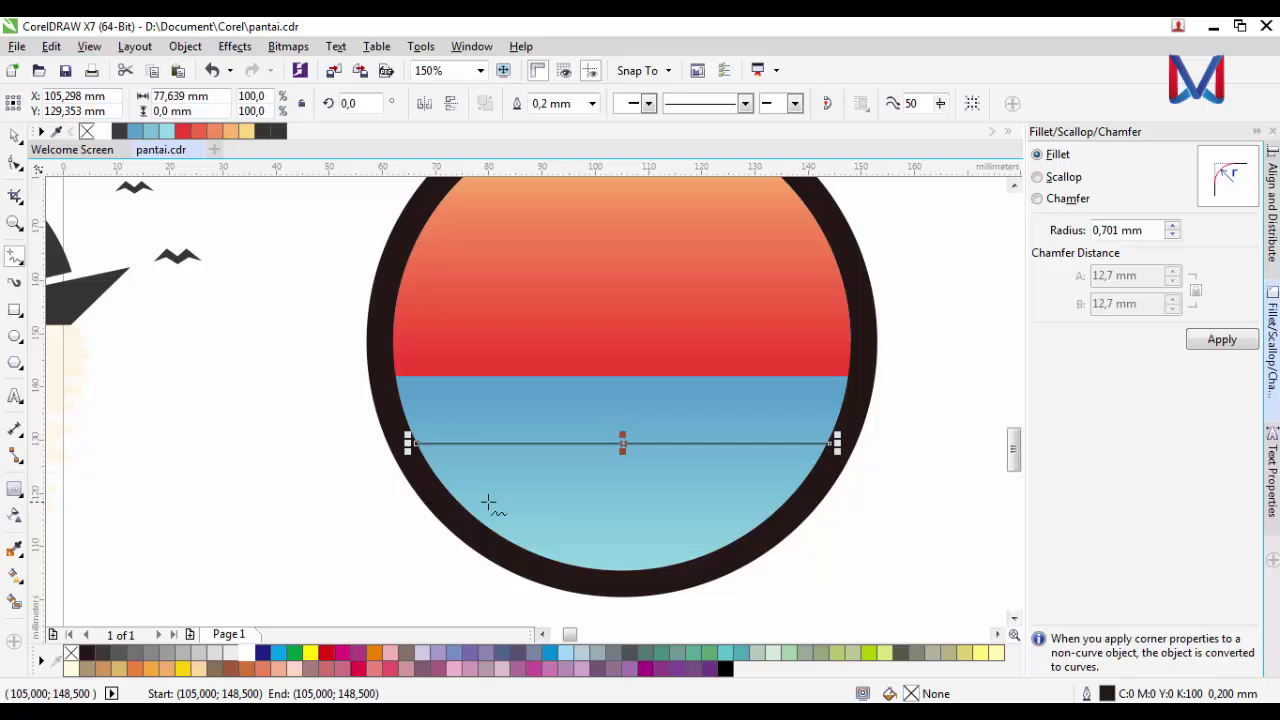
left_click(436, 503)
left_click(803, 515, "ctrl")
scroll(720, 545, "down", 1)
scroll(636, 430, "up", 2)
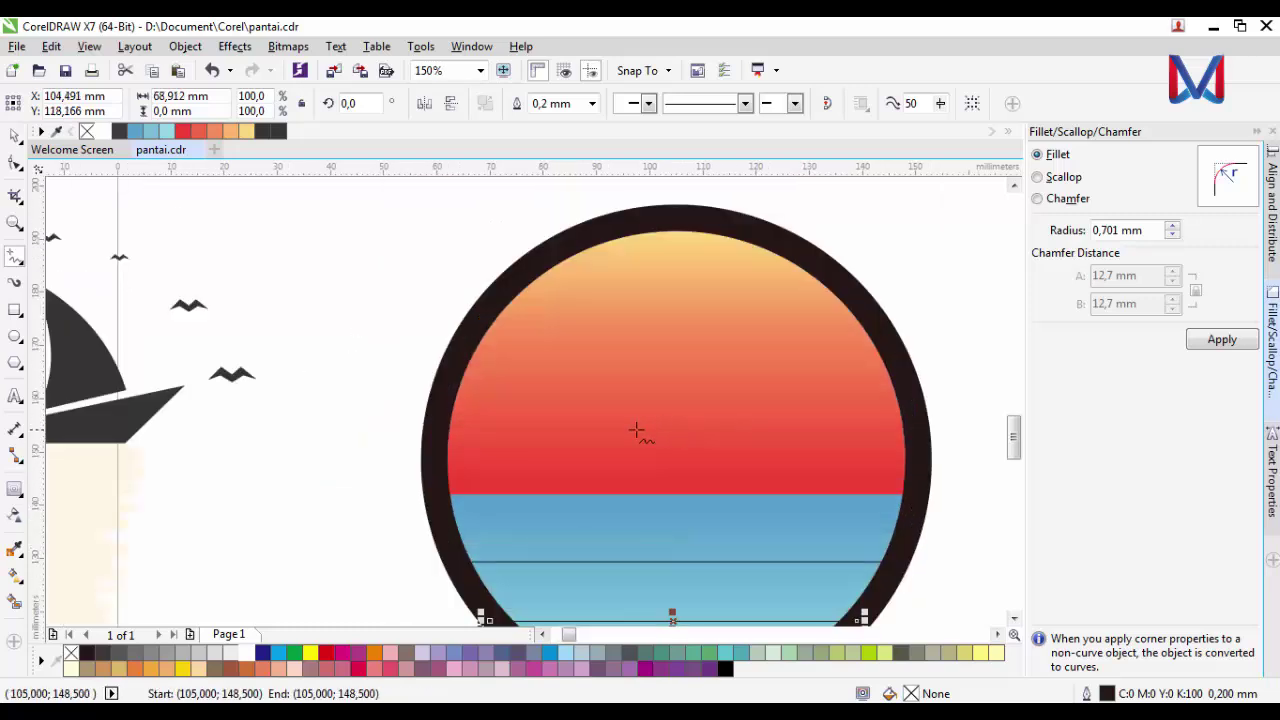
- Draw four horizontal lines across the sunset sky, from the lowest upward about 89, 84, 76 and 65 mm long
left_click(443, 428)
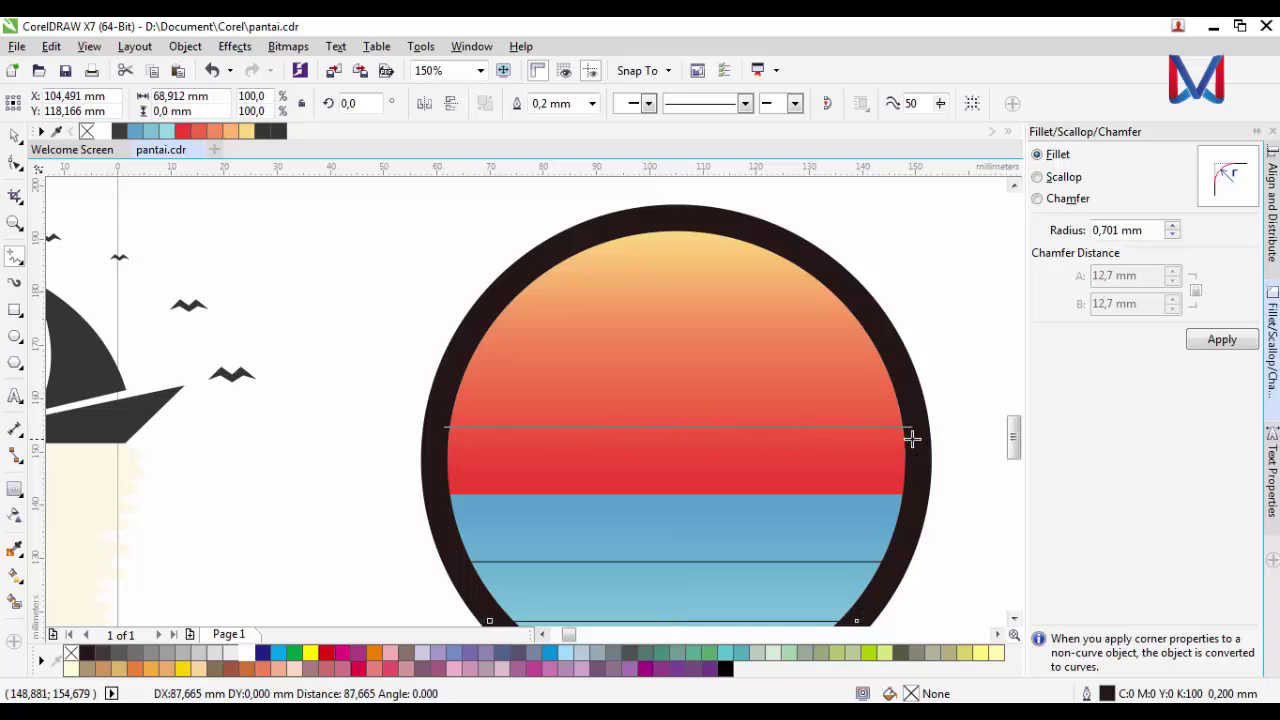
left_click(915, 428)
left_click(443, 375)
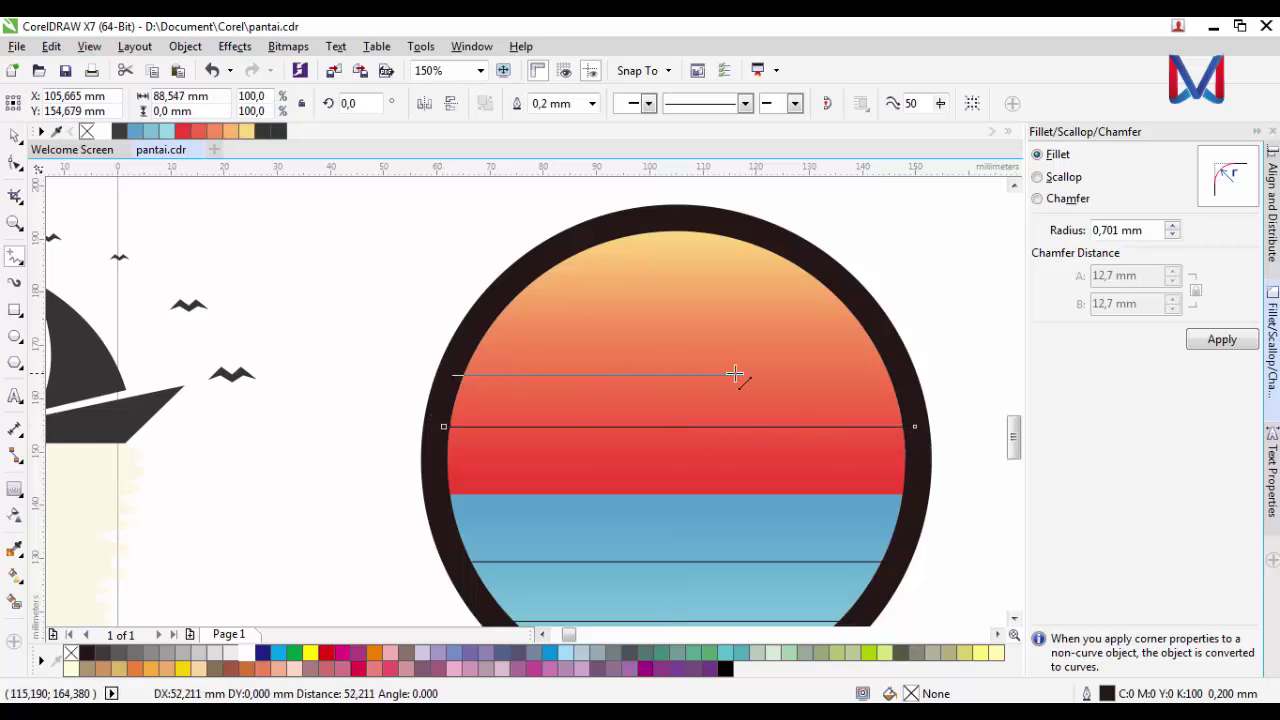
left_click(905, 375)
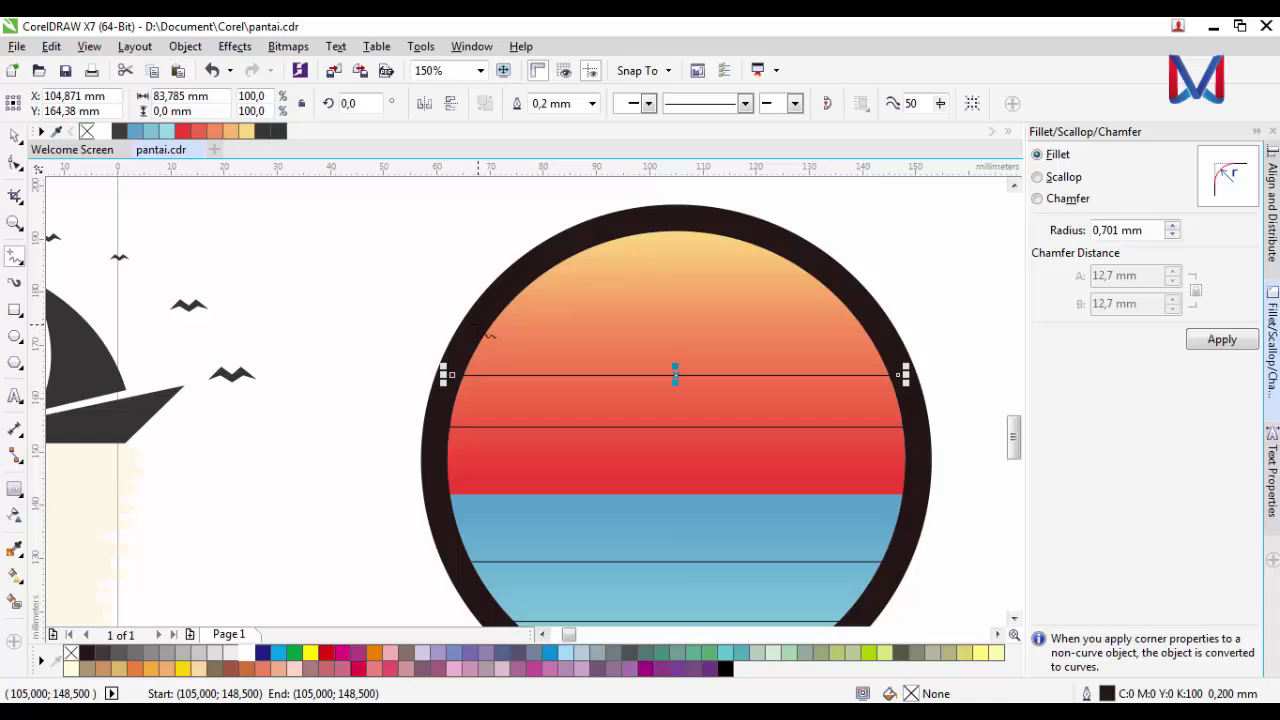
left_click(469, 324)
left_click(890, 324)
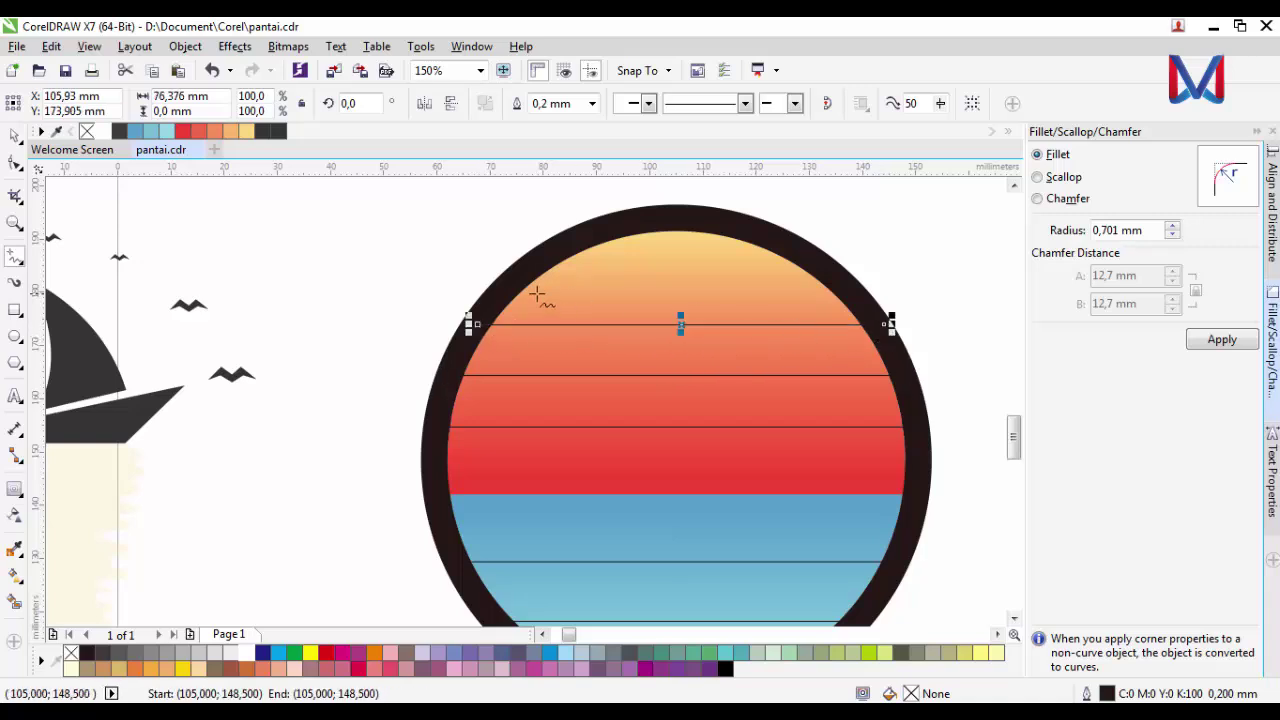
left_click(515, 297)
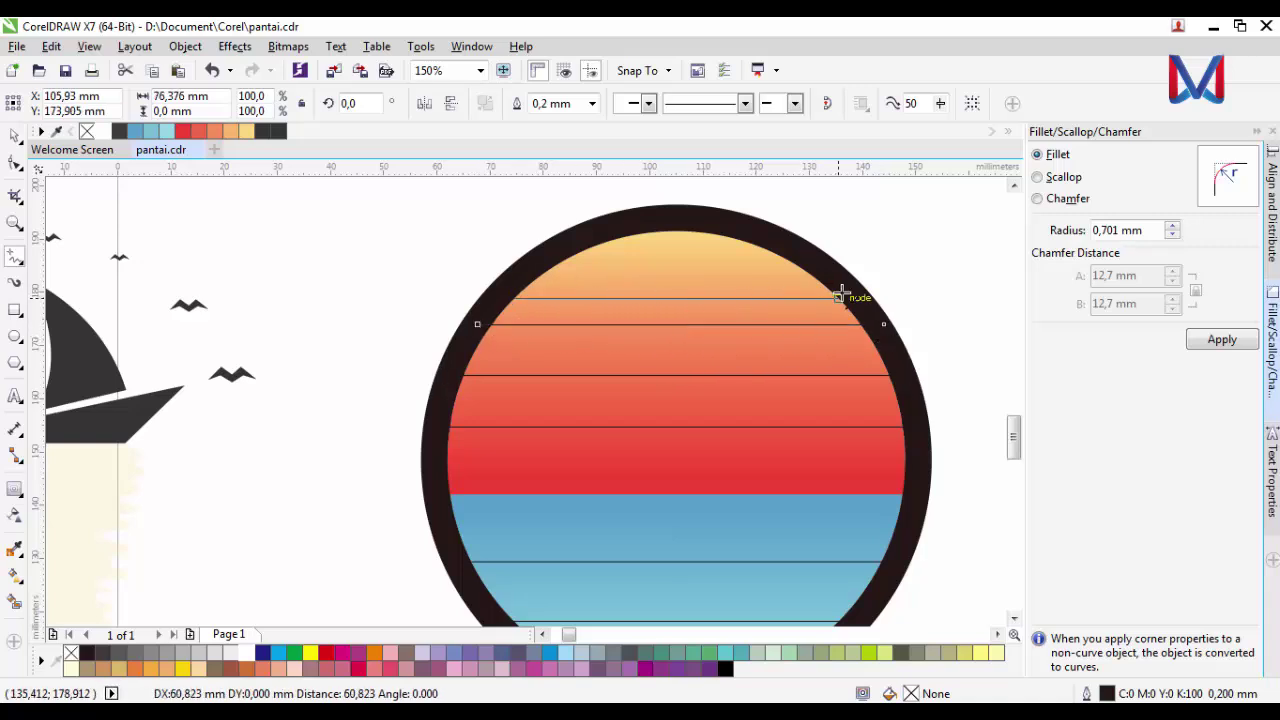
left_click(866, 297)
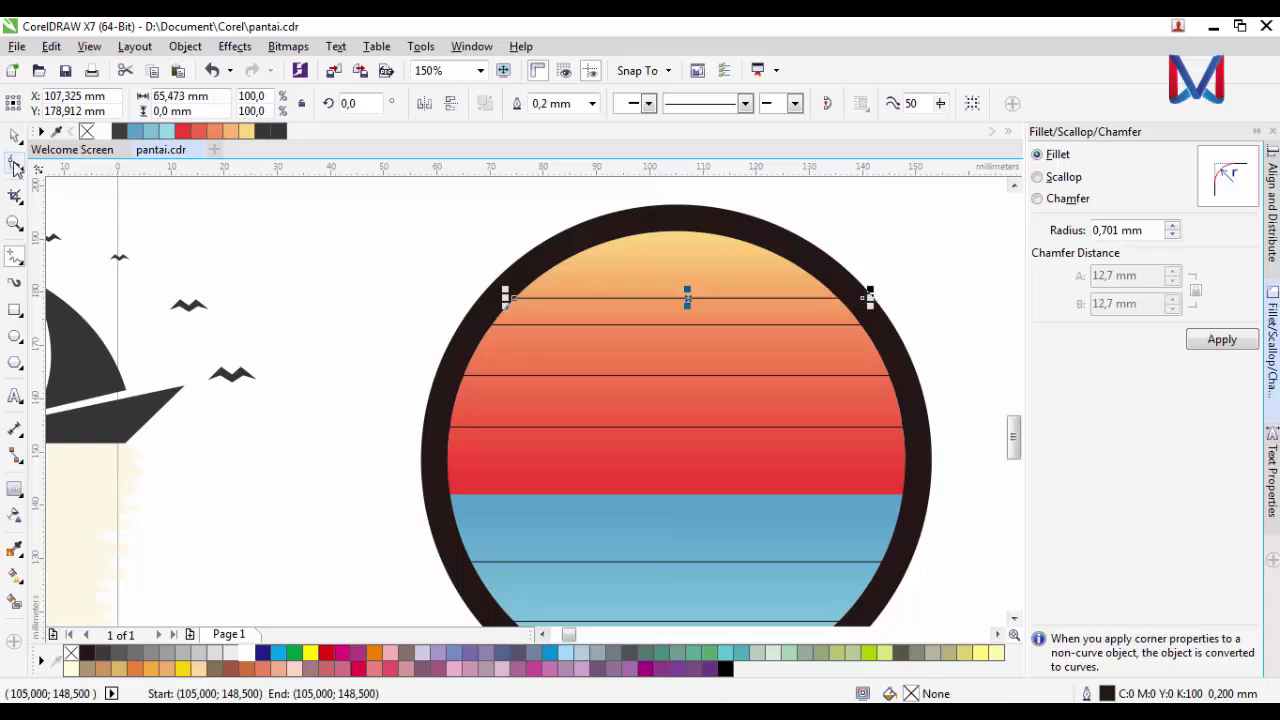
- Nudge the uppermost sky line about 1.4 mm to the left to centre it over the circle
left_click(14, 136)
left_click(502, 218)
left_click(619, 297)
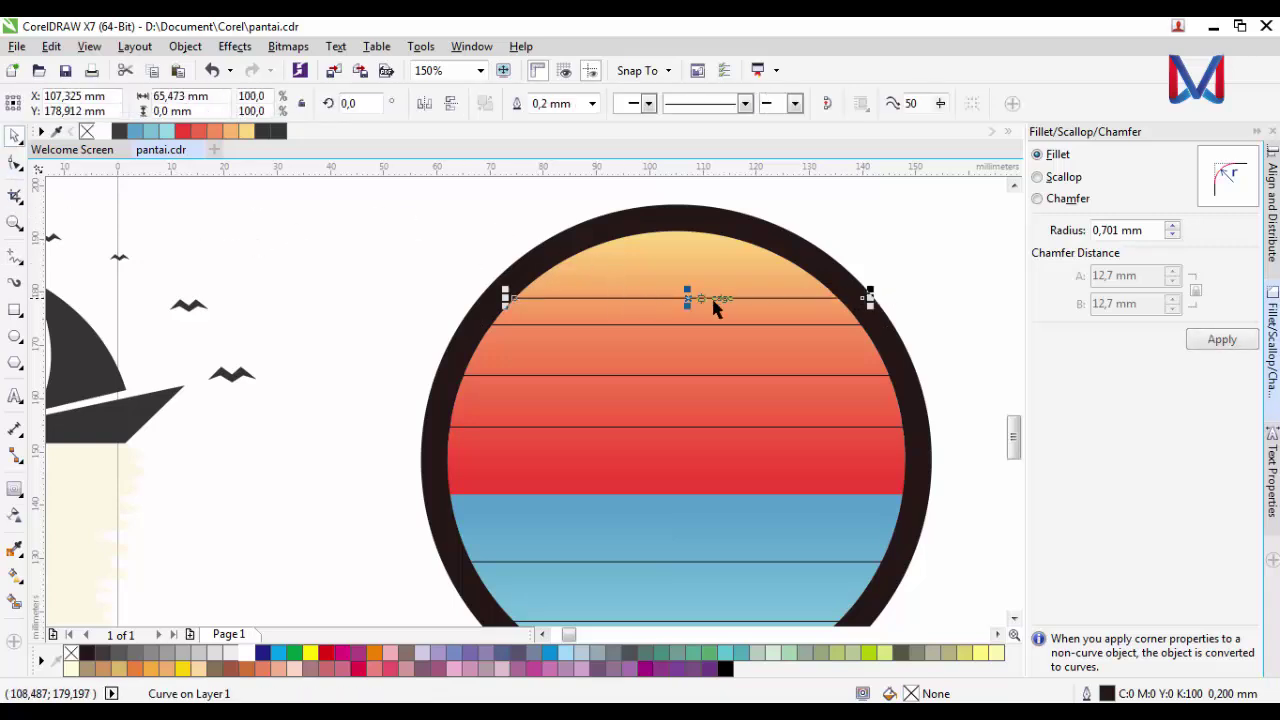
key("Left")
key("Left")
key("Left")
key("Left")
key("Left")
key("Left")
key("Left")
key("Left")
key("Left")
key("Left")
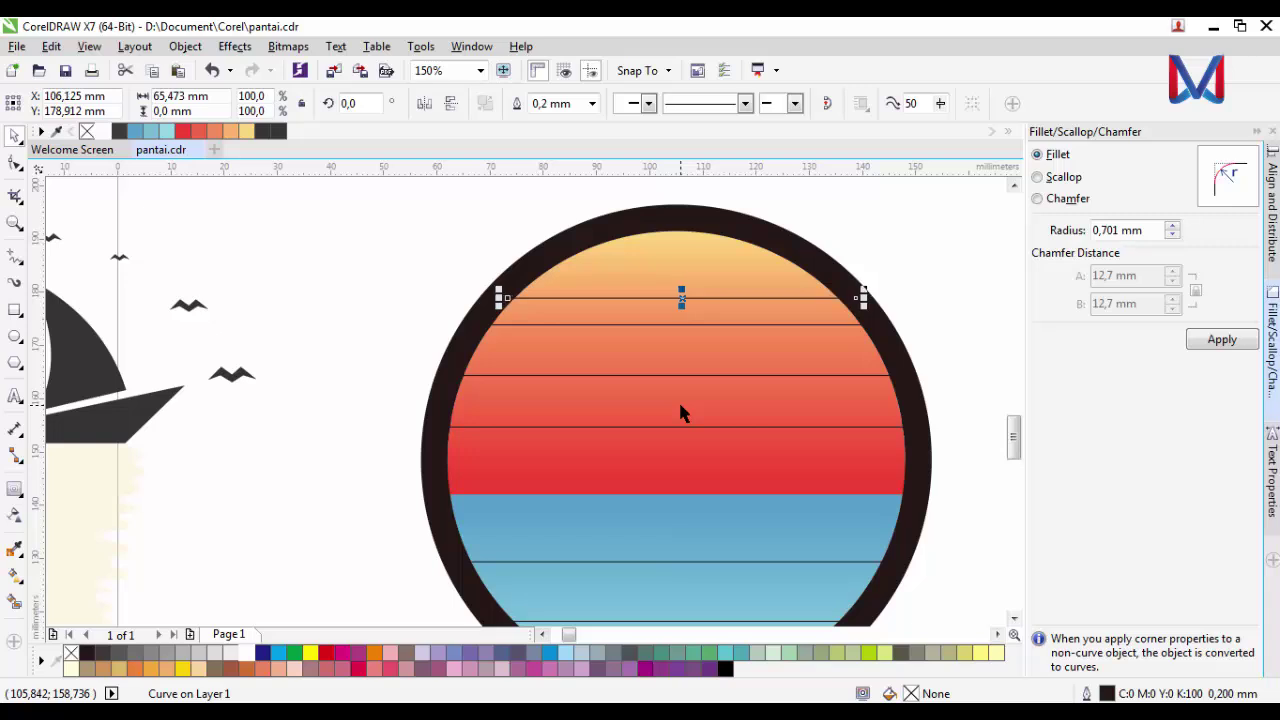
- Delete the sunset gradient shape behind the four sky lines
left_click(590, 460)
key("Delete")
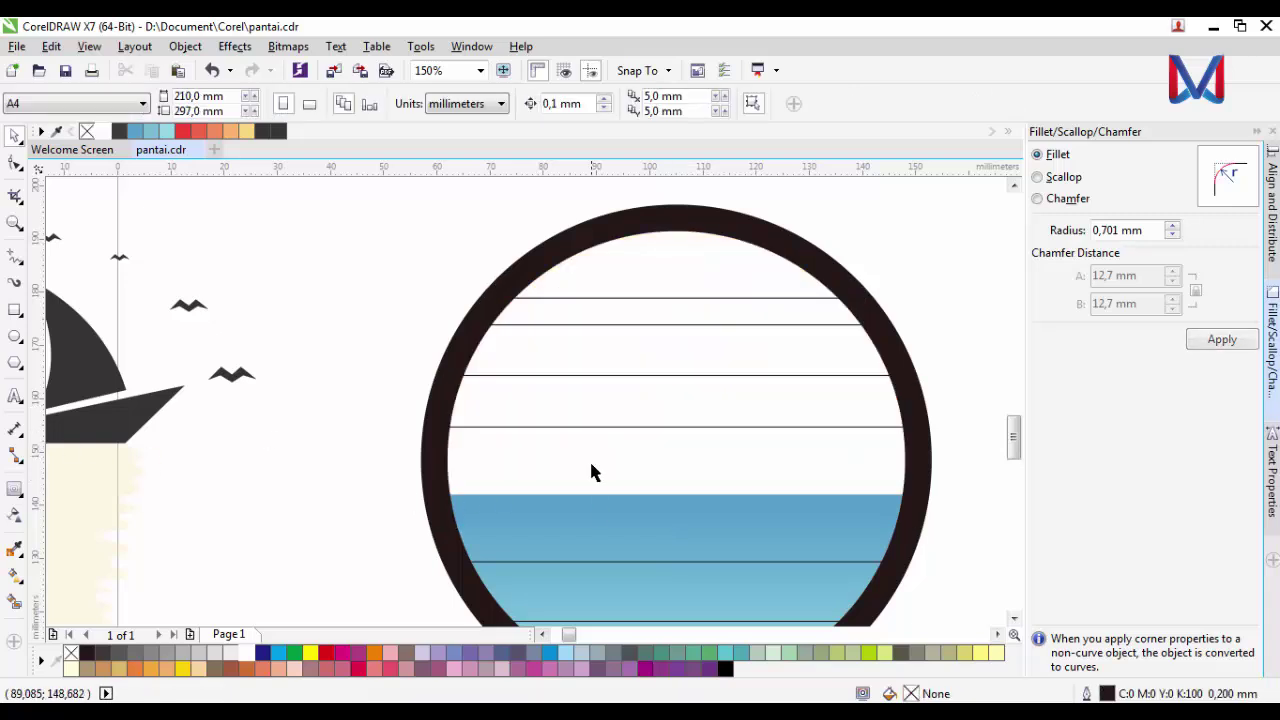
left_click(600, 516)
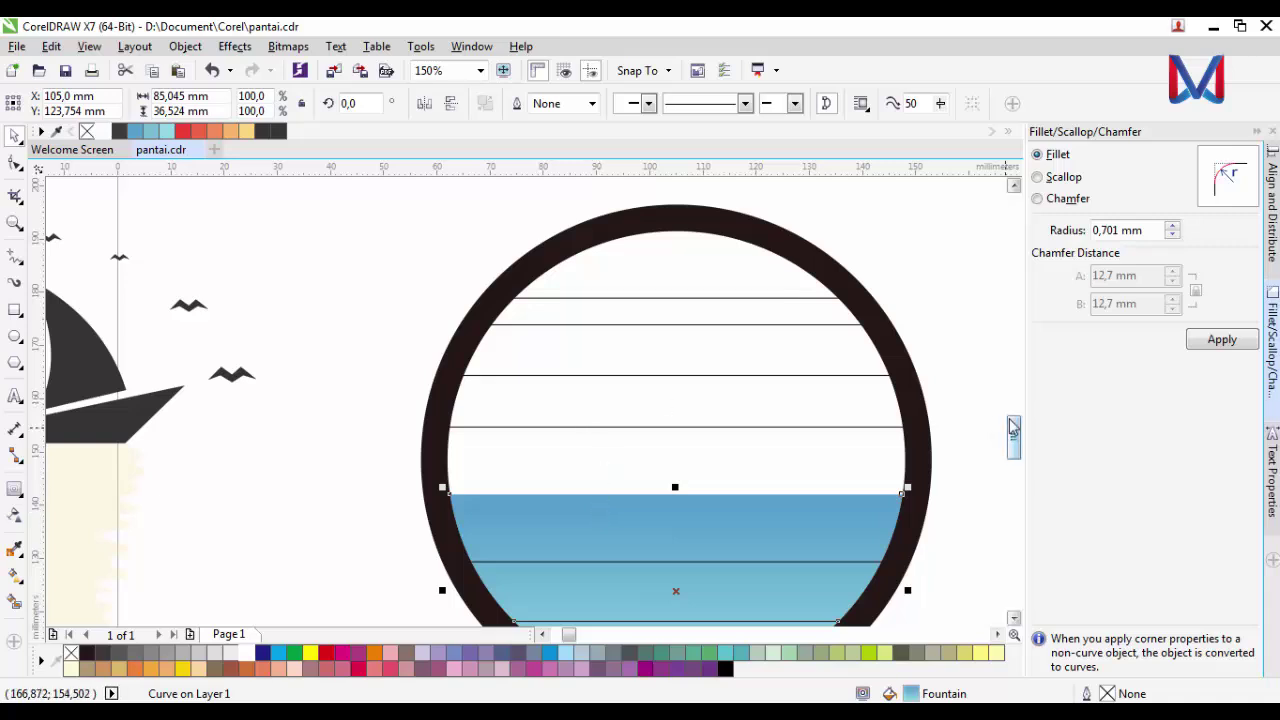
left_click(972, 405)
- Widen the two middle sky lines symmetrically beyond the dark ring, to about 107 mm each
scroll(736, 432, "up", 2)
scroll(678, 428, "down", 2)
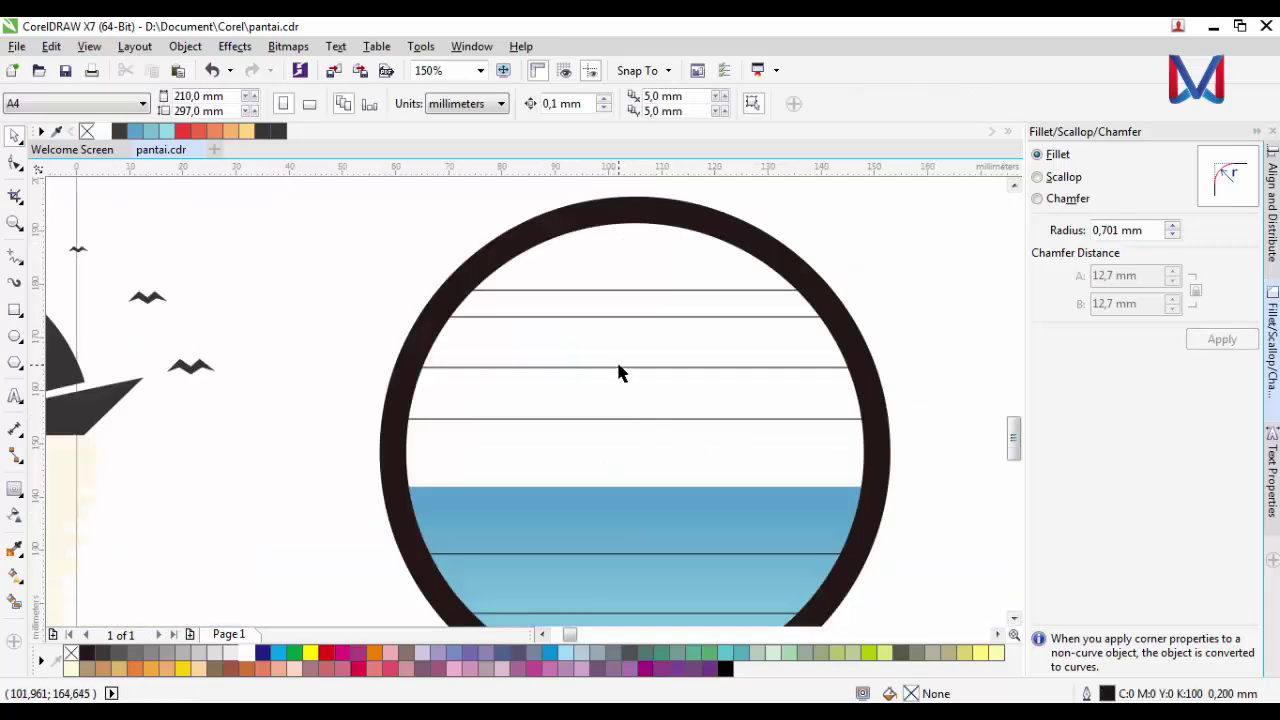
left_click(620, 291)
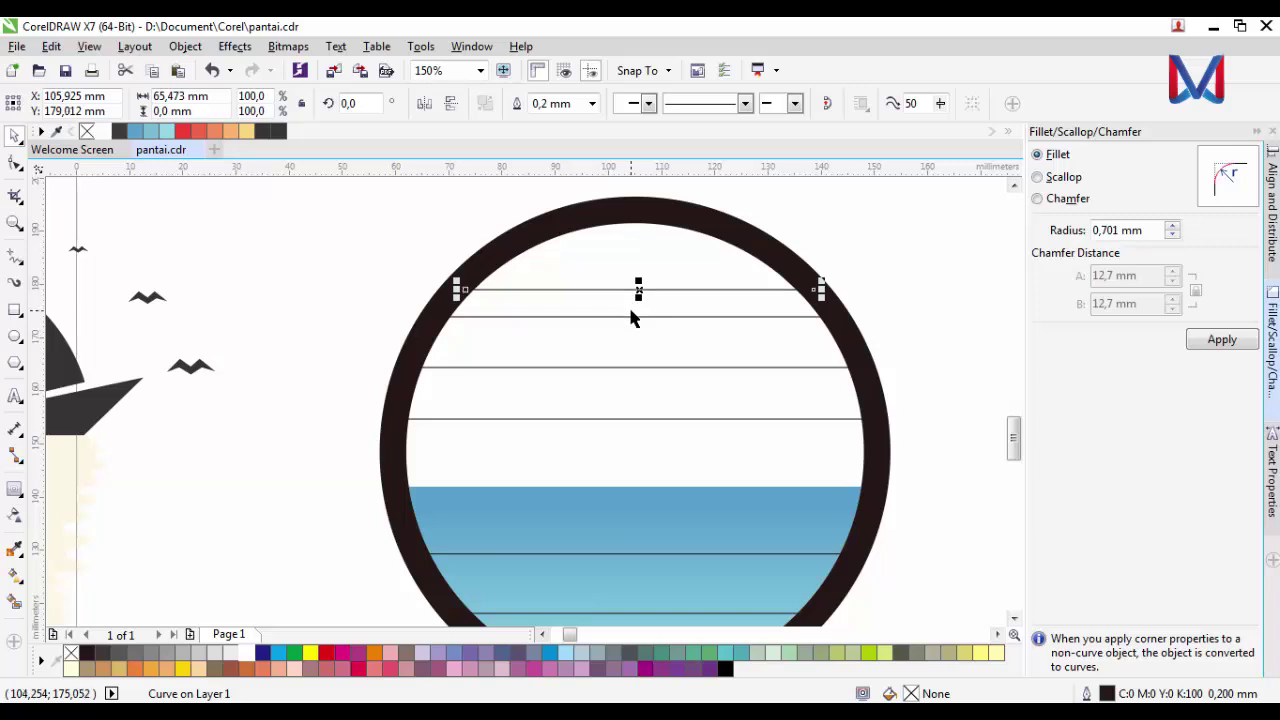
left_click(634, 317)
left_click_drag(427, 316, 402, 316)
left_click(466, 367)
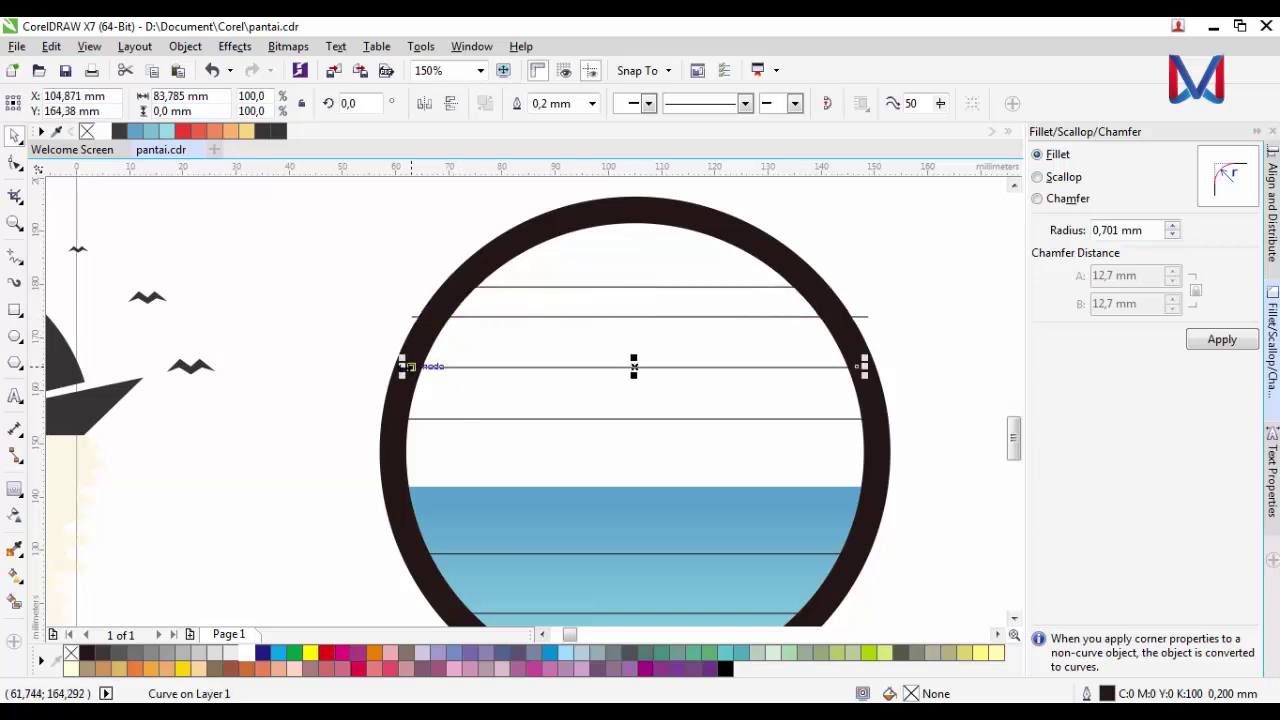
left_click_drag(404, 367, 346, 363)
left_click(415, 318)
left_click_drag(402, 316, 352, 316)
- Widen the lowest sky line to about 113 mm and the uppermost one to about 90 mm, past the dark ring
left_click(464, 418)
left_click(389, 420)
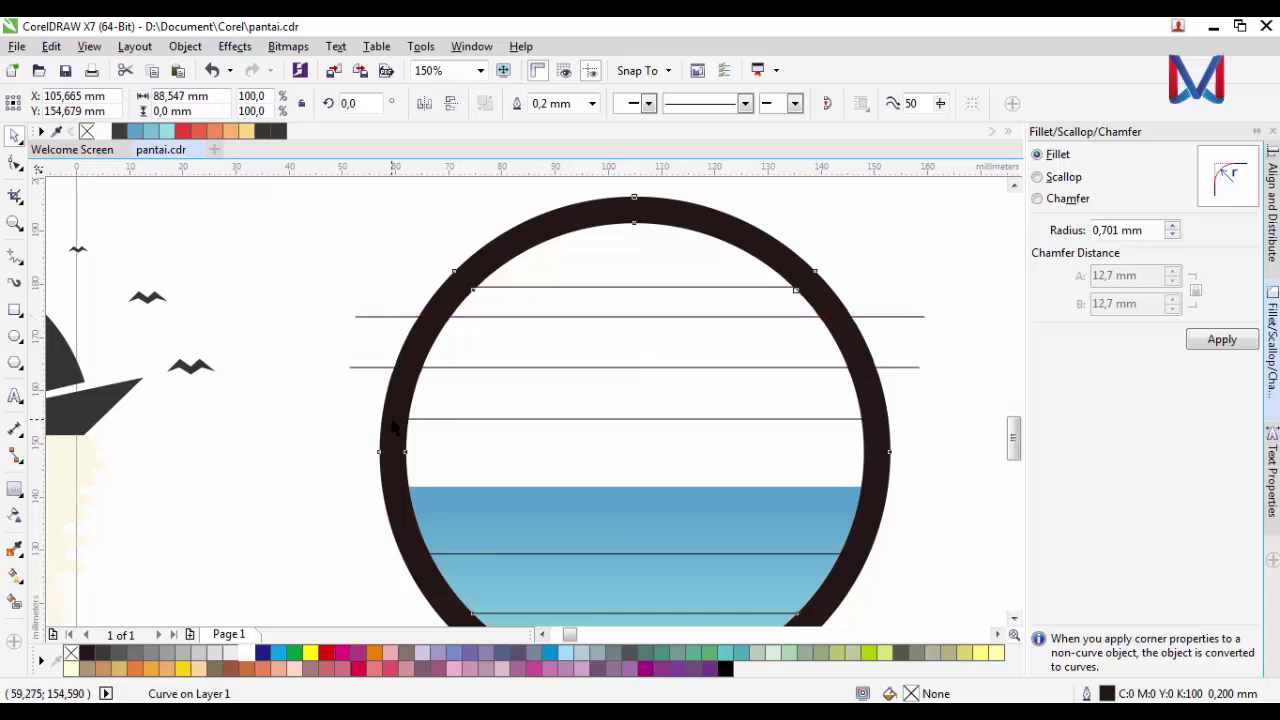
left_click(454, 424)
left_click(416, 419)
left_click_drag(393, 418, 330, 418)
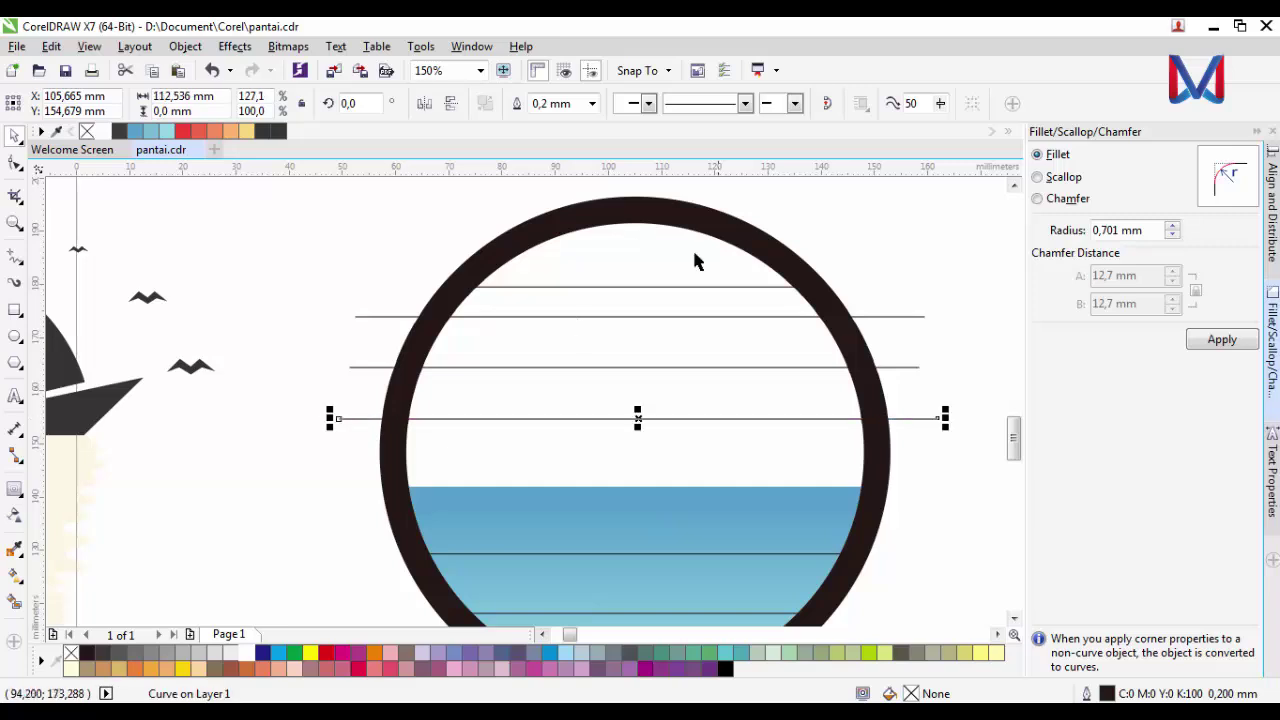
left_click(688, 290)
left_click_drag(457, 287, 391, 287)
- Even out the sky line spacing by shifting the three lower lines slightly down and the uppermost one slightly up
left_click(576, 411)
left_click(576, 420)
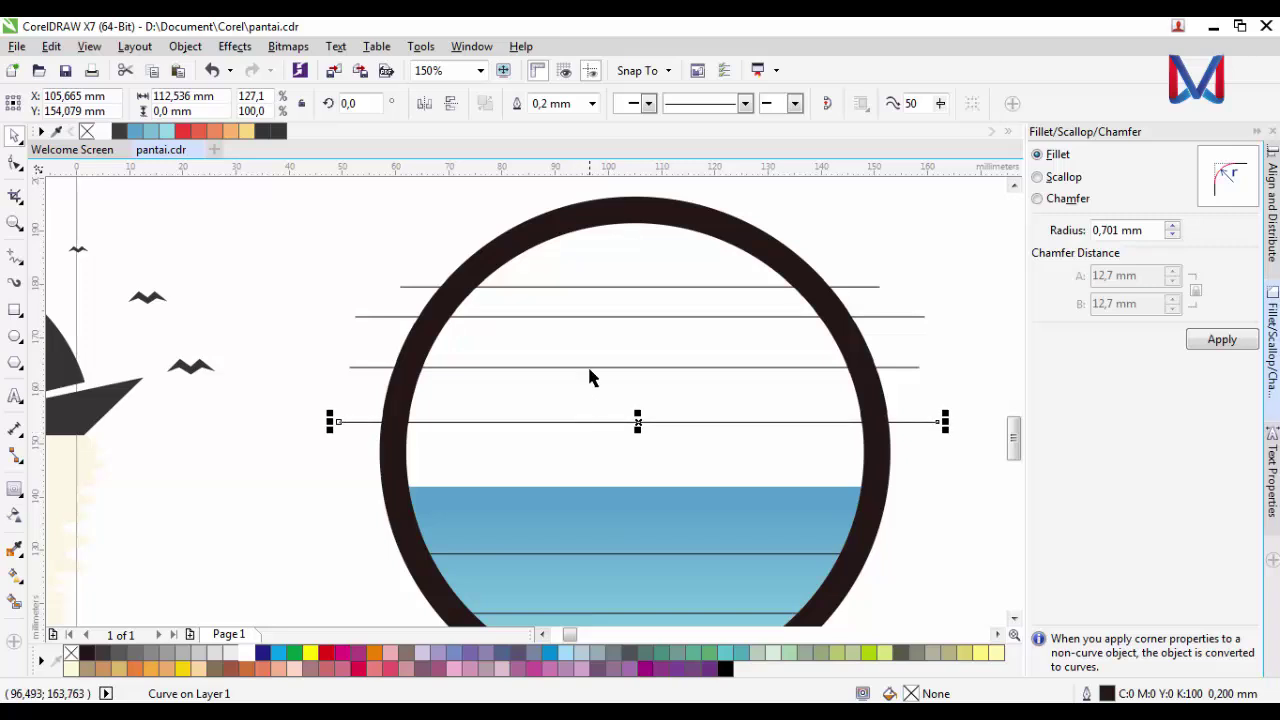
left_click(590, 368)
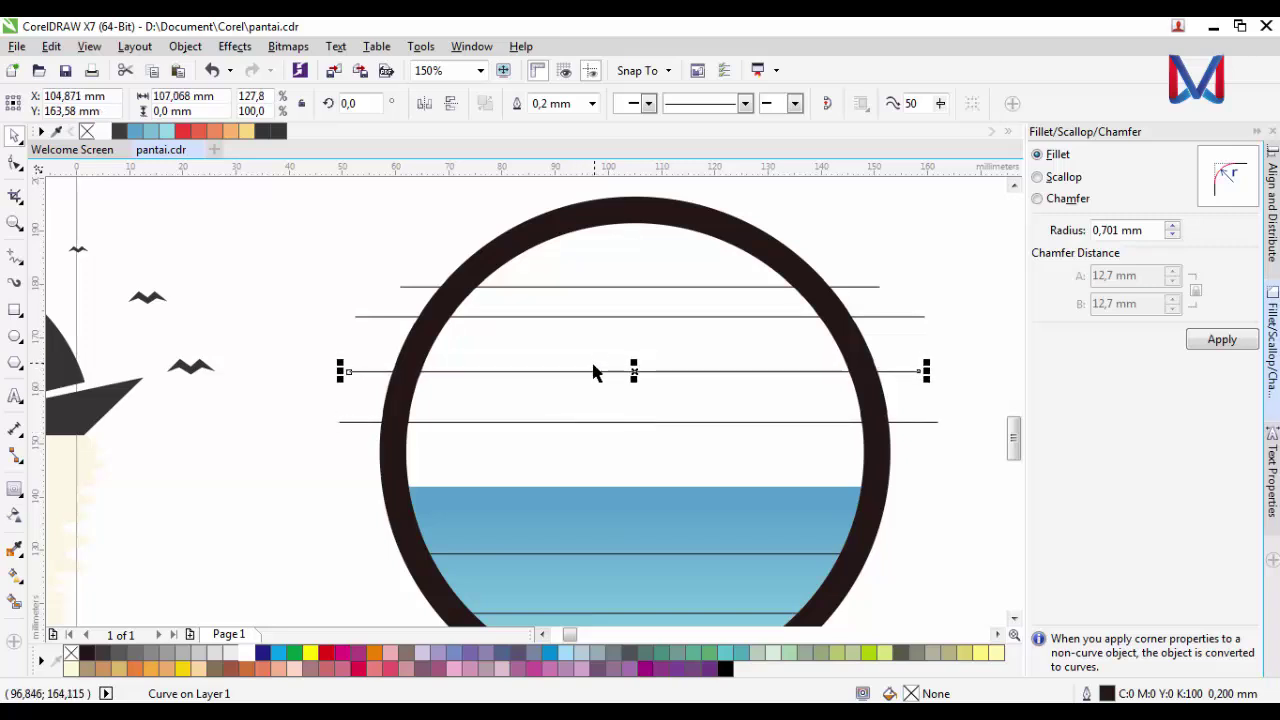
left_click(603, 318)
left_click_drag(603, 316, 603, 322)
left_click(603, 291)
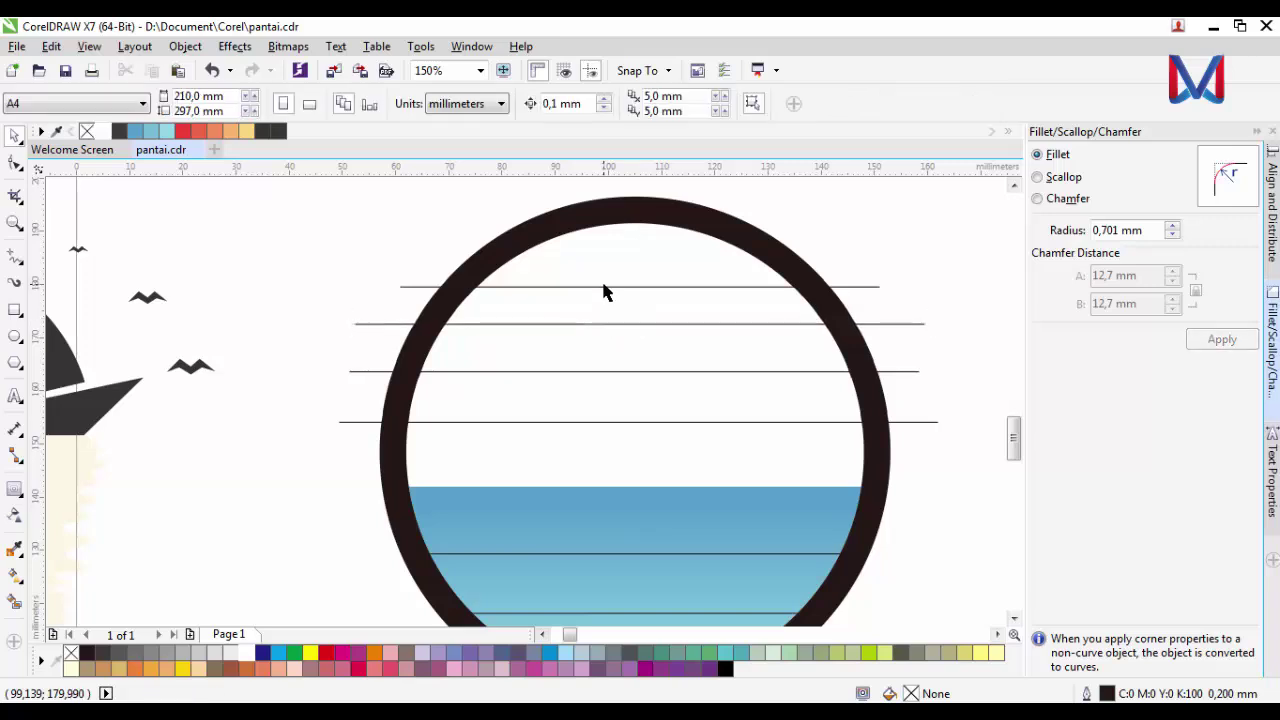
left_click(606, 287)
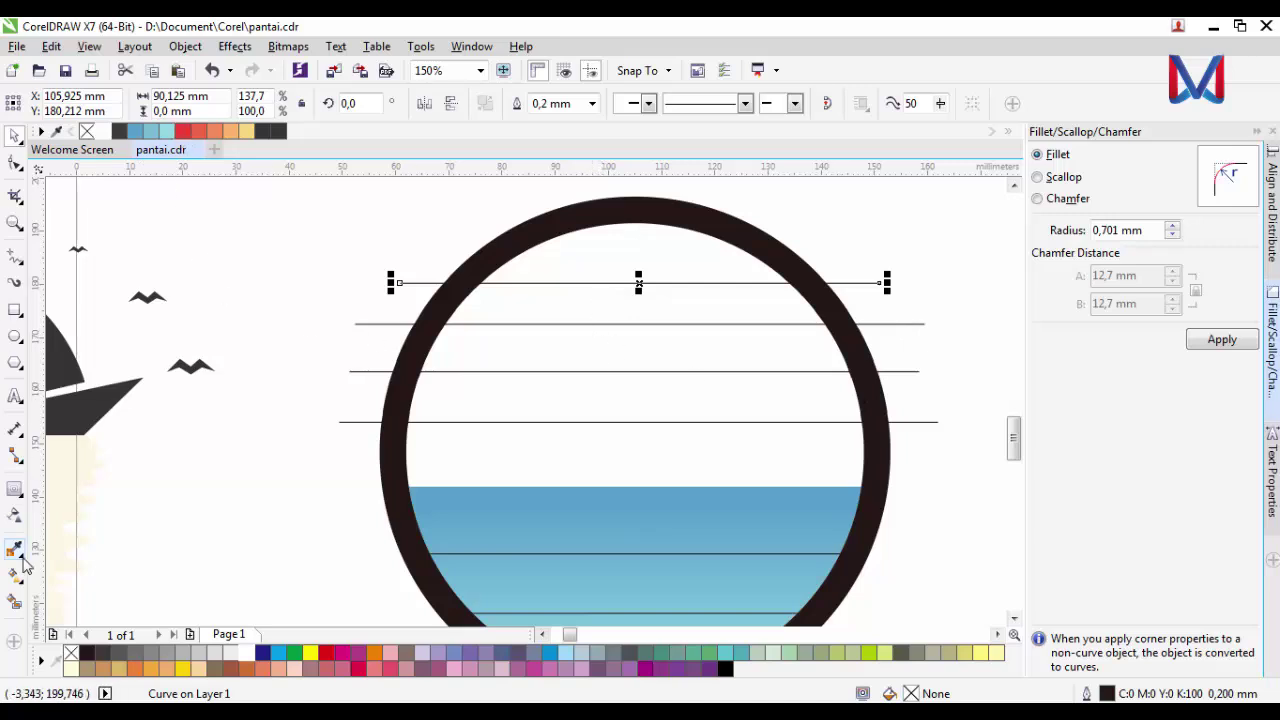
- Create five dark grey shapes without outline with Smart Fill in the sky areas between the lines
left_click(15, 601)
left_click(643, 463)
left_click(621, 408)
left_click(618, 353)
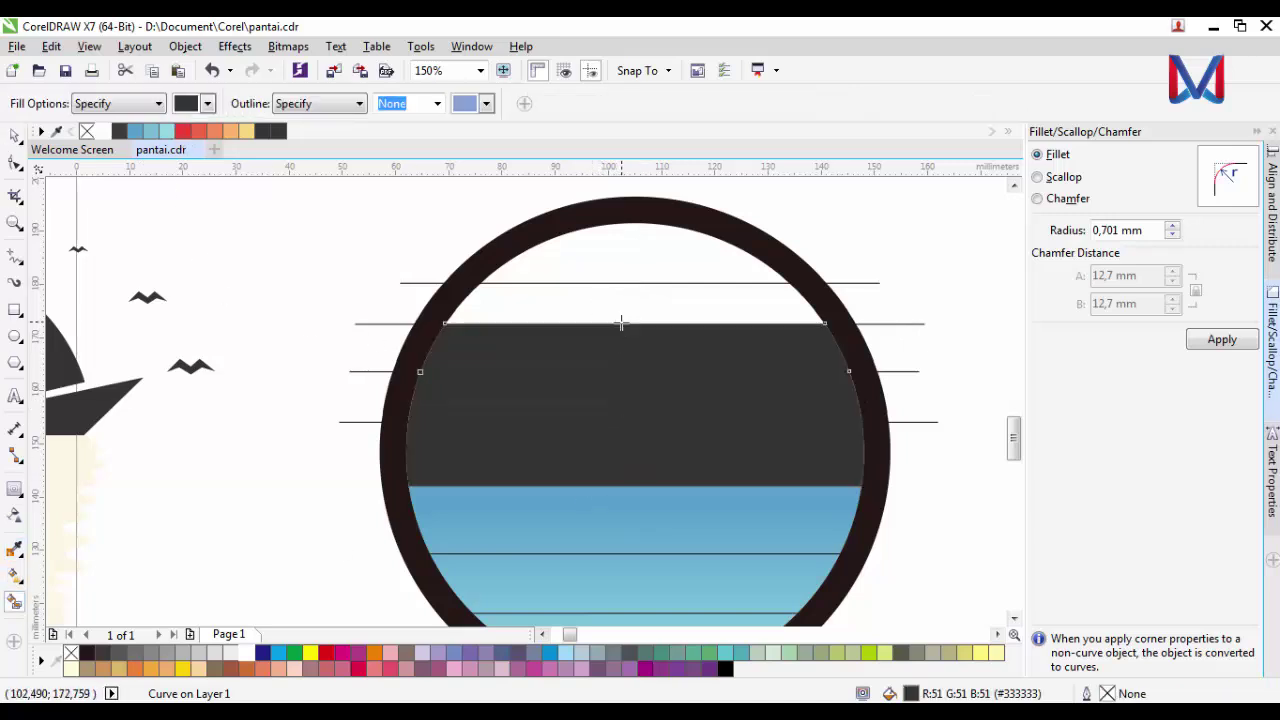
left_click(621, 310)
left_click(625, 263)
left_click(14, 136)
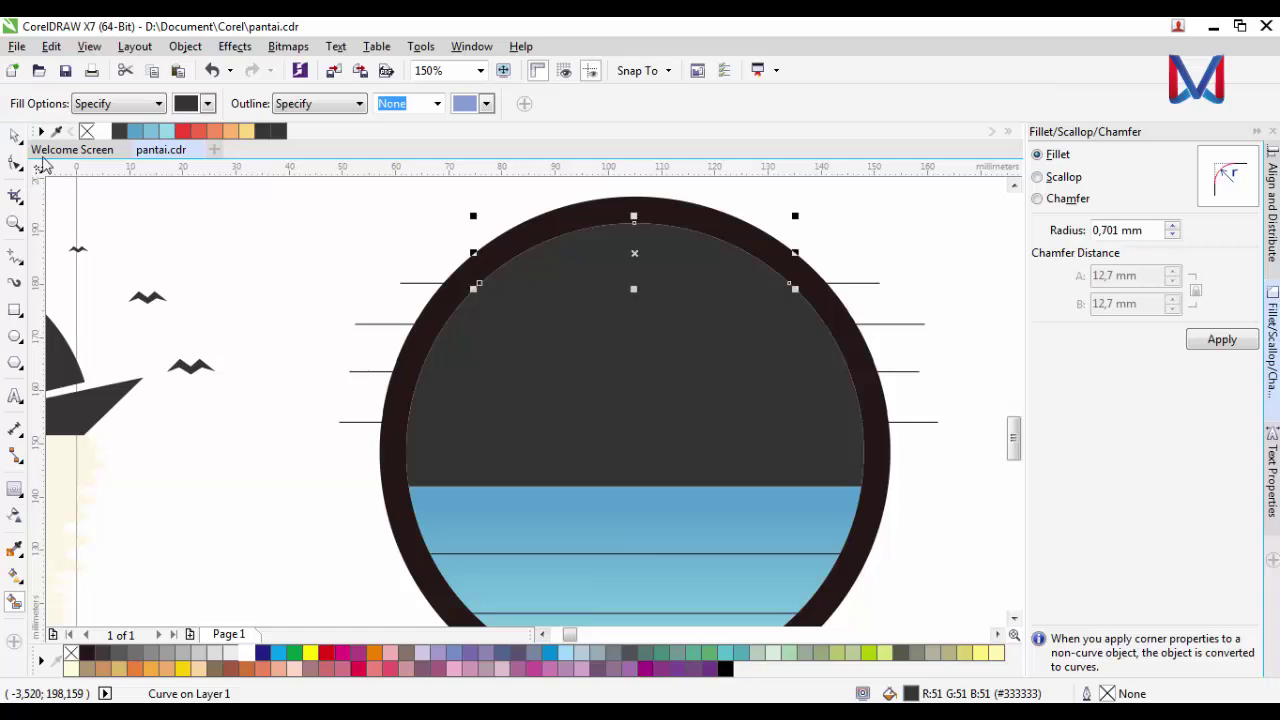
left_click(261, 284)
- Recolour the five sky bands from the horizon upward with red, orange-red, orange, light orange and yellow
left_click(577, 466)
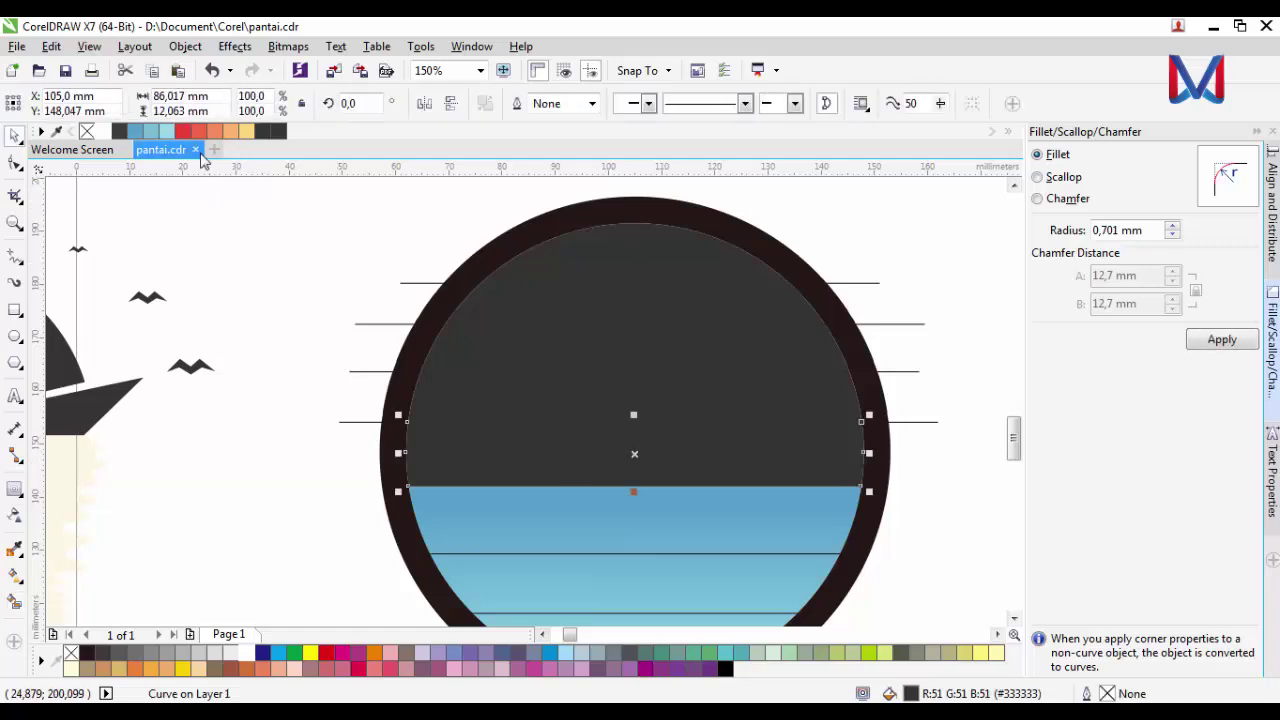
left_click(186, 131)
left_click(548, 408)
left_click(198, 132)
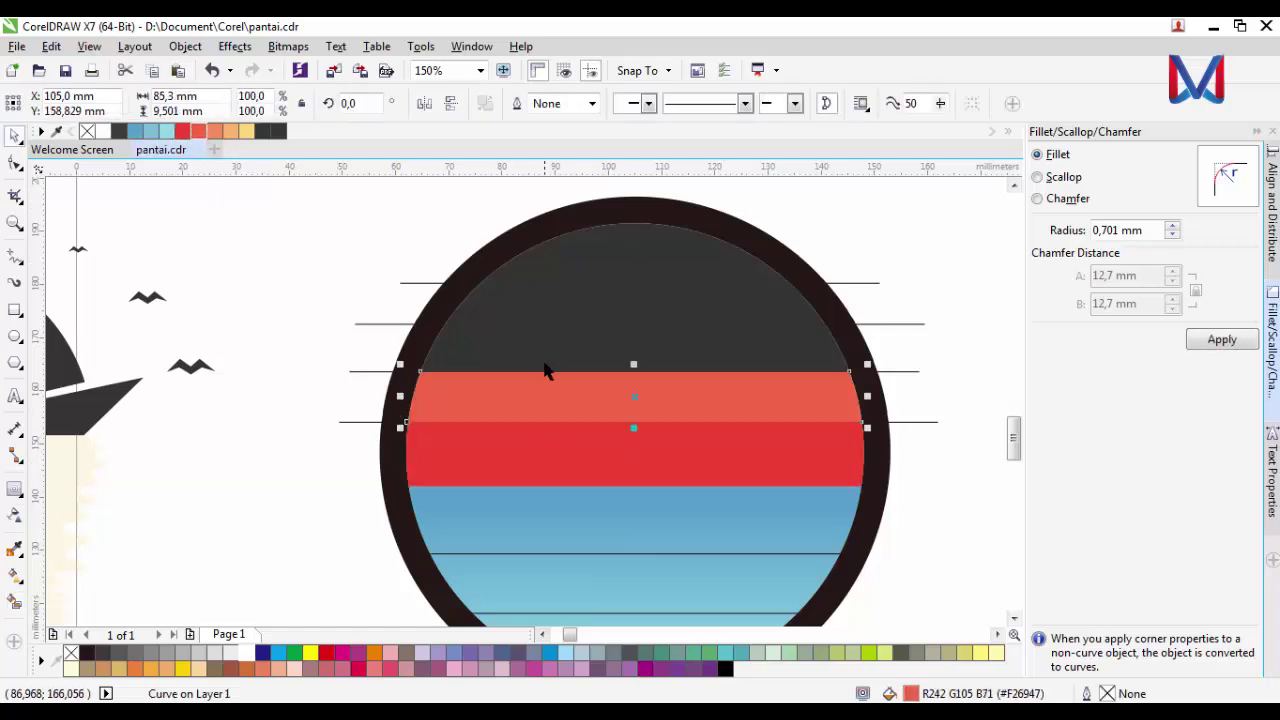
left_click(548, 355)
left_click(215, 131)
left_click(560, 305)
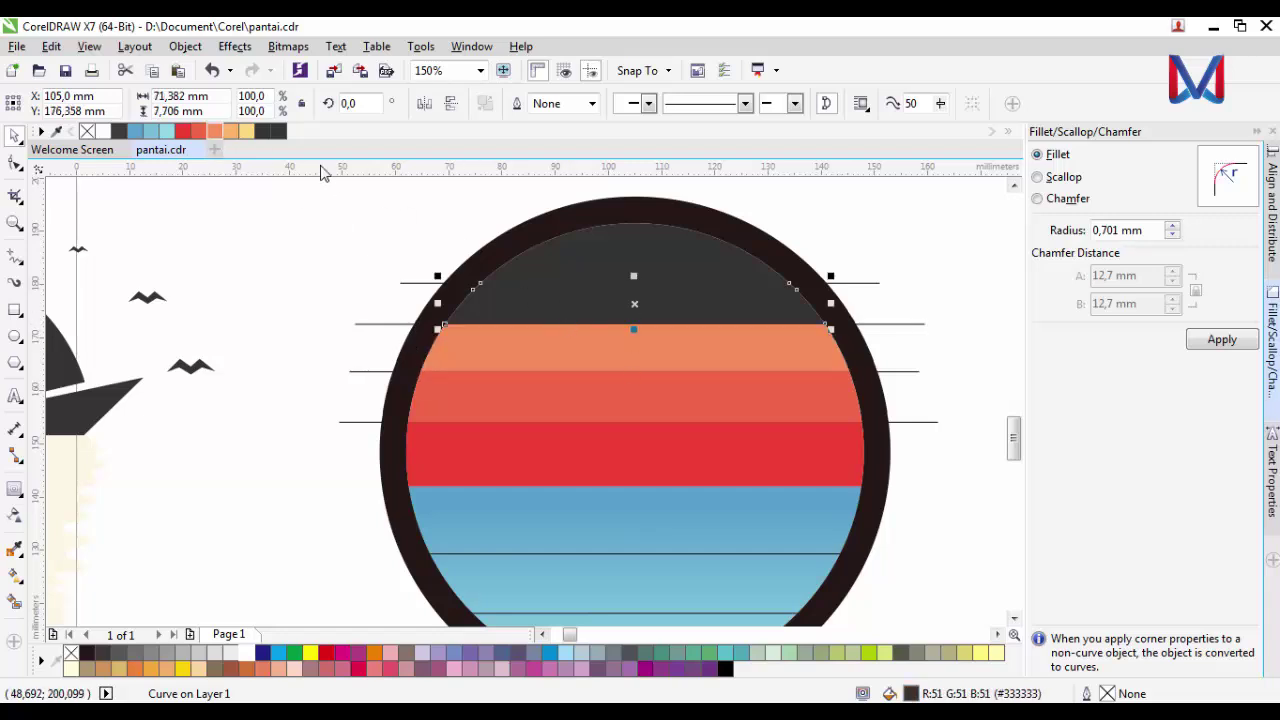
left_click(230, 131)
left_click(600, 277)
left_click(246, 131)
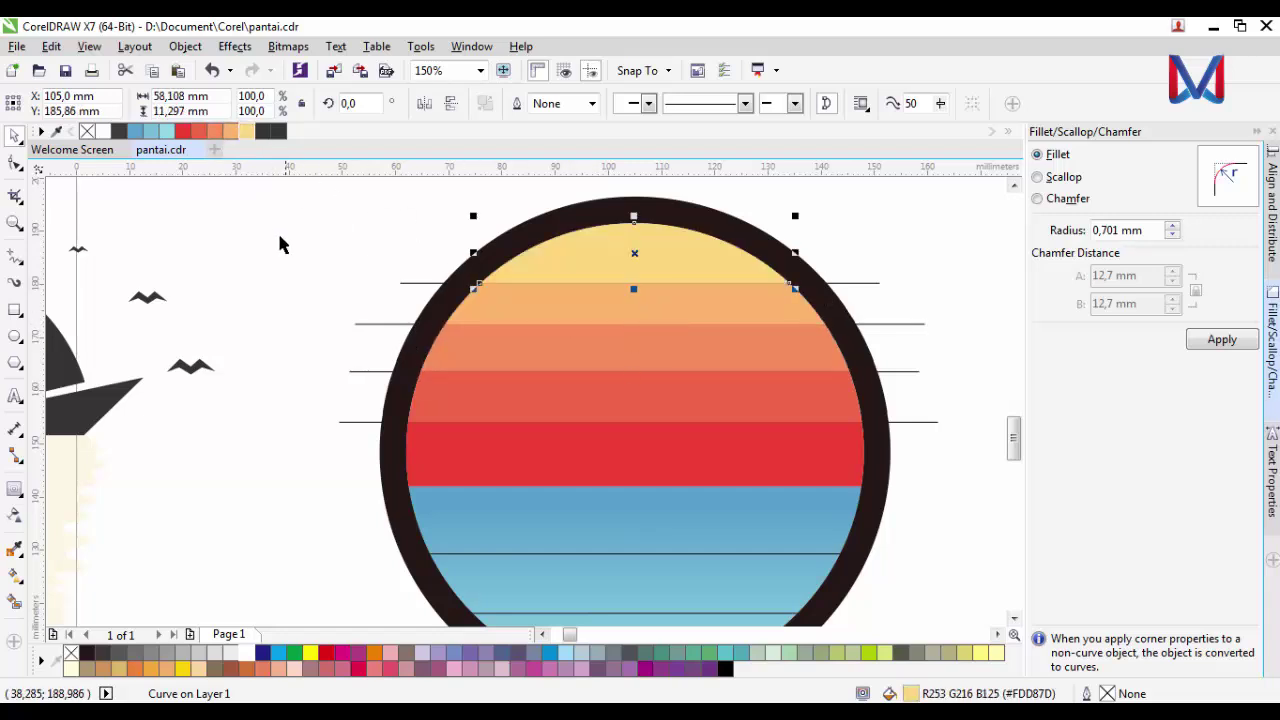
left_click(280, 243)
- Delete the four horizontal lines that stick out from the sky on both sides of the ring
scroll(769, 425, "down", 4)
scroll(770, 424, "up", 4)
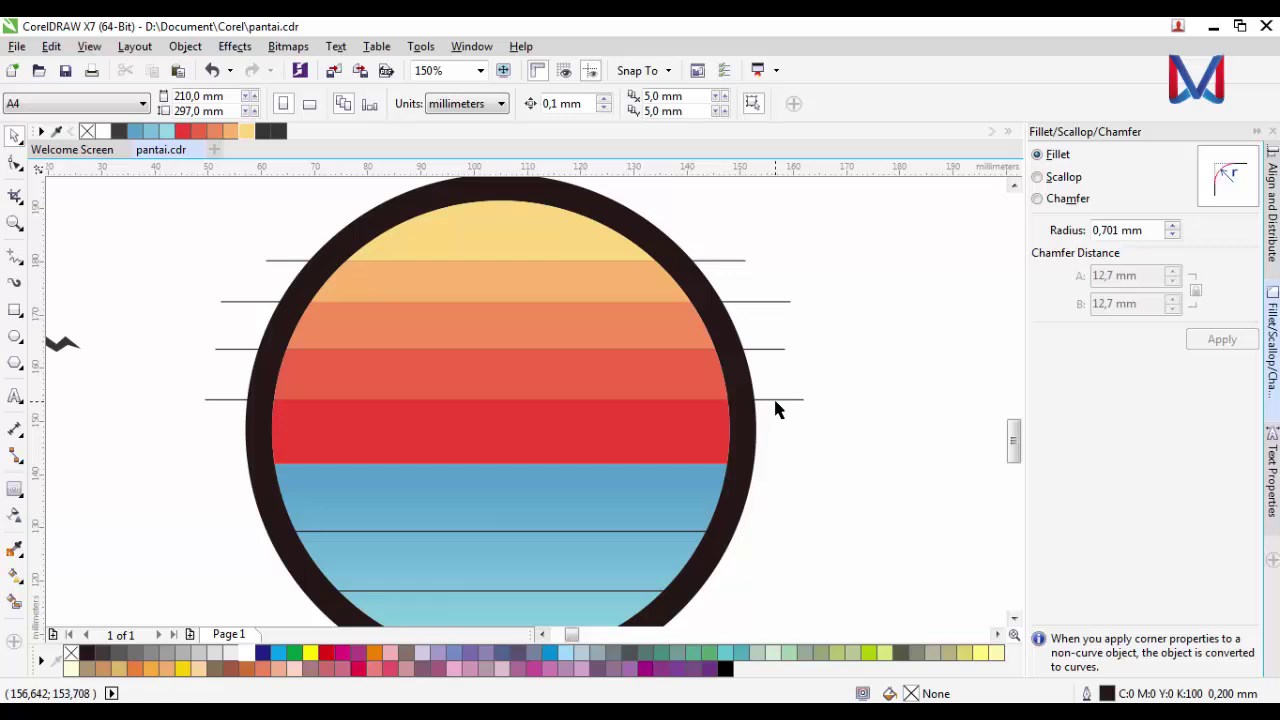
left_click(774, 397)
key("Delete")
left_click(771, 348)
key("Delete")
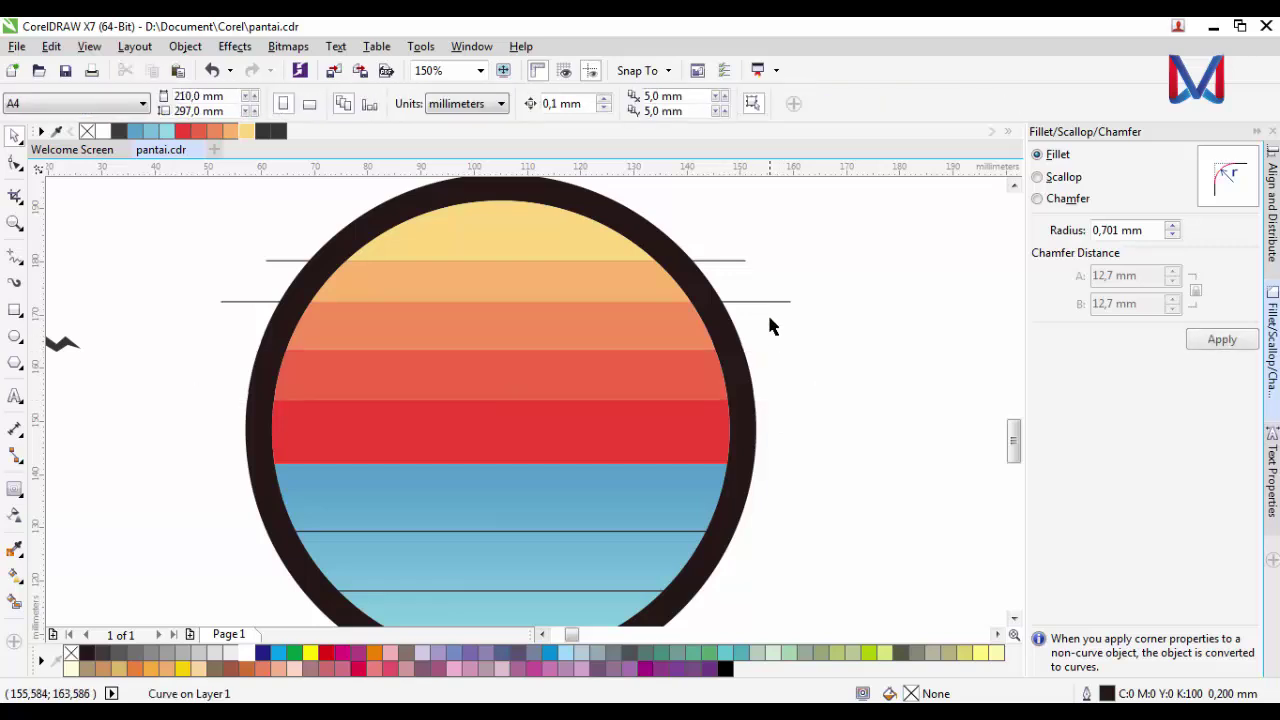
left_click(771, 300)
key("Delete")
left_click(720, 261)
key("Delete")
- Delete the blue gradient sea shape behind the two sea lines
scroll(790, 393, "down", 2)
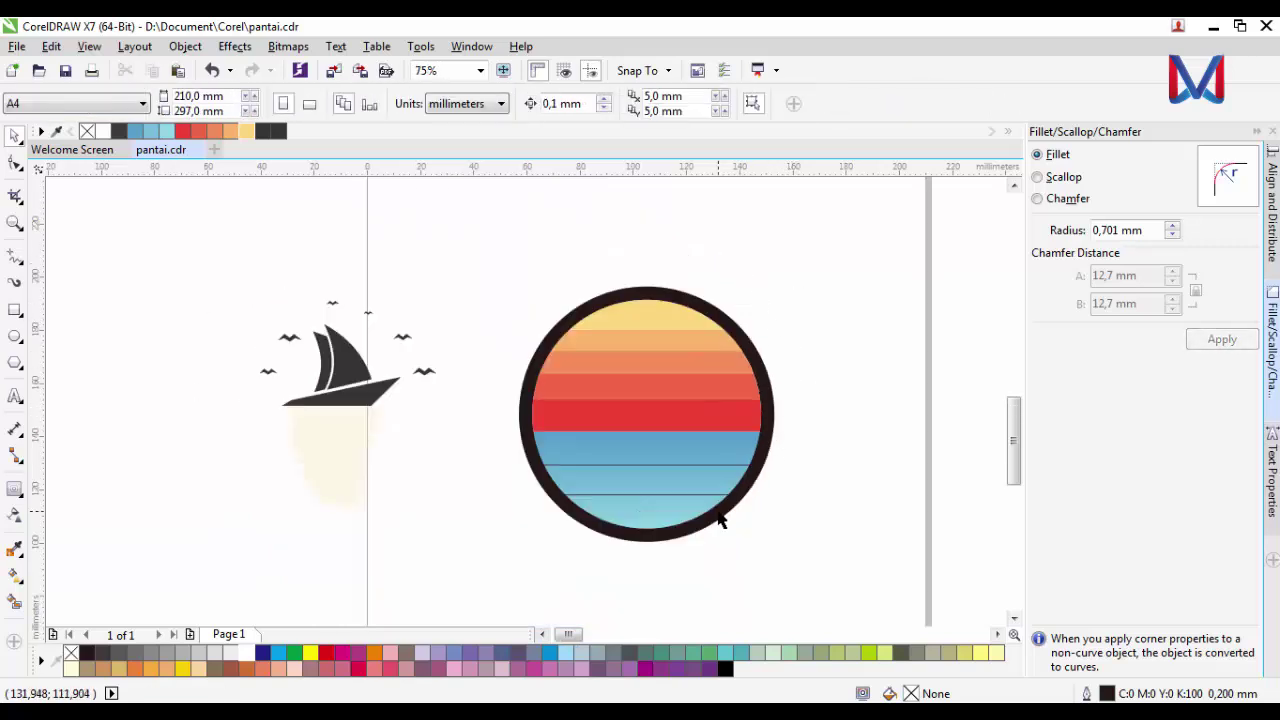
scroll(718, 518, "up", 3)
scroll(343, 491, "down", 3)
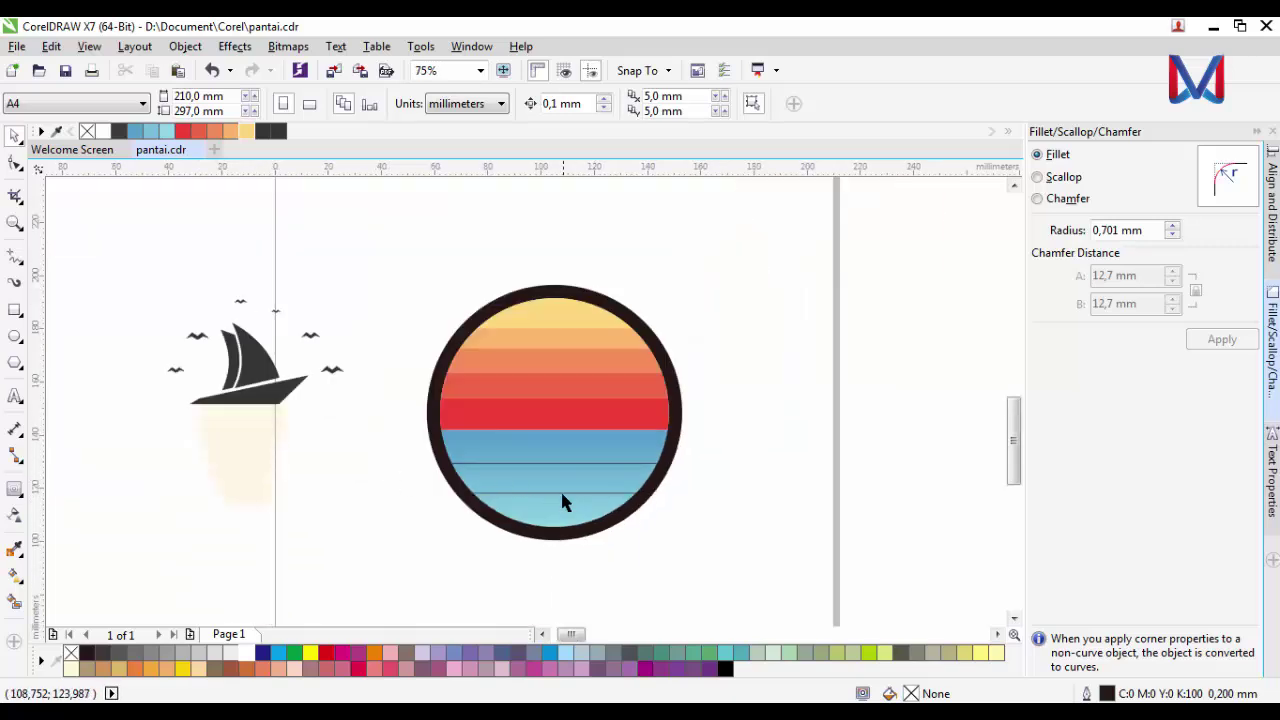
left_click(562, 517)
key("Delete")
scroll(550, 505, "up", 2)
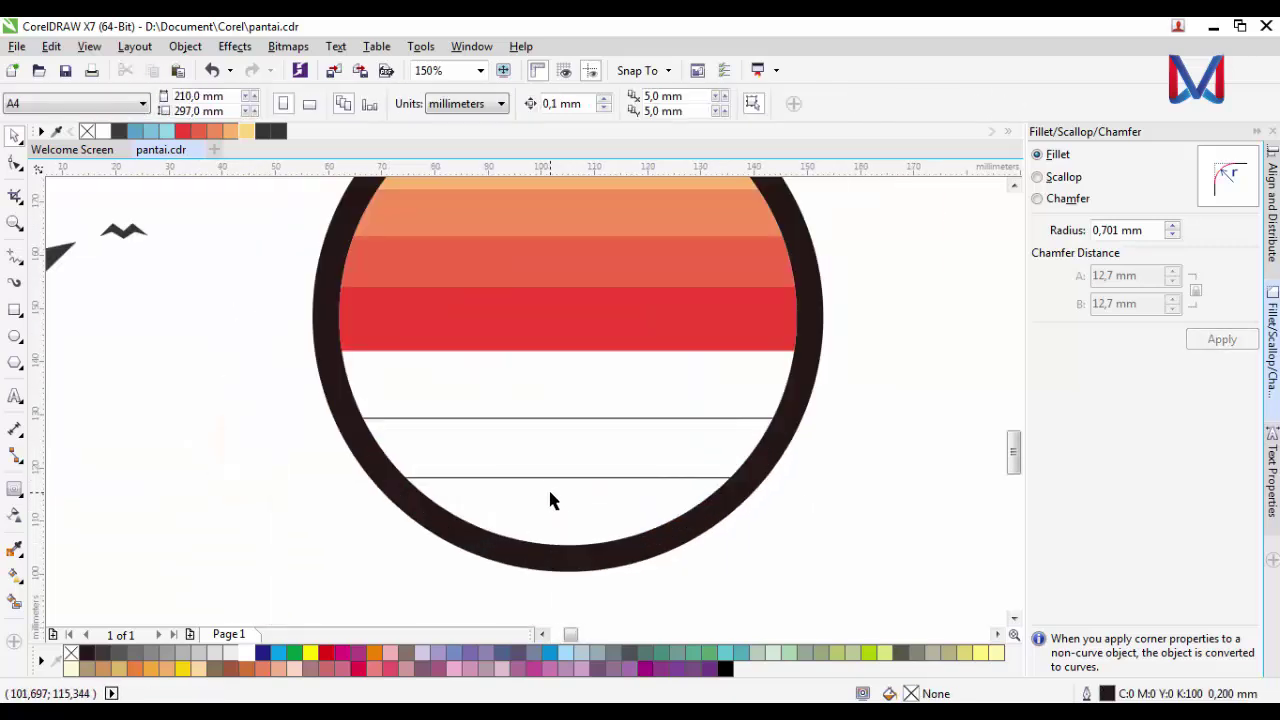
- Create three dark grey shapes without outline with Smart Fill in the sea areas between the lines
left_click(563, 477)
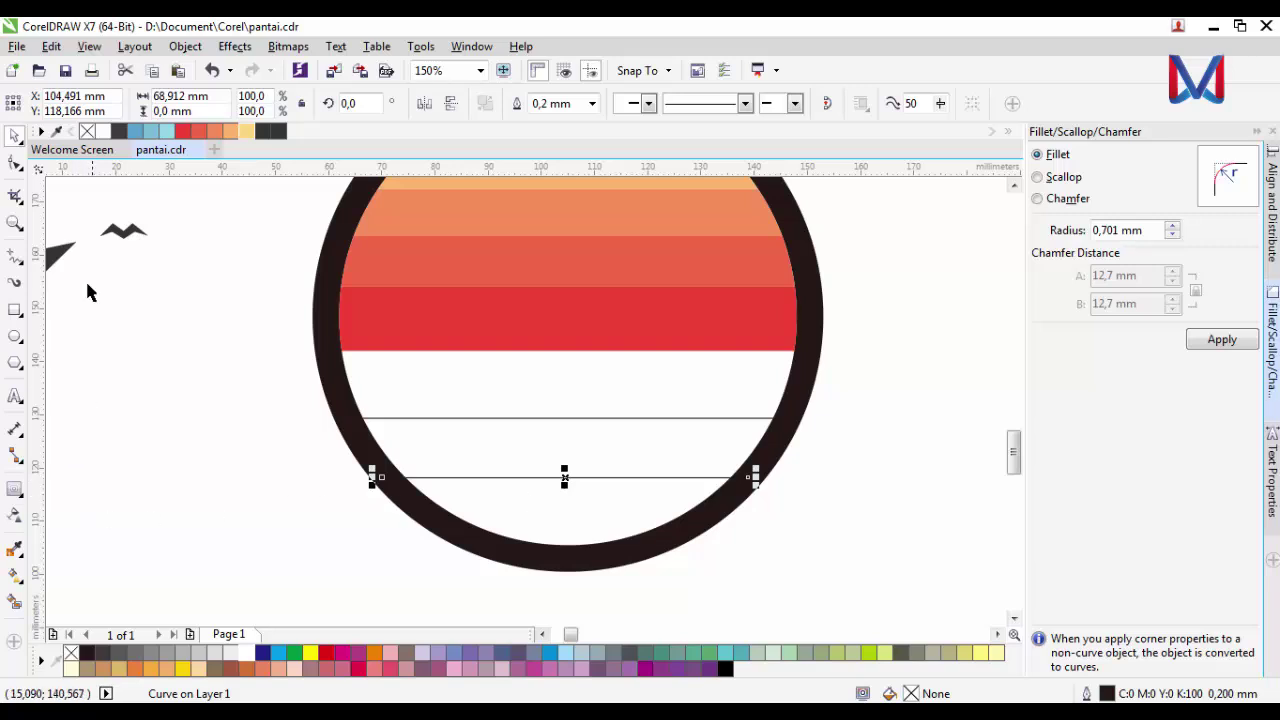
left_click(12, 593)
left_click(510, 400)
left_click(514, 451)
left_click(528, 508)
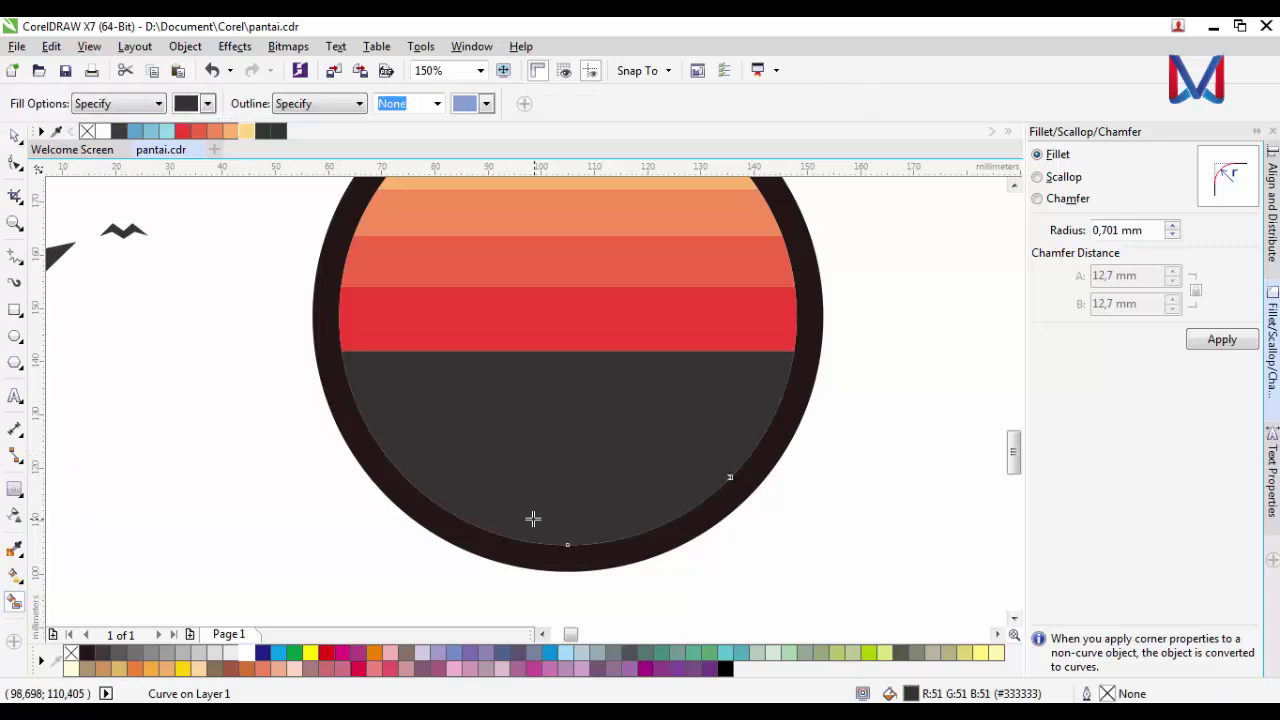
left_click(14, 136)
left_click(251, 423)
- Recolour the three dark grey sea shapes from the horizon downward in blue, lighter blue and pale cyan
left_click(434, 394)
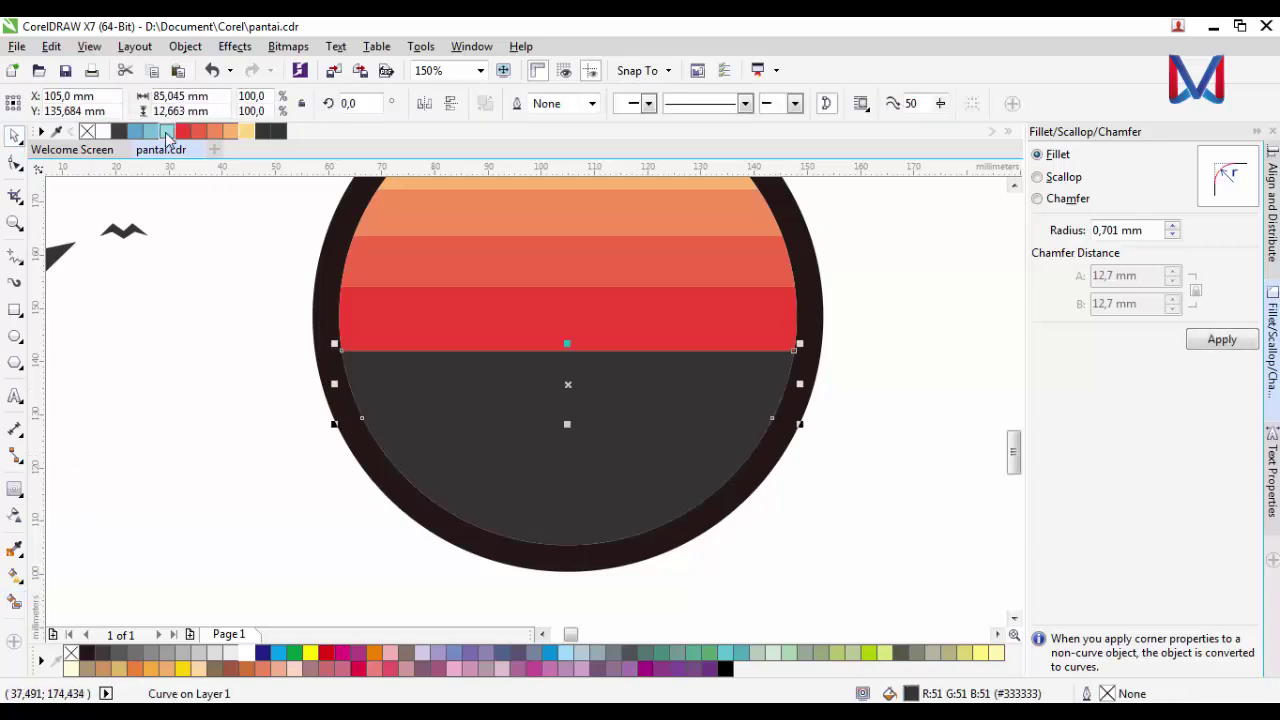
left_click(136, 133)
left_click(511, 456)
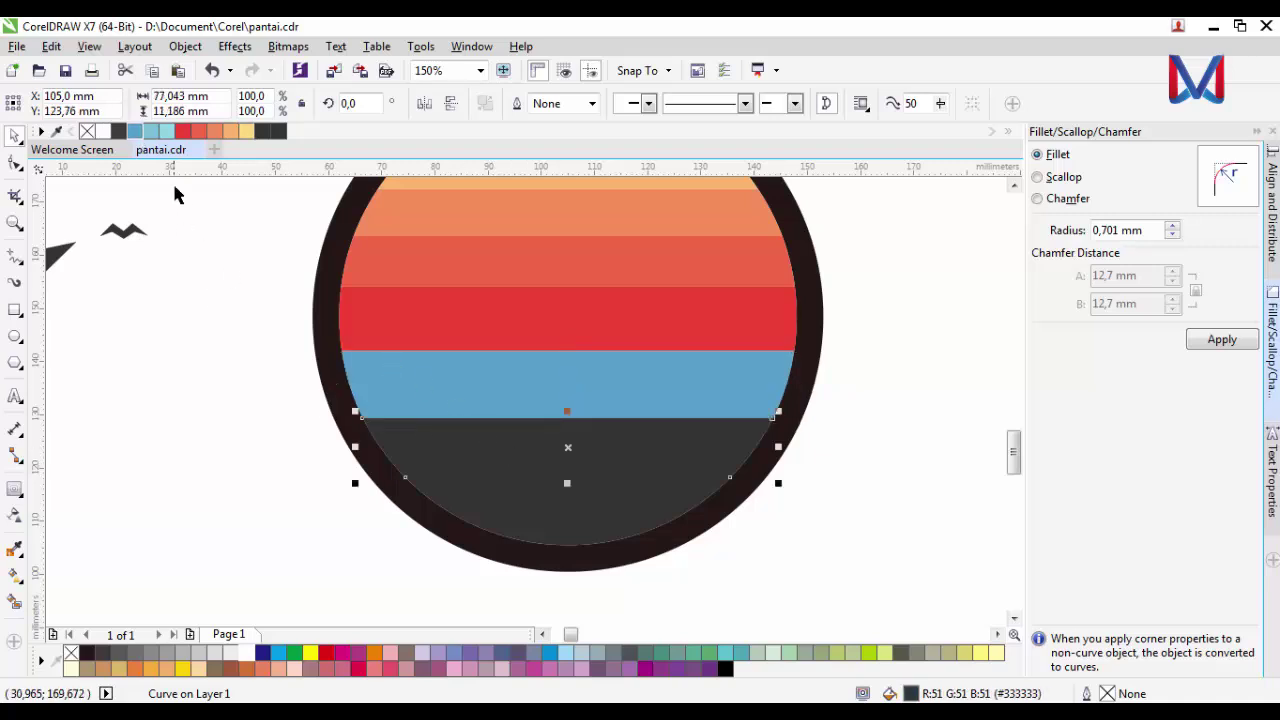
left_click(150, 131)
left_click(509, 519)
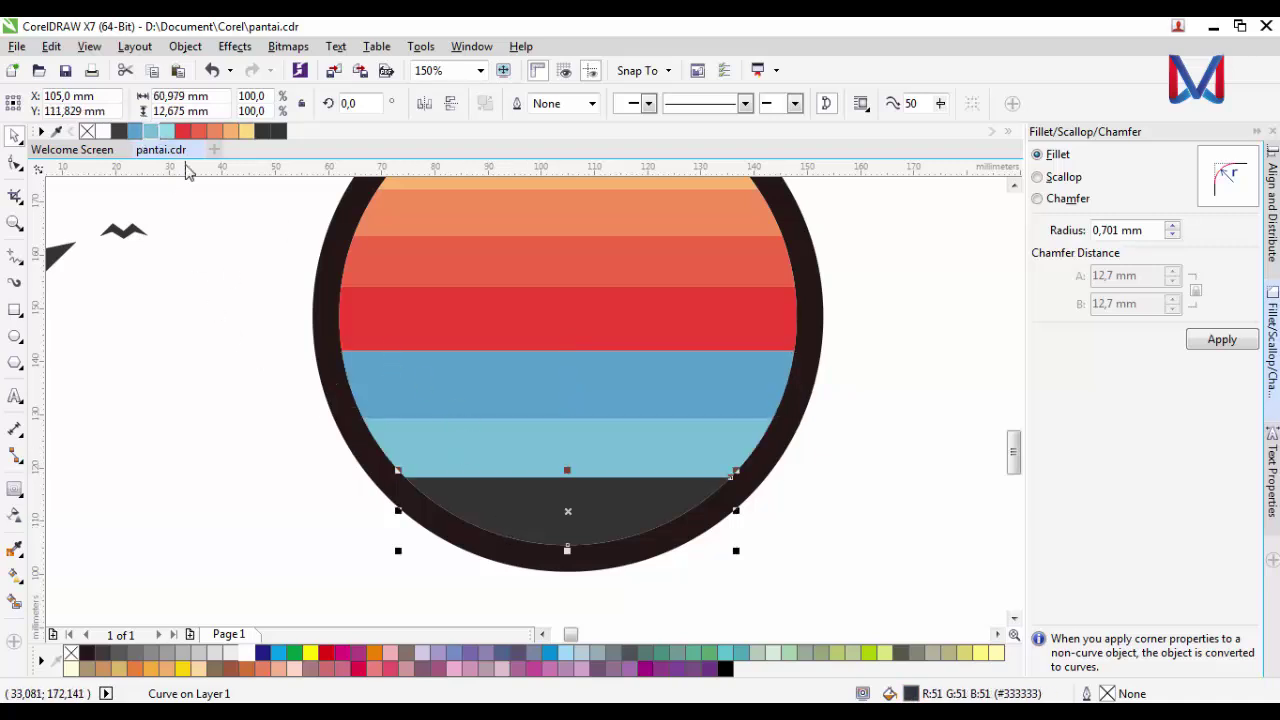
left_click(166, 131)
left_click(306, 423)
scroll(691, 531, "down", 2)
scroll(669, 537, "up", 2)
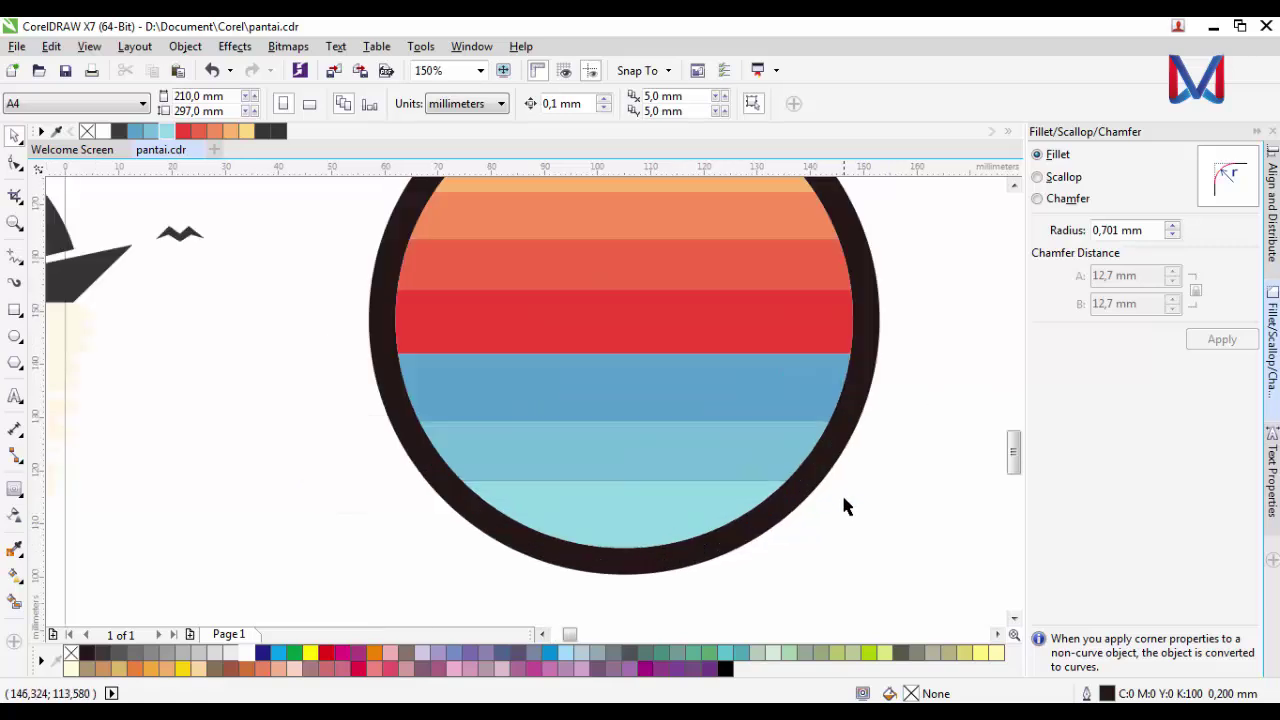
- Undo the sea recolouring and the three Smart Fill sea shapes
scroll(841, 492, "up", 2)
key("ctrl+z")
key("ctrl+z")
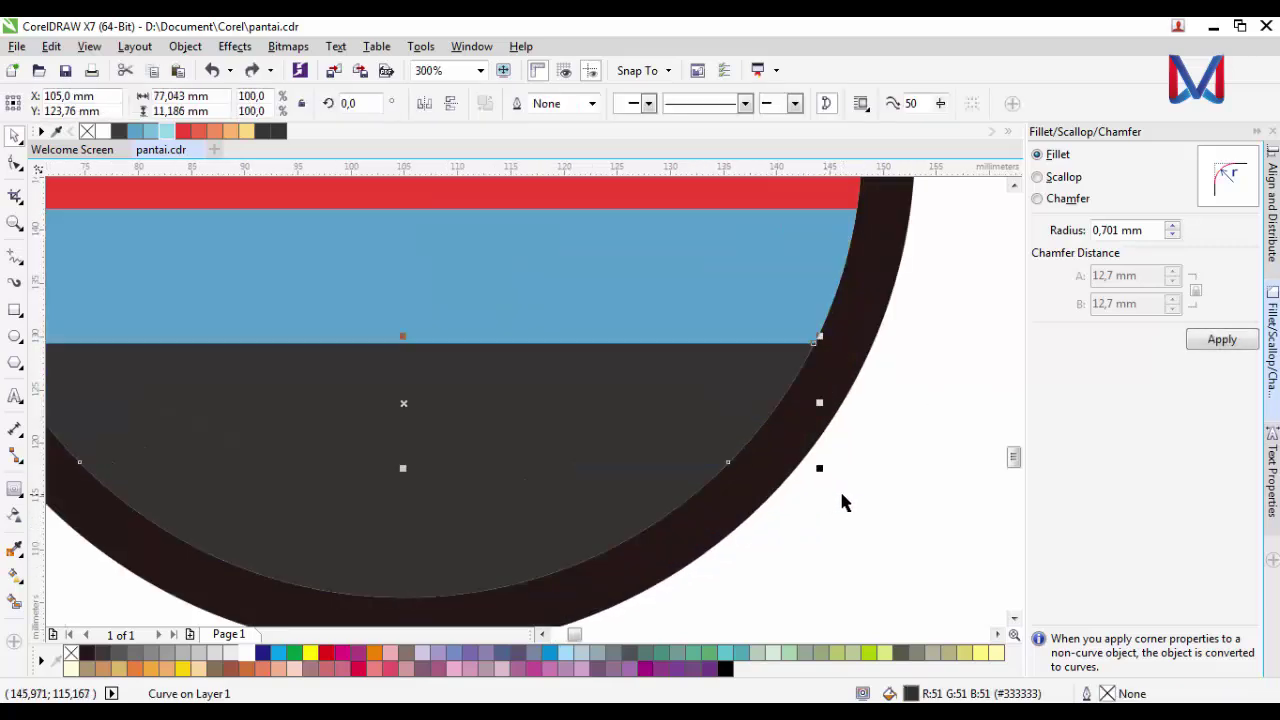
key("ctrl+z")
key("ctrl+z")
key("ctrl+z")
scroll(843, 503, "down", 2)
- Lengthen the two sea lines past the ring on both sides, the lower to about 126 mm and the upper to about 108 mm
left_click(677, 496)
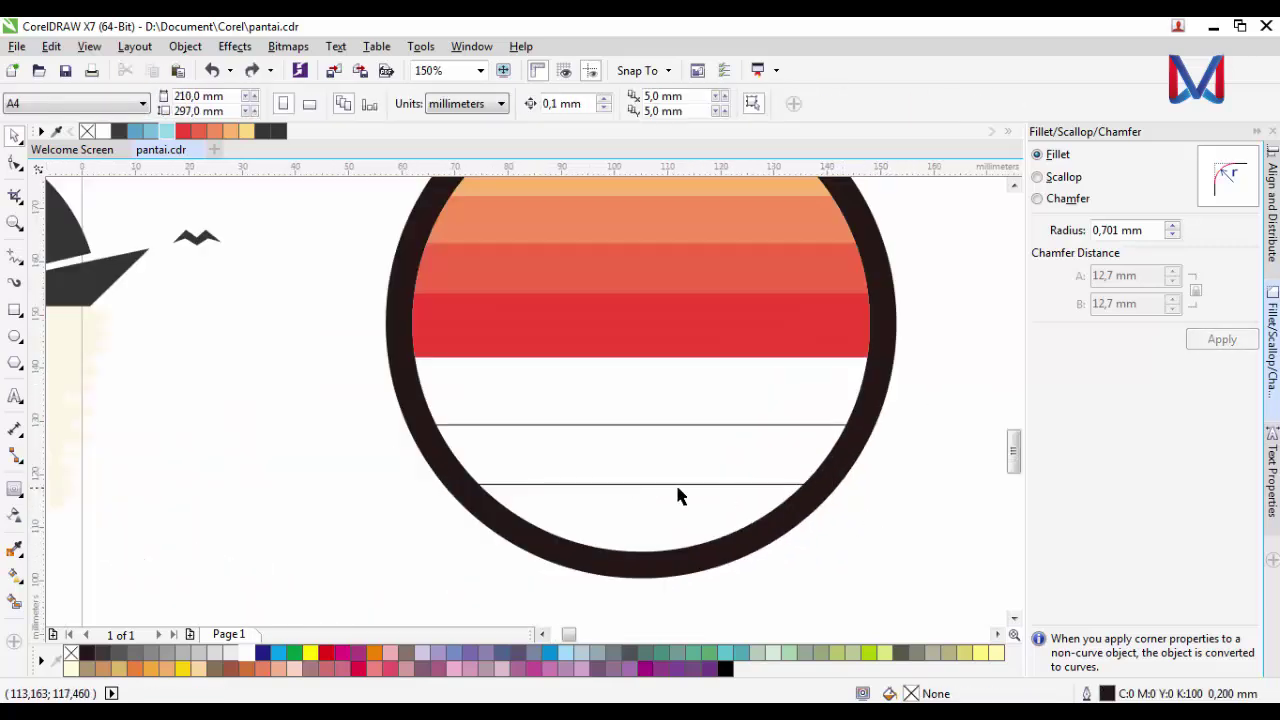
left_click(675, 485)
left_click_drag(449, 484, 296, 484)
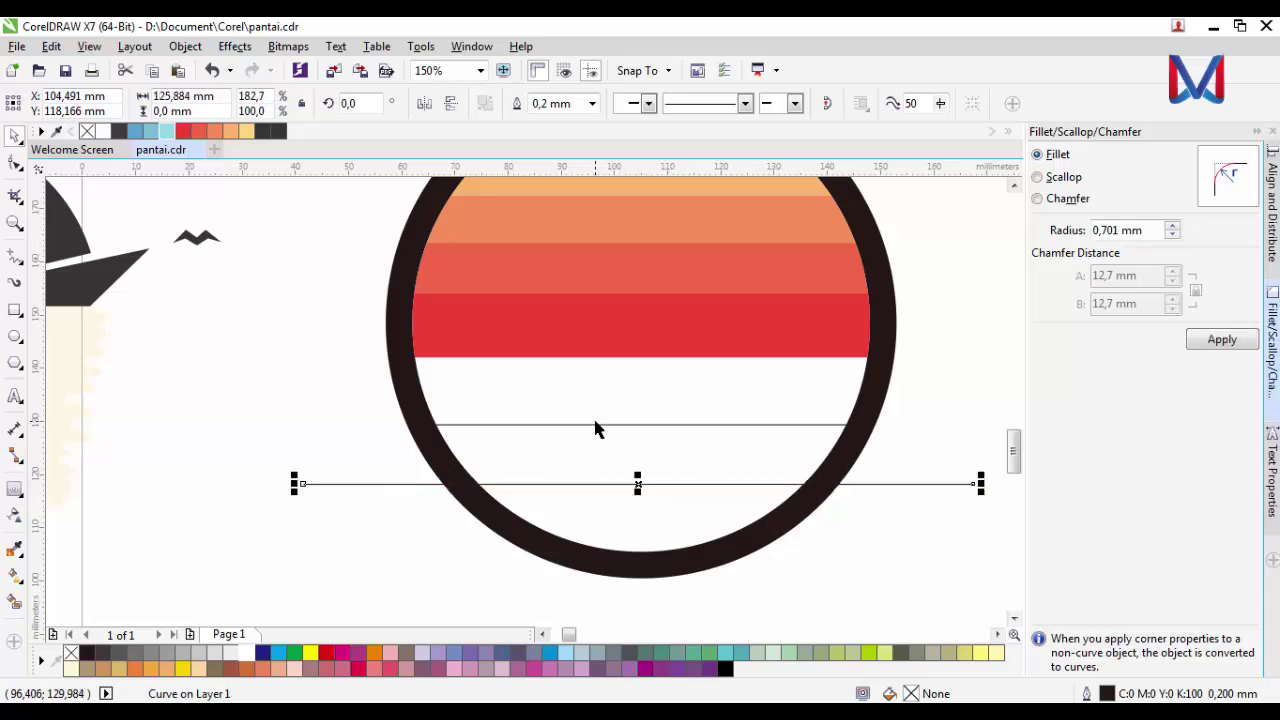
key("Escape")
key("F10")
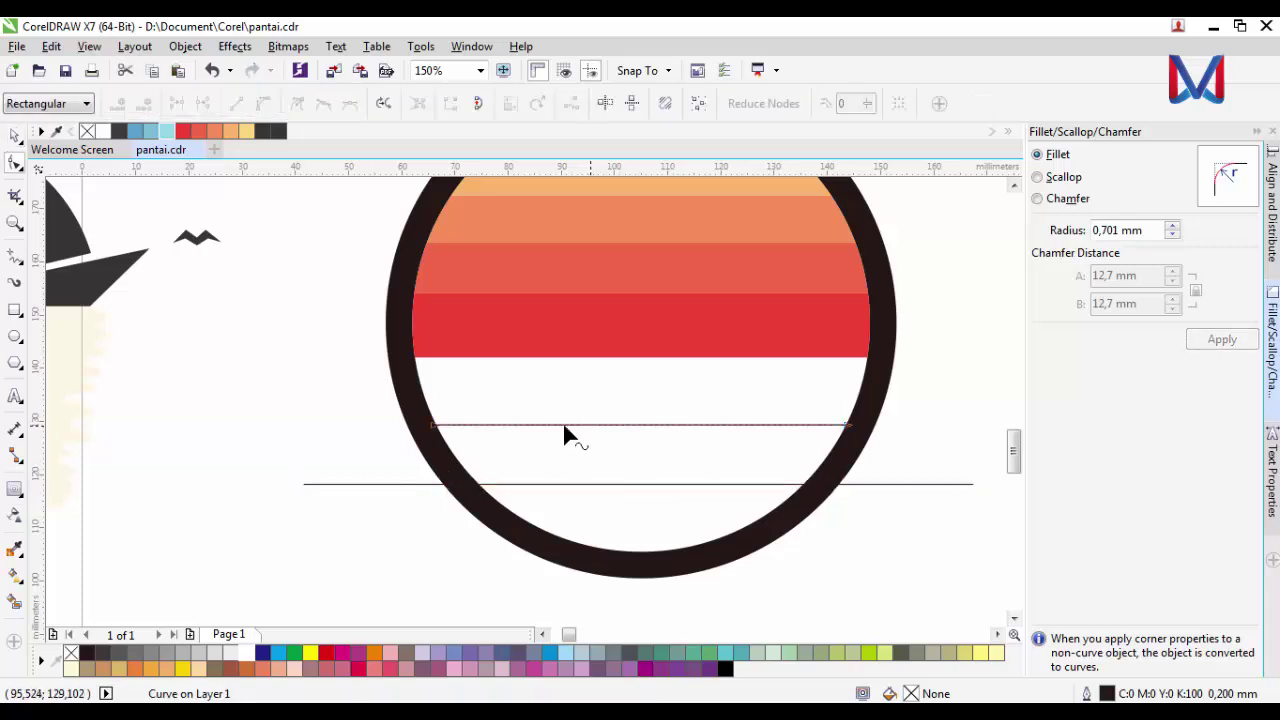
left_click(14, 136)
left_click_drag(426, 424, 344, 424)
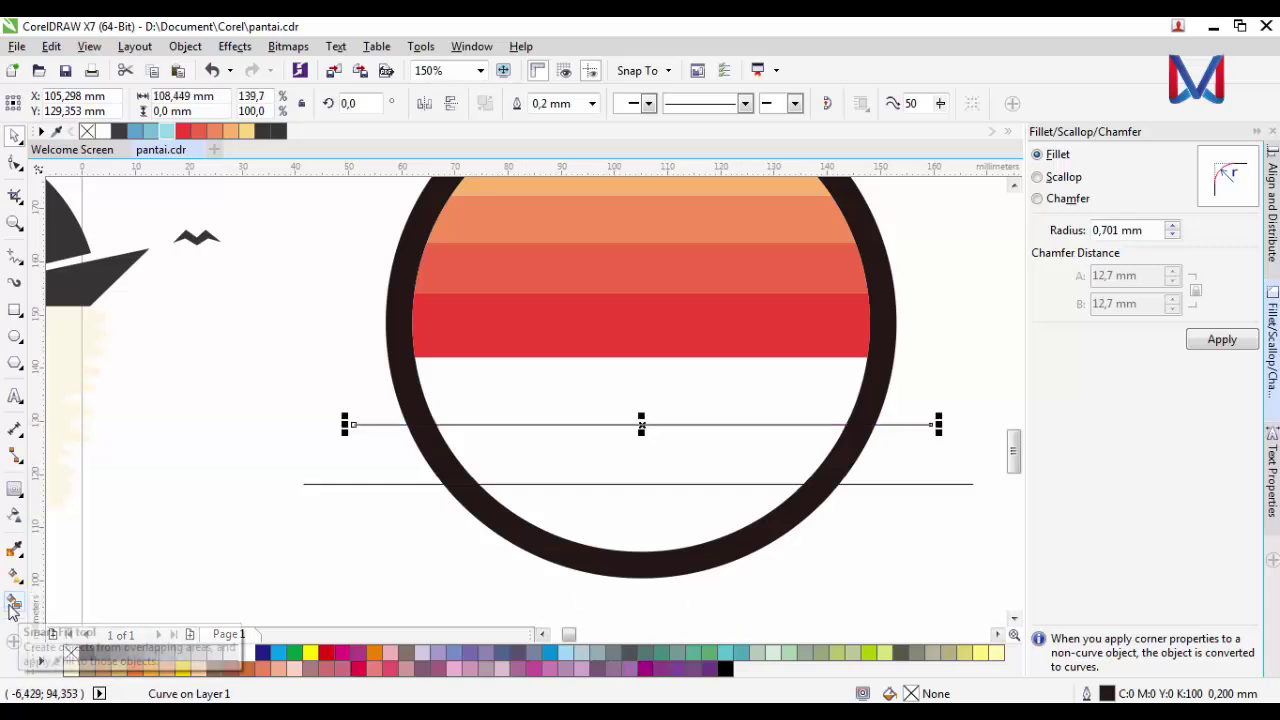
- Use Smart Fill to create dark grey shapes without outline in the three sea areas inside the ring
left_click(14, 602)
left_click(566, 518)
left_click(584, 451)
left_click(611, 397)
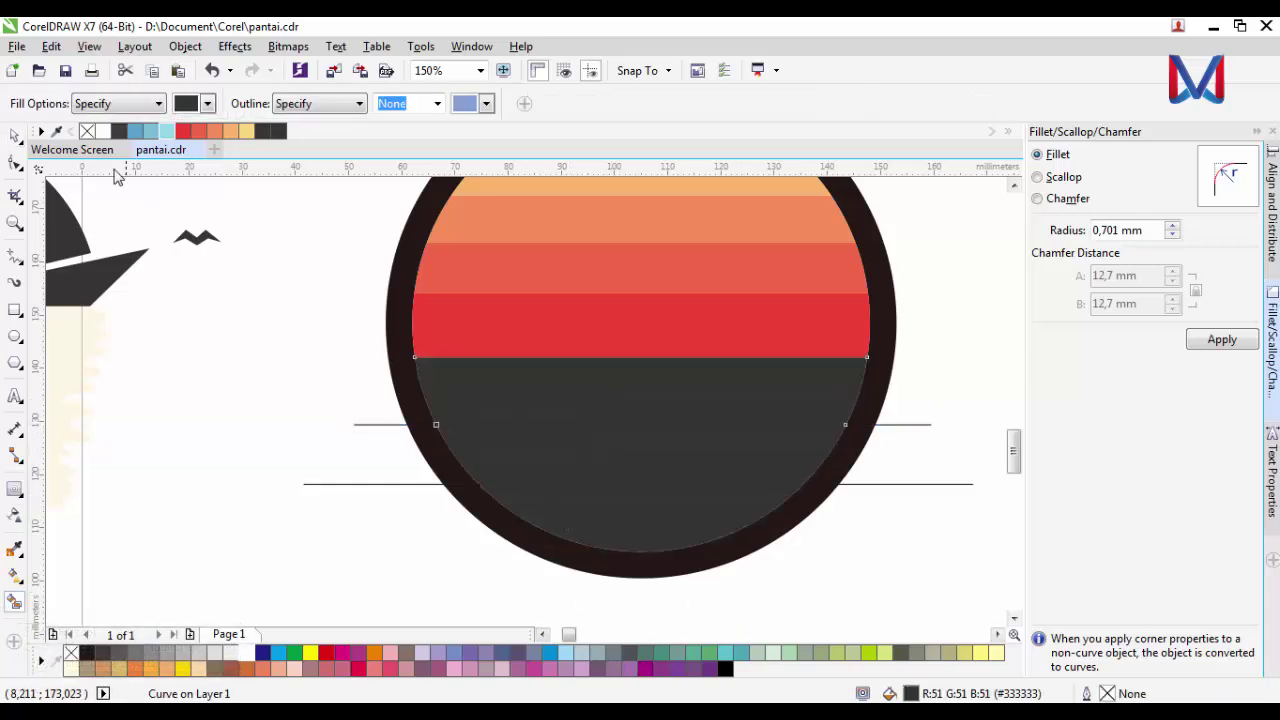
- Fill the new sea bands from the horizon downward with blue, lighter blue and pale cyan
left_click(13, 136)
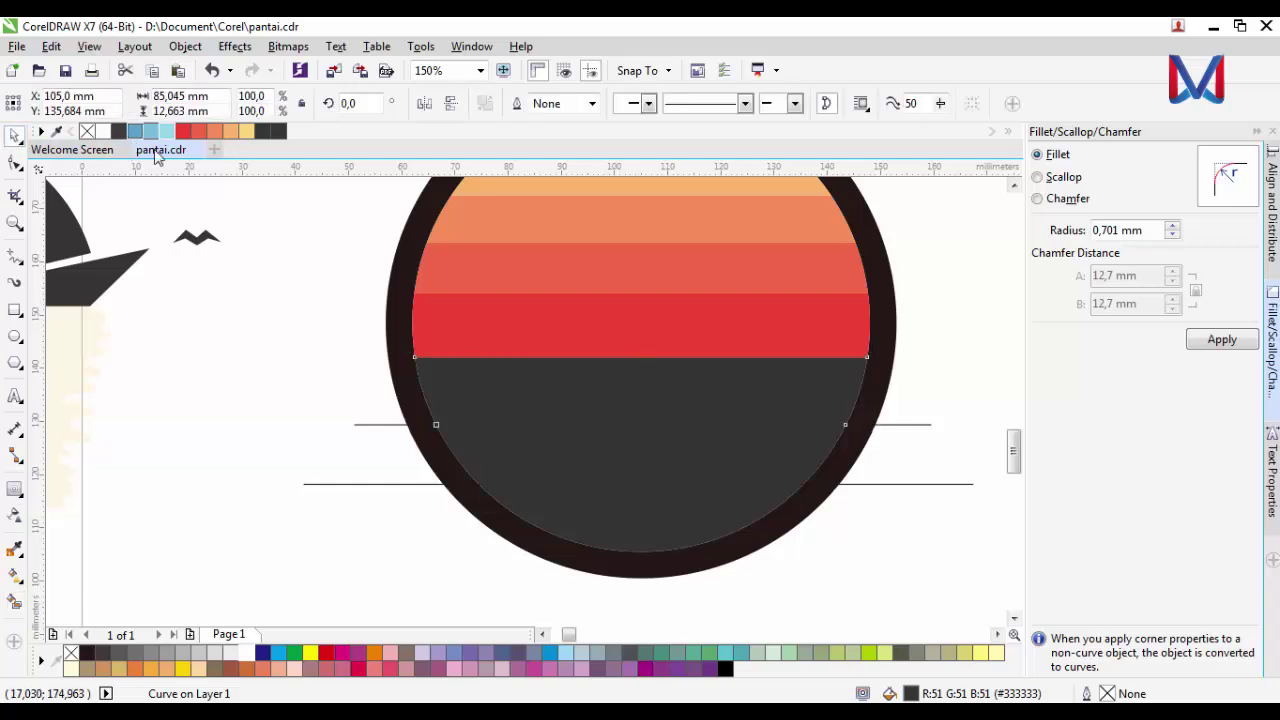
left_click(135, 131)
left_click(532, 453)
left_click(150, 131)
left_click(548, 505)
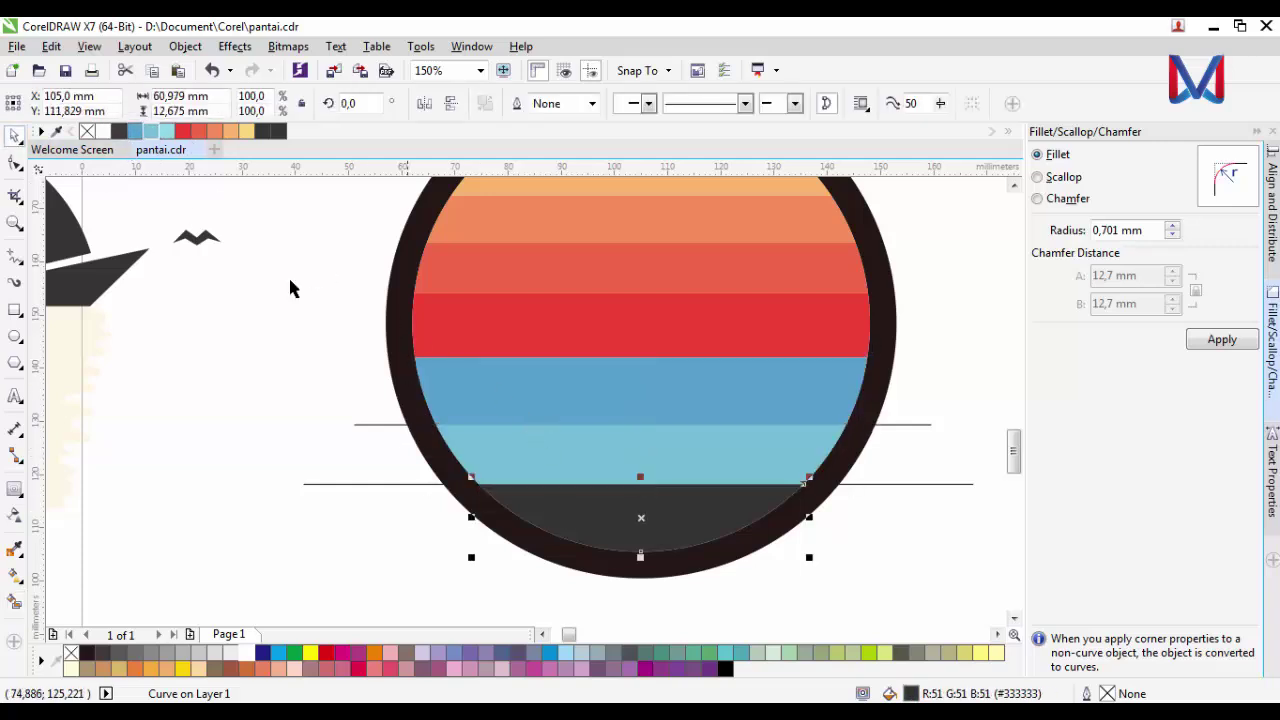
left_click(167, 131)
- Delete the two horizontal lines that stick out from the sea on both sides of the ring
left_click(343, 434)
left_click(399, 484)
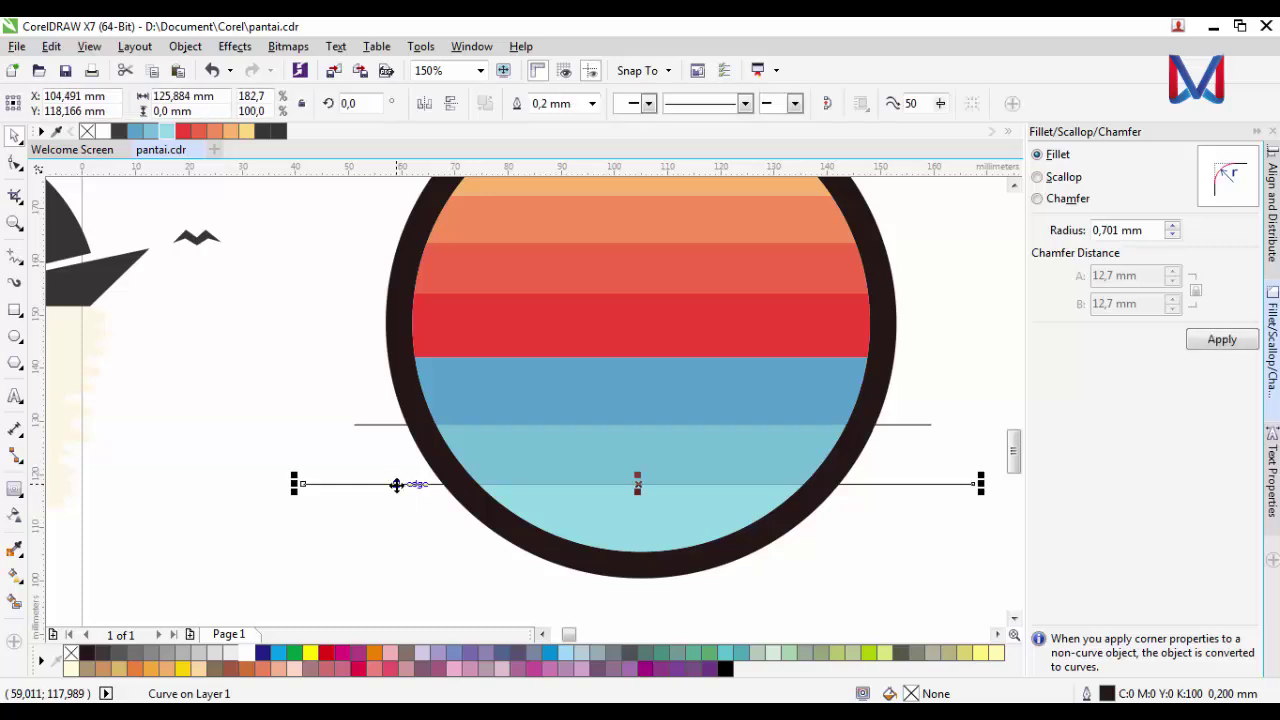
key("Delete")
left_click(352, 423)
key("Delete")
- Centre the sailboat, birds and reflection group on the page and bring it to the front
scroll(396, 450, "down", 2)
scroll(597, 507, "down", 1)
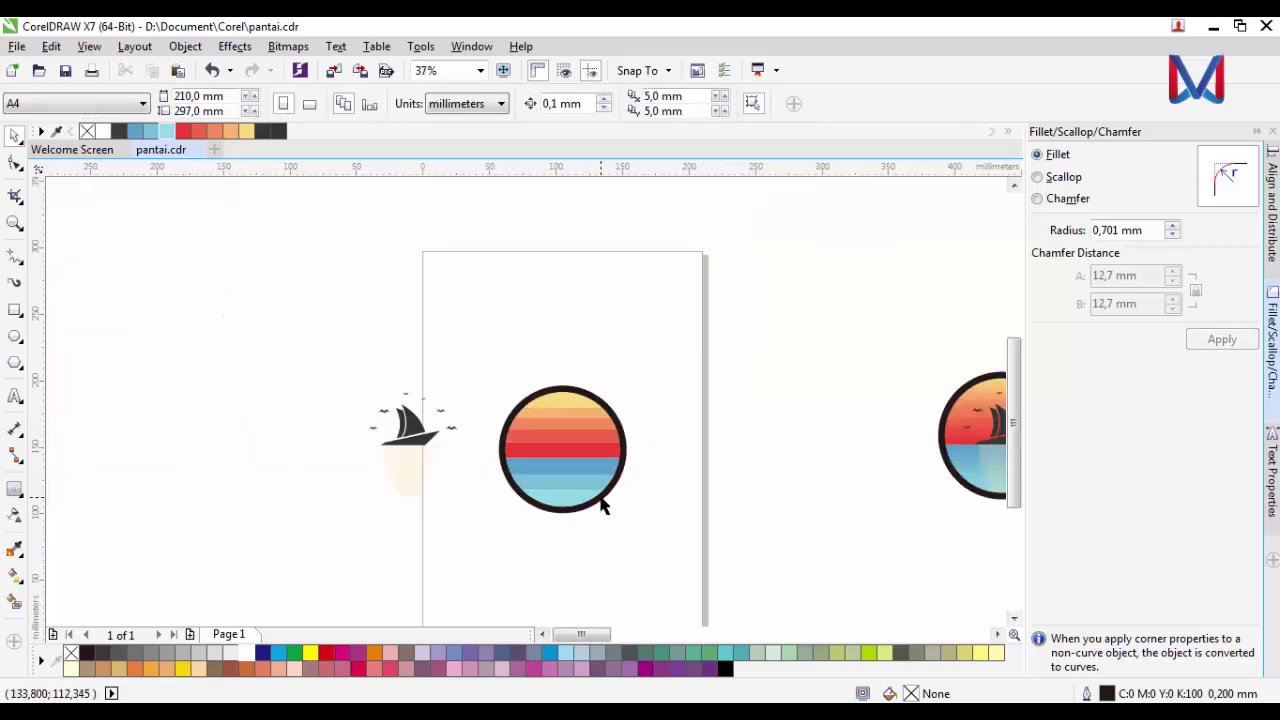
scroll(600, 500, "up", 1)
scroll(557, 528, "down", 1)
left_click(383, 443)
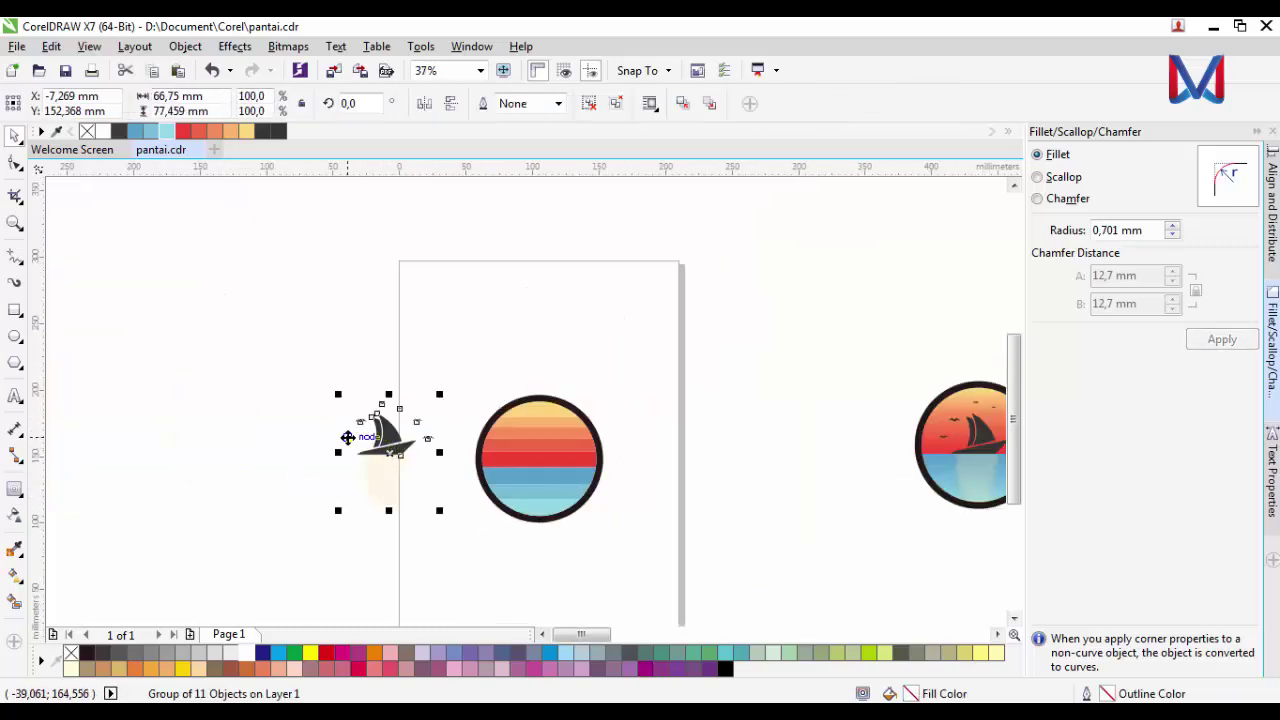
key("p")
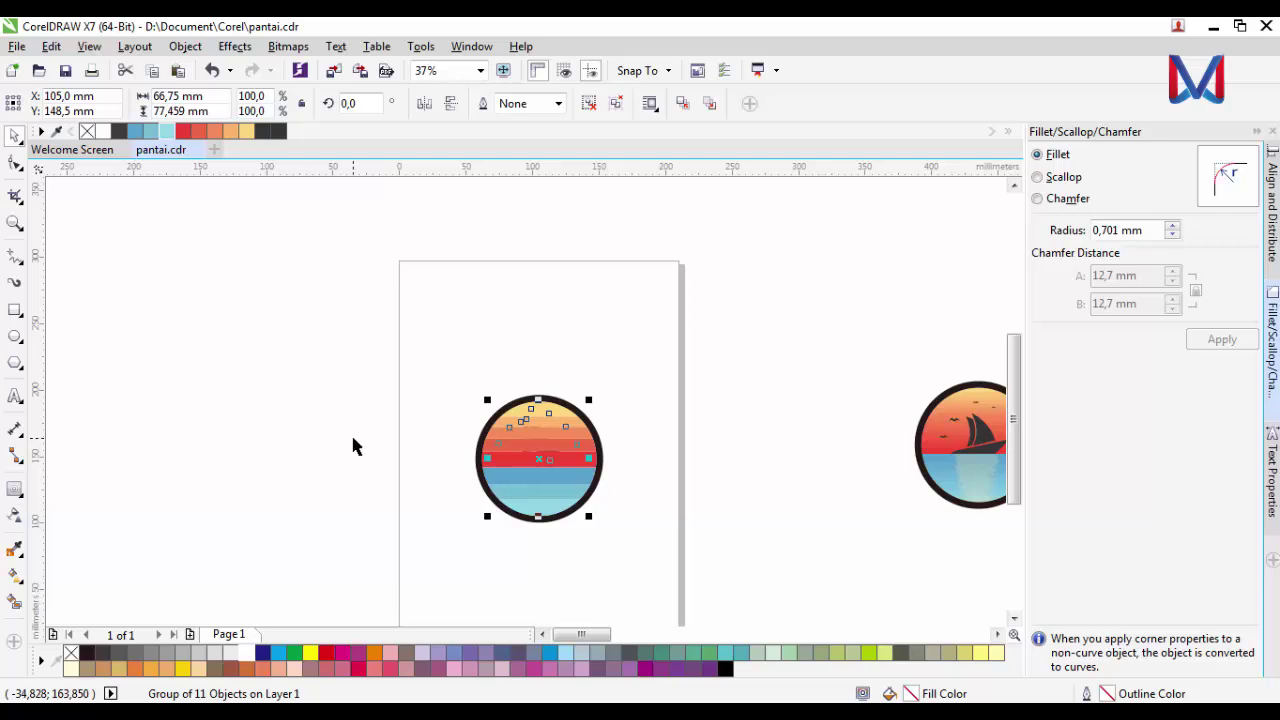
key("shift+Page_Up")
- Move the sailboat group so the hull rests on the horizon, with its centre at about X 106.8 mm, Y 142.8 mm
scroll(597, 485, "up", 2)
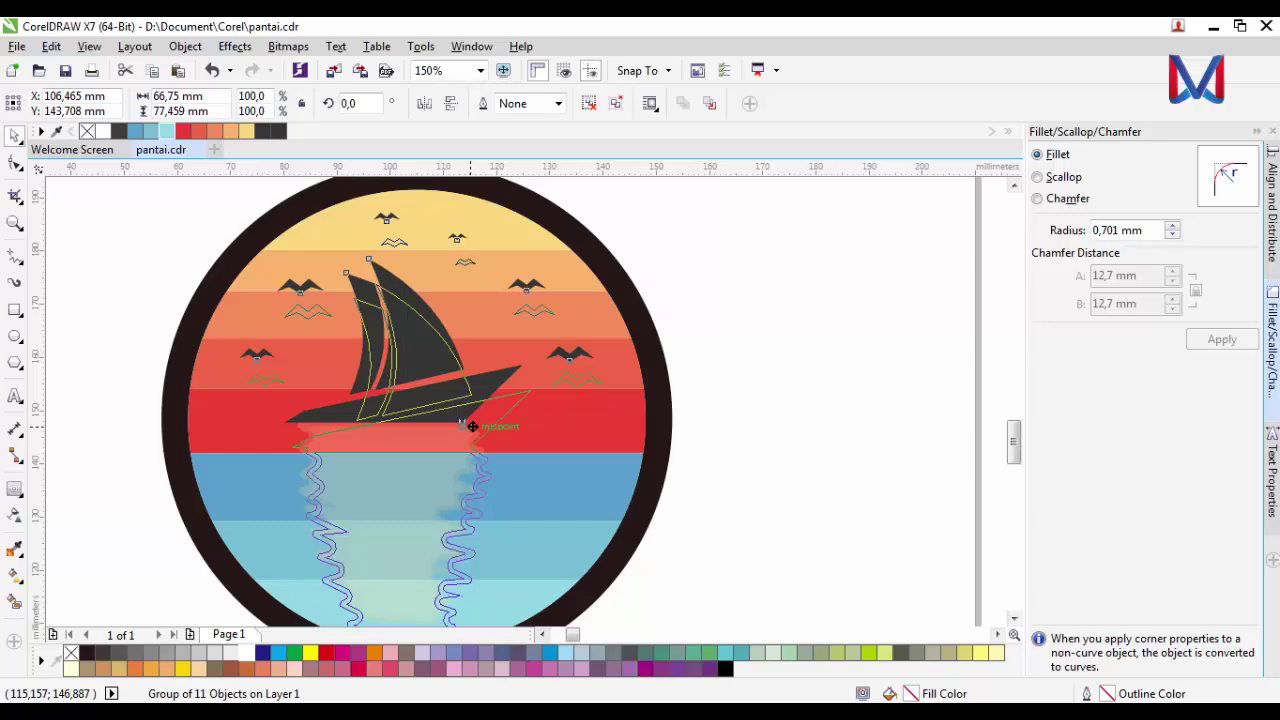
scroll(472, 426, "down", 2)
scroll(476, 427, "up", 4)
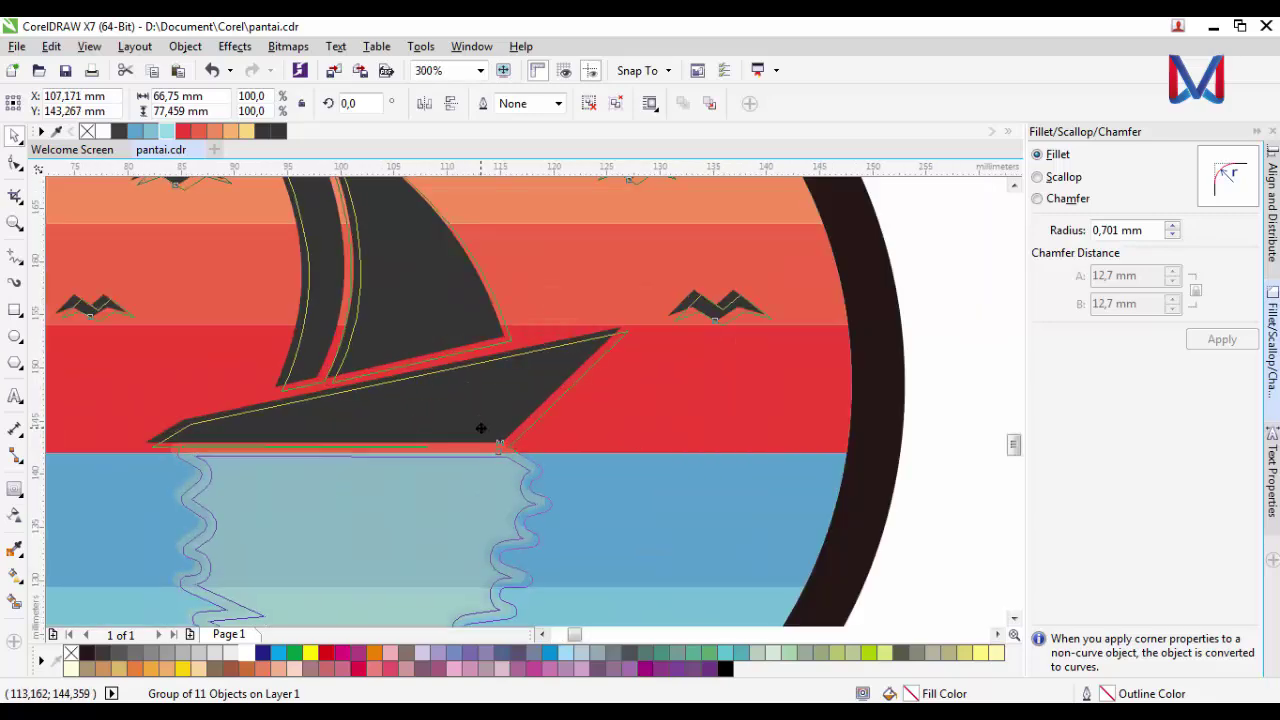
scroll(477, 432, "down", 1)
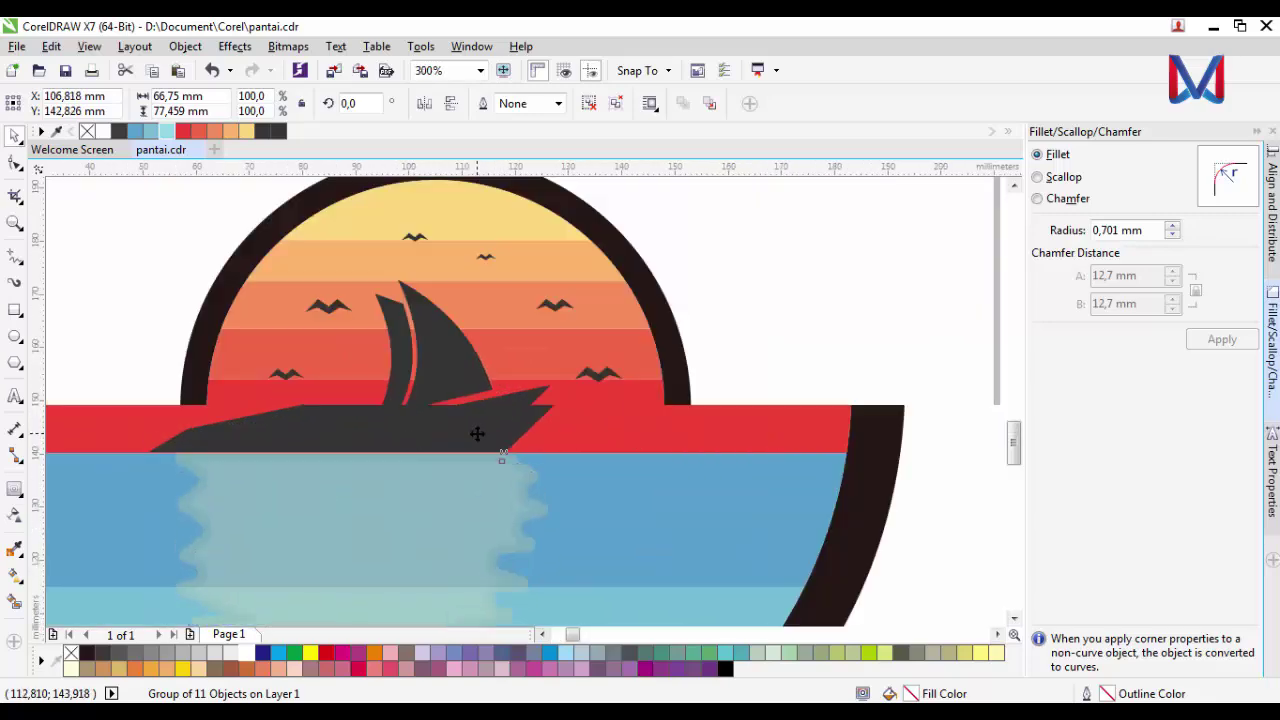
scroll(452, 441, "up", 2)
scroll(495, 422, "down", 4)
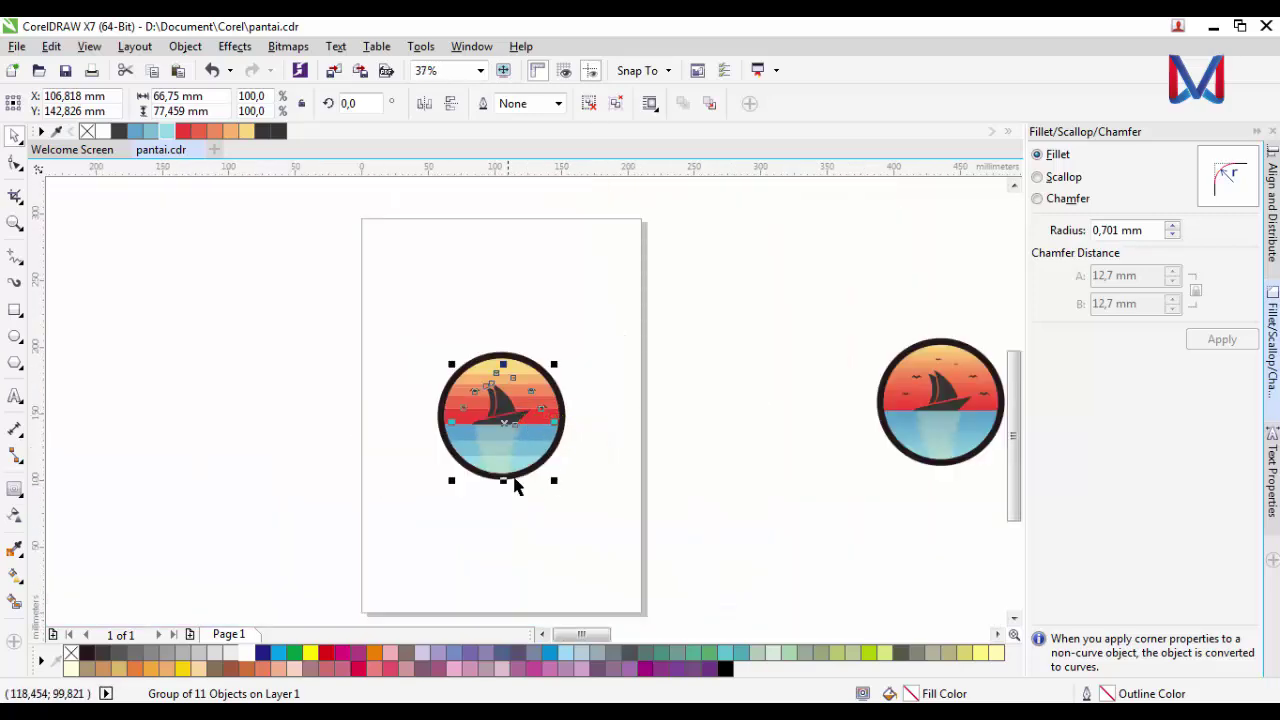
- Ungroup the sailboat artwork and group only the two translucent reflection shapes together
scroll(473, 458, "up", 4)
scroll(528, 517, "down", 1)
left_click(588, 103)
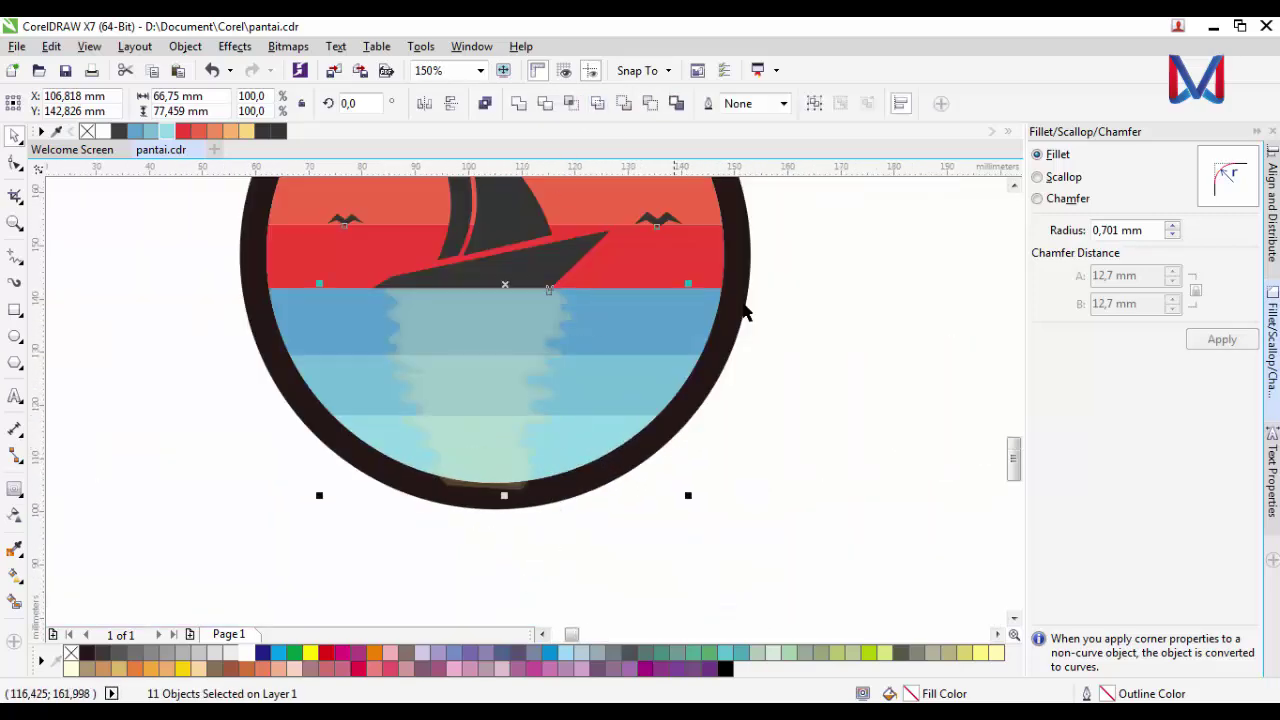
left_click(744, 306)
scroll(494, 460, "up", 1)
left_click(510, 466)
left_click(543, 562)
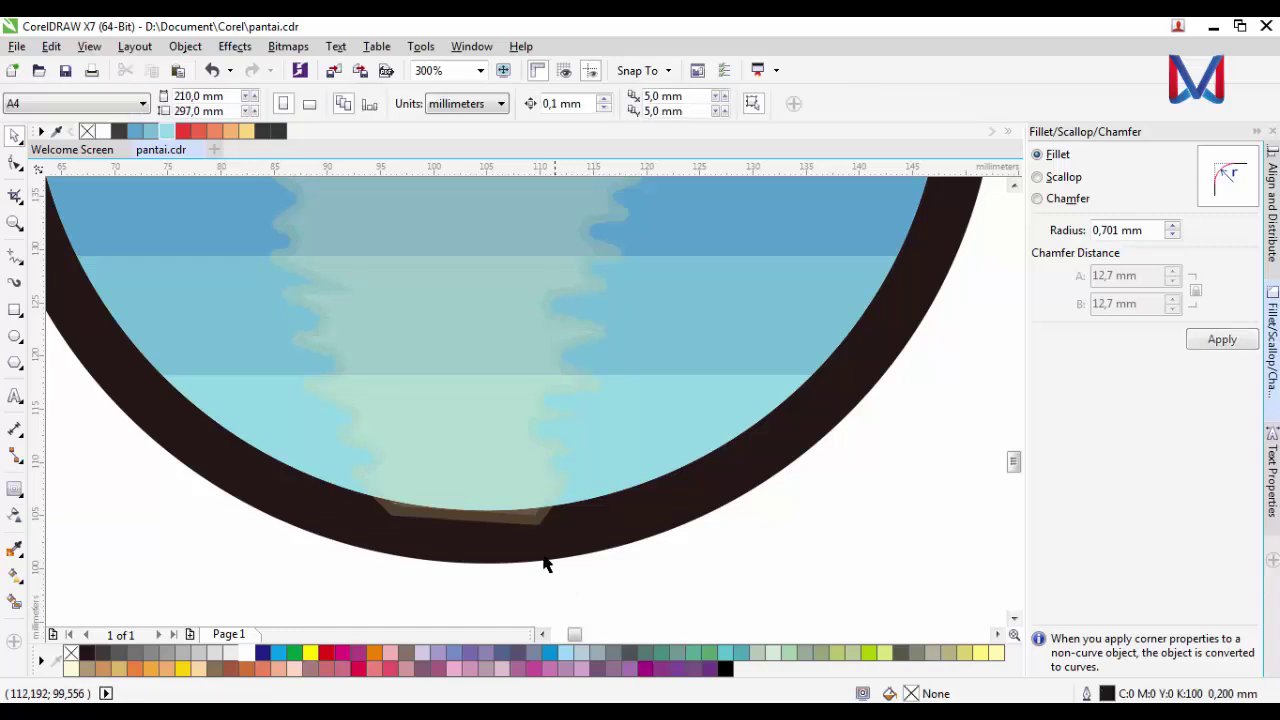
left_click(525, 526)
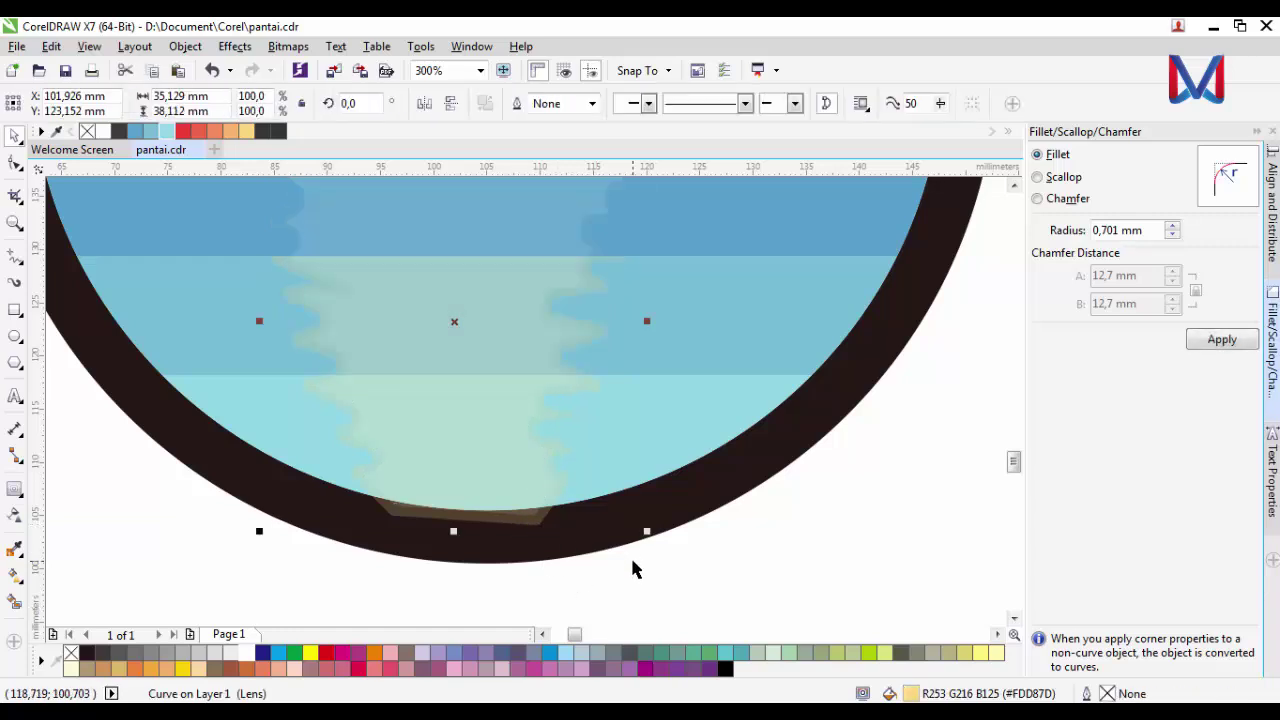
scroll(645, 577, "down", 2)
scroll(620, 374, "up", 4)
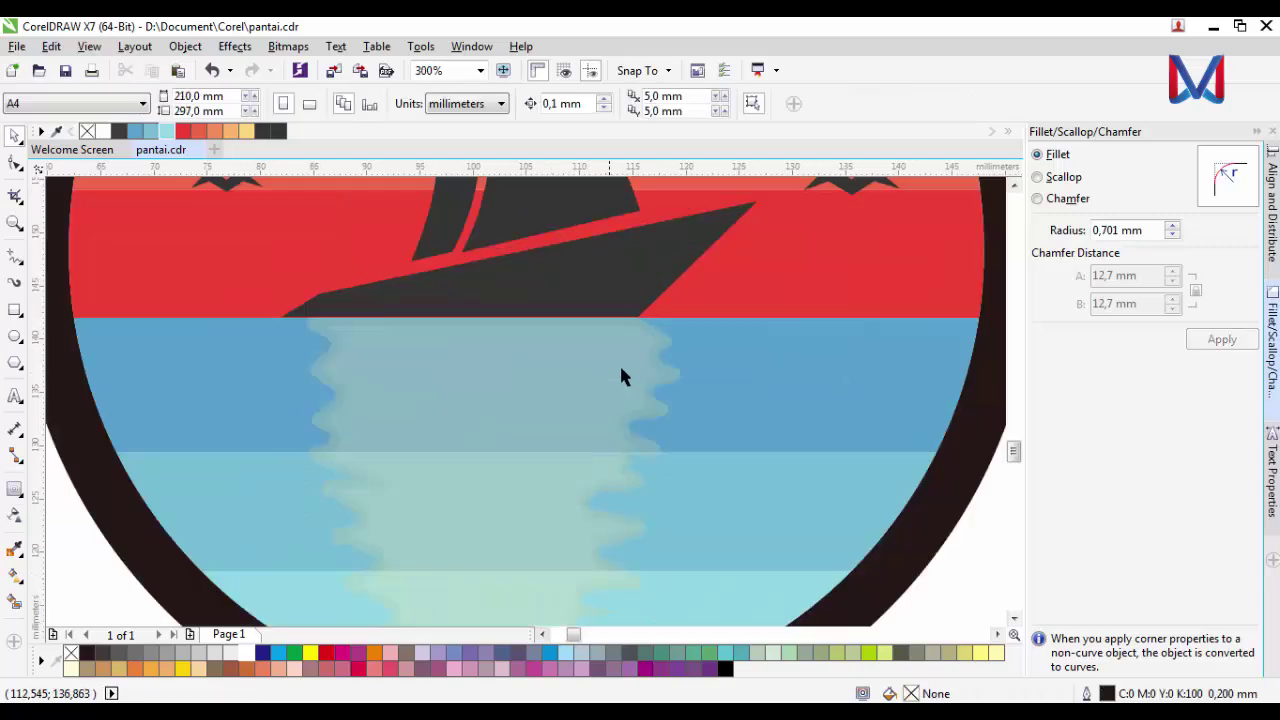
left_click(597, 374, "shift")
scroll(589, 389, "down", 2)
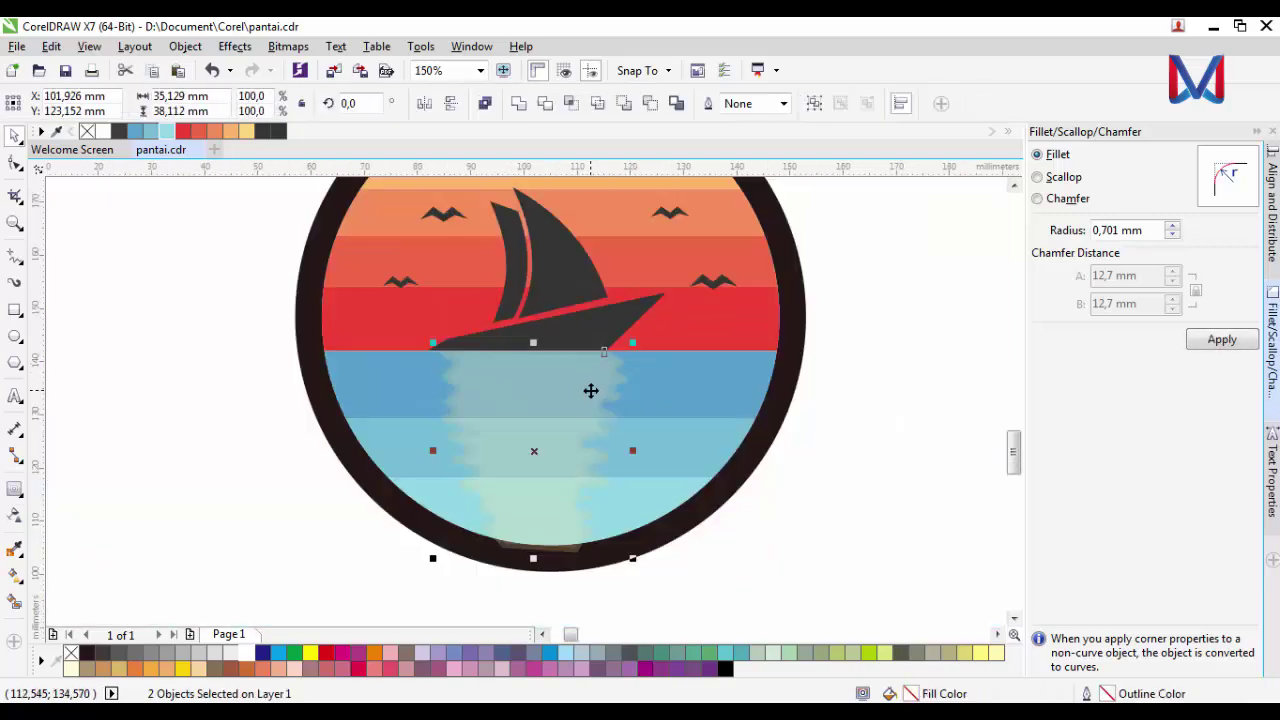
key("ctrl+g")
- Place the reflection group behind the dark ring in the stacking order
scroll(594, 545, "up", 1)
right_click(519, 467)
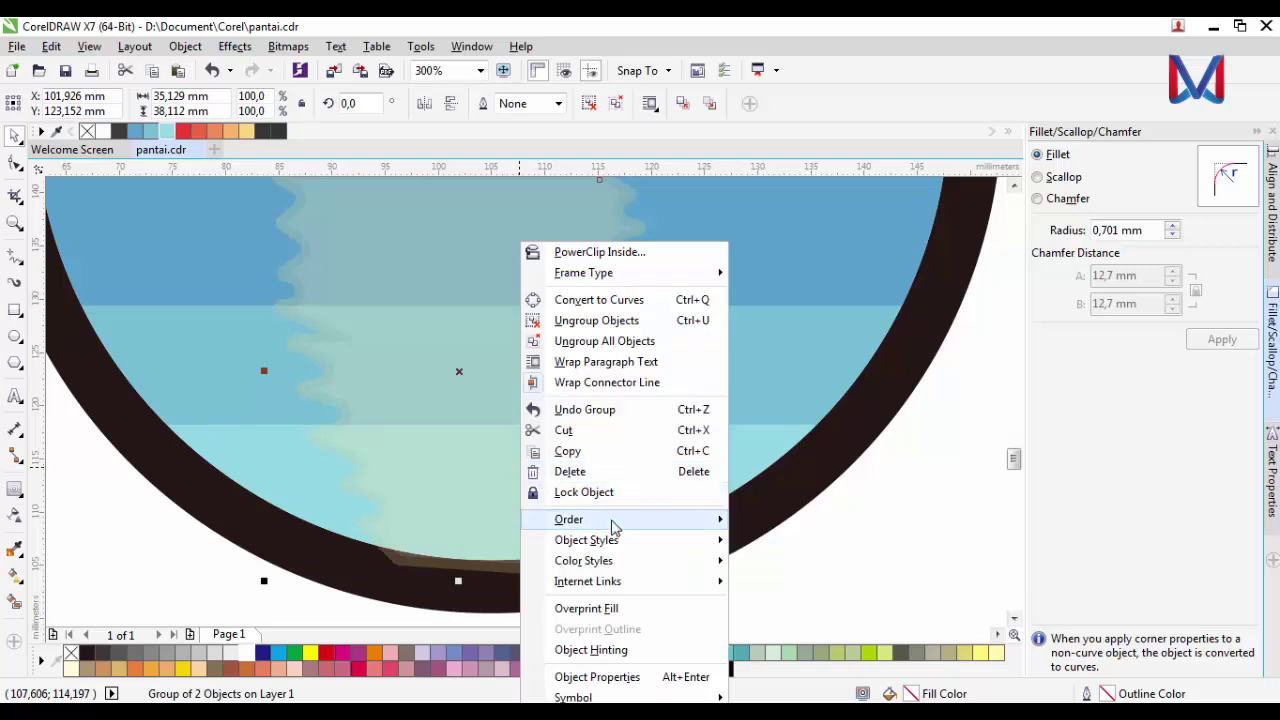
mouse_move(580, 517)
left_click(785, 592)
left_click(589, 578)
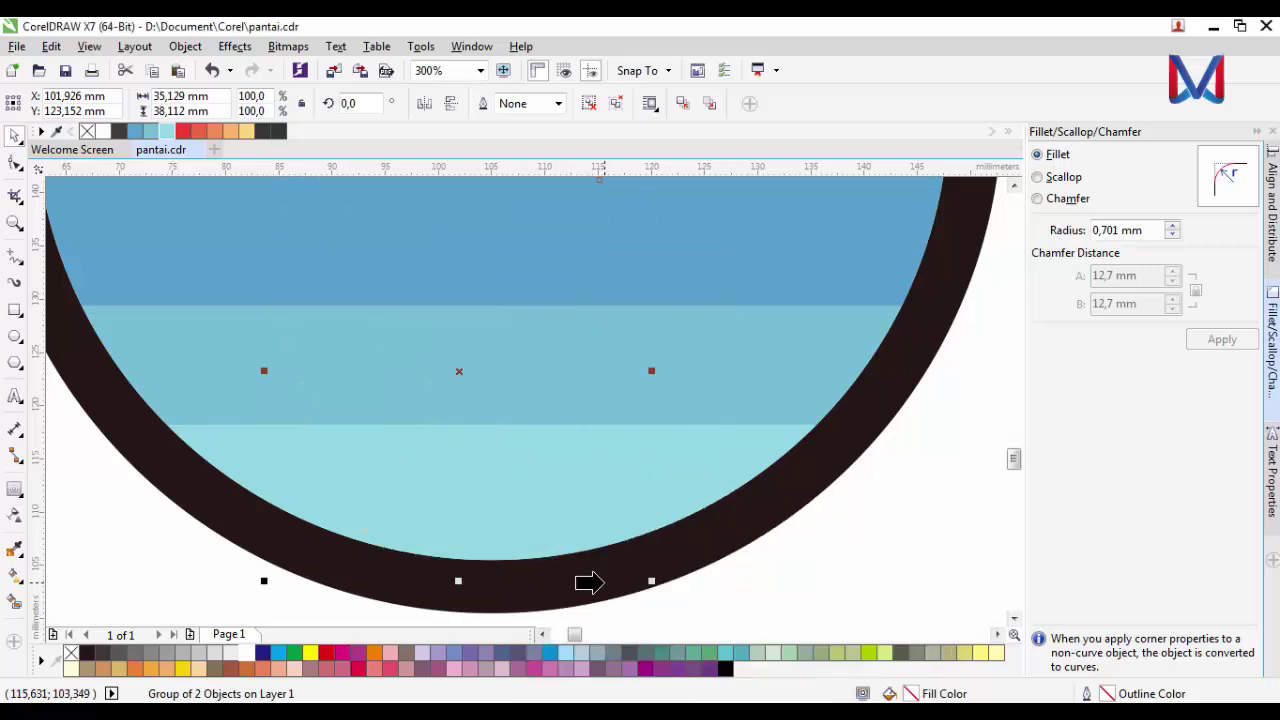
- Send the three blue sea bands to the back, behind the reflection
scroll(600, 585, "down", 1)
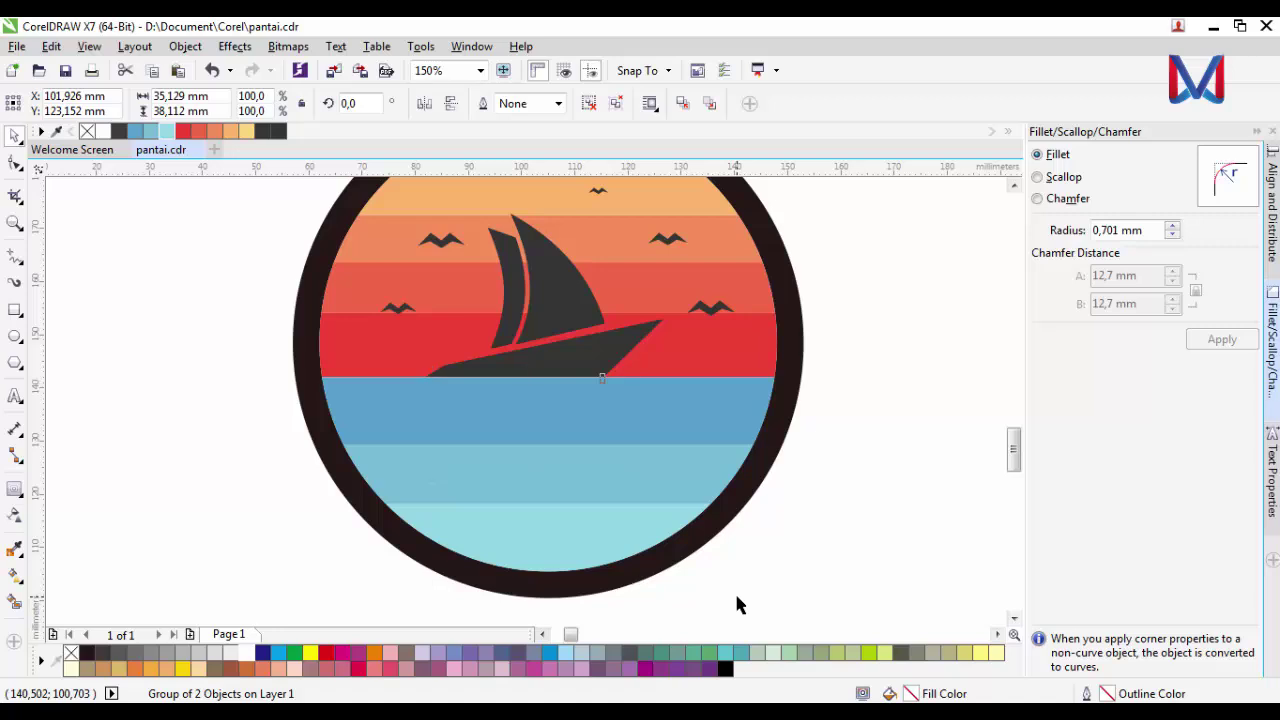
left_click(736, 604)
left_click(697, 417)
left_click(691, 466, "shift")
left_click(676, 520, "shift")
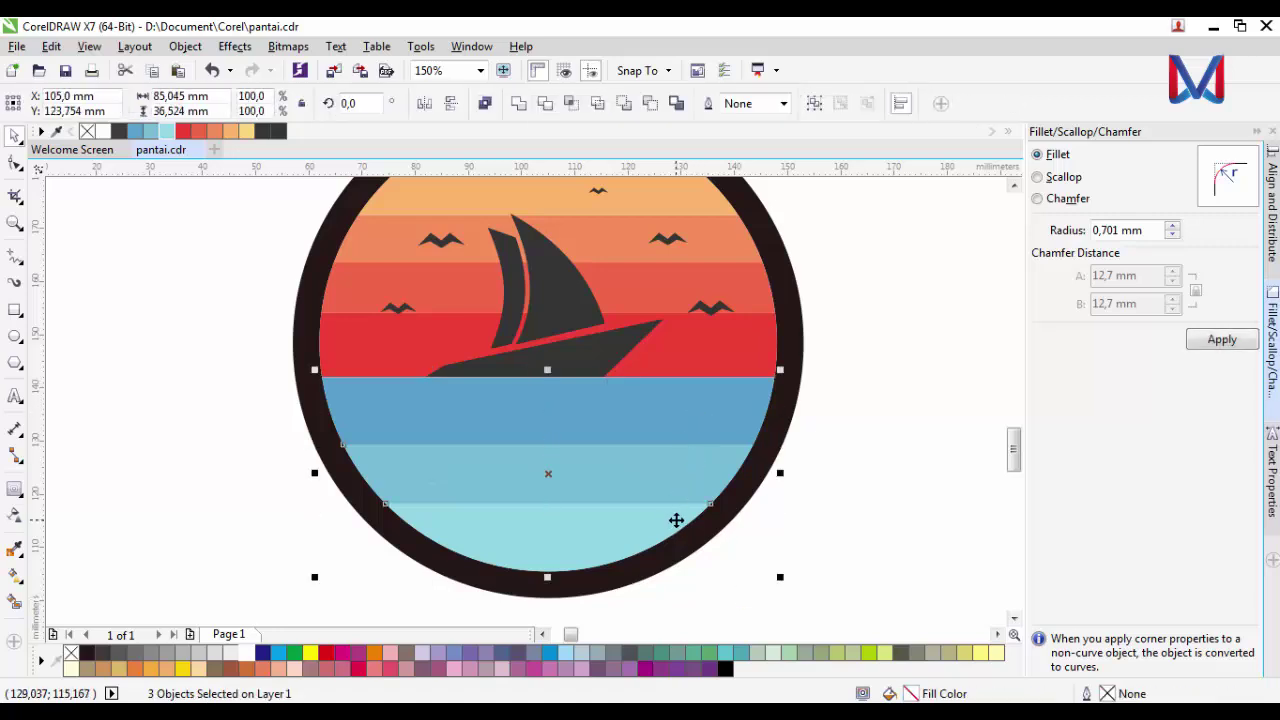
key("shift+Page_Down")
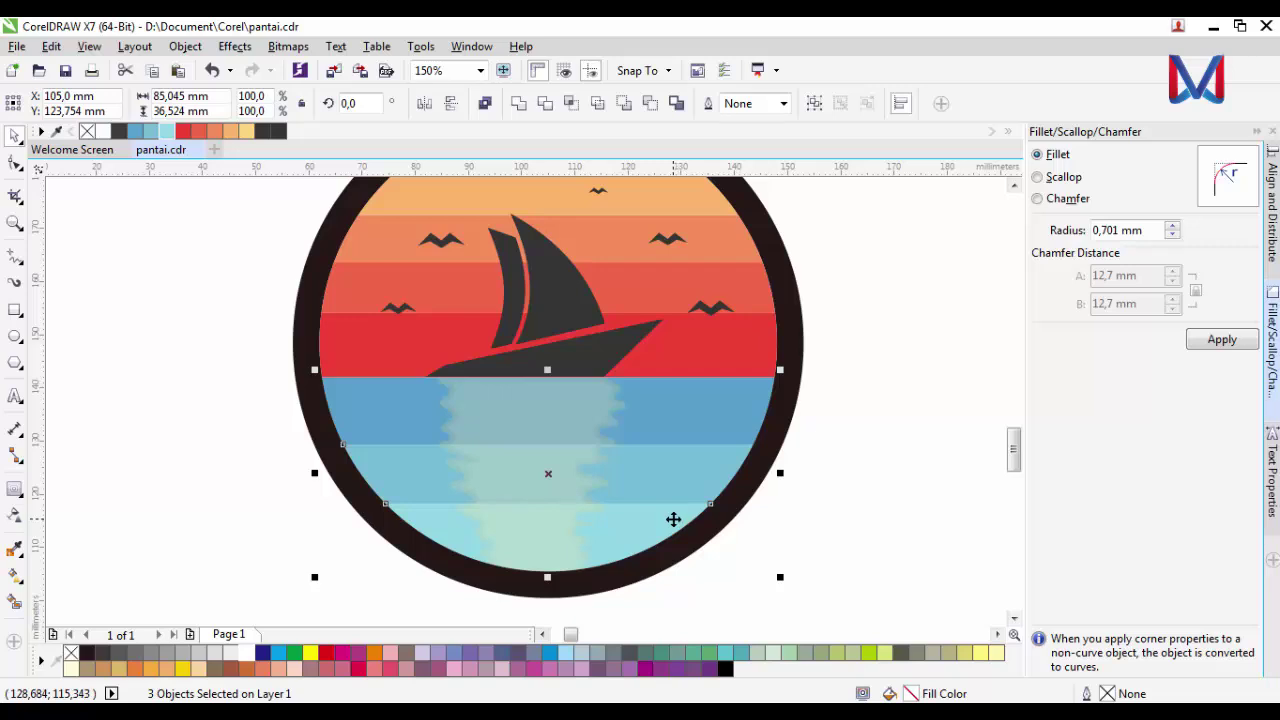
scroll(673, 519, "down", 2)
left_click(758, 499)
- Apply an upward linear fountain fill from blue to red to the sea band just below the horizon
scroll(657, 514, "up", 2)
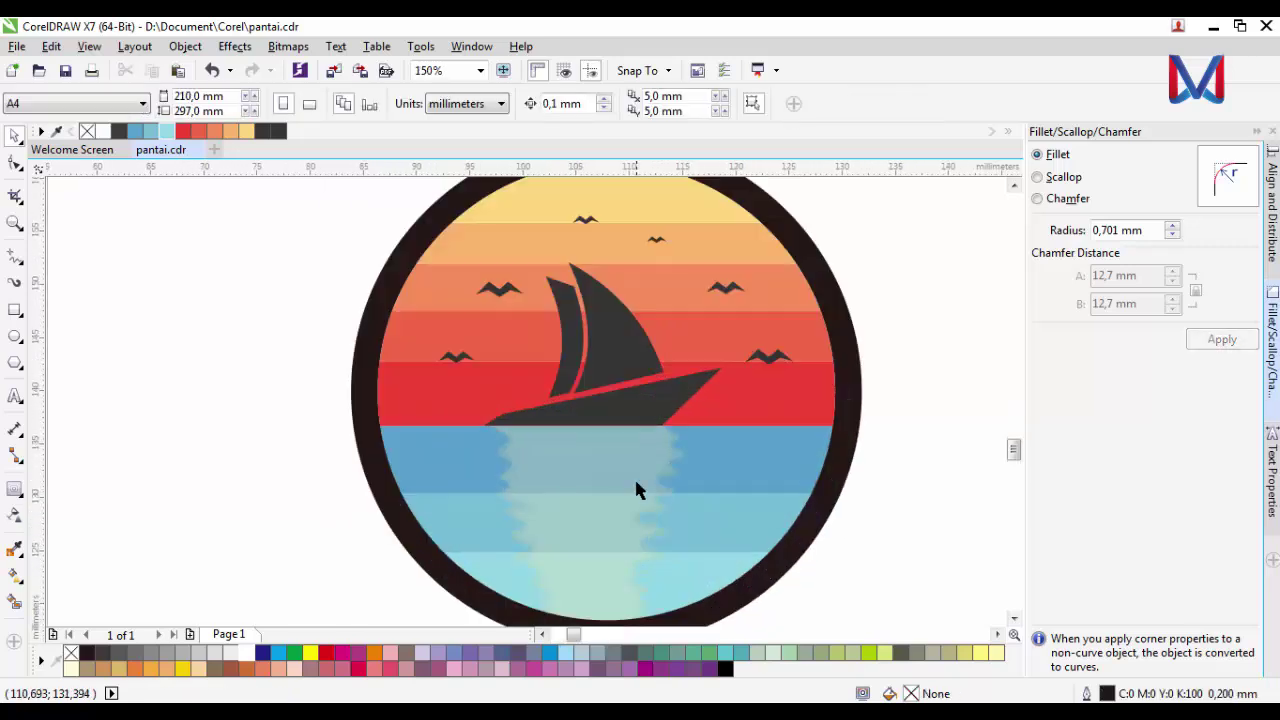
scroll(636, 489, "down", 1)
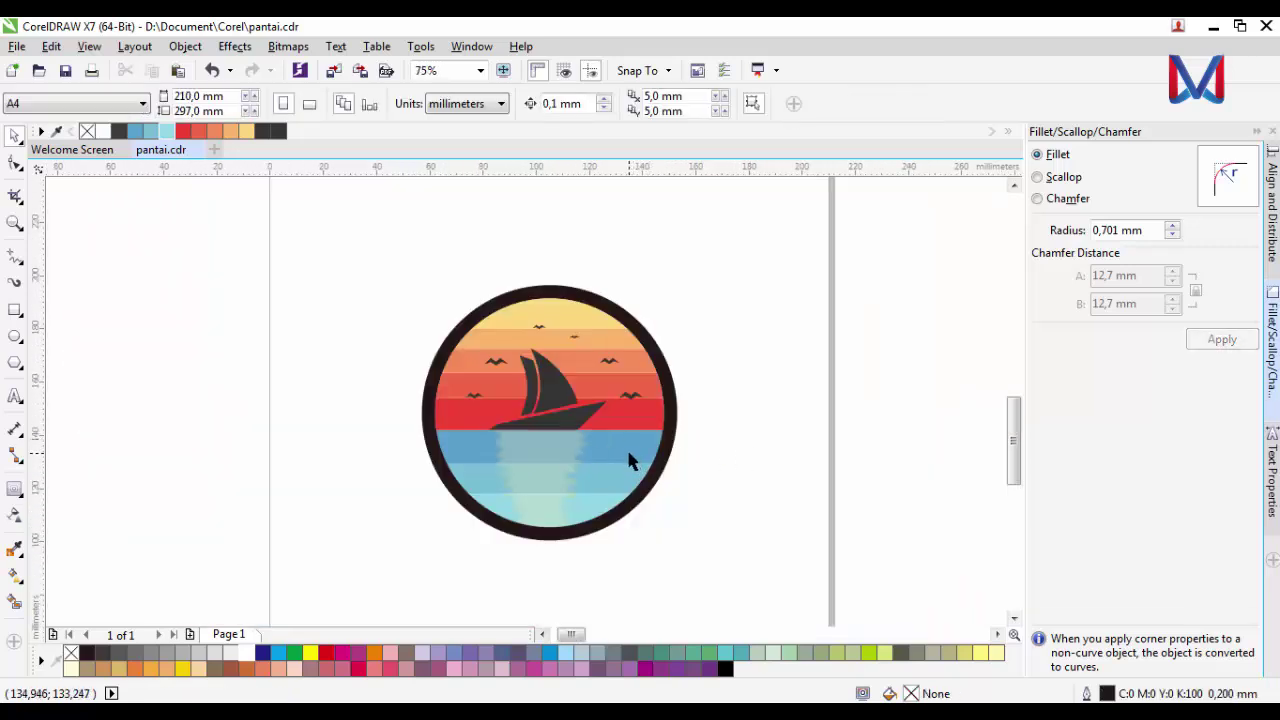
scroll(629, 460, "down", 1)
scroll(615, 455, "up", 1)
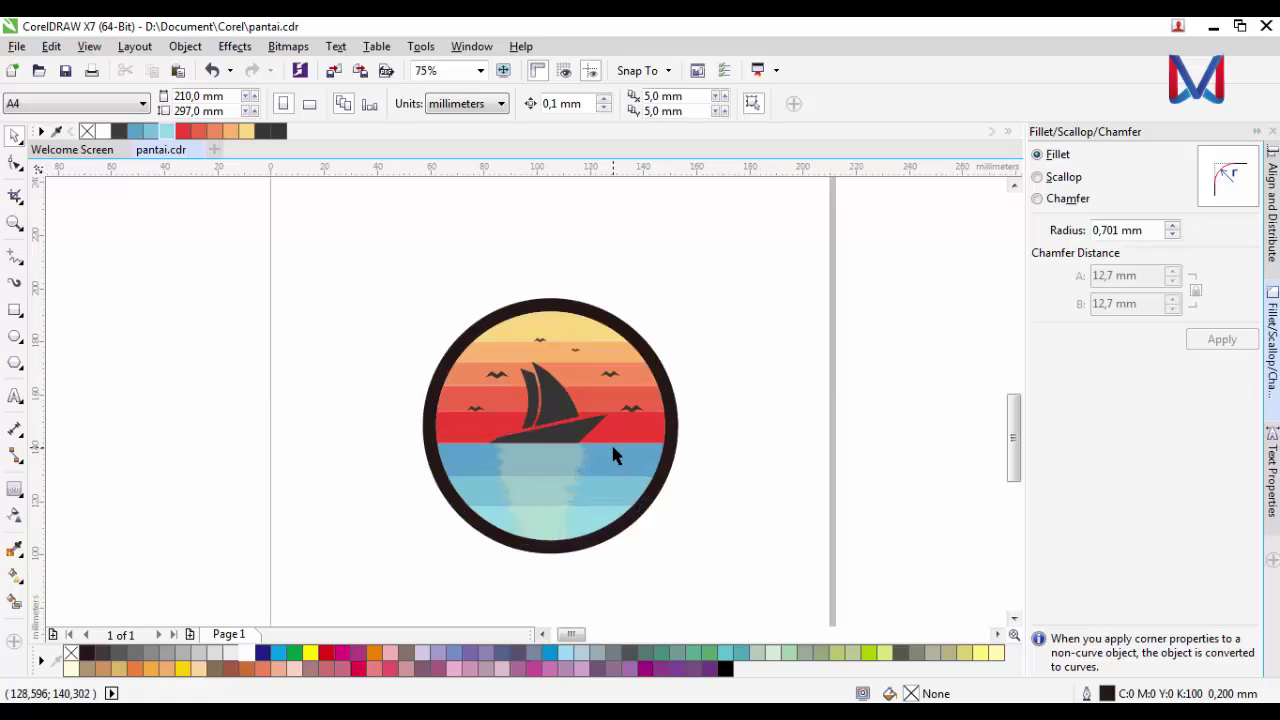
scroll(614, 455, "up", 1)
left_click(566, 451)
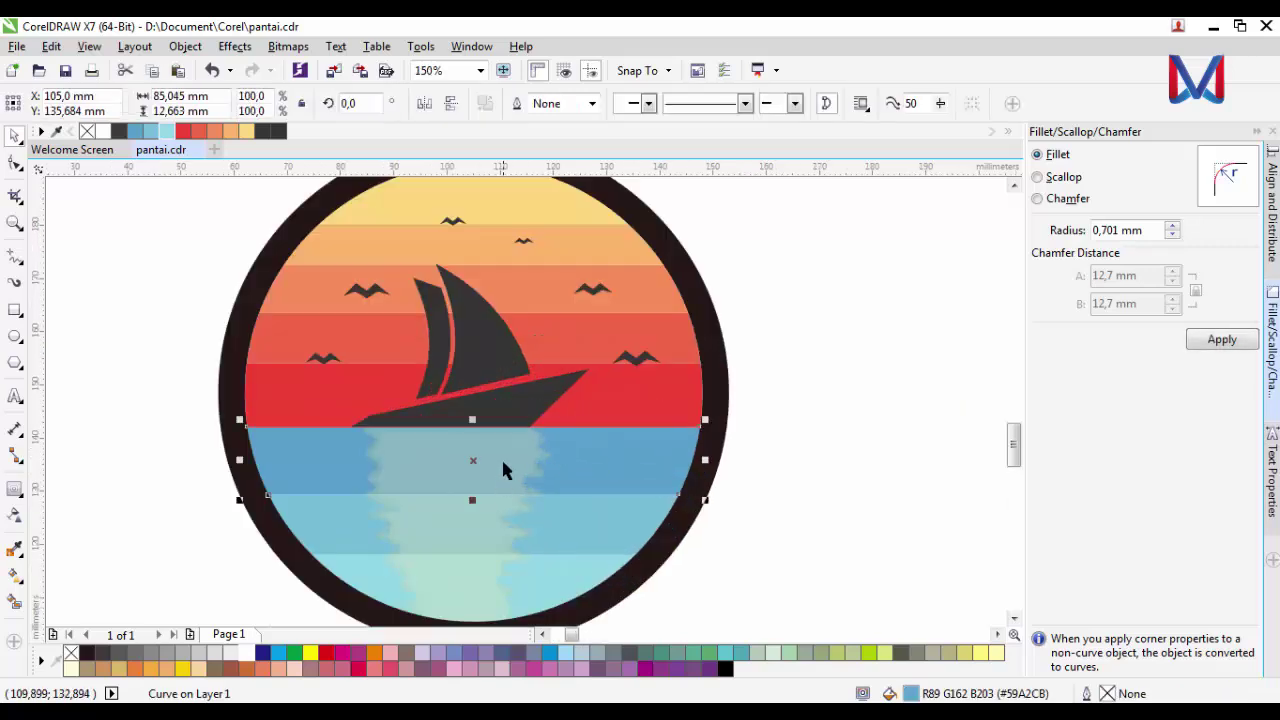
key("g")
left_click_drag(569, 493, 587, 286)
left_click(182, 132)
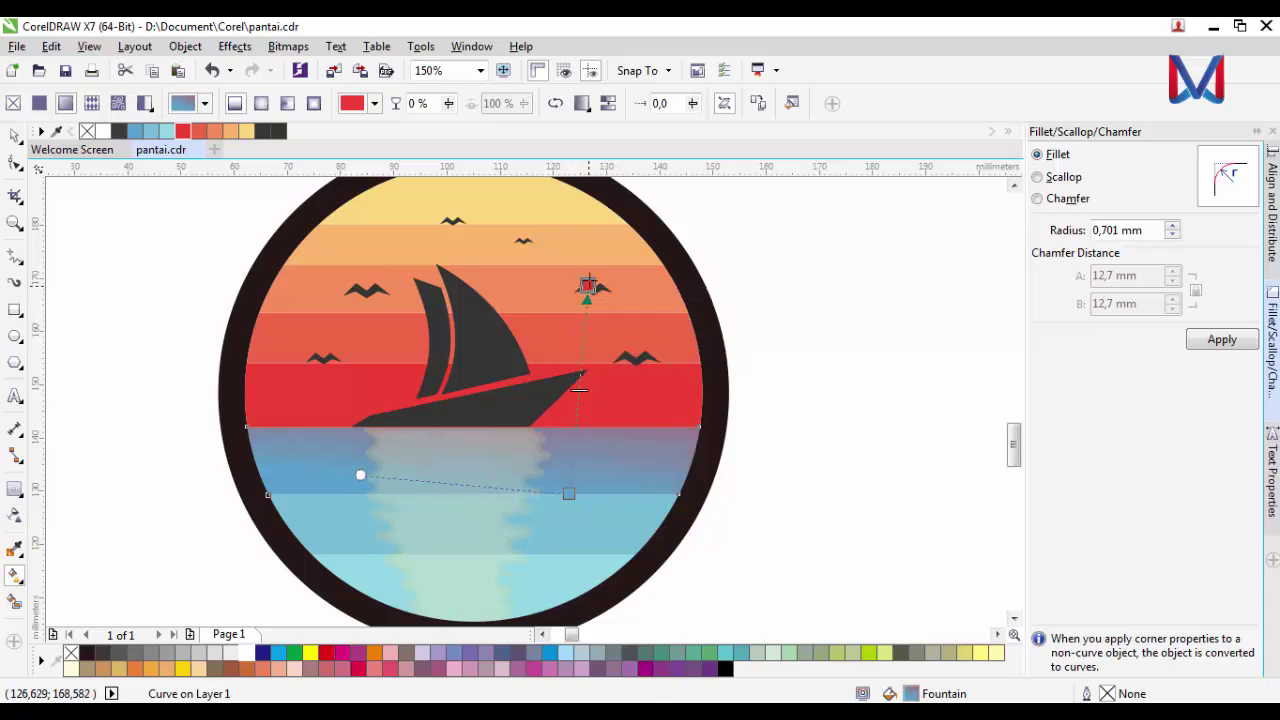
- Move the blue start of the fountain fill in the sea band below the horizon up to about mid-band
scroll(551, 491, "up", 1)
left_click_drag(586, 499, 588, 467)
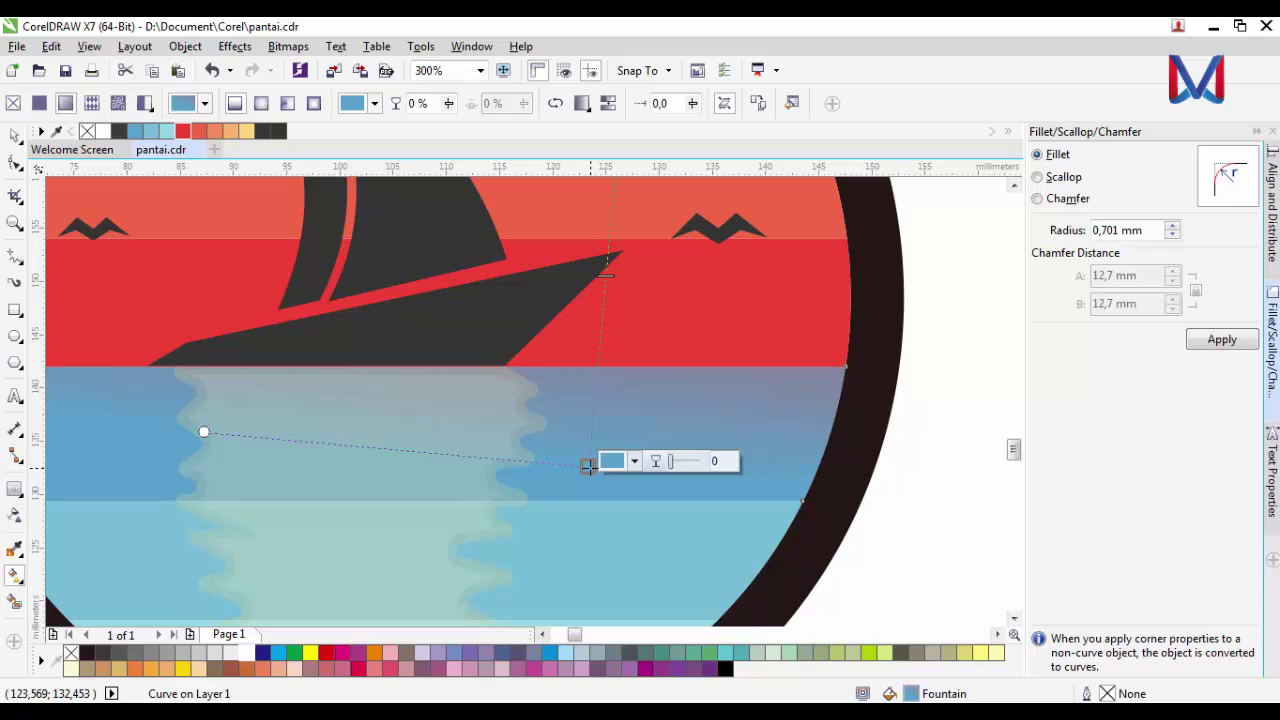
scroll(582, 455, "down", 2)
left_click(14, 136)
left_click(395, 506)
scroll(564, 546, "down", 1)
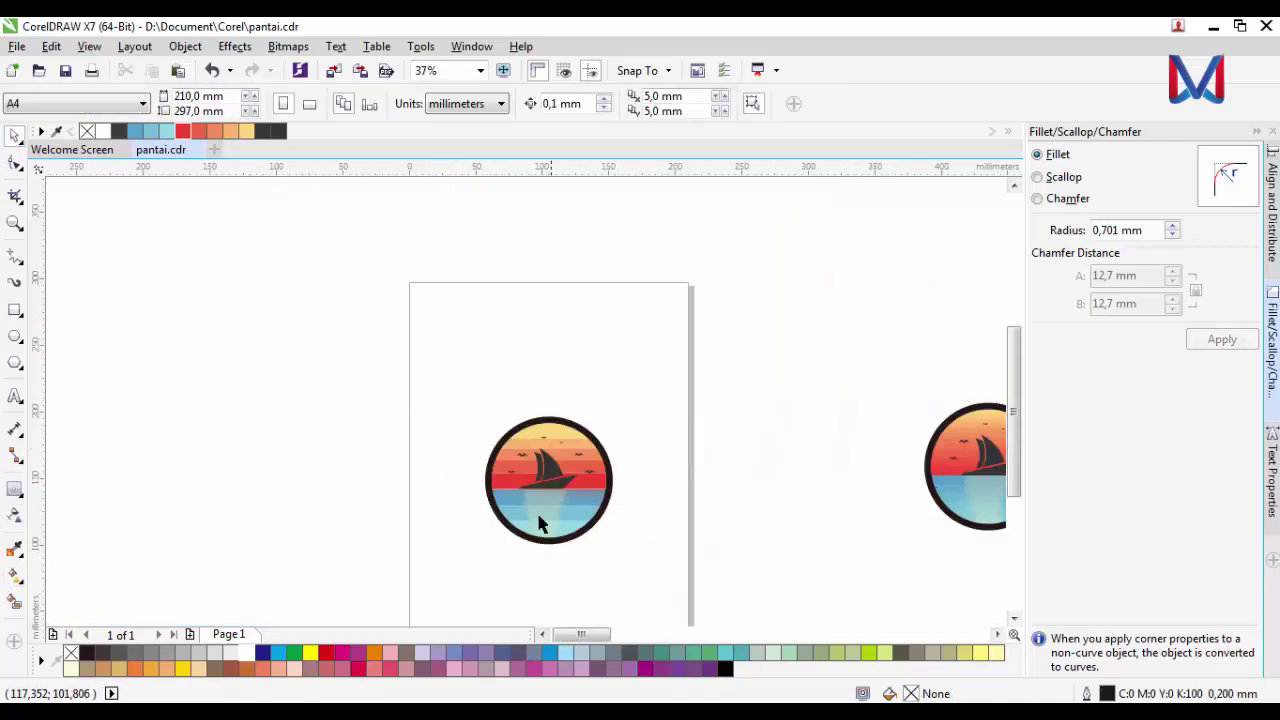
scroll(466, 506, "up", 2)
scroll(494, 497, "down", 3)
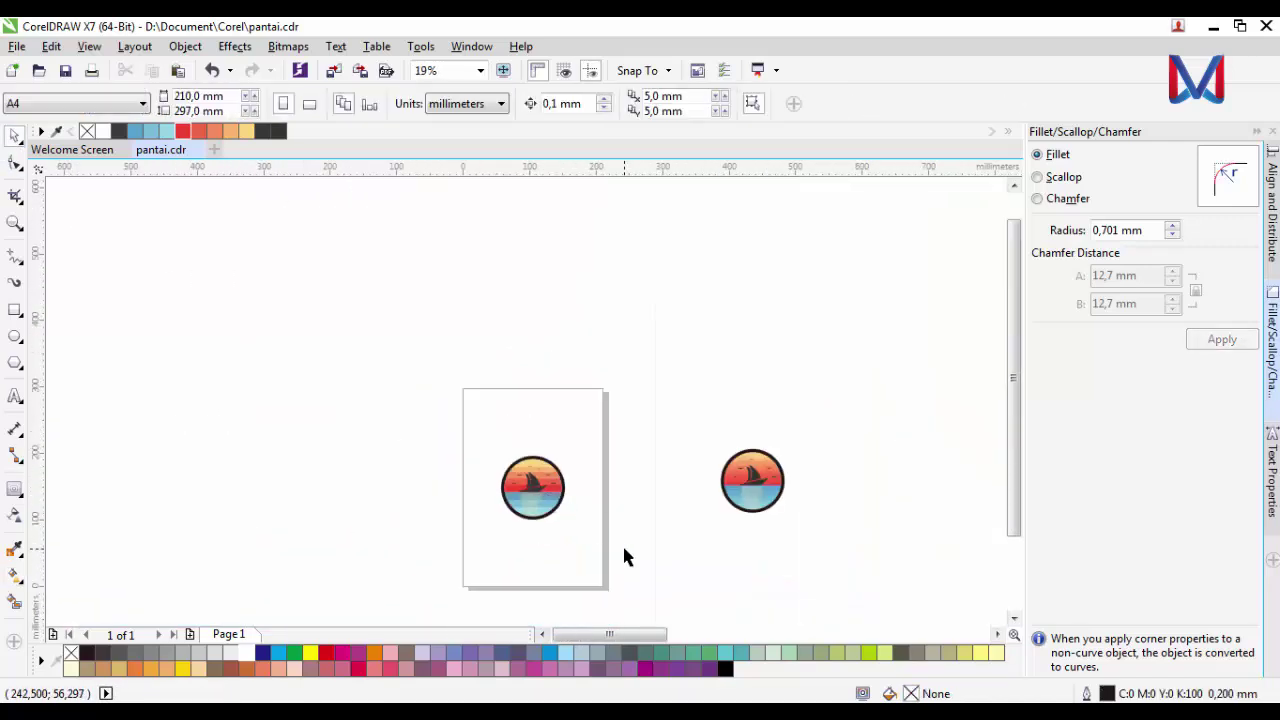
- Group all the objects of the colour-banded badge on the page
left_click_drag(624, 548, 434, 408)
scroll(525, 505, "up", 3)
scroll(529, 460, "down", 3)
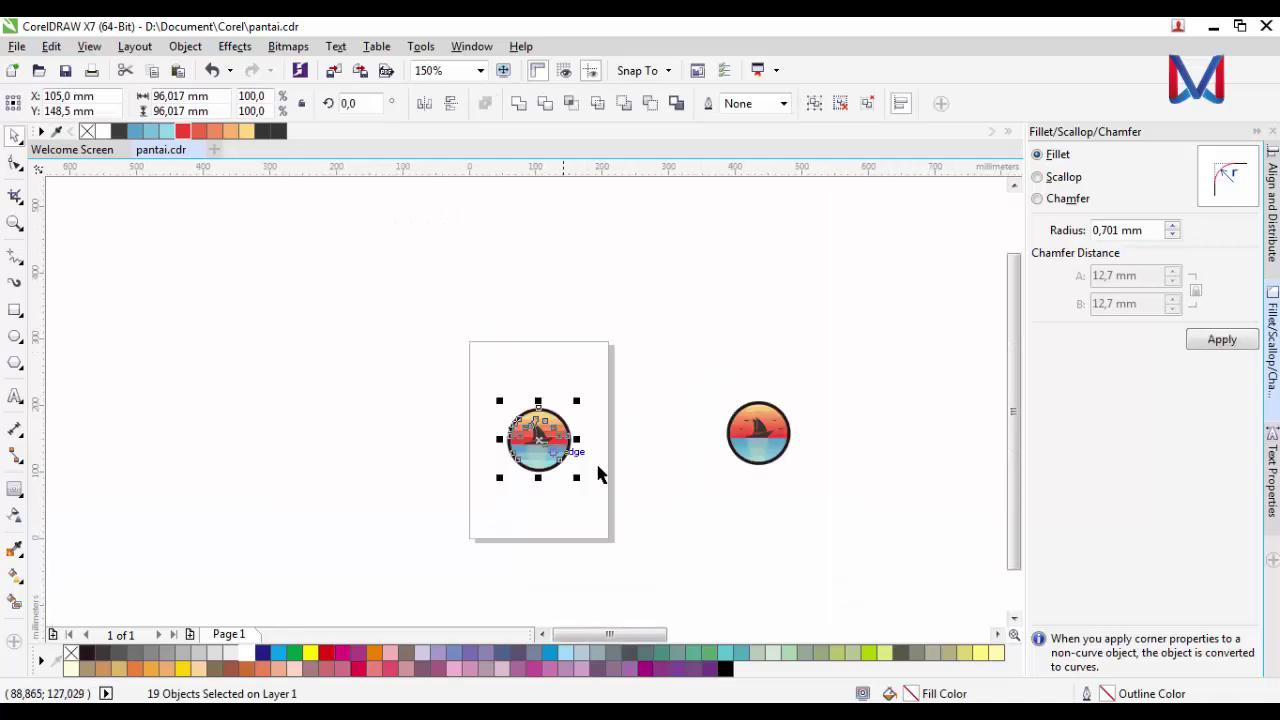
left_click(588, 464)
left_click_drag(457, 404, 451, 380)
key("ctrl+g")
- Move the smooth-gradient badge from right of the page to the empty area left of it
left_click(826, 514)
mouse_move(826, 514)
left_mouse_down()
mouse_move(703, 366)
mouse_move(707, 380)
left_mouse_up()
left_click_drag(758, 458, 380, 417)
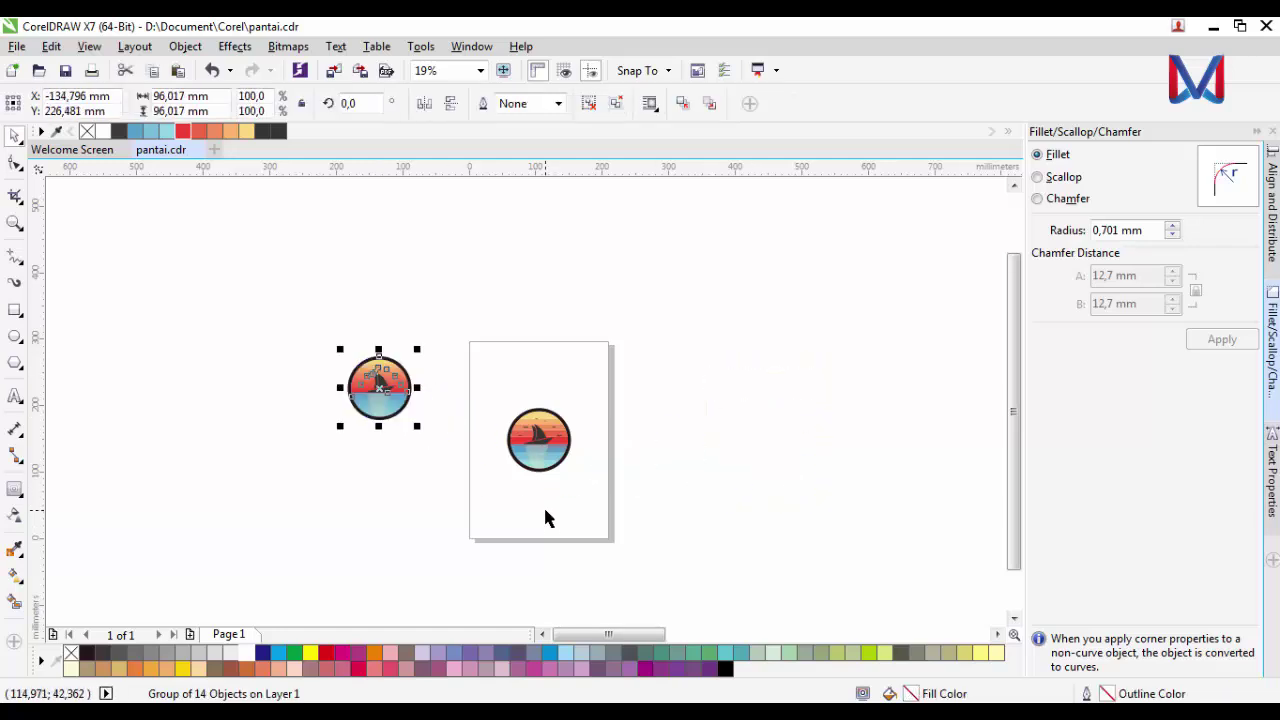
left_click(543, 505)
- Add the artistic text BEACH below the banded badge and enlarge it to about 65 mm wide
scroll(535, 468, "up", 2)
left_click(15, 400)
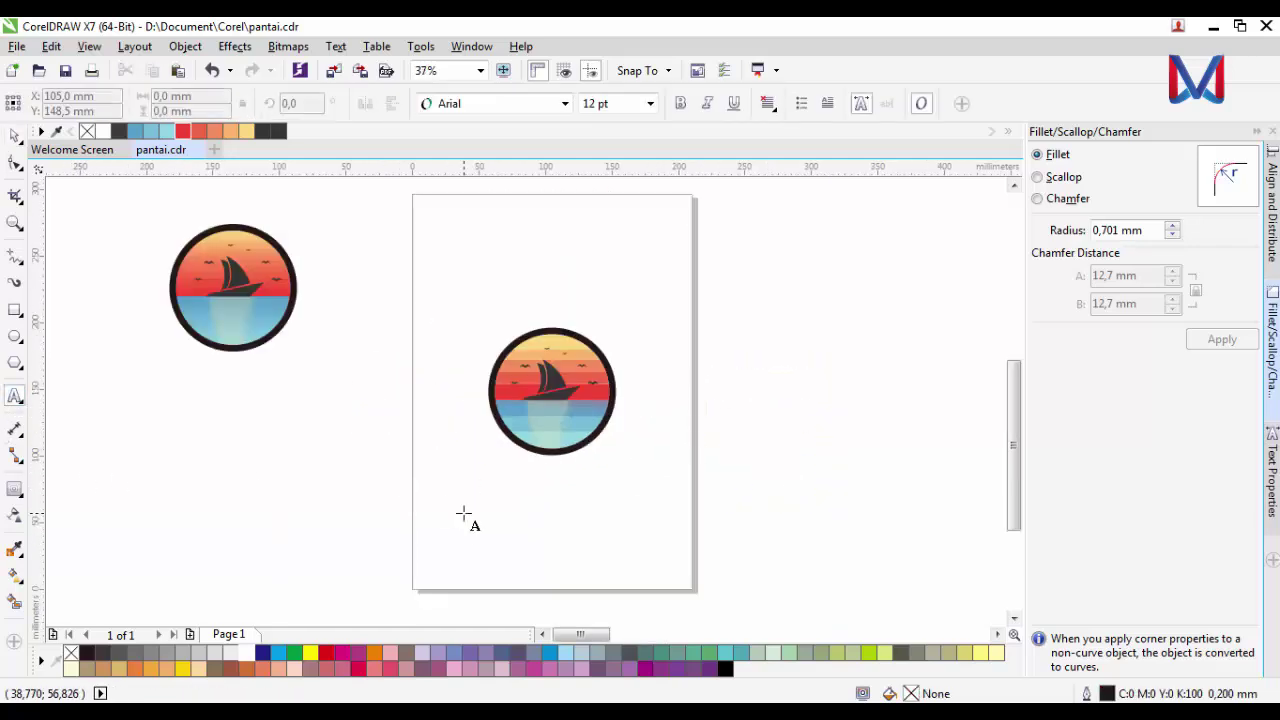
scroll(463, 514, "up", 2)
type("BEACH")
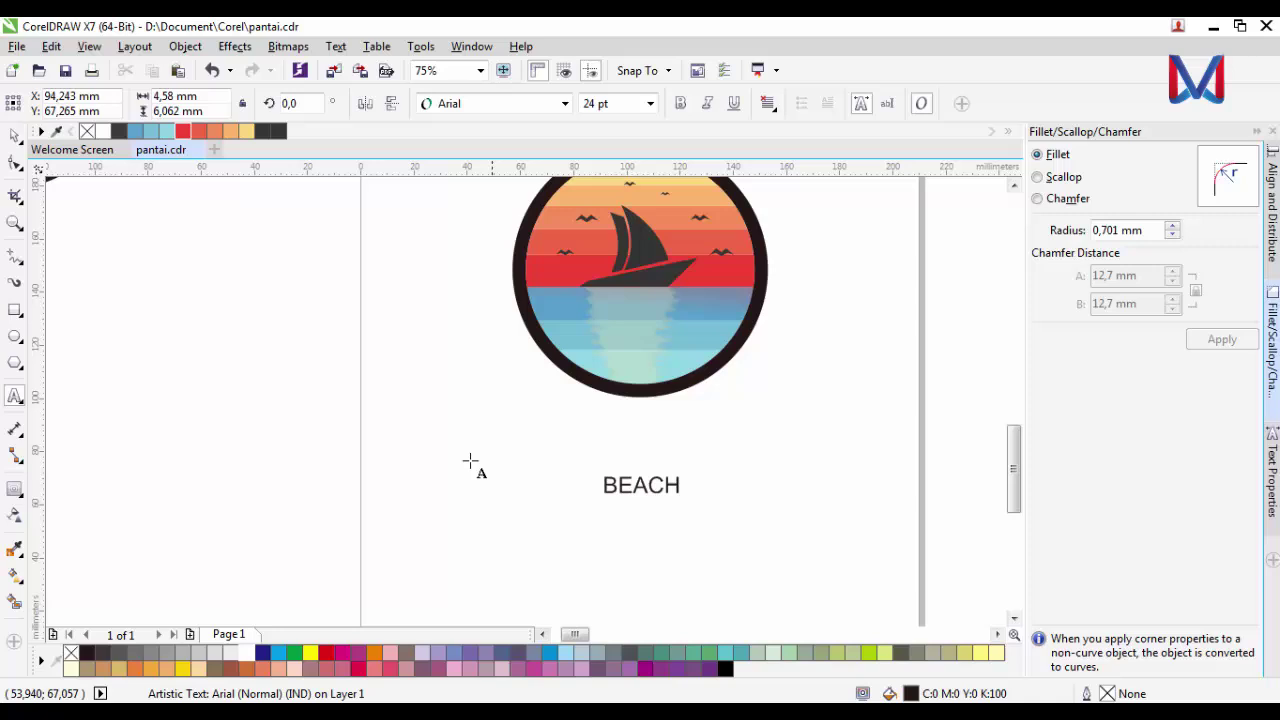
key("ctrl+space")
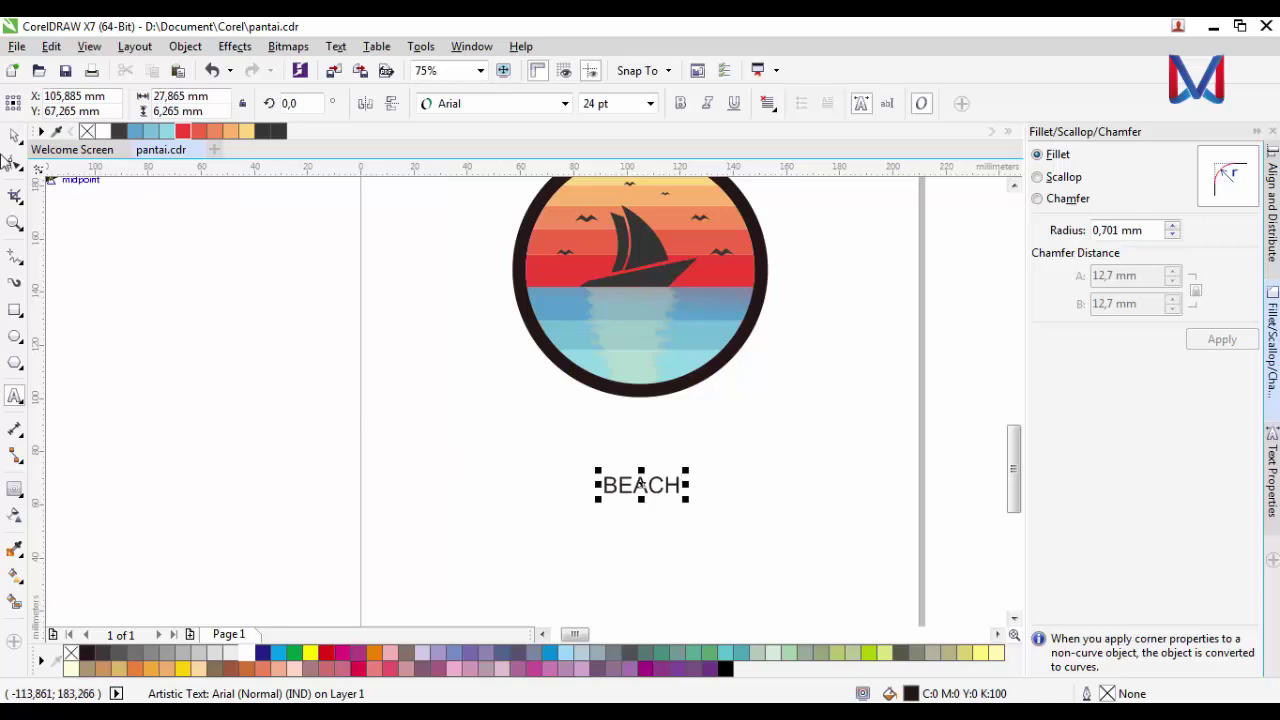
left_click_drag(690, 498, 735, 510)
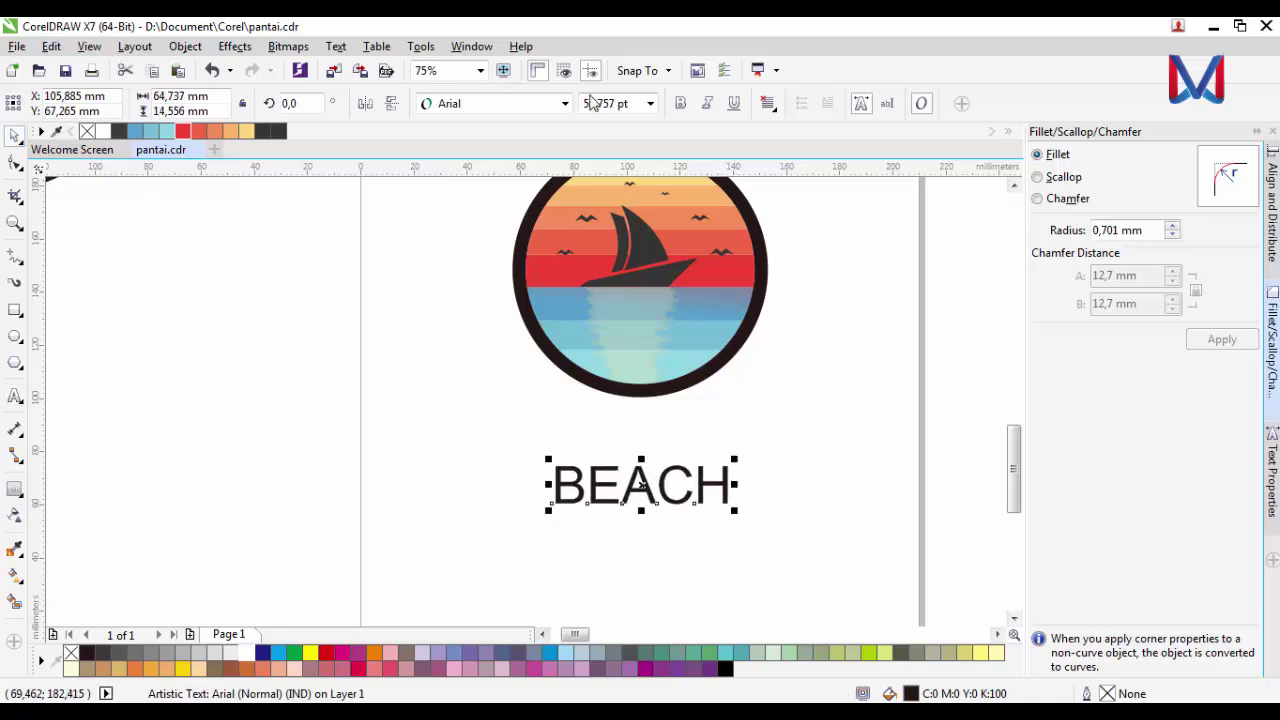
- Set the font of the BEACH text to Paytone One
left_click(566, 103)
left_click(549, 174)
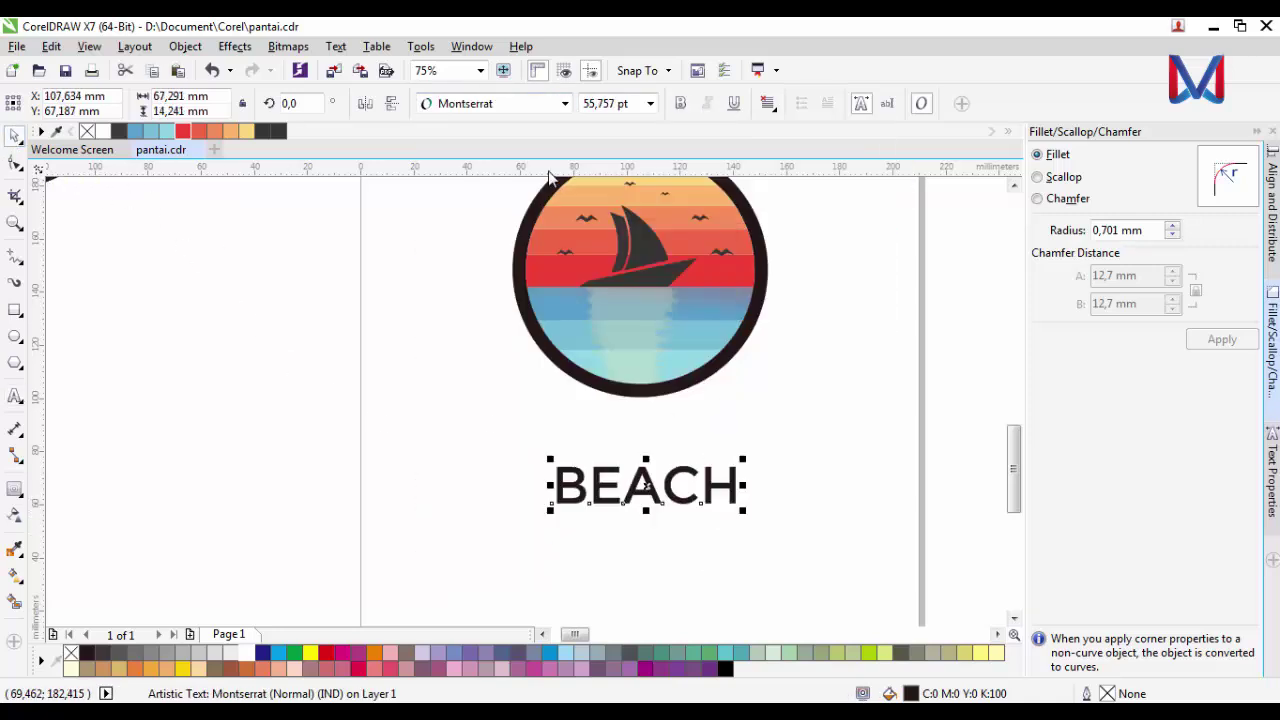
left_click(565, 103)
left_click(560, 175)
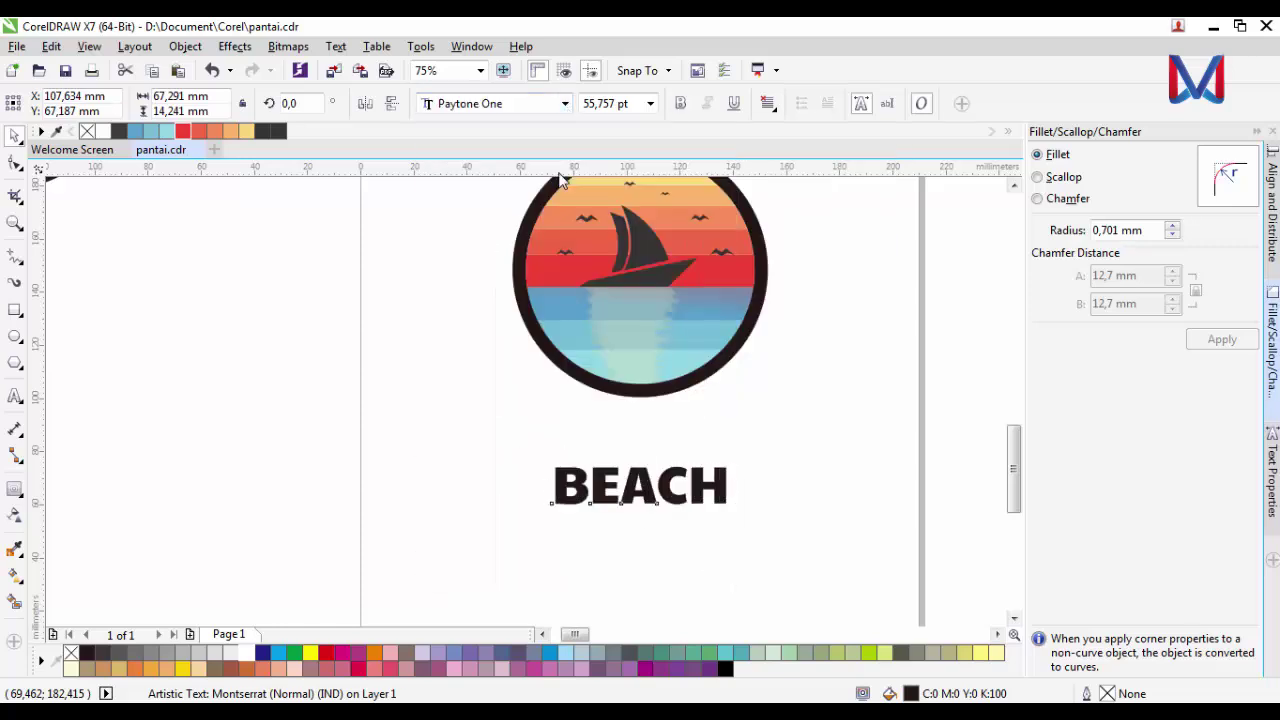
- Enlarge the BEACH text to about 71 pt and widen its letter spacing
scroll(684, 472, "up", 1)
scroll(683, 475, "down", 1)
left_click_drag(733, 511, 790, 518)
left_click(20, 164)
left_click(15, 135)
left_click(477, 483)
- Scale the banded badge down to roughly half size and move it down above the BEACH text
scroll(690, 575, "down", 2)
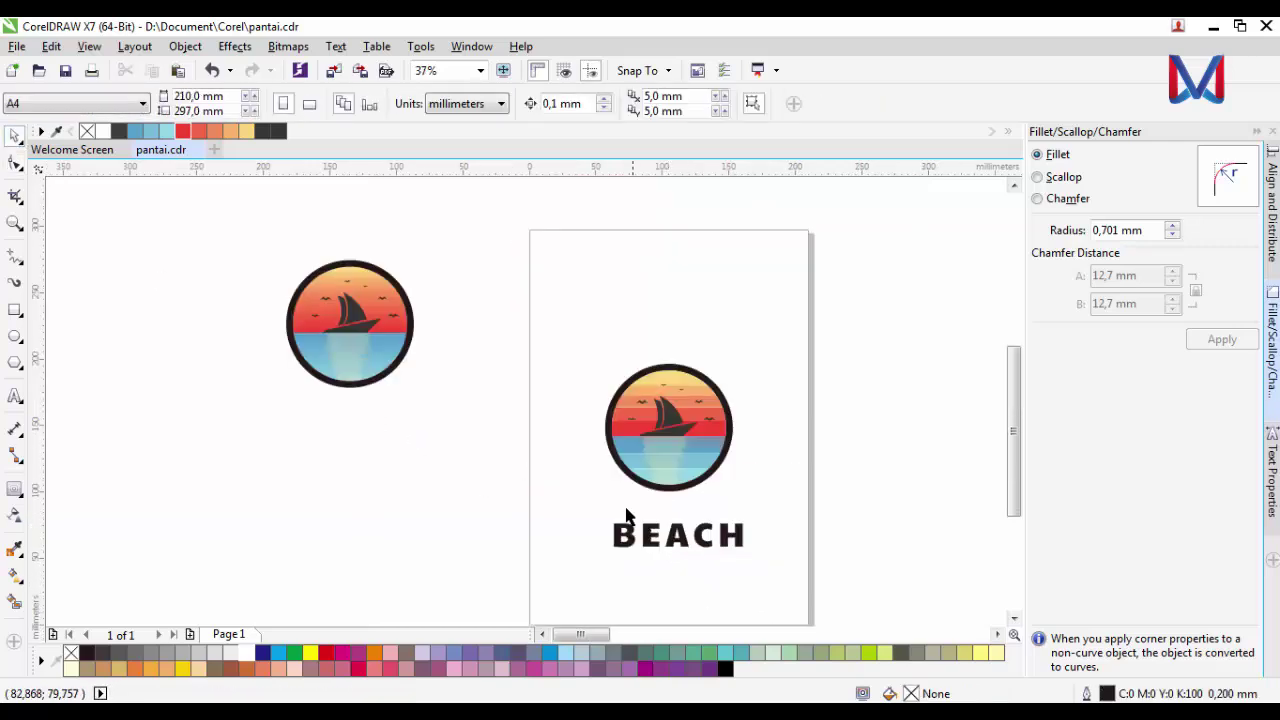
scroll(775, 510, "up", 2)
left_click_drag(775, 510, 687, 428)
left_click_drag(630, 367, 646, 458)
scroll(646, 458, "down", 2)
left_click(733, 502)
- Shrink the BEACH text to about 61 mm wide, slightly wider than the badge
scroll(645, 508, "up", 1)
left_click(646, 509)
scroll(640, 510, "up", 1)
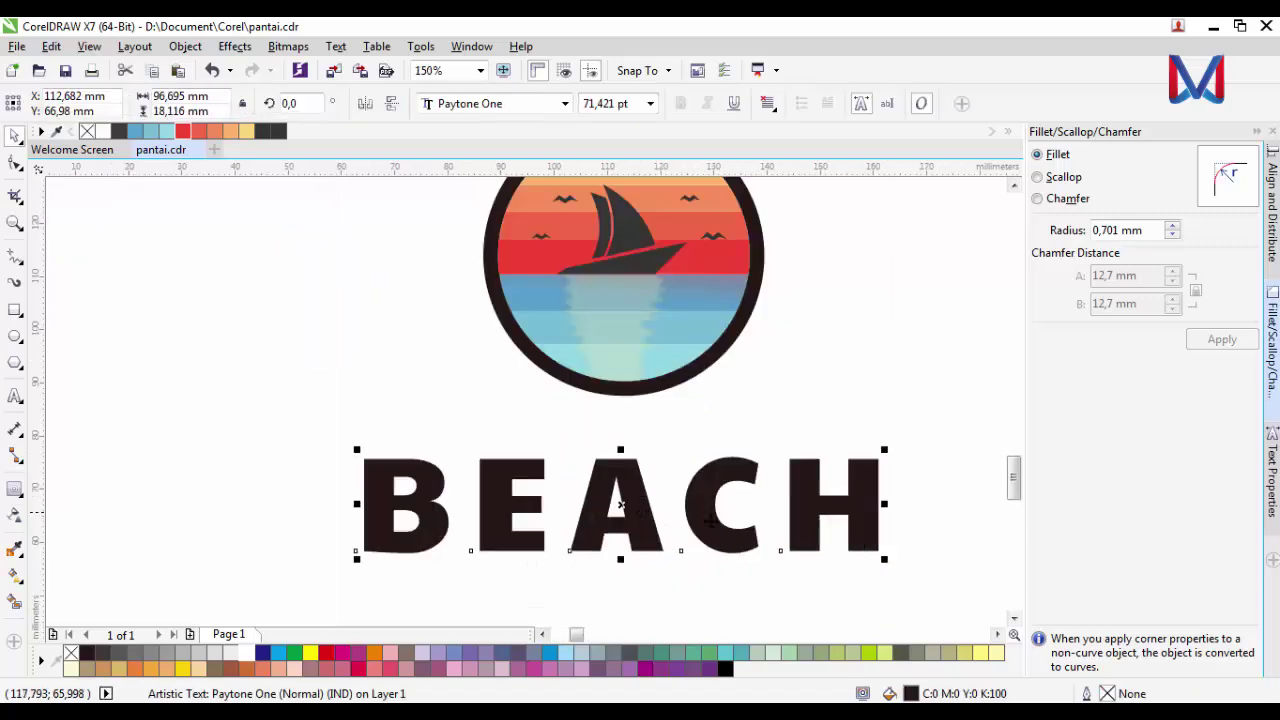
left_click_drag(889, 565, 796, 548)
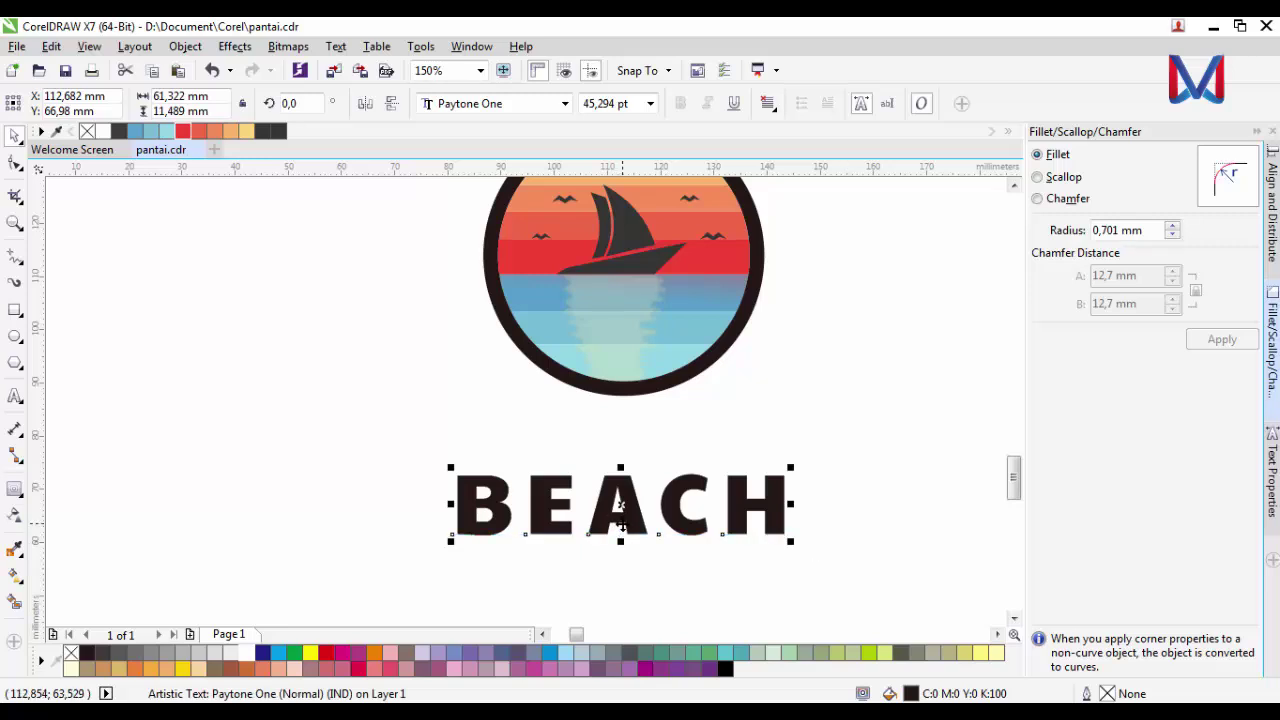
- Centre the BEACH text horizontally with the banded badge and move it up close beneath the ring
left_click(622, 396, "shift")
left_click(1272, 200)
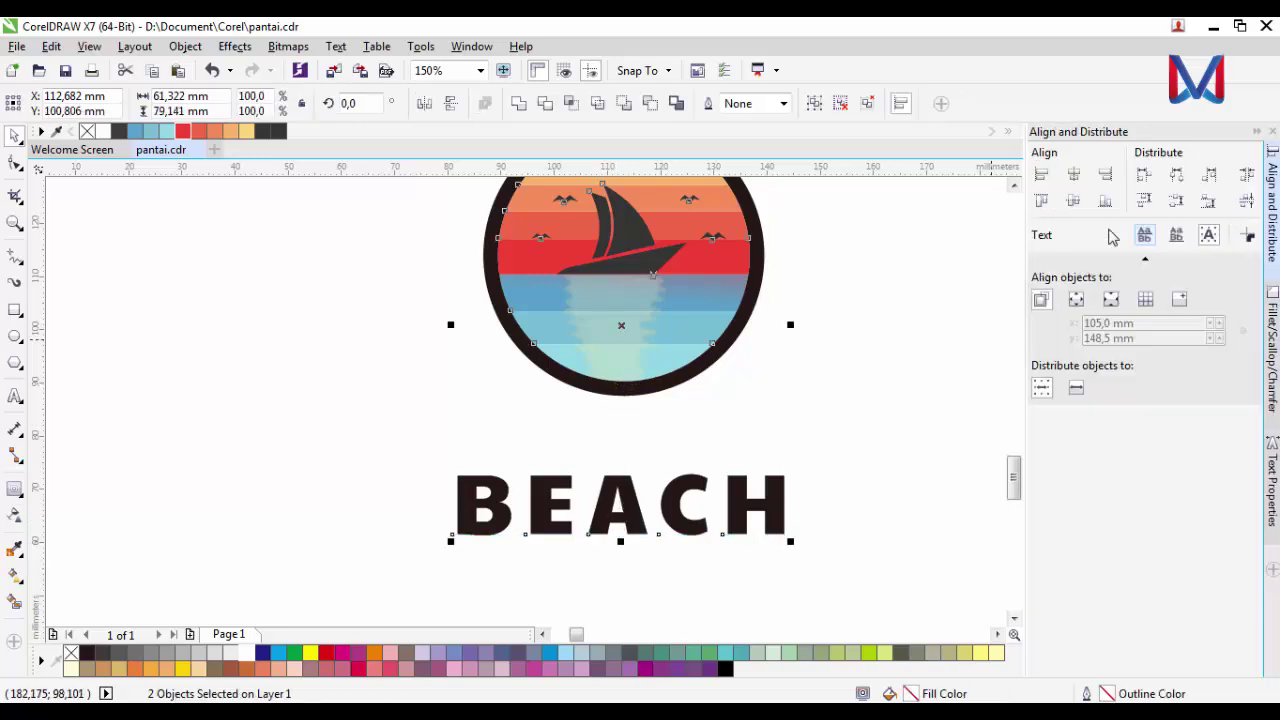
left_click(1072, 177)
left_click(621, 505)
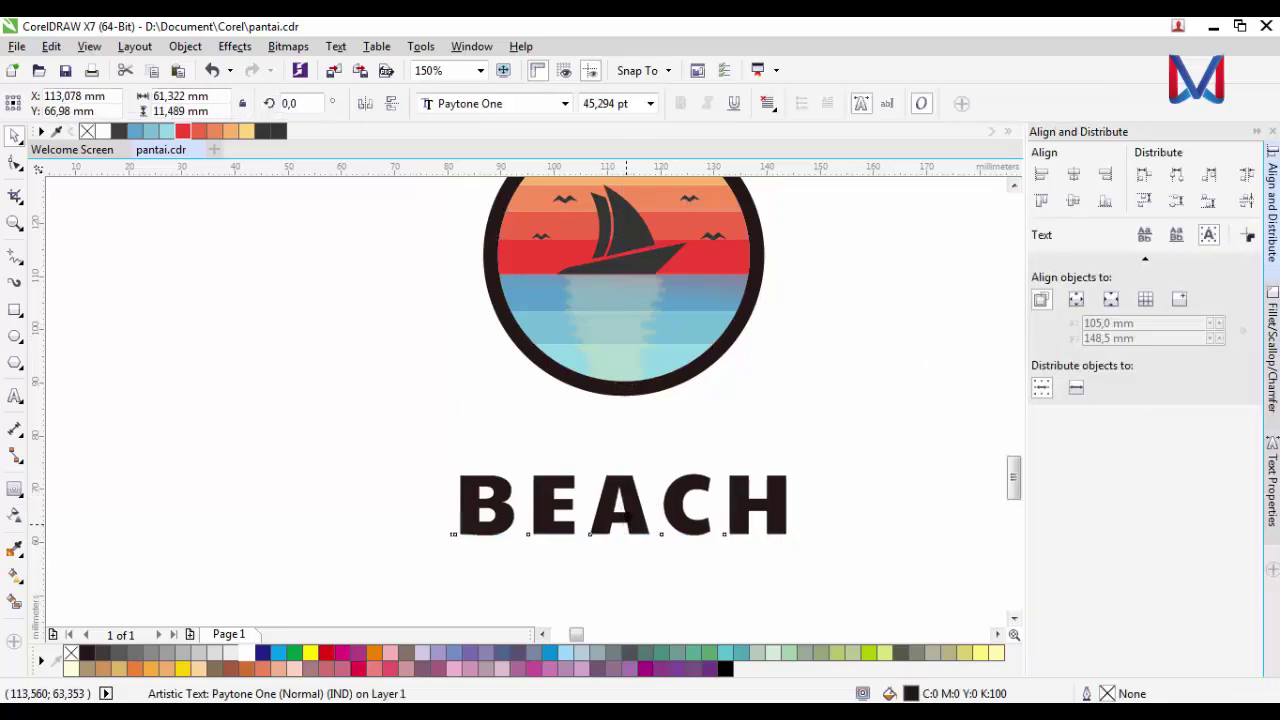
left_click_drag(627, 523, 627, 465)
left_click(640, 512)
scroll(650, 499, "down", 1)
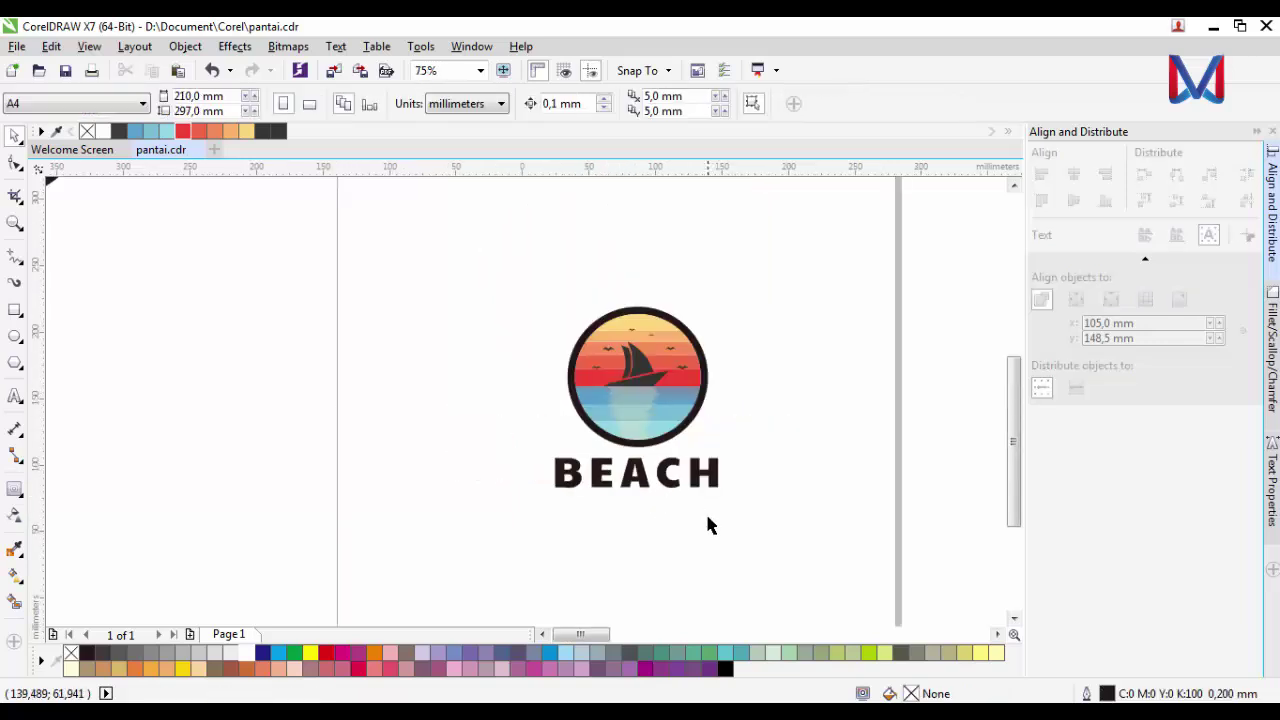
- Move the smooth-gradient badge onto the page above the BEACH logo and scale it down to about the lower badge's size
scroll(707, 518, "down", 2)
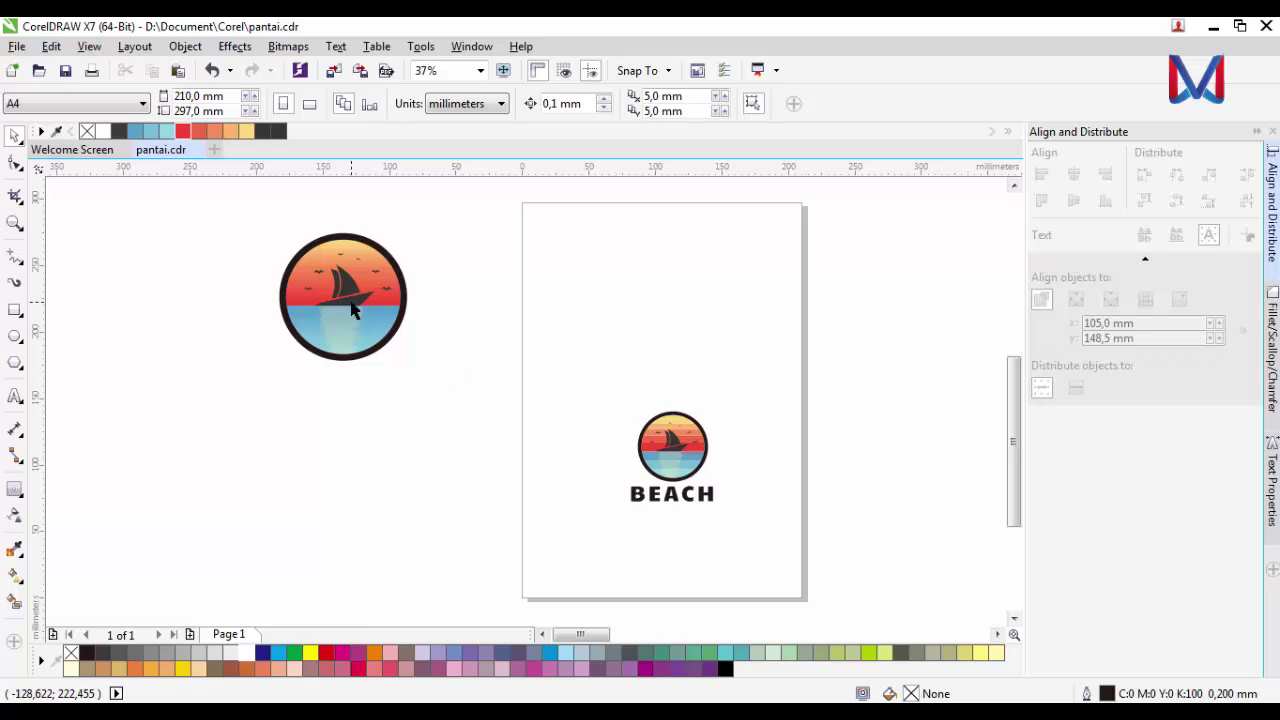
scroll(666, 493, "up", 1)
scroll(668, 511, "down", 1)
left_click(377, 343)
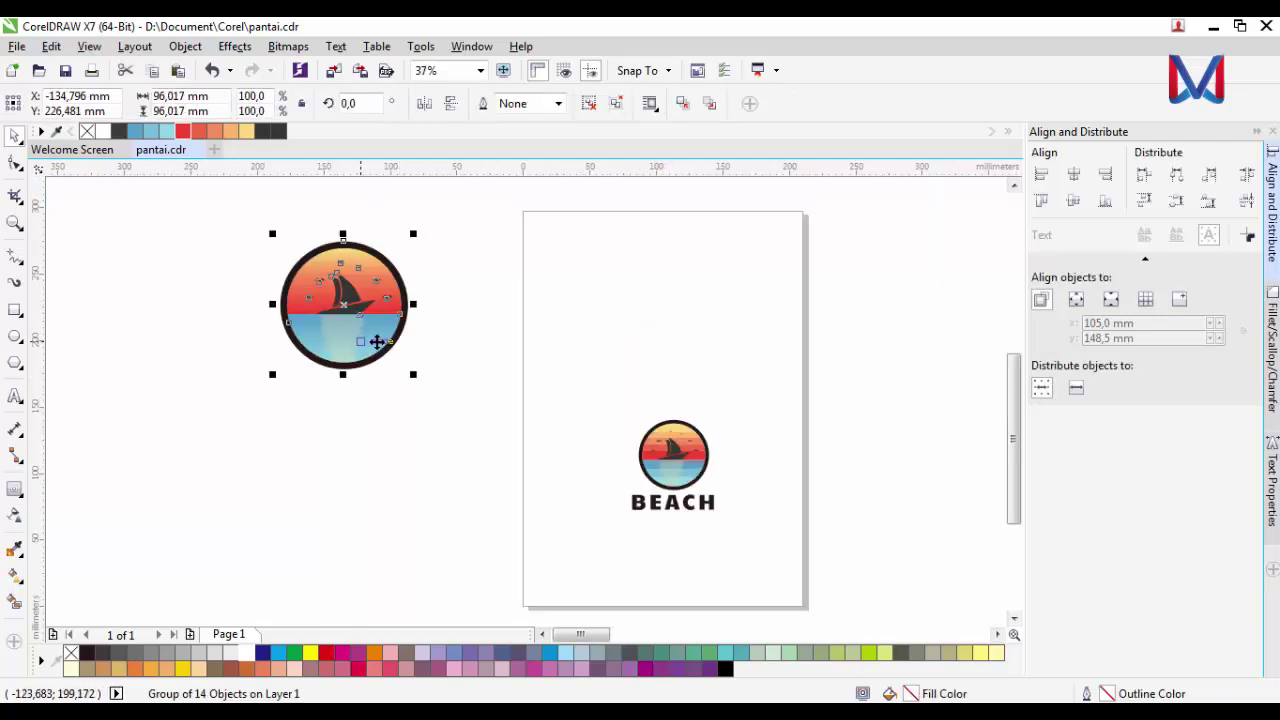
left_click_drag(361, 324, 661, 363)
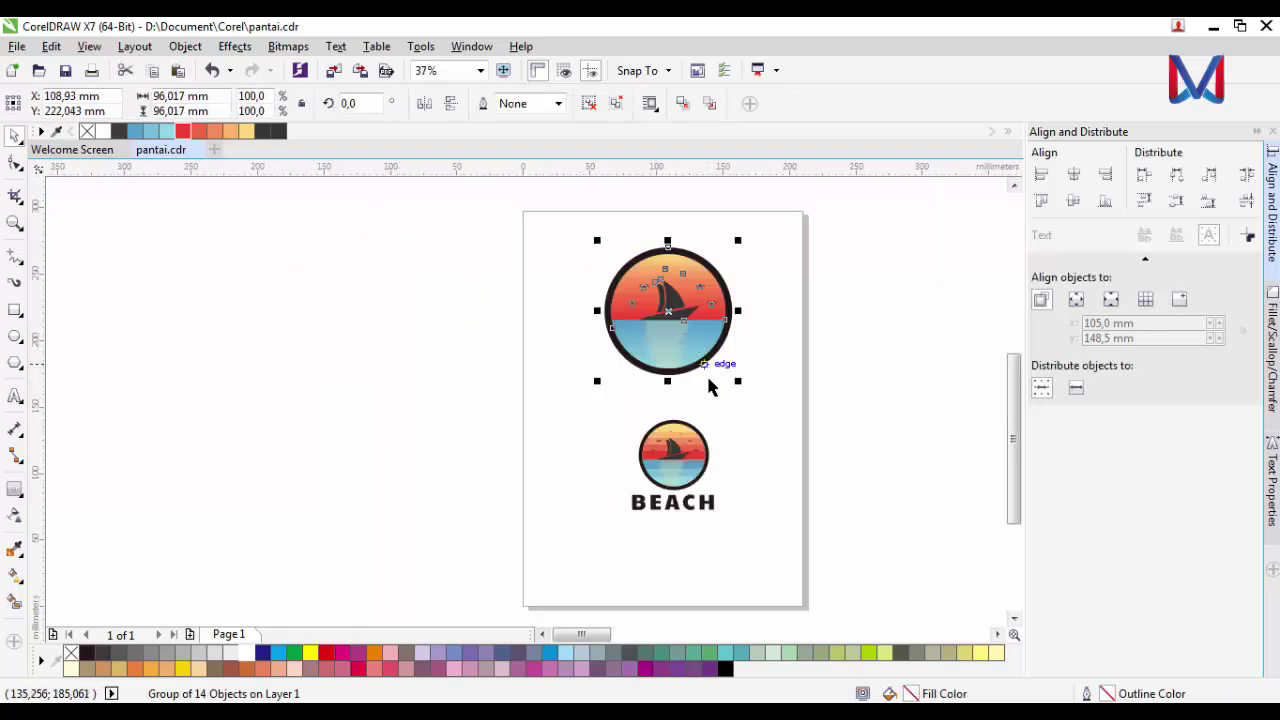
scroll(706, 373, "up", 2)
left_click_drag(763, 383, 723, 314)
scroll(660, 560, "down", 2)
scroll(660, 560, "up", 2)
- Place a copy of the BEACH text in dark grey R52 G52 B52 below the gradient badge
left_click(658, 572)
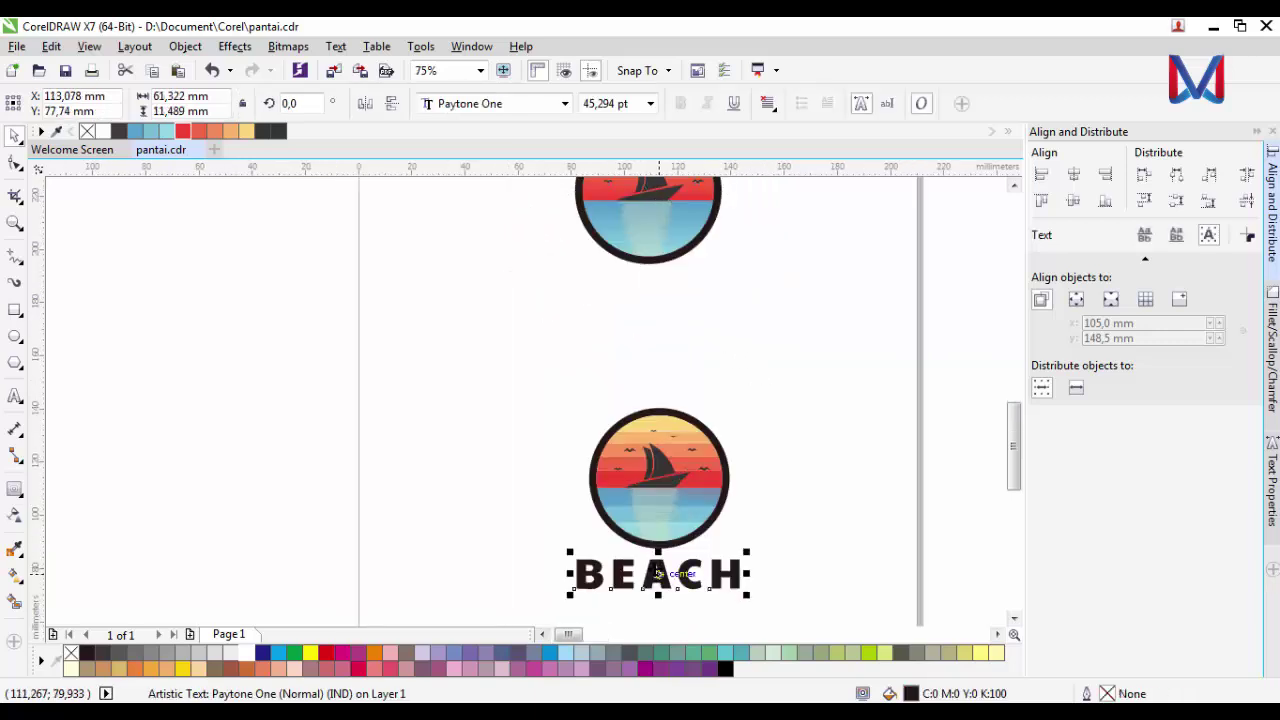
left_click(264, 132)
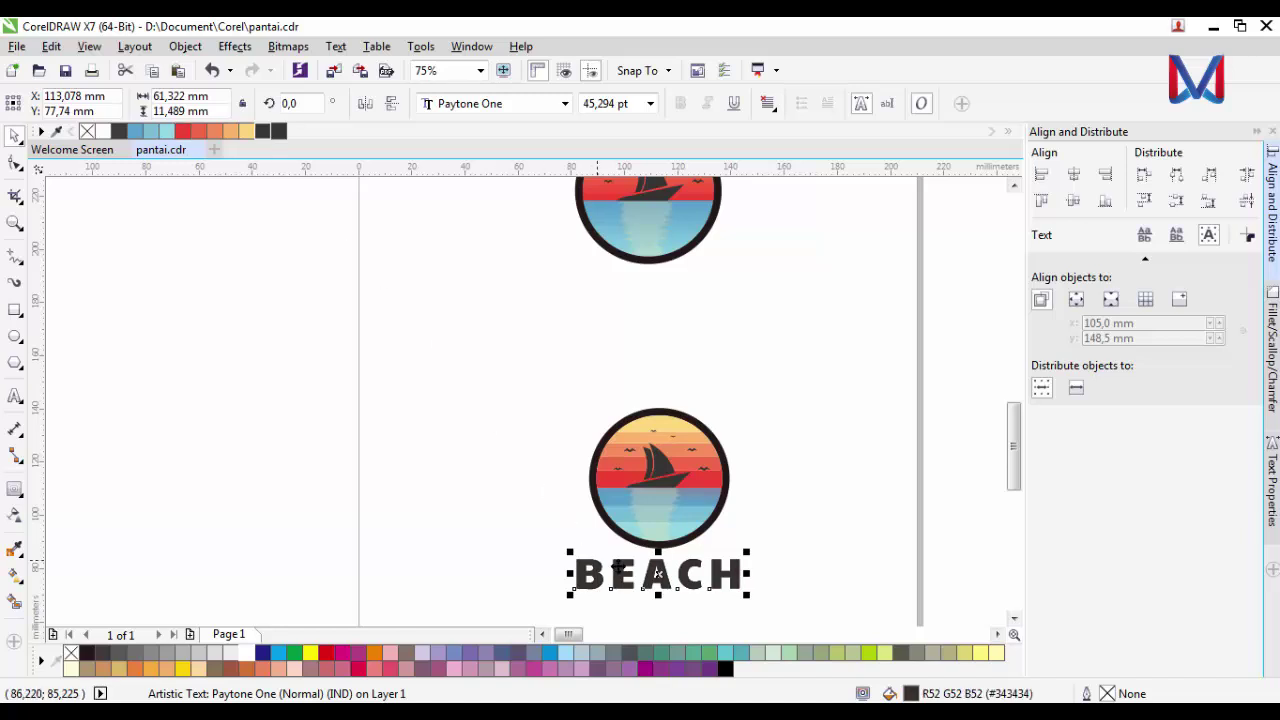
left_click_drag(658, 575, 658, 298)
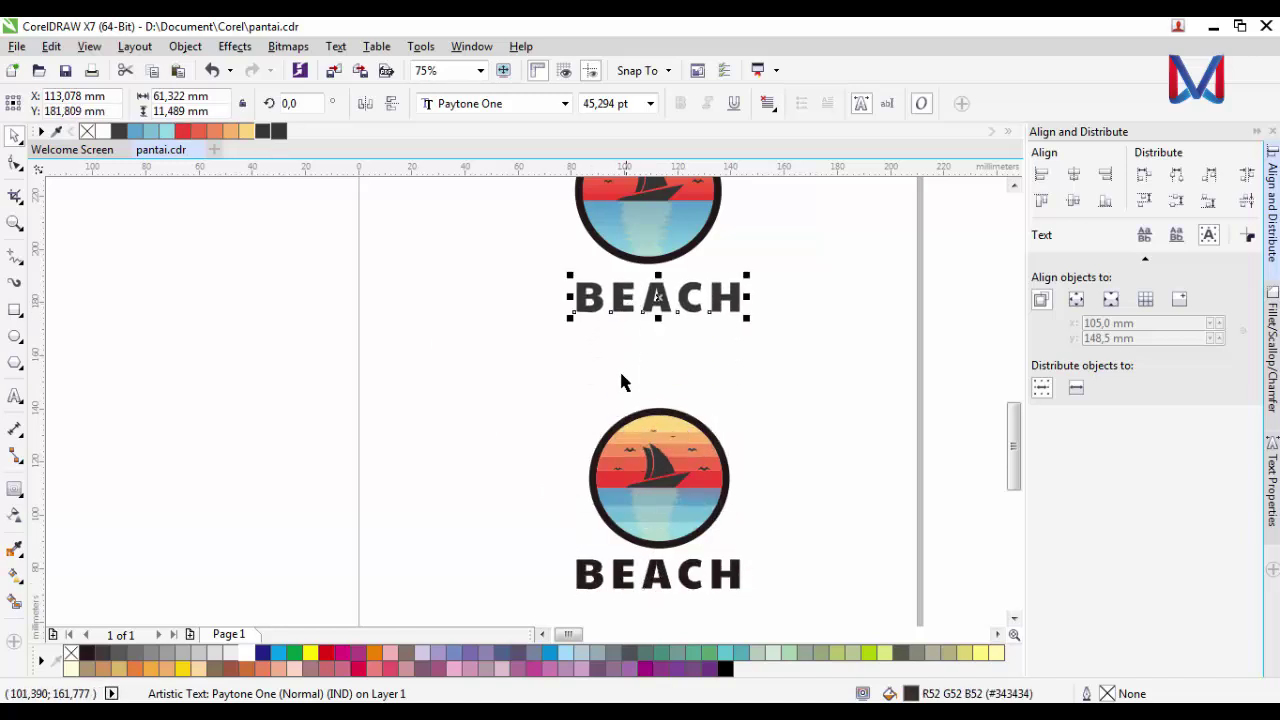
- Fill the lower BEACH text with the same dark grey as the upper copy
left_click(670, 580)
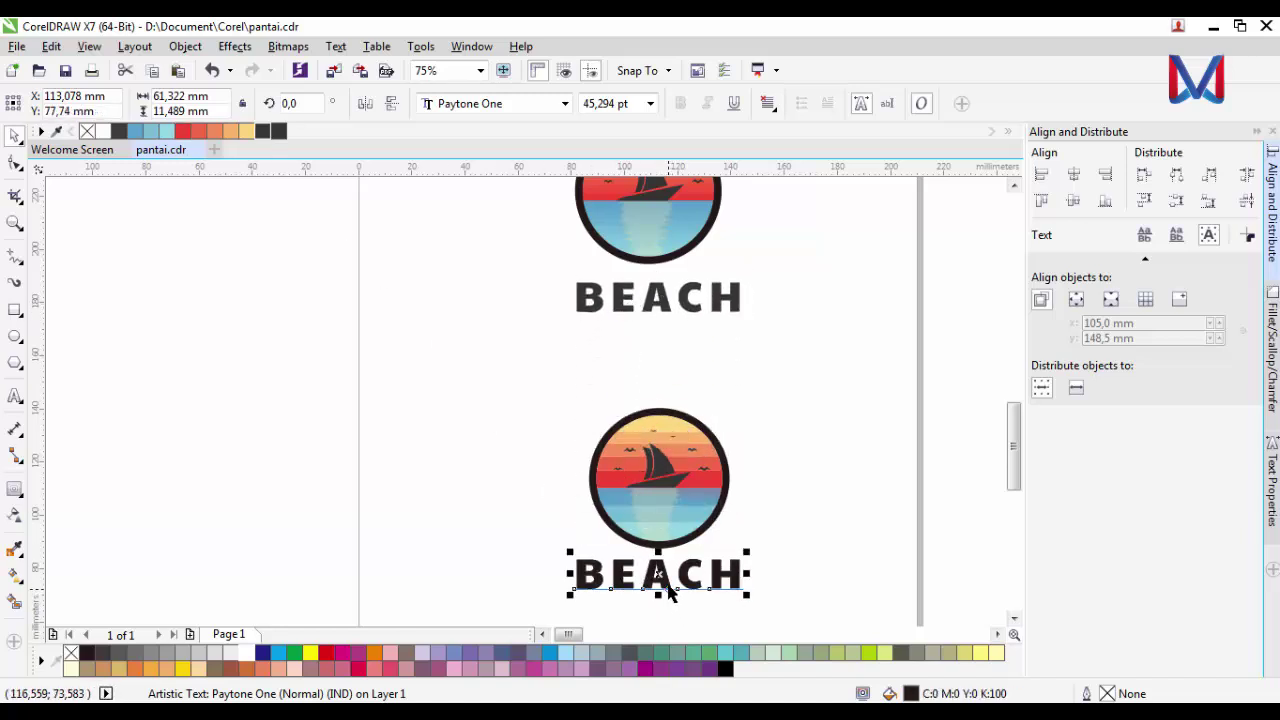
left_click(263, 133)
left_click(703, 280)
scroll(687, 270, "up", 1)
scroll(698, 503, "down", 1)
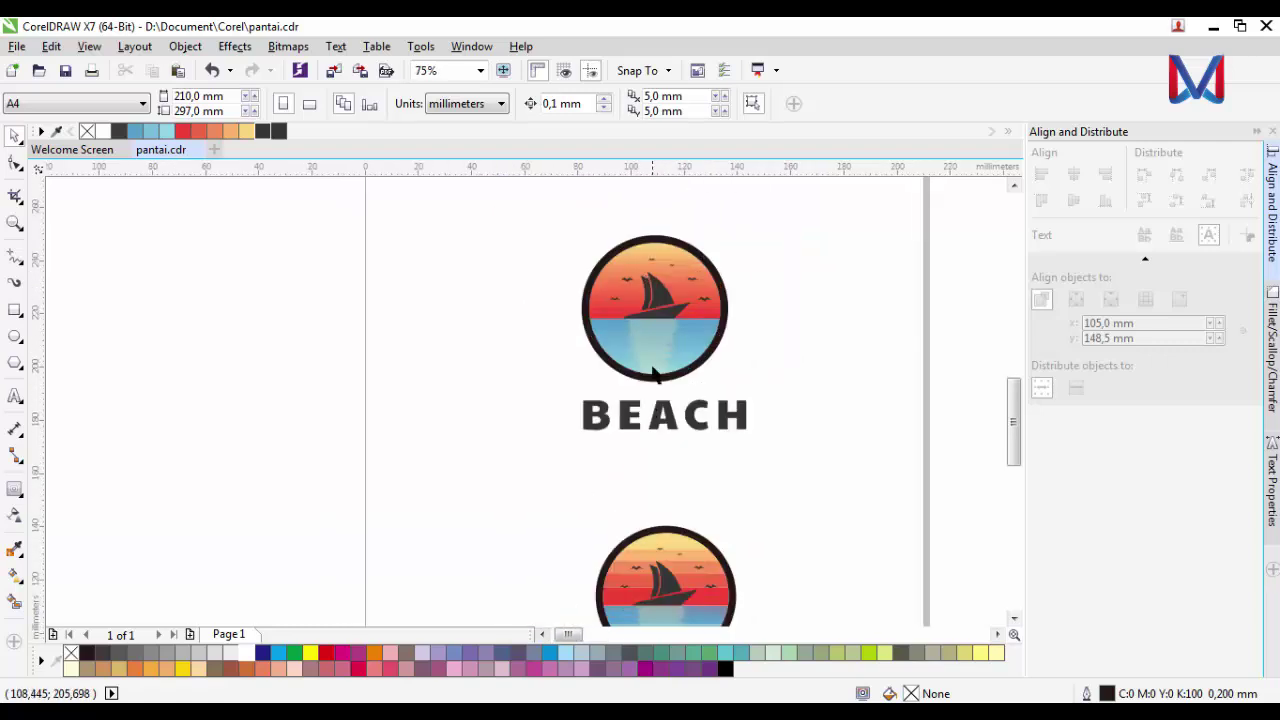
- Centre the upper BEACH text horizontally with the gradient badge and nudge it slightly upward
left_click(658, 425)
left_click(671, 360, "shift")
left_click(1105, 175)
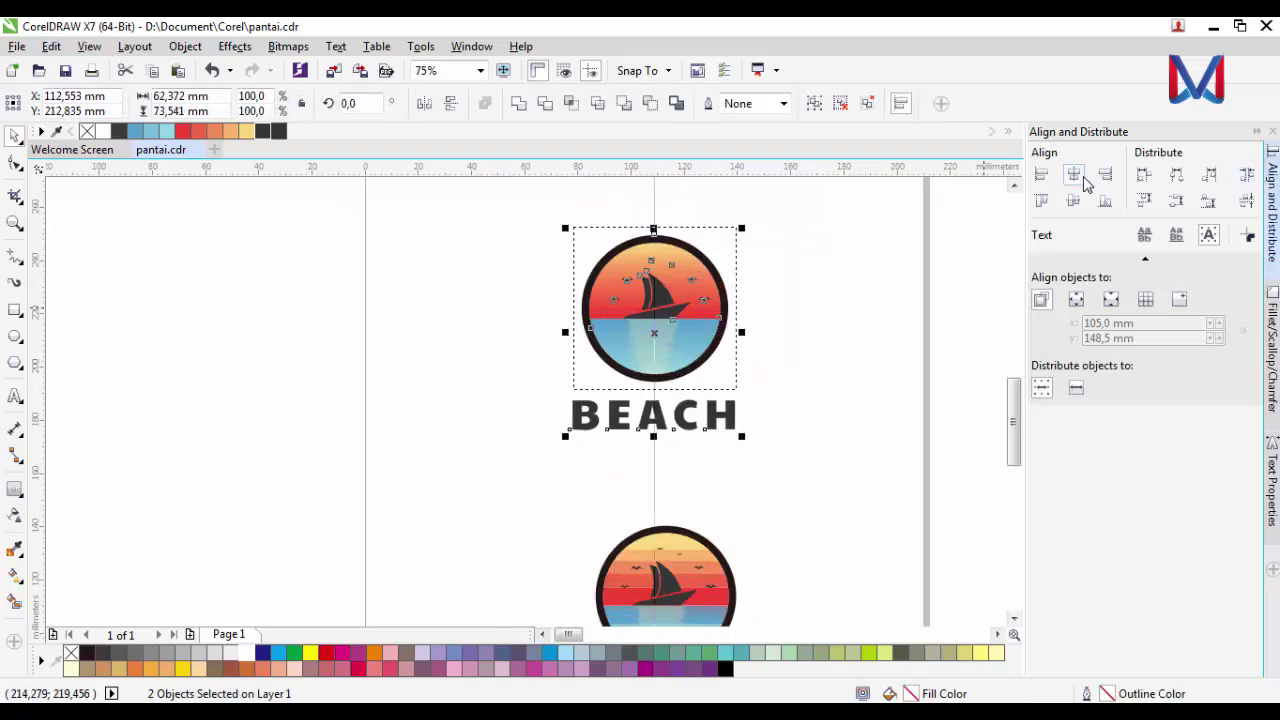
key("Escape")
scroll(668, 437, "up", 2)
left_click(669, 437)
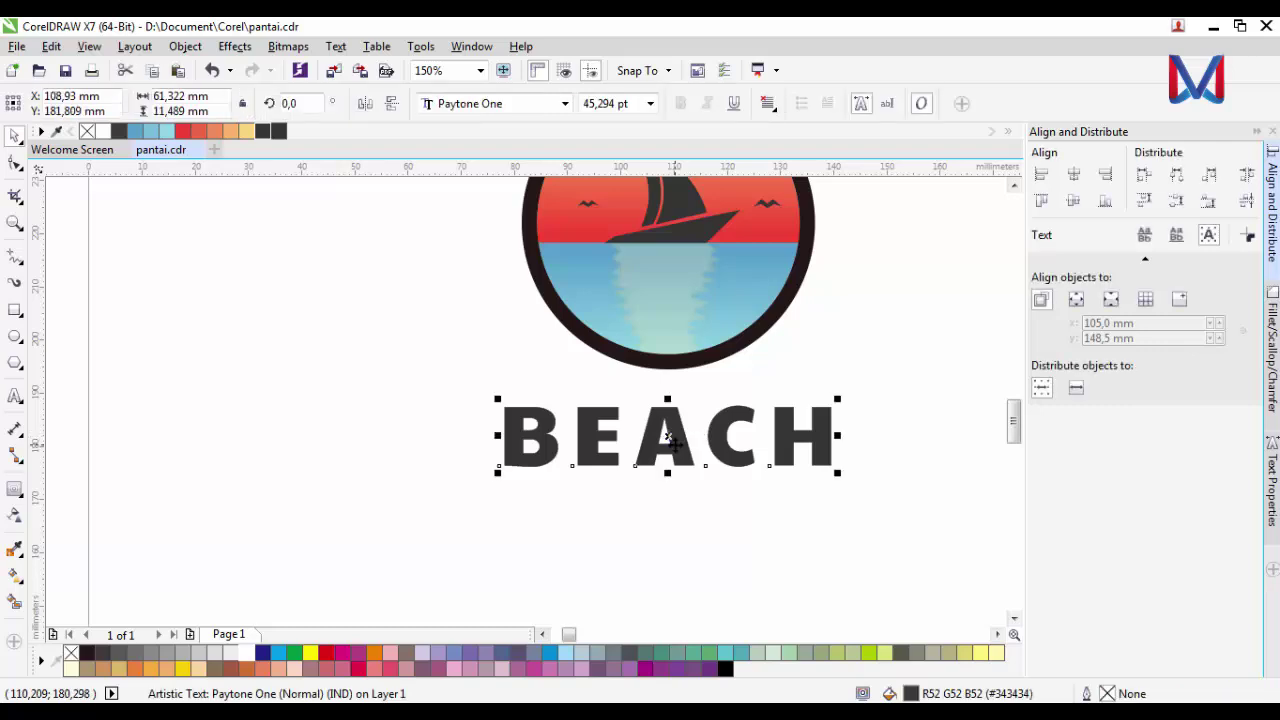
left_click(674, 471)
scroll(674, 471, "down", 4)
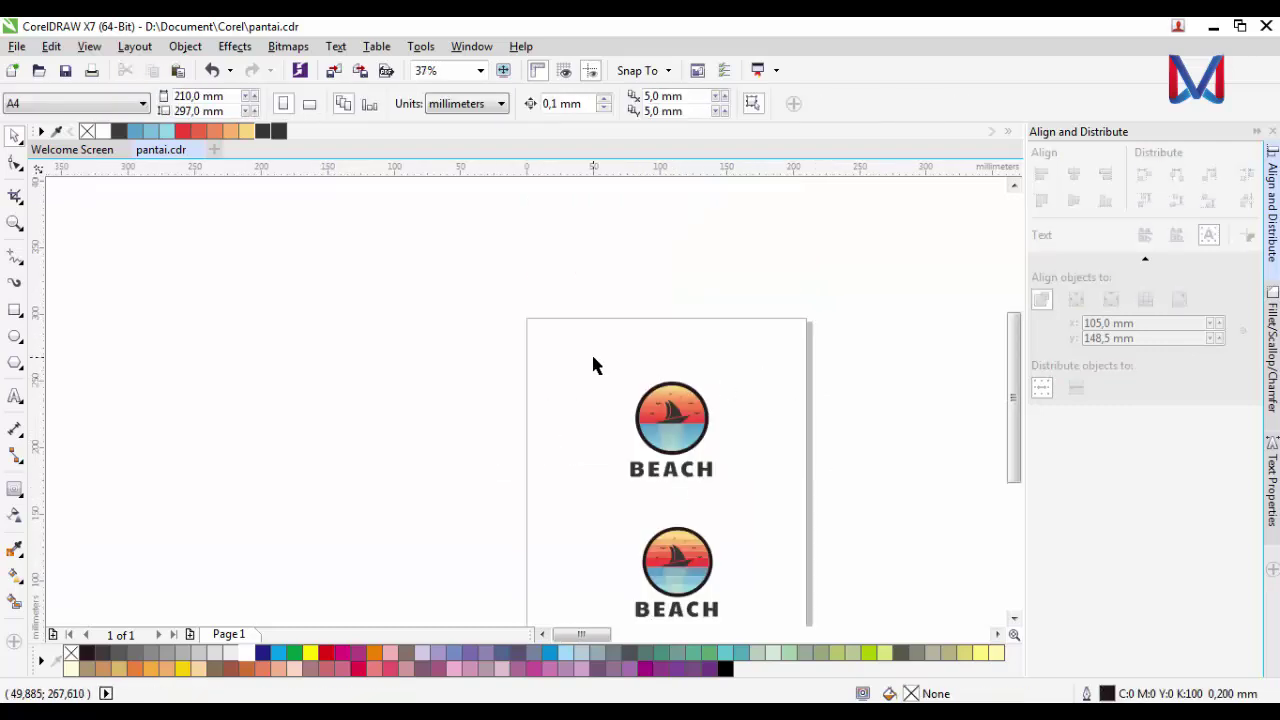
- Group the gradient badge with the BEACH text beneath it
scroll(728, 459, "up", 2)
left_click_drag(728, 459, 628, 394)
scroll(735, 465, "up", 2)
scroll(735, 458, "down", 1)
left_click(757, 466)
scroll(697, 464, "down", 1)
scroll(698, 492, "down", 1)
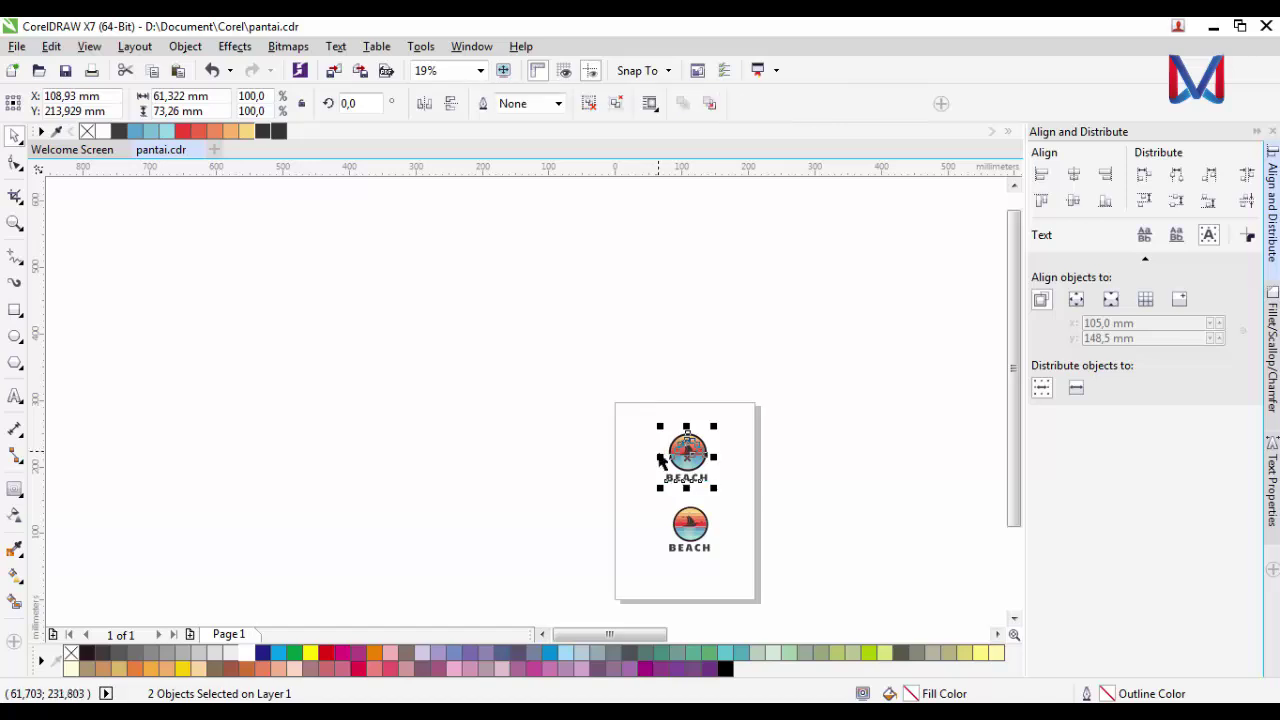
key("ctrl+g")
- Align the upper and lower BEACH logos by their horizontal centres
scroll(697, 538, "up", 1)
left_click(686, 570, "shift")
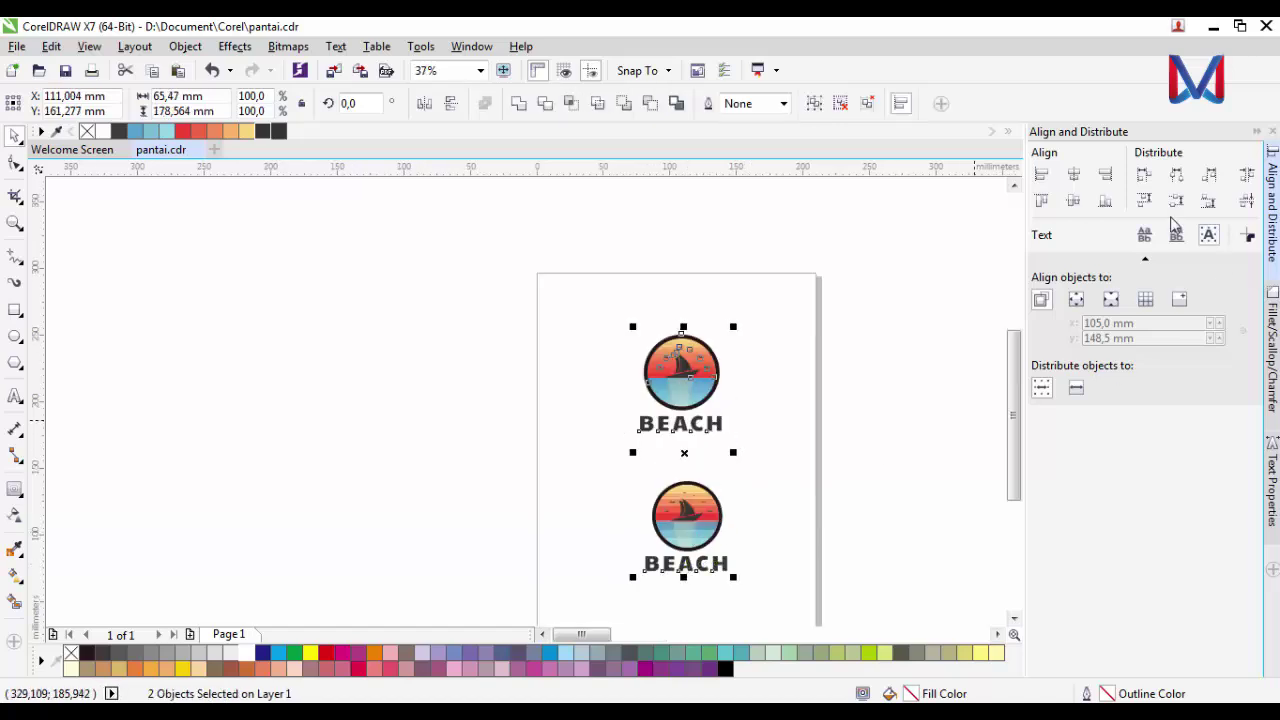
left_click(1073, 174)
left_click(768, 421)
scroll(768, 460, "down", 1)
- Group both BEACH logos together and centre them horizontally on the page
left_click_drag(768, 528, 652, 374)
key("ctrl+g")
left_click(817, 497)
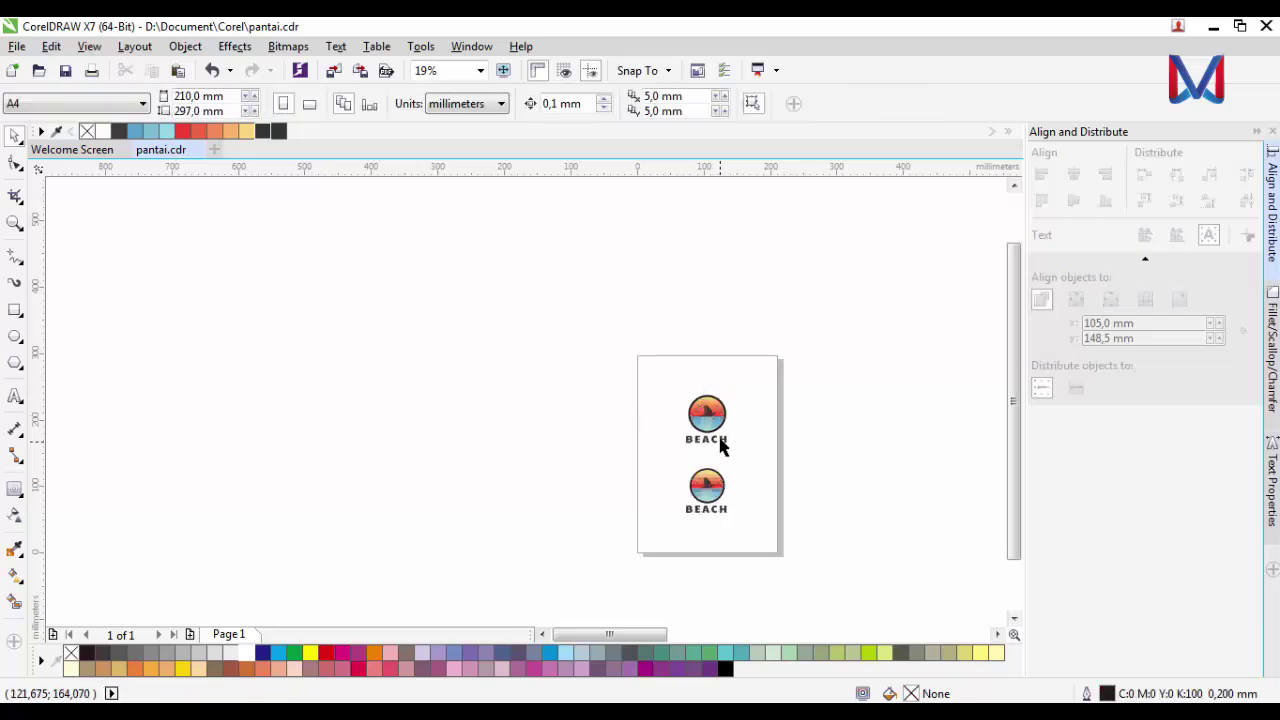
- Collapse the Align and Distribute docker and examine the finished gradient BEACH logo up close
scroll(718, 440, "up", 3)
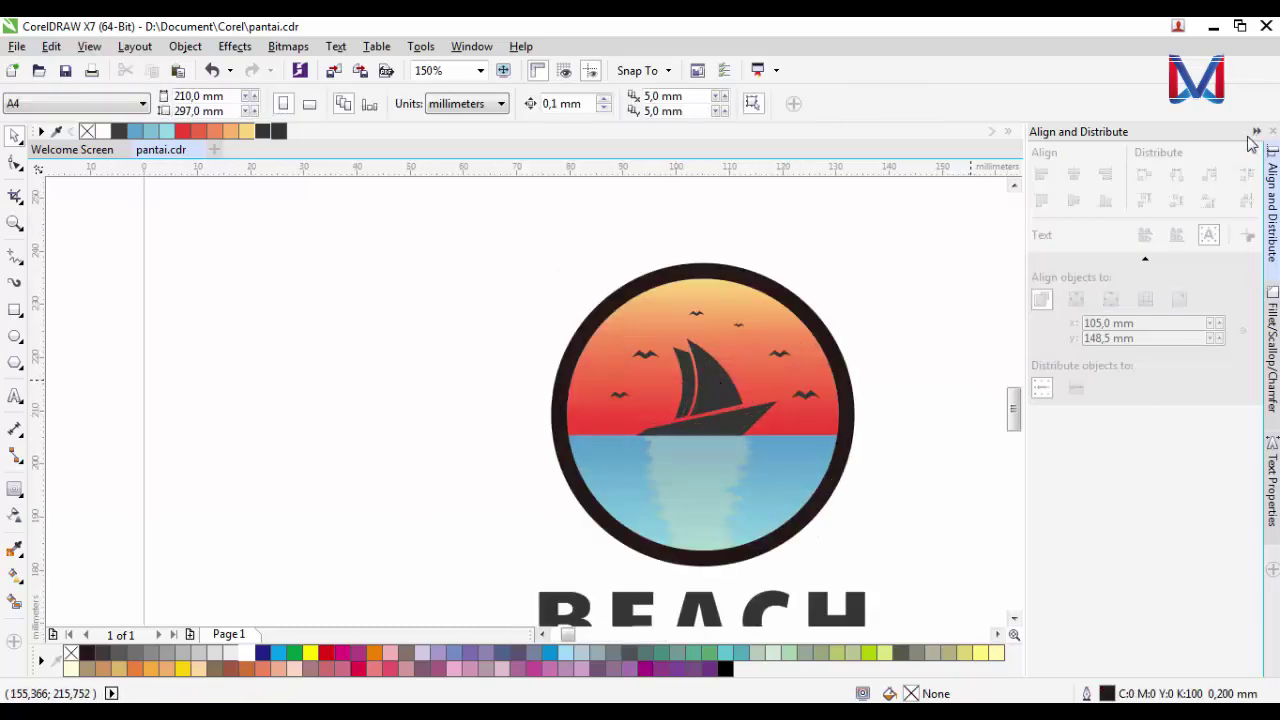
left_click(1256, 131)
scroll(837, 231, "down", 1)
left_click_drag(1249, 433, 1249, 426)
scroll(1058, 434, "up", 1)
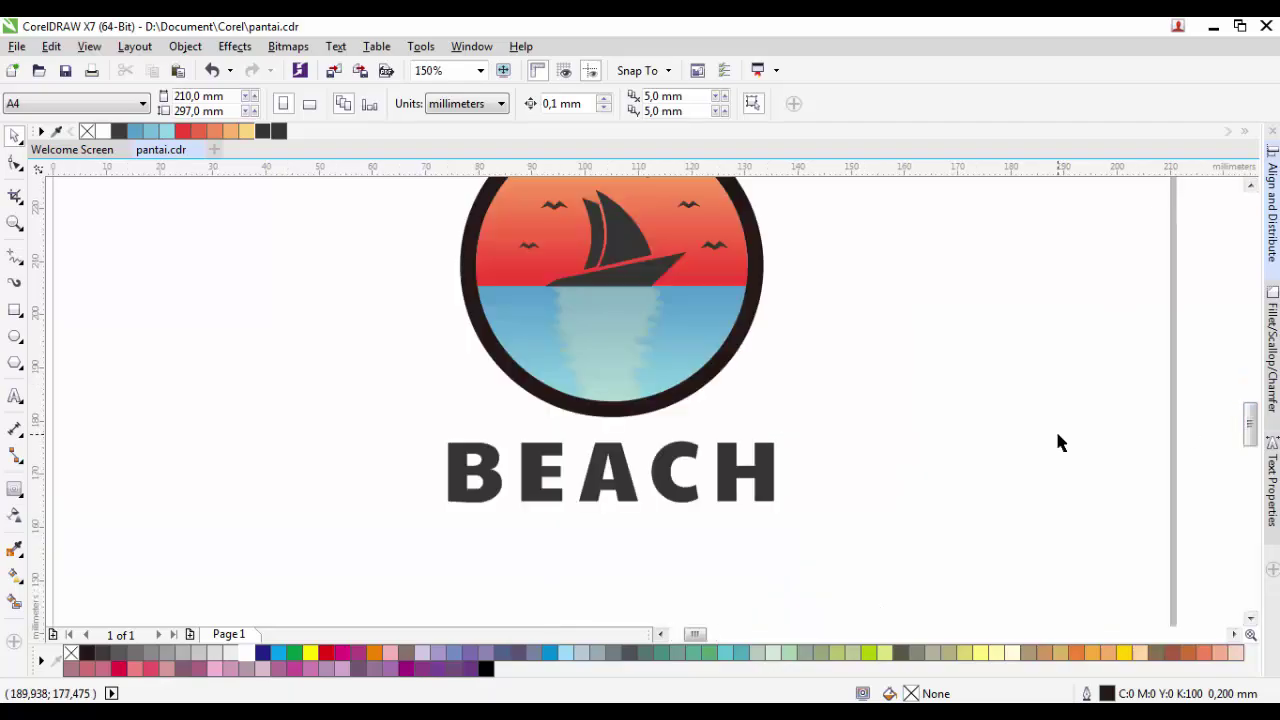
scroll(1249, 423, "up", 1)
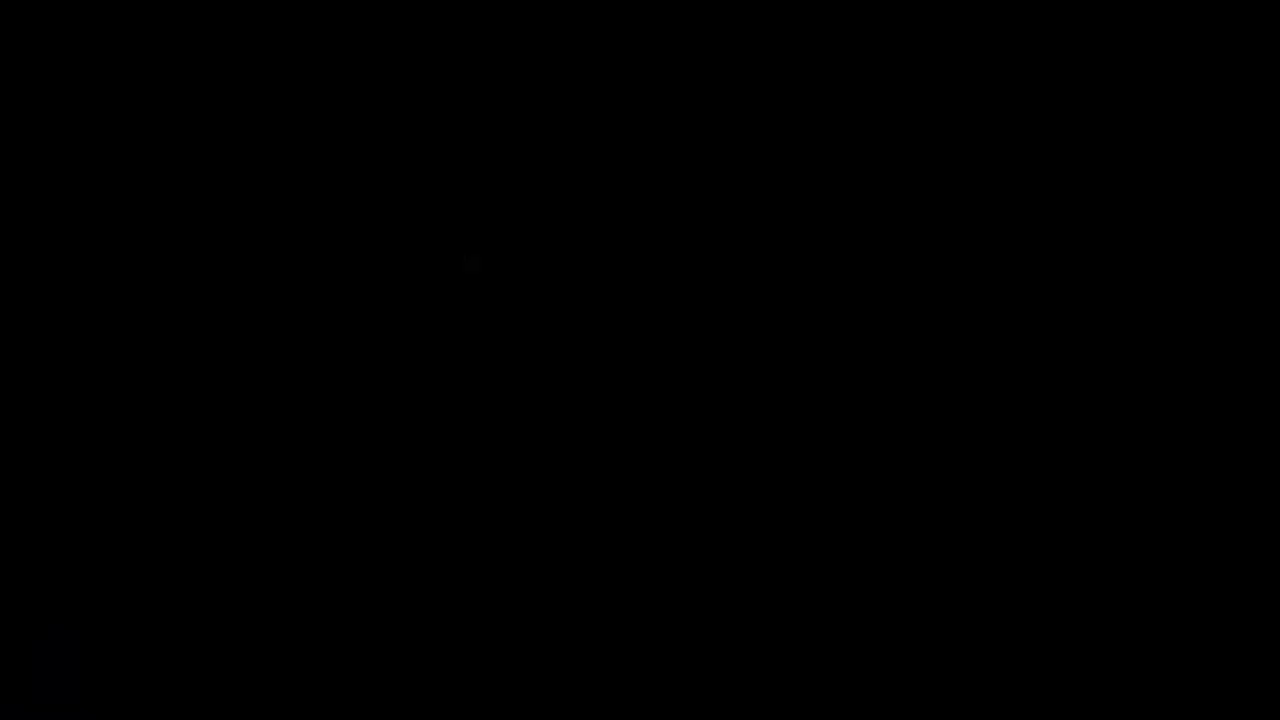